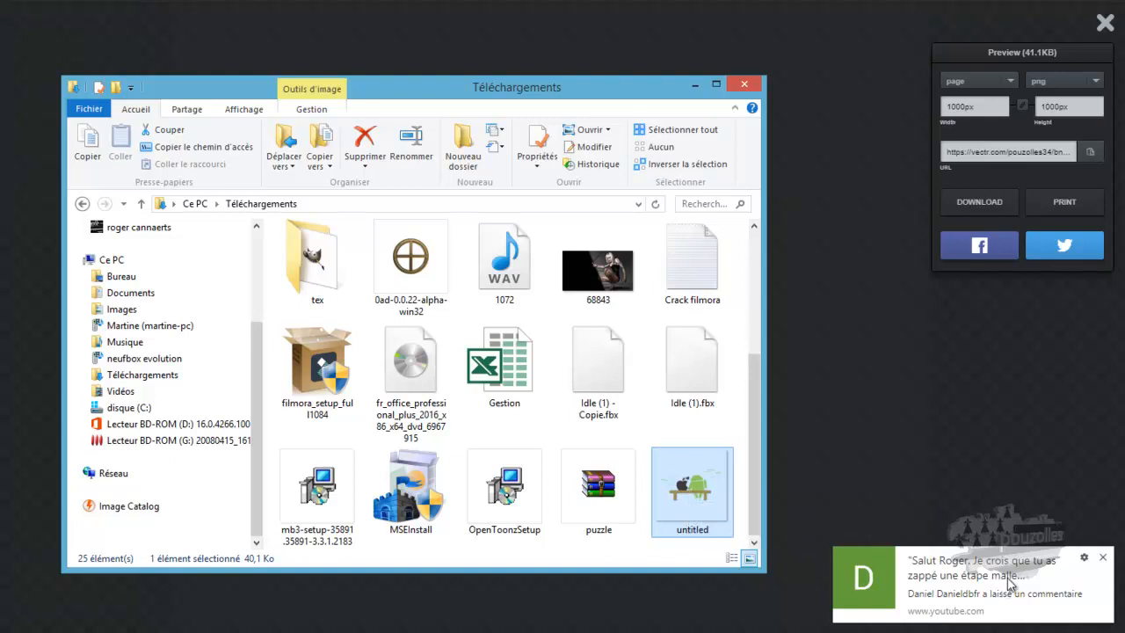
Step: Open the exported untitled image and the original iOS-and-Android-2 from the image tuto folder, and place them side by side
click(1103, 557)
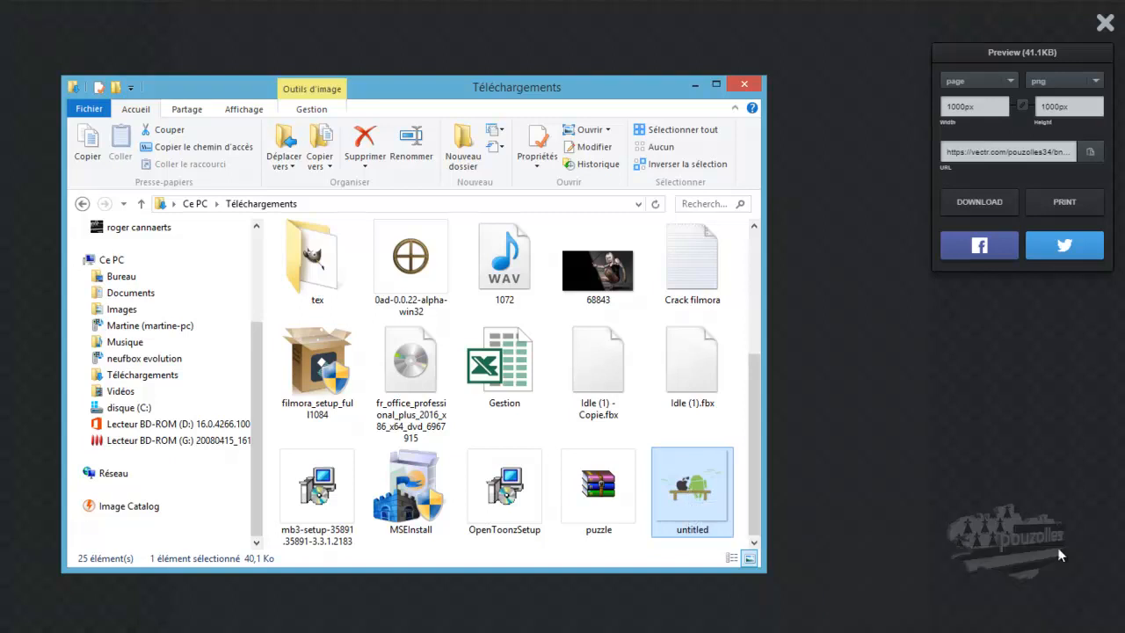
double_click(695, 491)
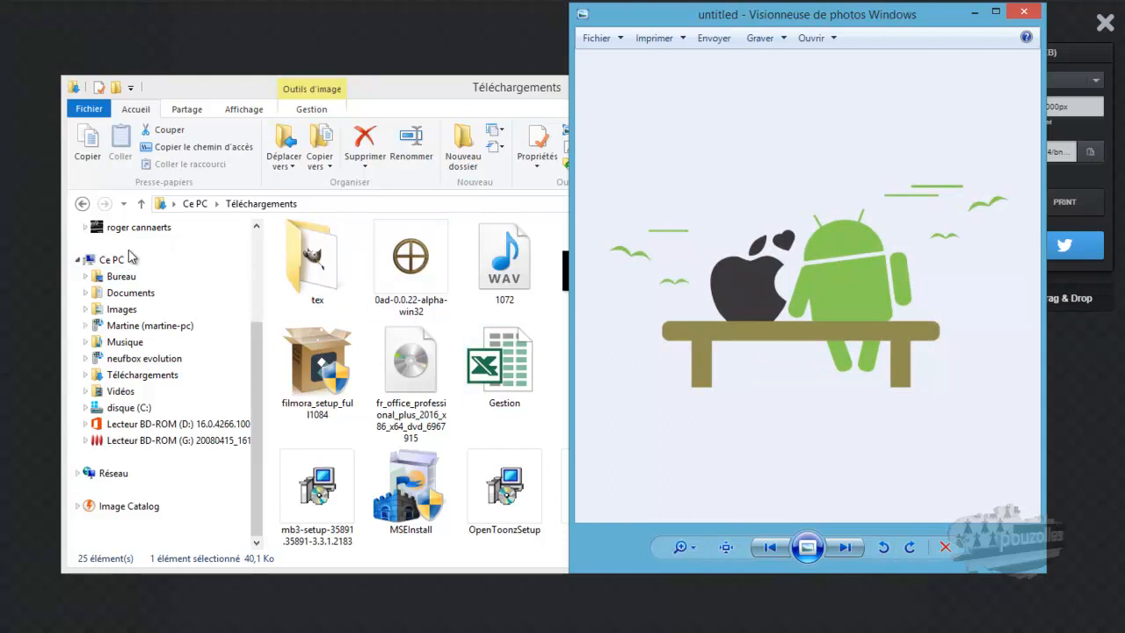
click(119, 314)
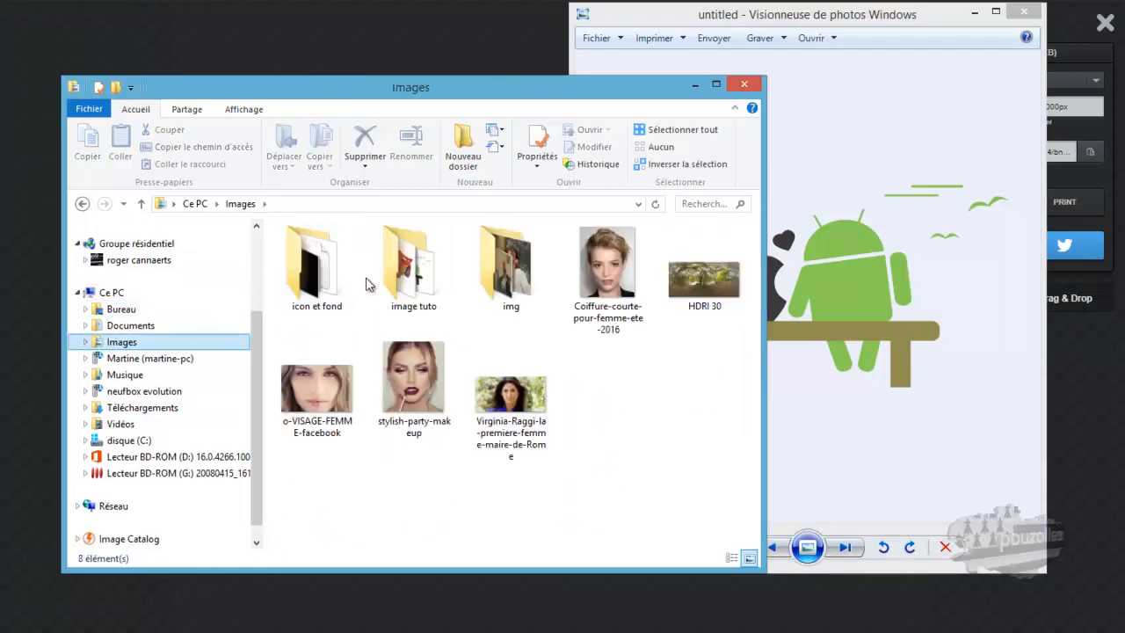
click(426, 277)
double_click(426, 277)
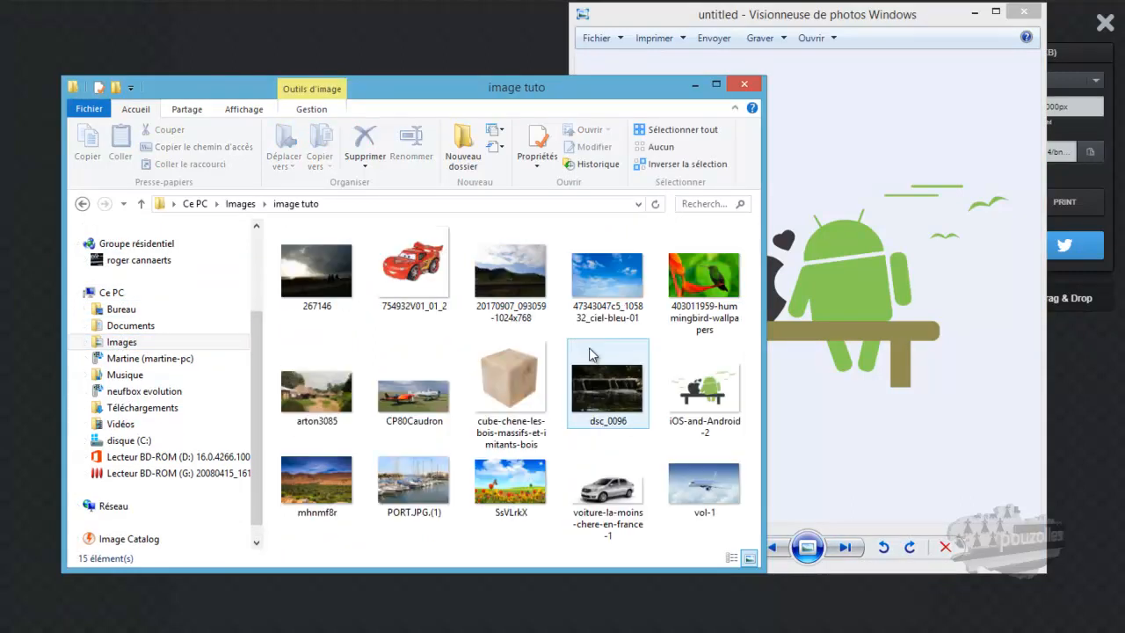
double_click(715, 404)
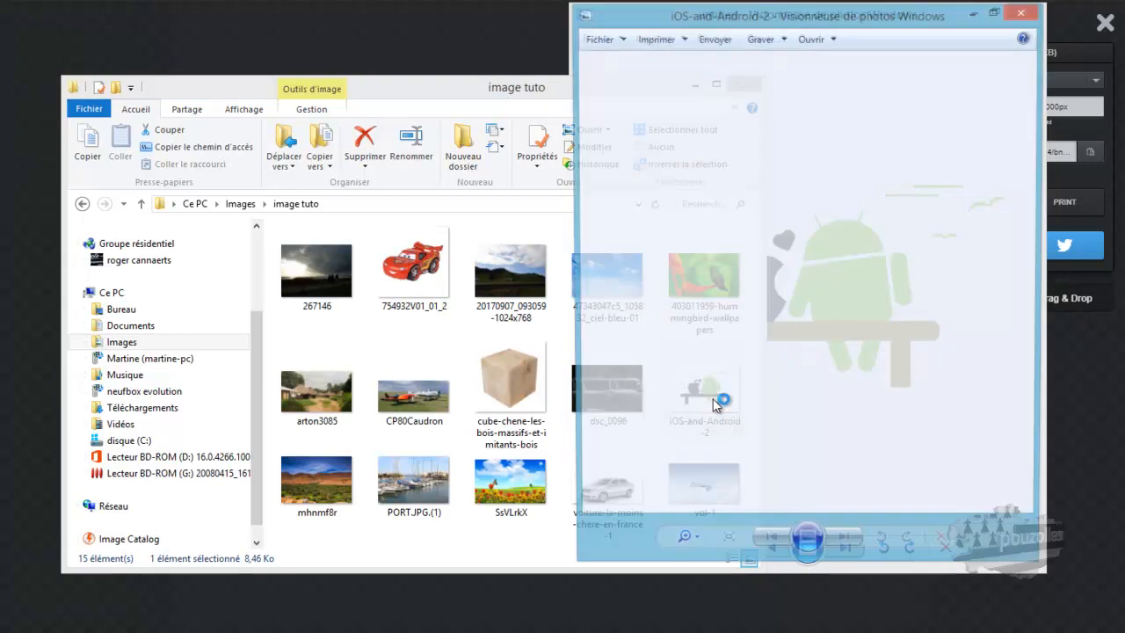
drag(810, 22, 327, 25)
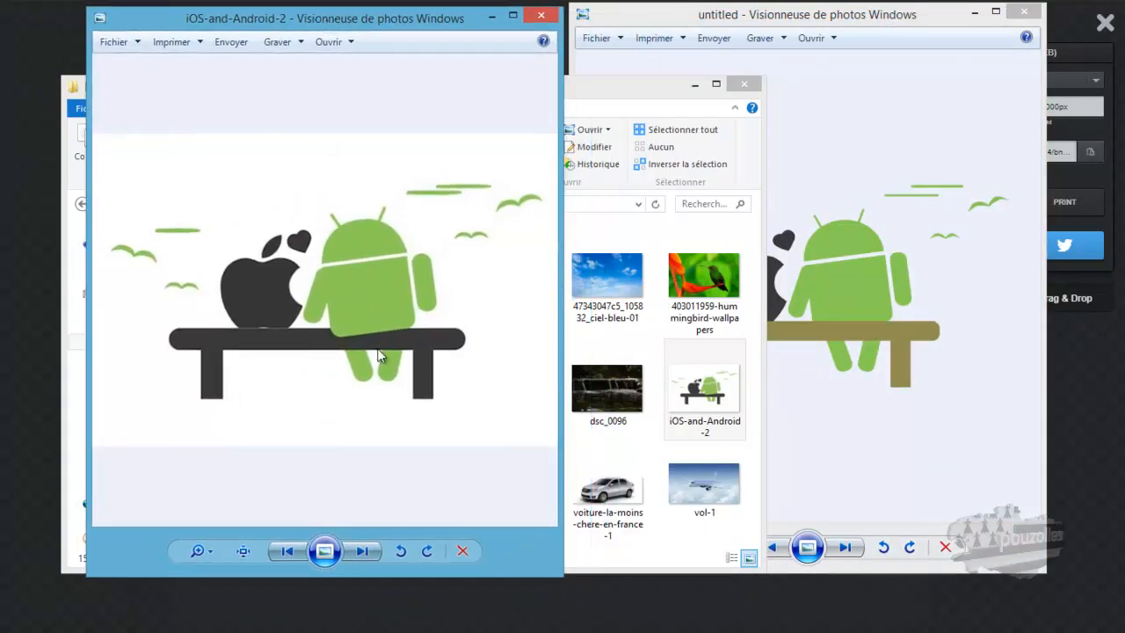
click(688, 26)
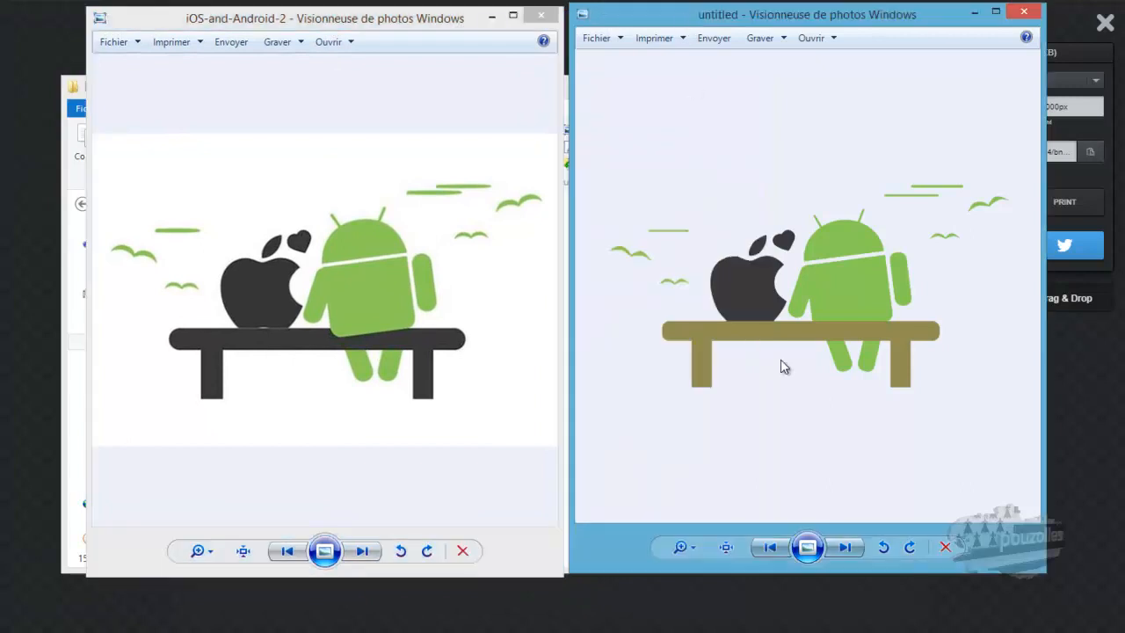
Step: Zoom in on the apple, leaf and heart in the untitled image to examine the sharpness of their edges
scroll(800, 334, up, 1)
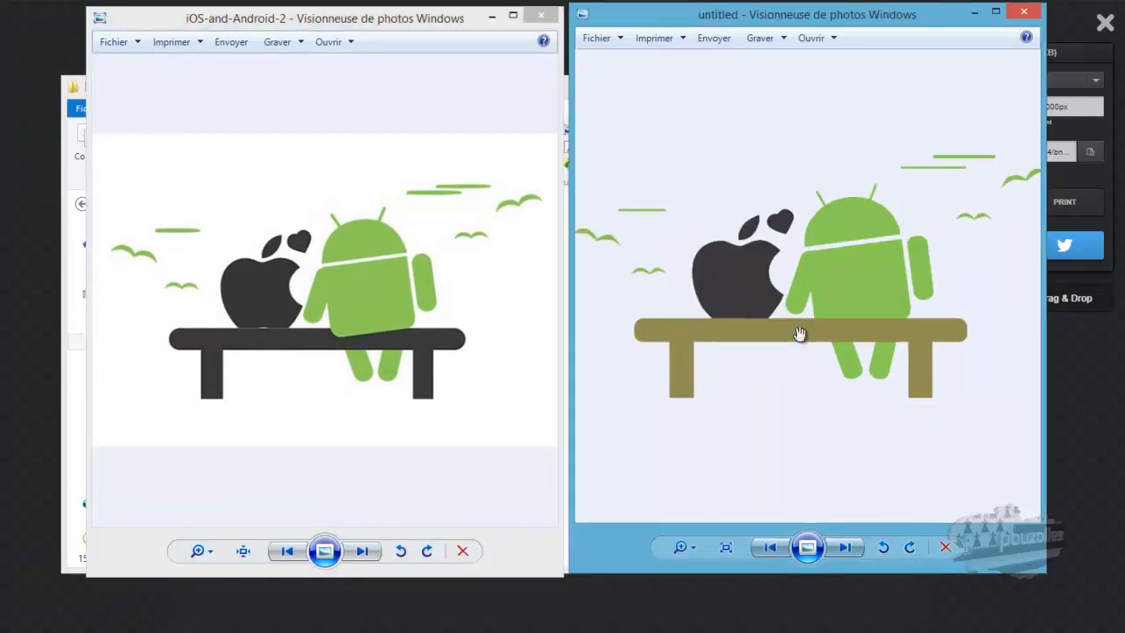
scroll(800, 334, up, 4)
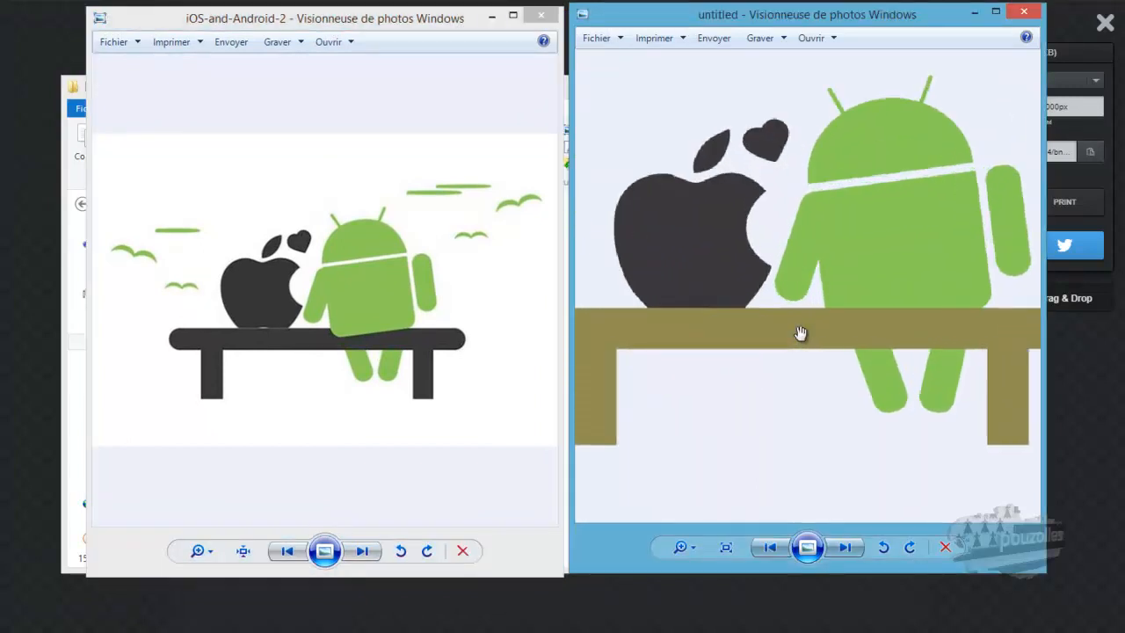
scroll(800, 329, up, 2)
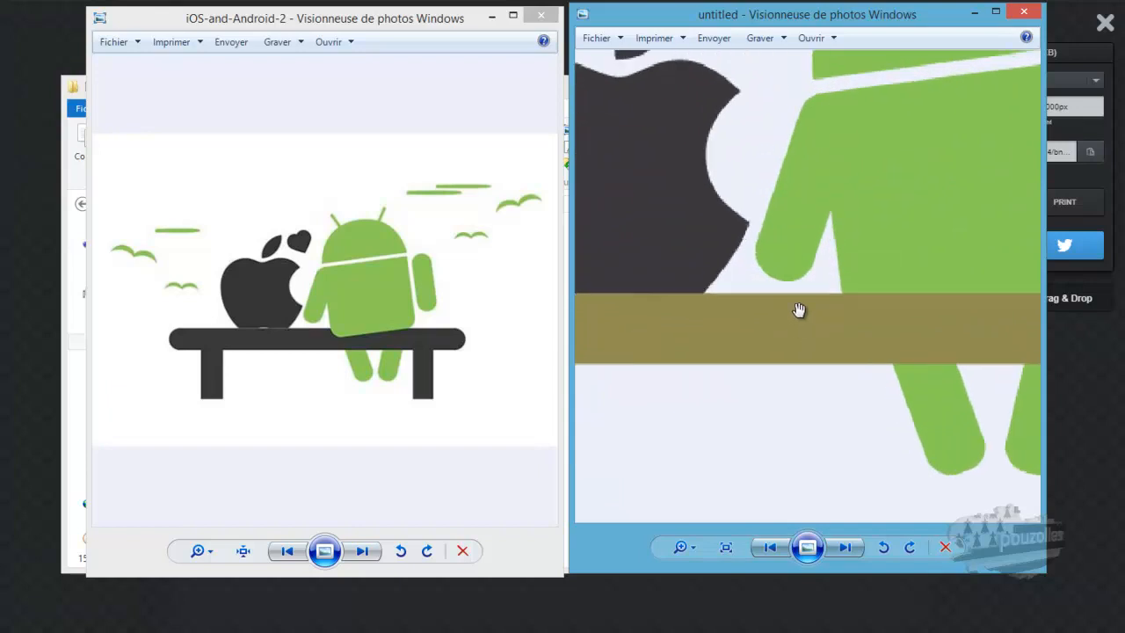
drag(786, 246, 827, 390)
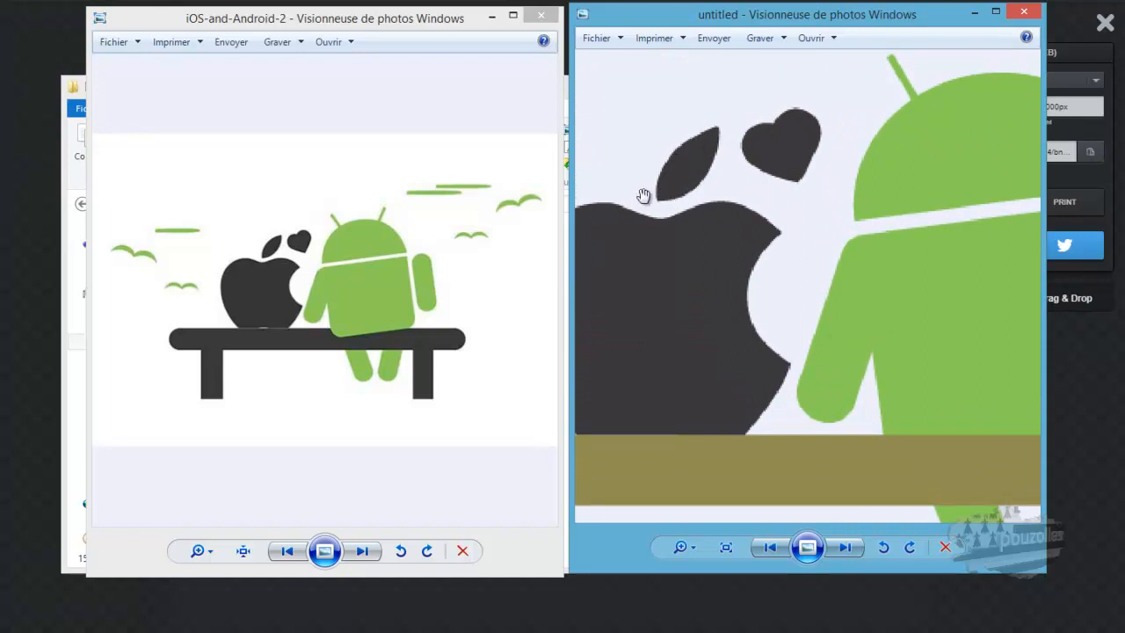
Step: Zoom in on the same area of iOS-and-Android-2 to compare its edge quality, and close both images
click(380, 292)
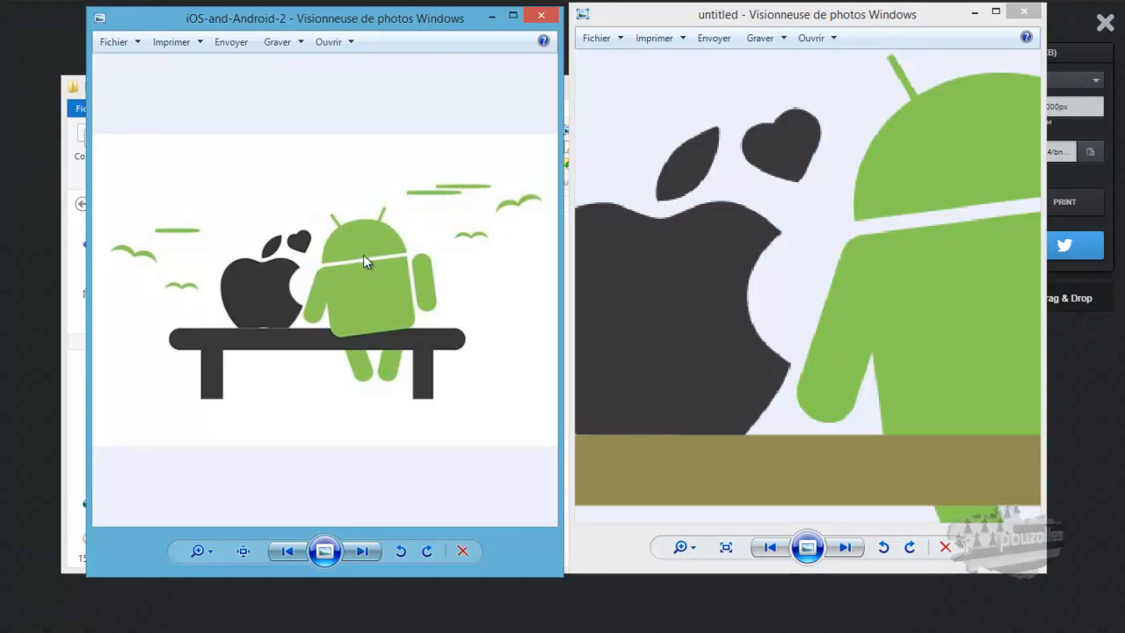
scroll(363, 254, up, 5)
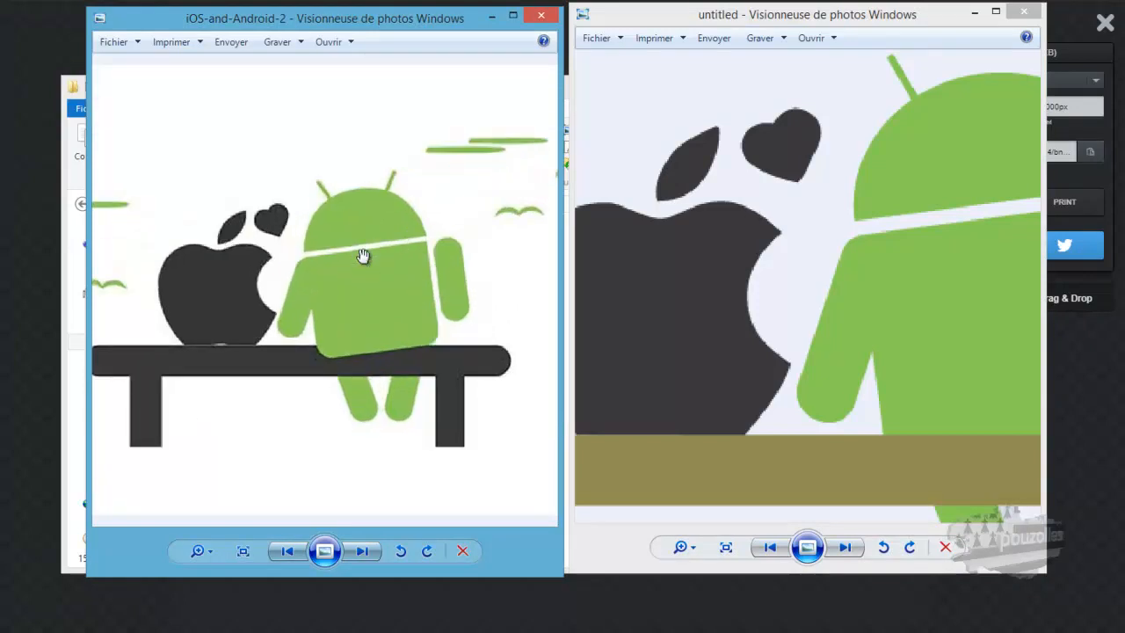
scroll(362, 255, up, 3)
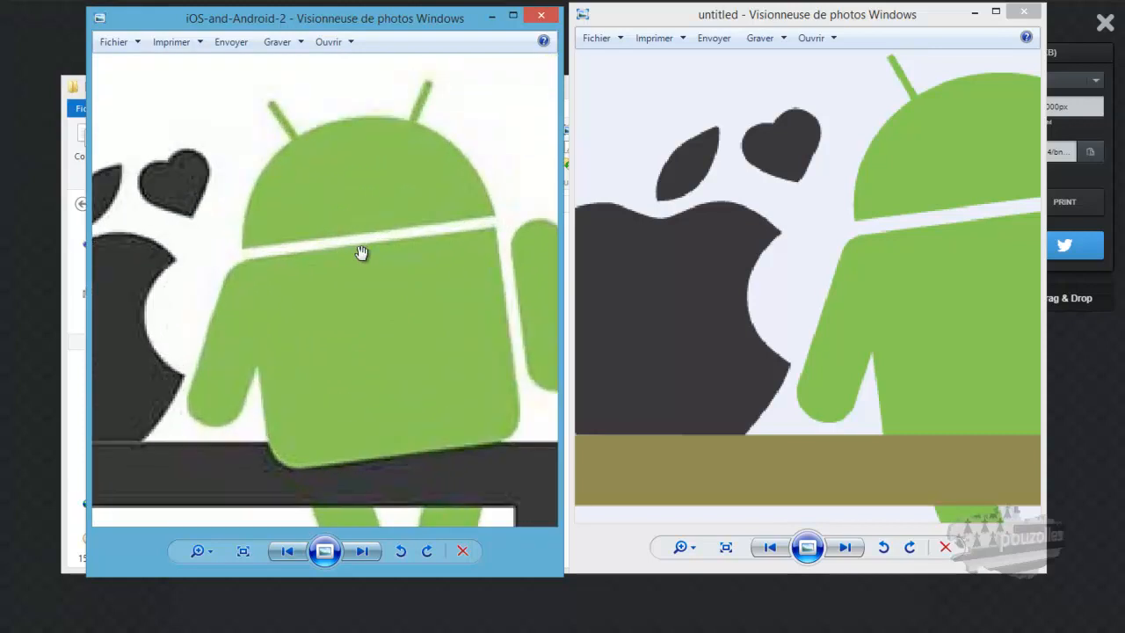
drag(292, 193, 430, 252)
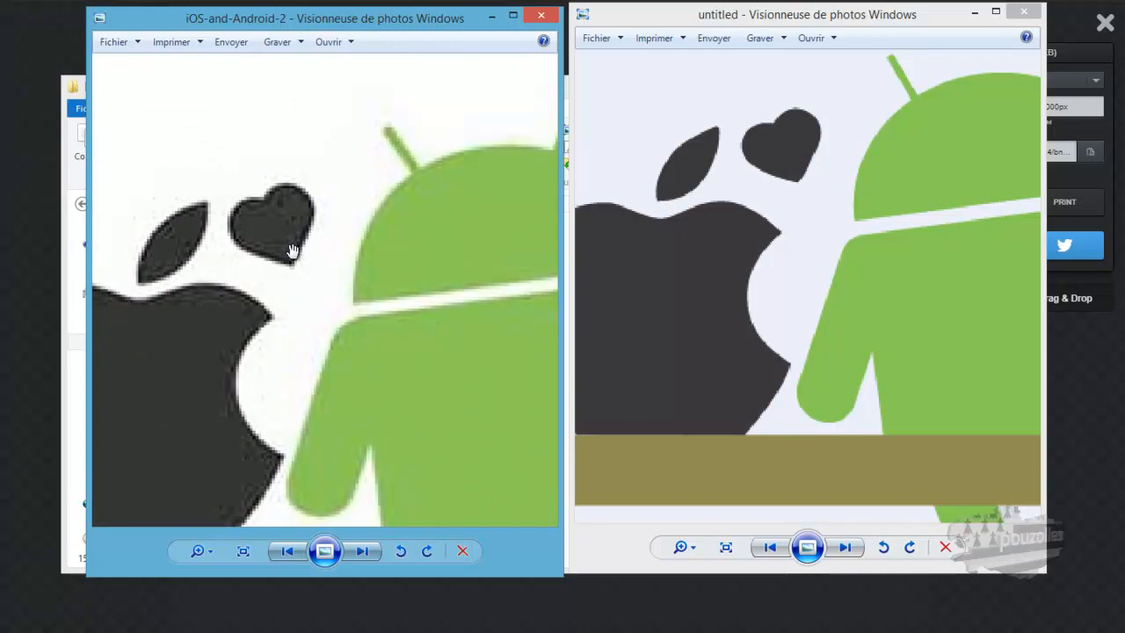
click(543, 16)
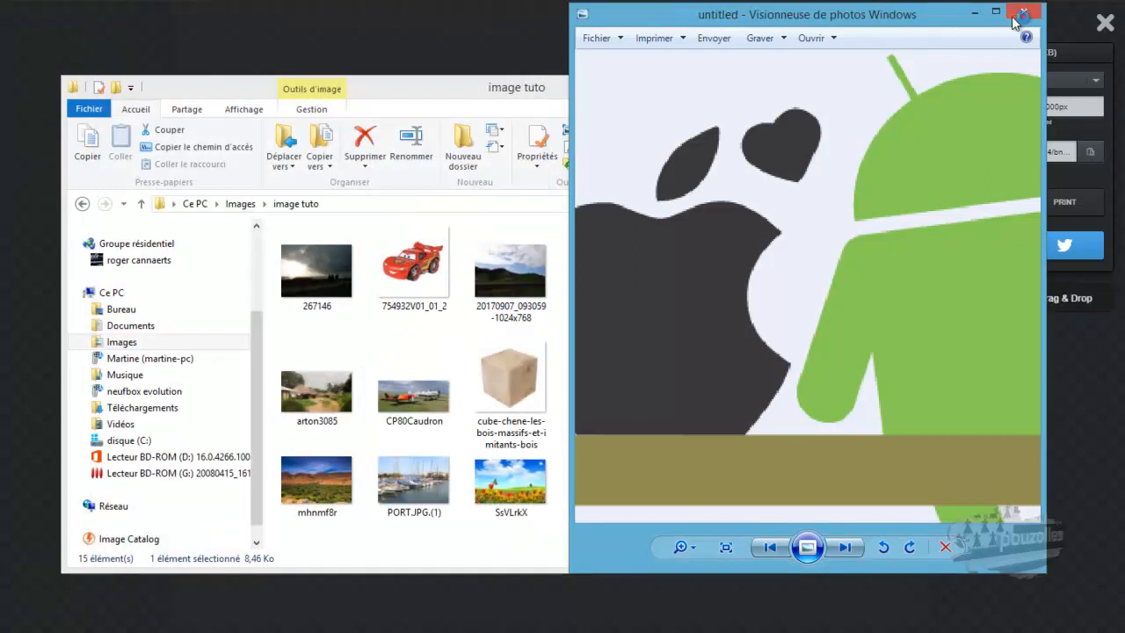
click(1022, 12)
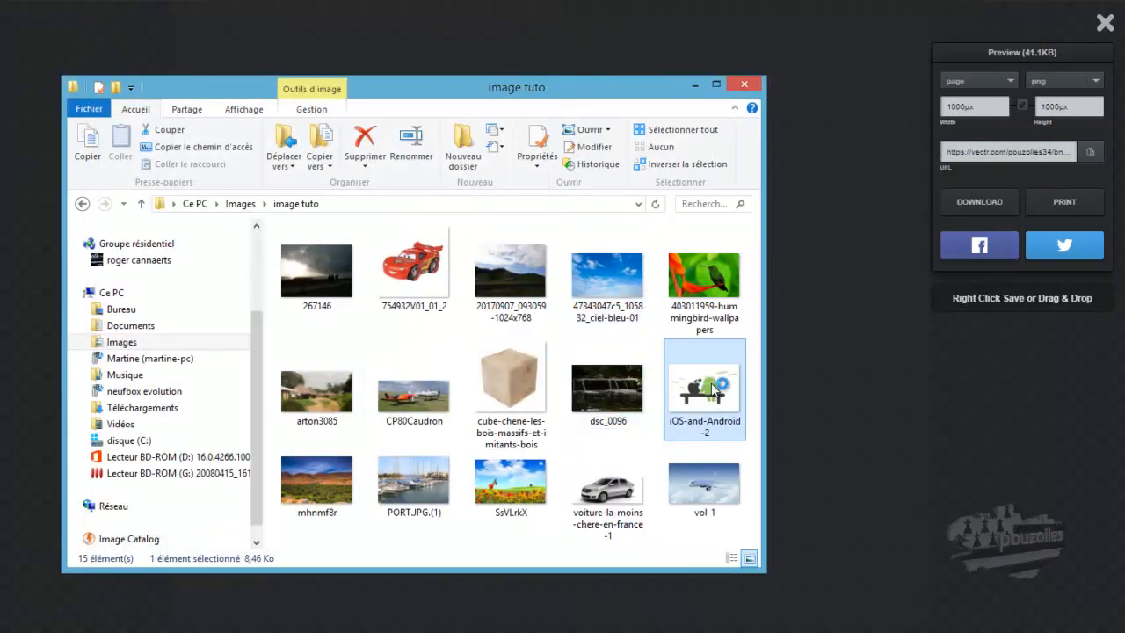
Step: Check the pixel dimensions of iOS-and-Android-2 in its detailed file properties
right_click(711, 384)
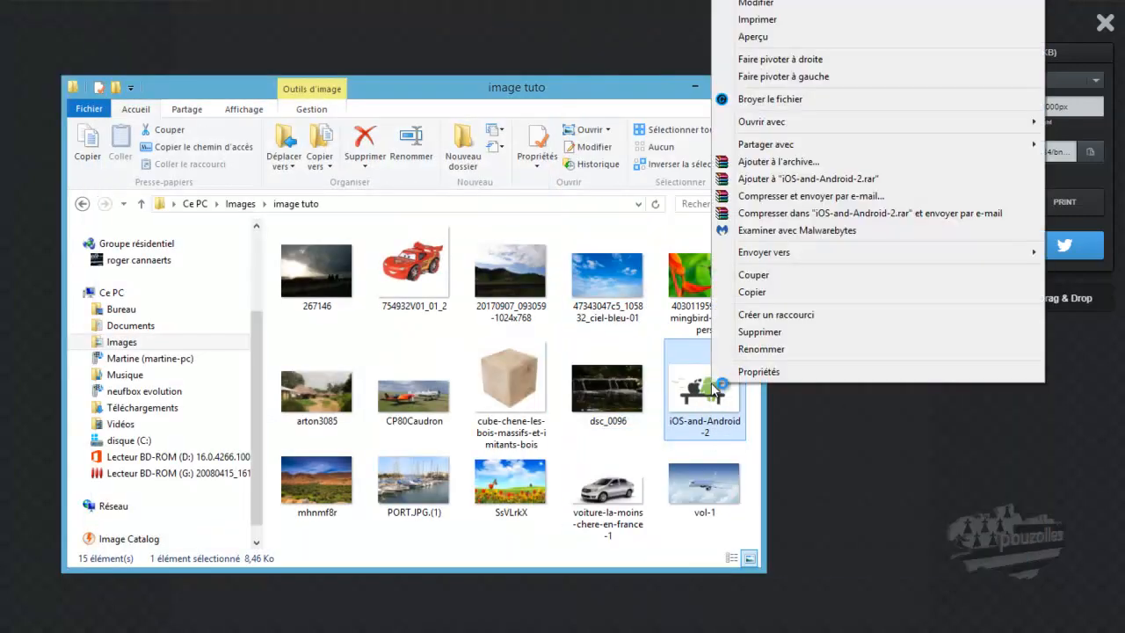
click(765, 374)
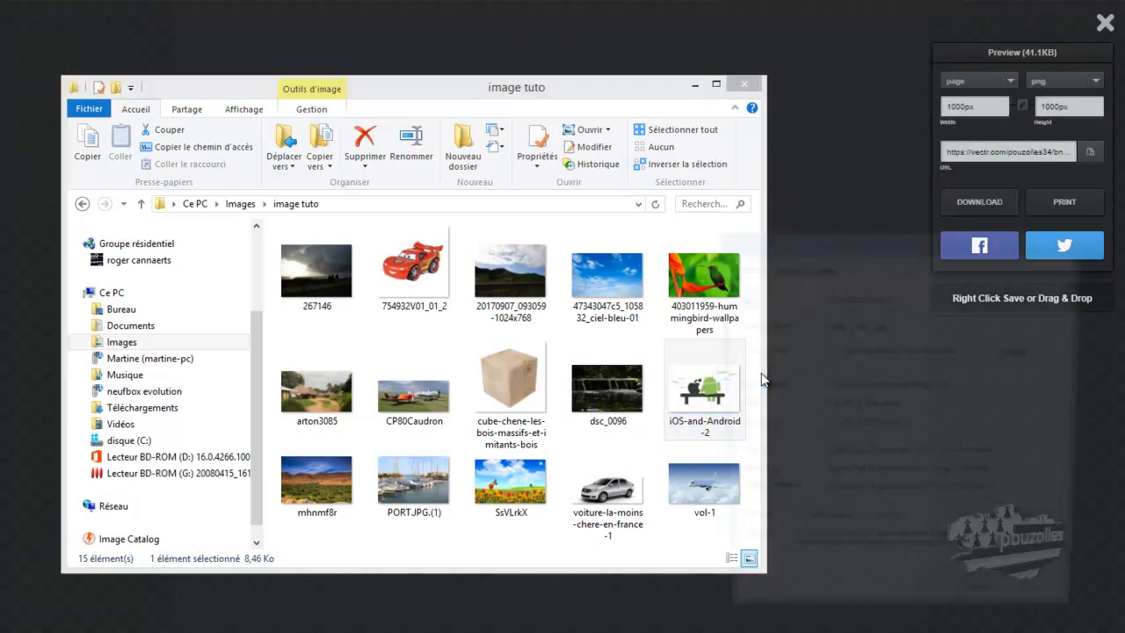
click(818, 268)
drag(841, 243, 350, 113)
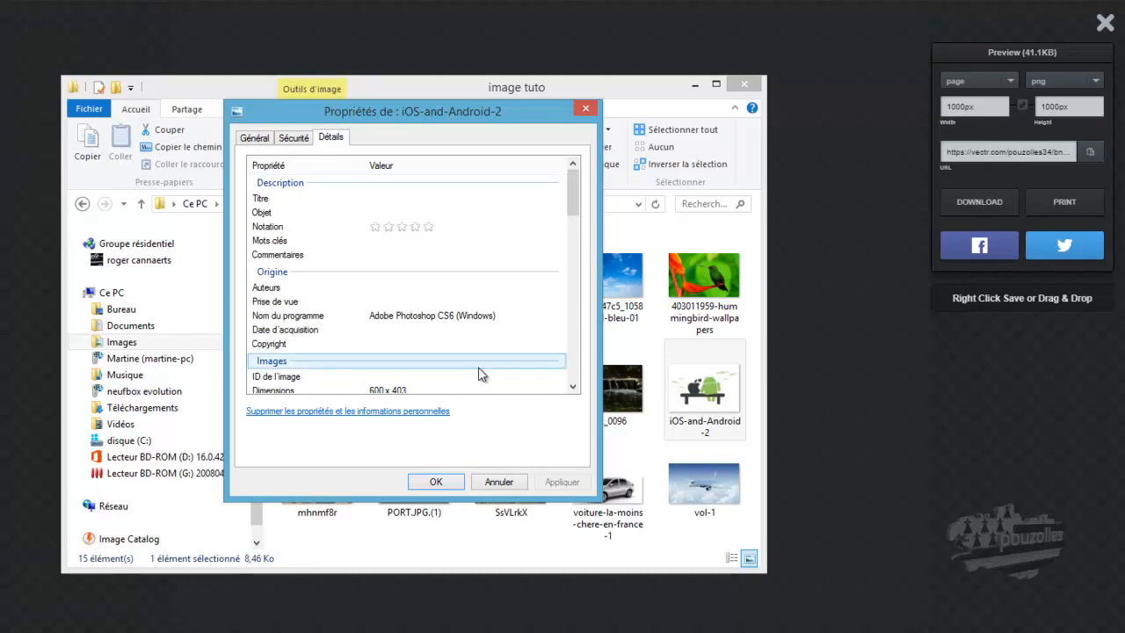
drag(570, 196, 570, 210)
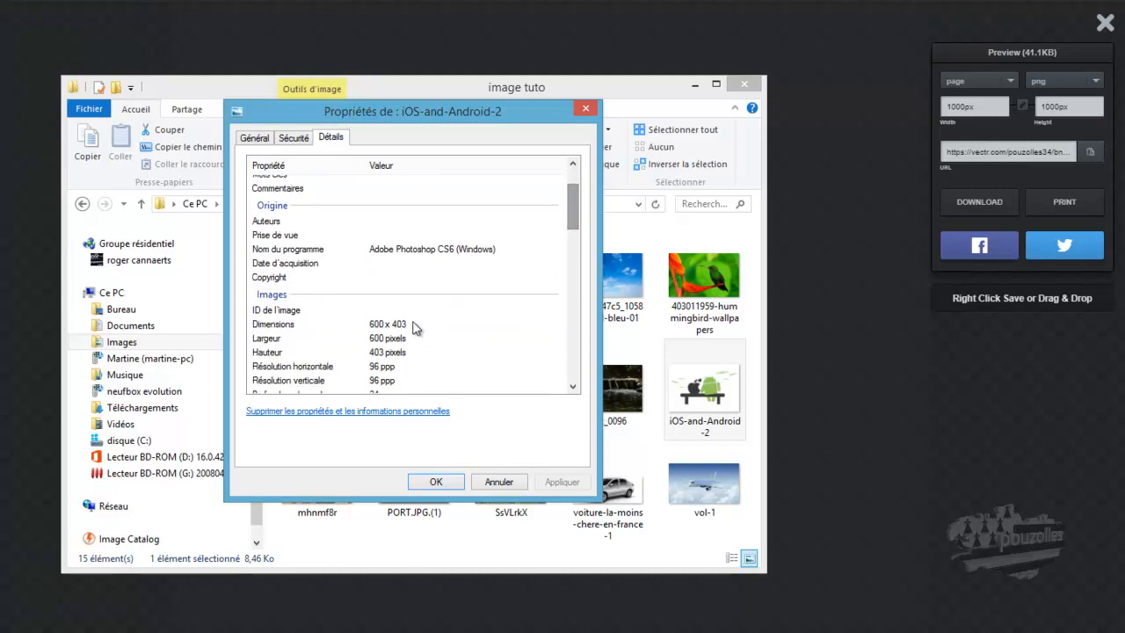
click(436, 484)
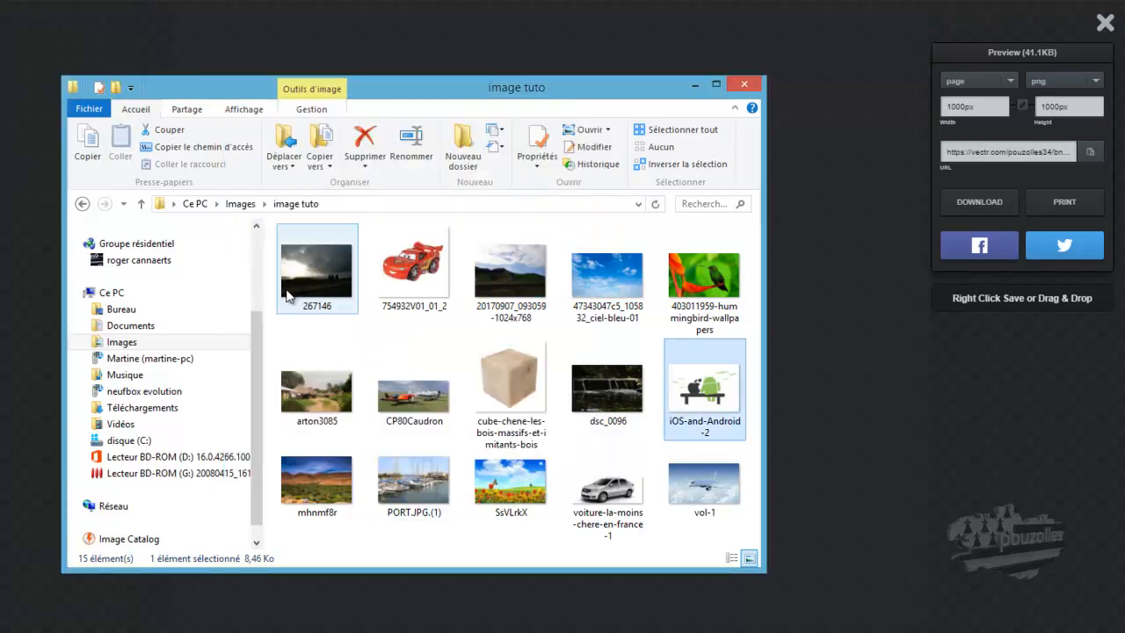
Step: Return to the Téléchargements folder and briefly open the untitled image
click(81, 204)
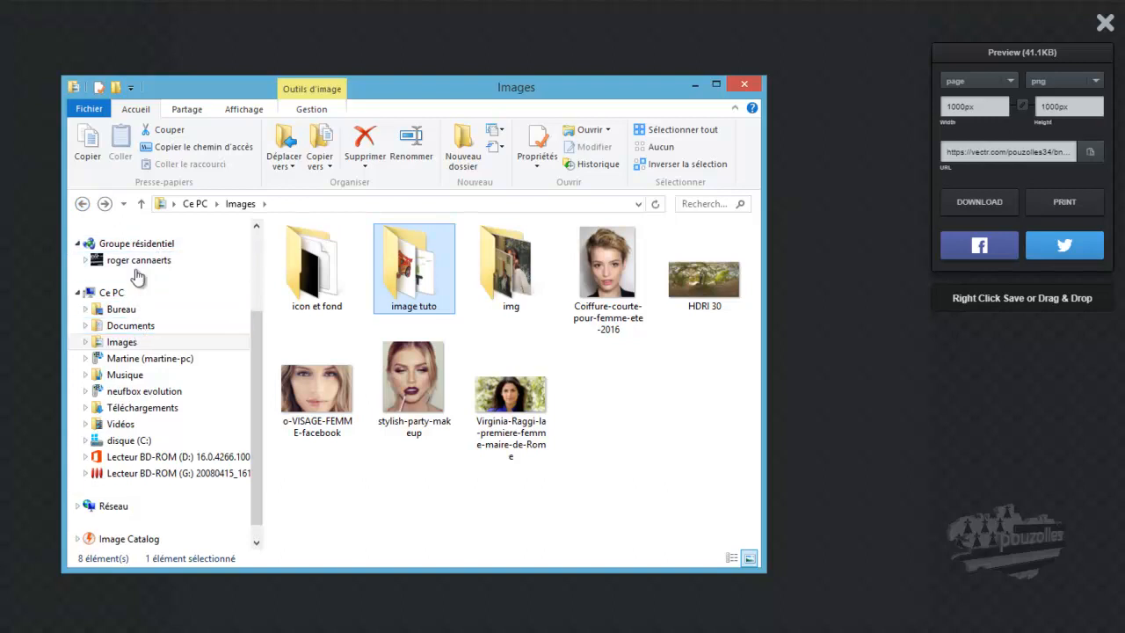
click(139, 410)
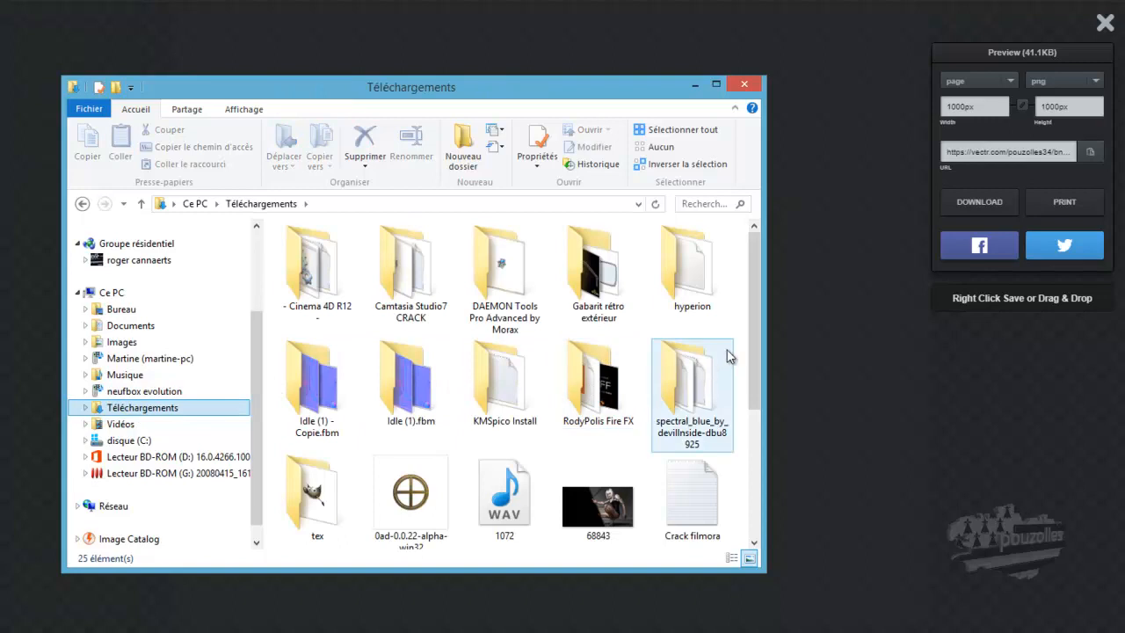
drag(753, 349, 743, 472)
double_click(703, 479)
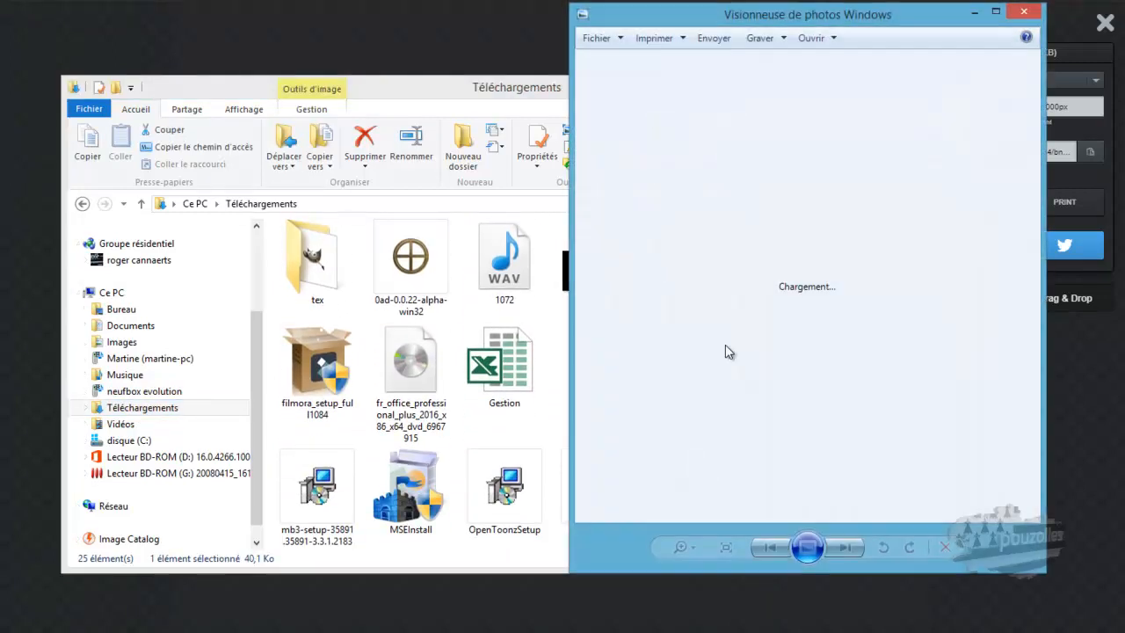
key(alt+F4)
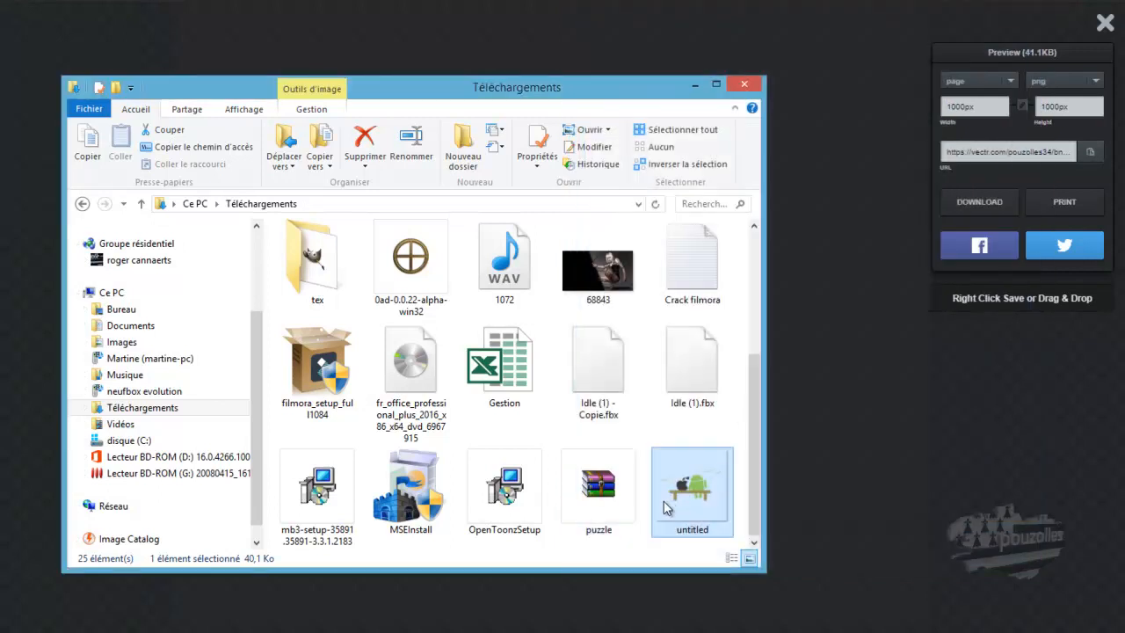
Step: Check the pixel dimensions of the untitled image in its detailed file properties, and close the file explorer
right_click(682, 499)
click(728, 488)
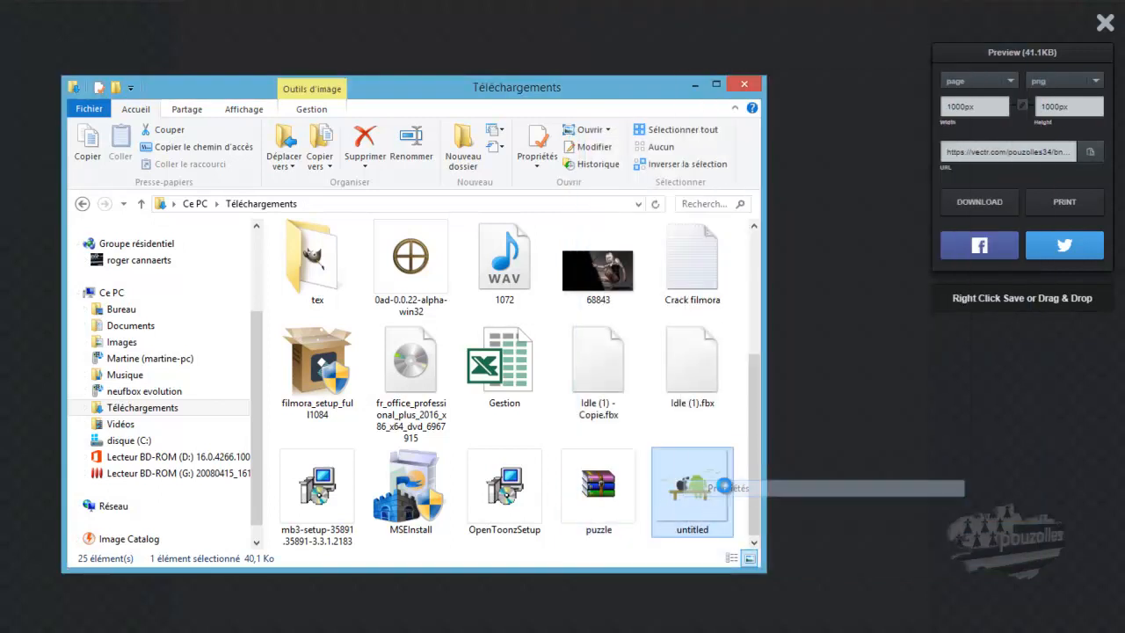
click(788, 268)
drag(821, 252, 708, 150)
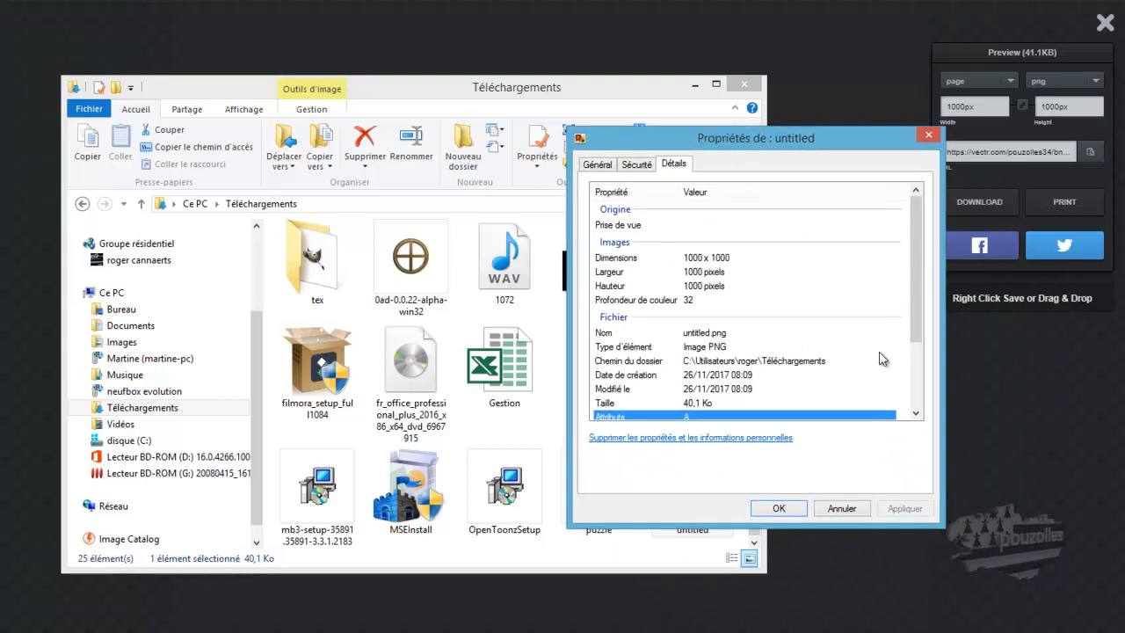
scroll(881, 358, down, 1)
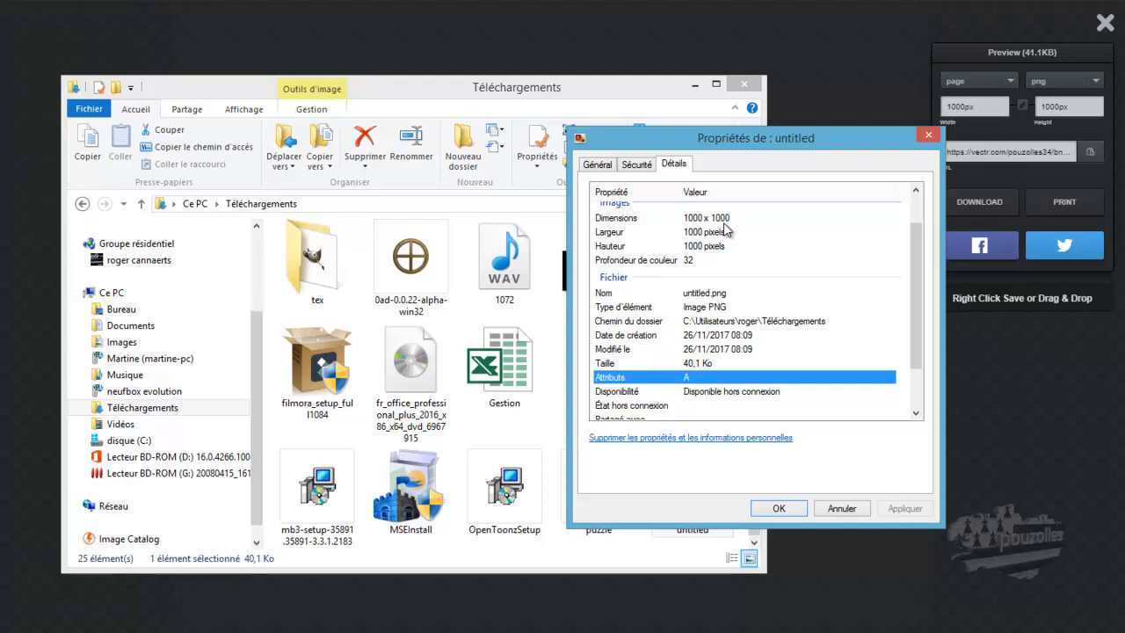
click(928, 136)
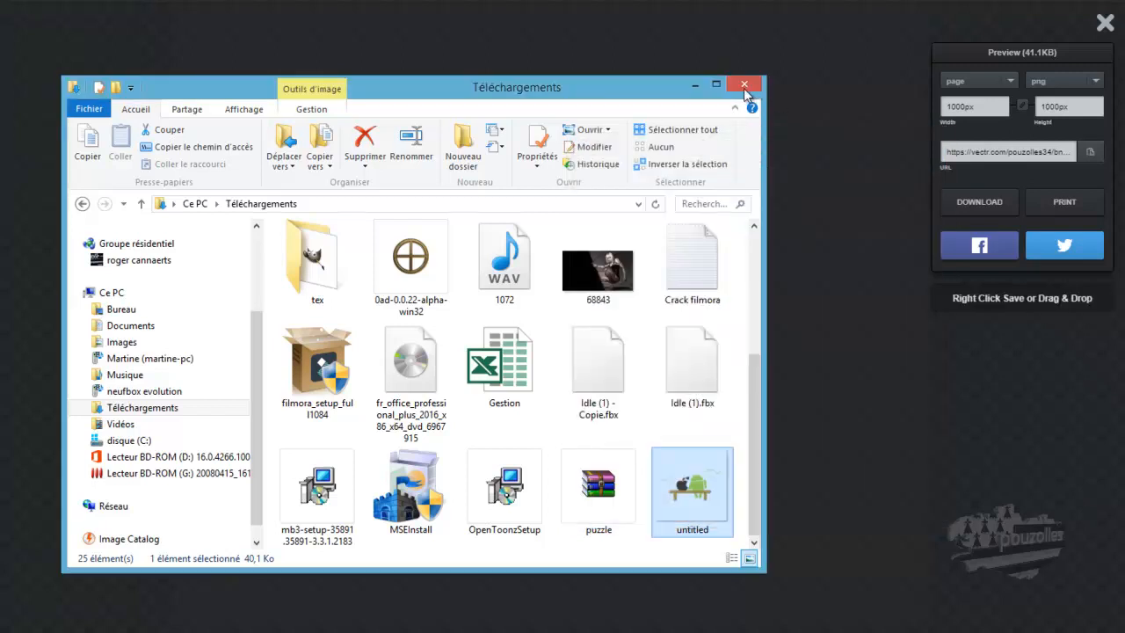
click(745, 86)
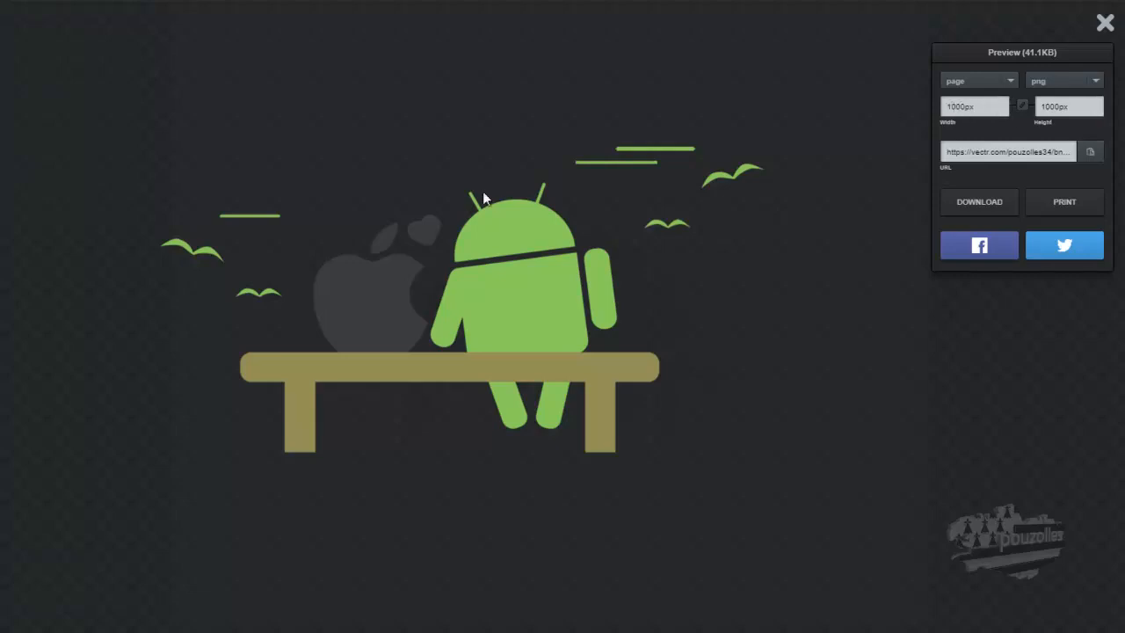
Step: Leave the export preview and resize the whole bench, apple and Android drawing to a width of 100 px
click(1105, 24)
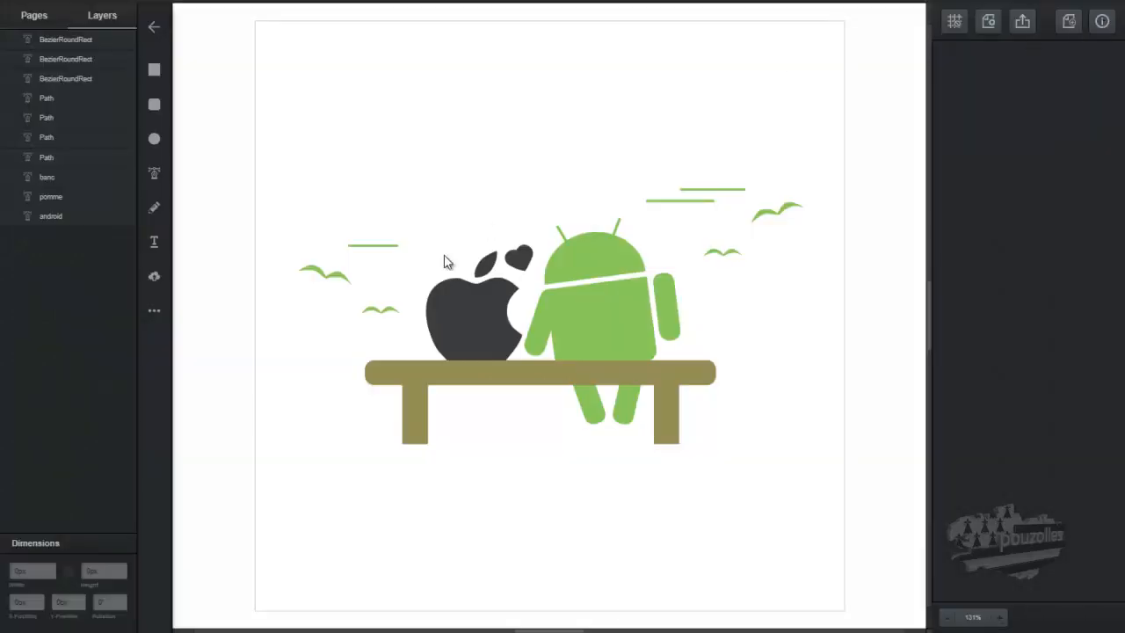
drag(290, 103, 817, 505)
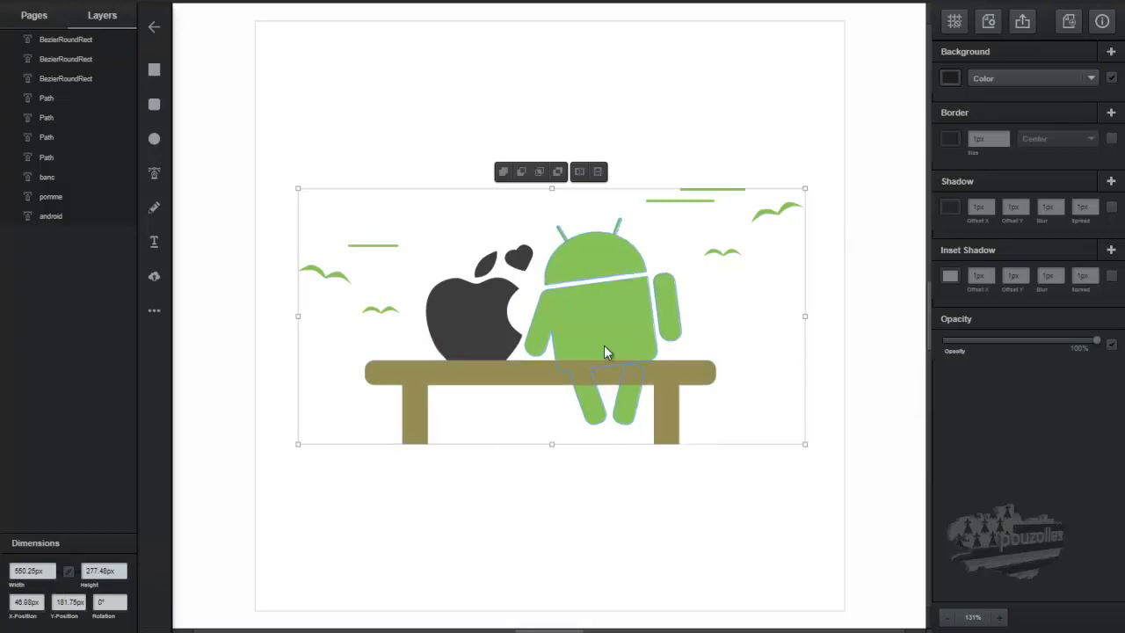
click(21, 572)
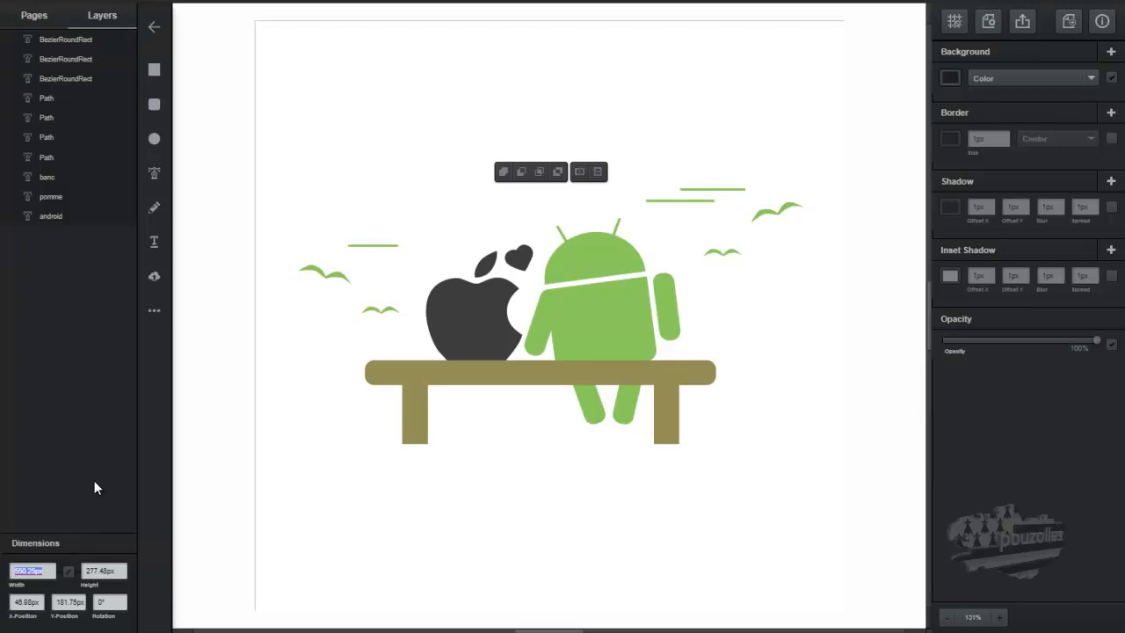
text(100)
key(Return)
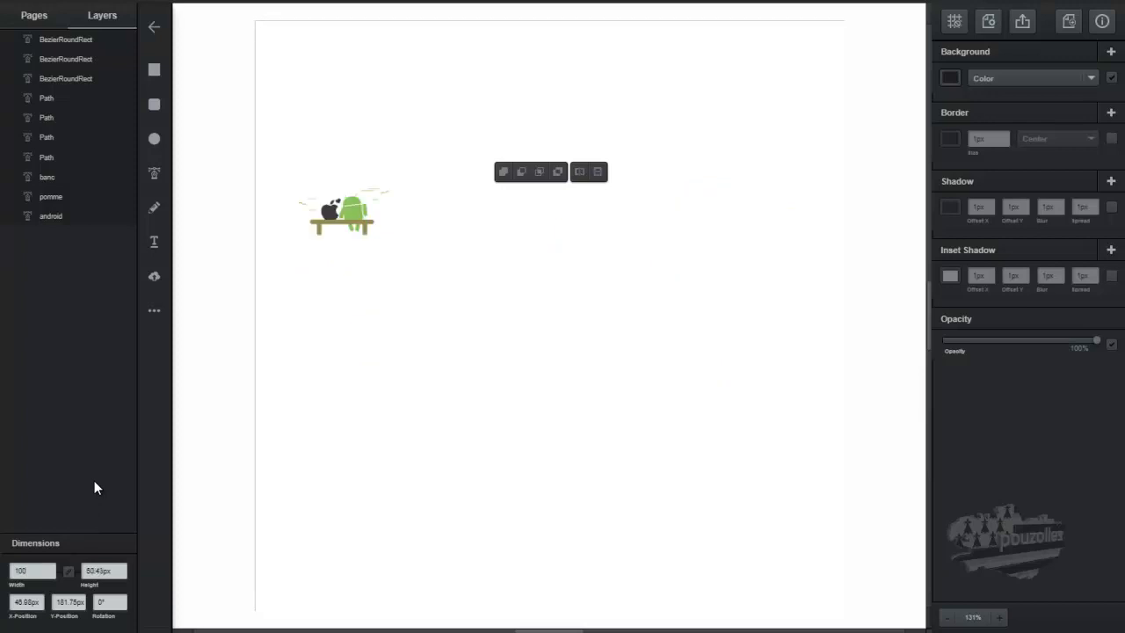
drag(353, 210, 420, 257)
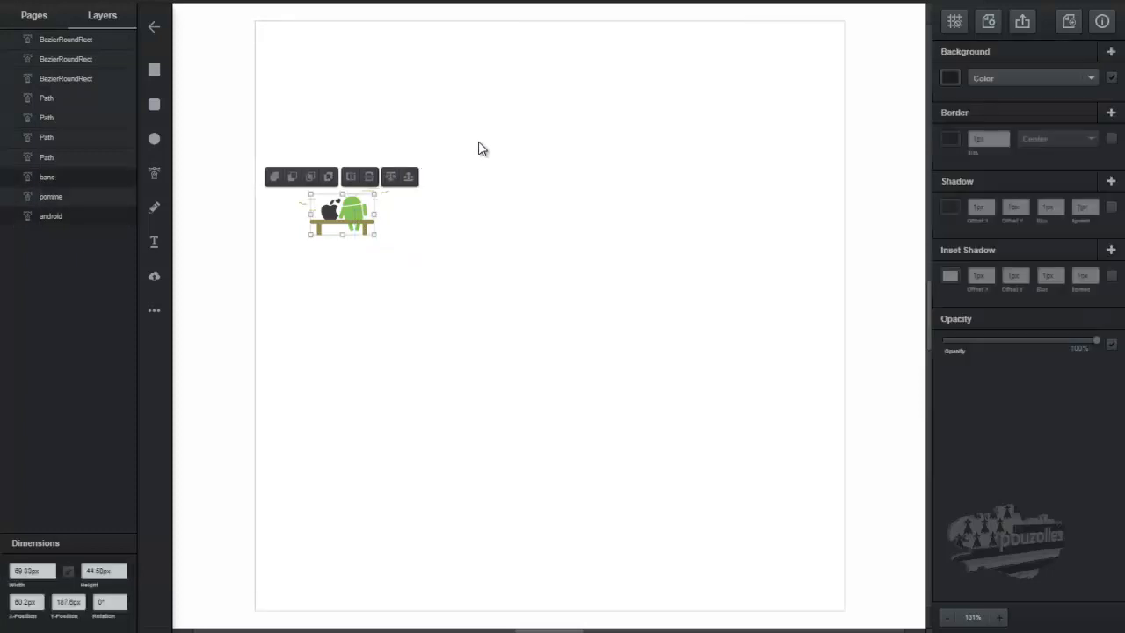
drag(365, 204, 379, 243)
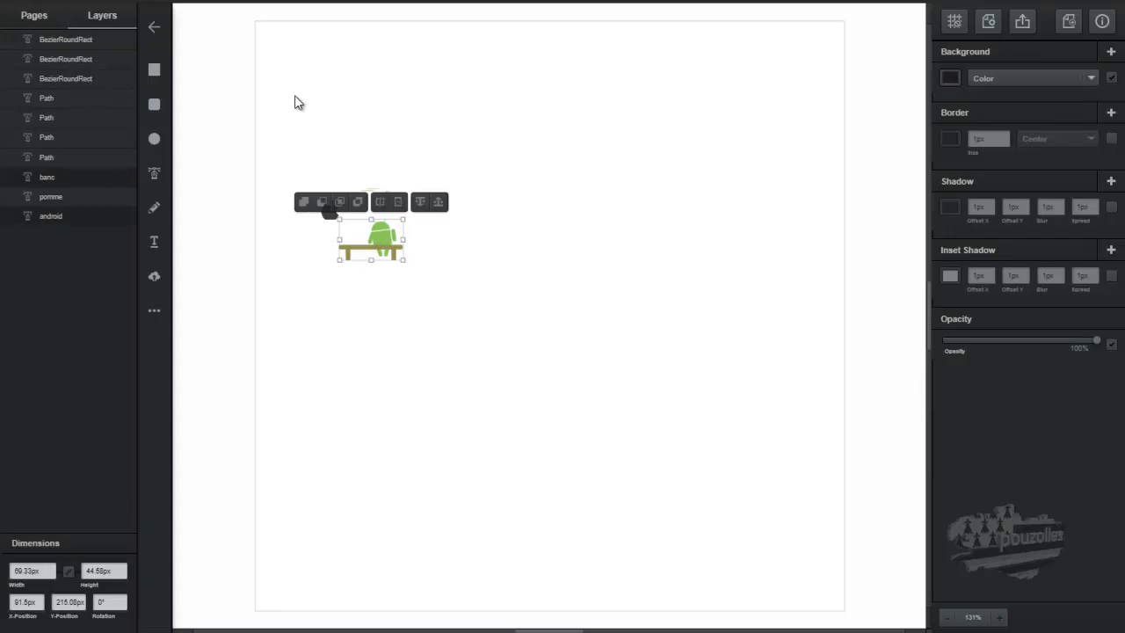
key(ctrl+z)
Step: Move the whole small drawing to about X 237 px, Y 296 px, and examine the apple and heart outlines up close
drag(461, 149, 281, 305)
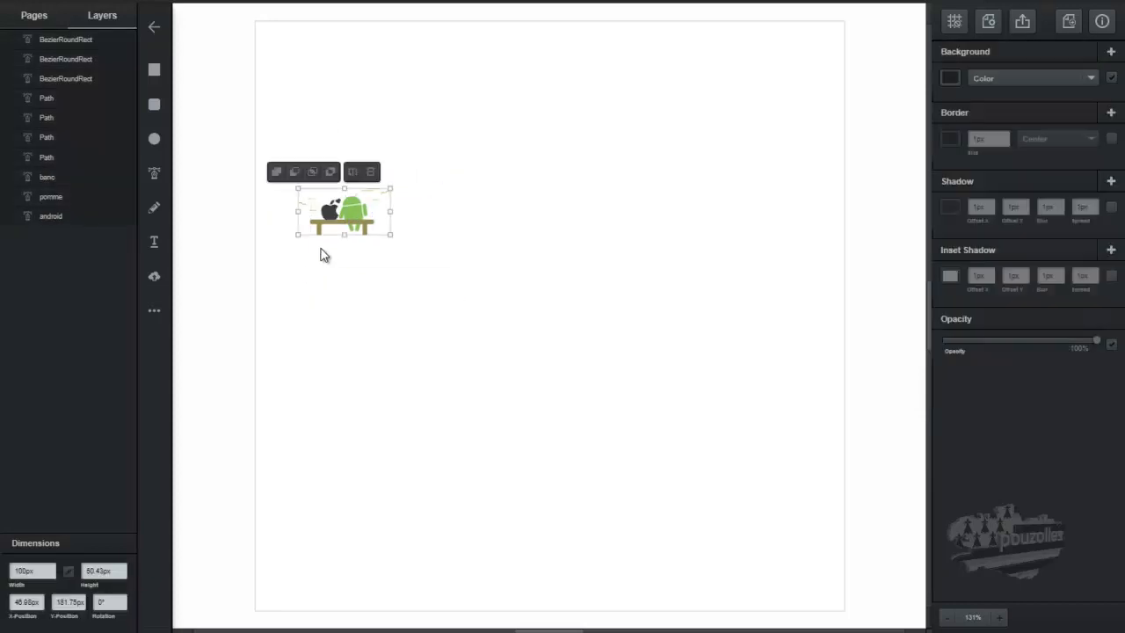
drag(349, 214, 523, 312)
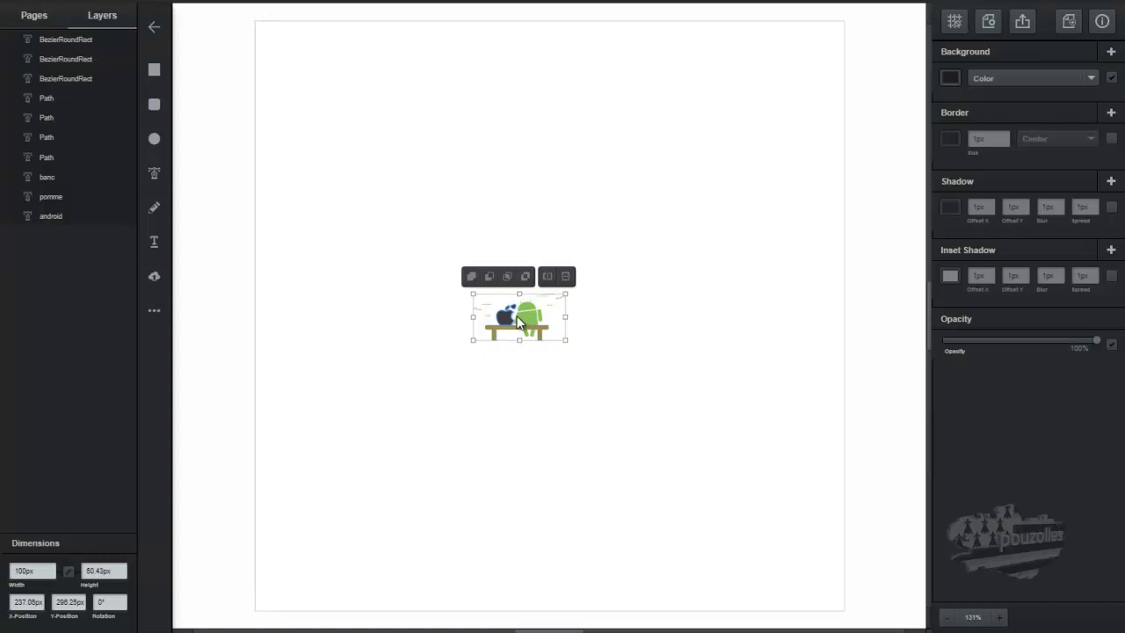
scroll(517, 316, up, 10)
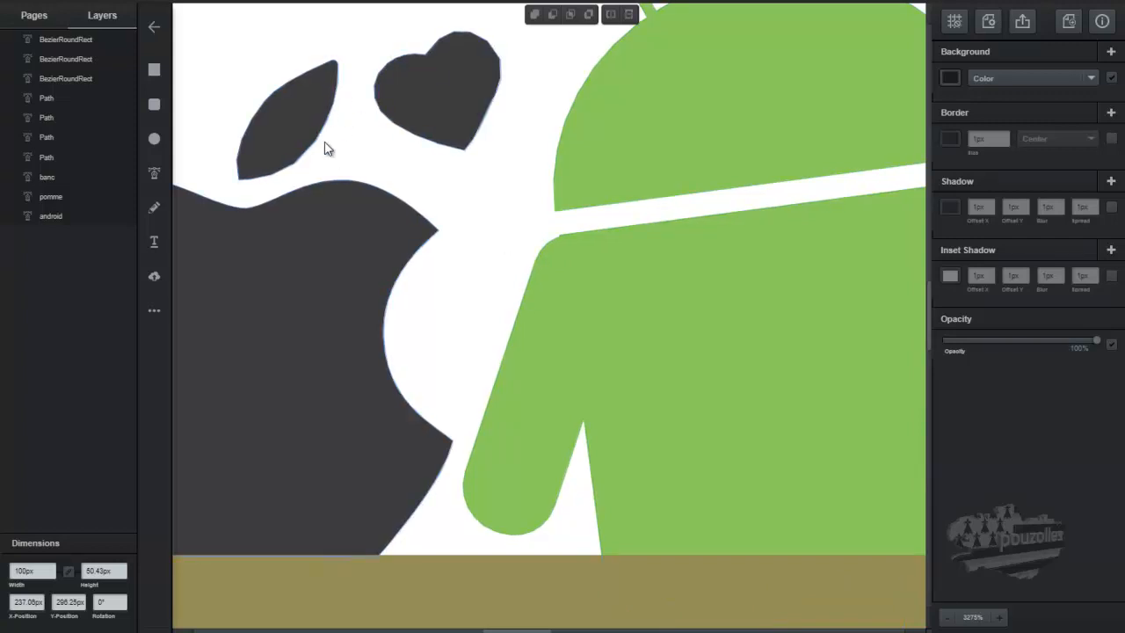
double_click(488, 42)
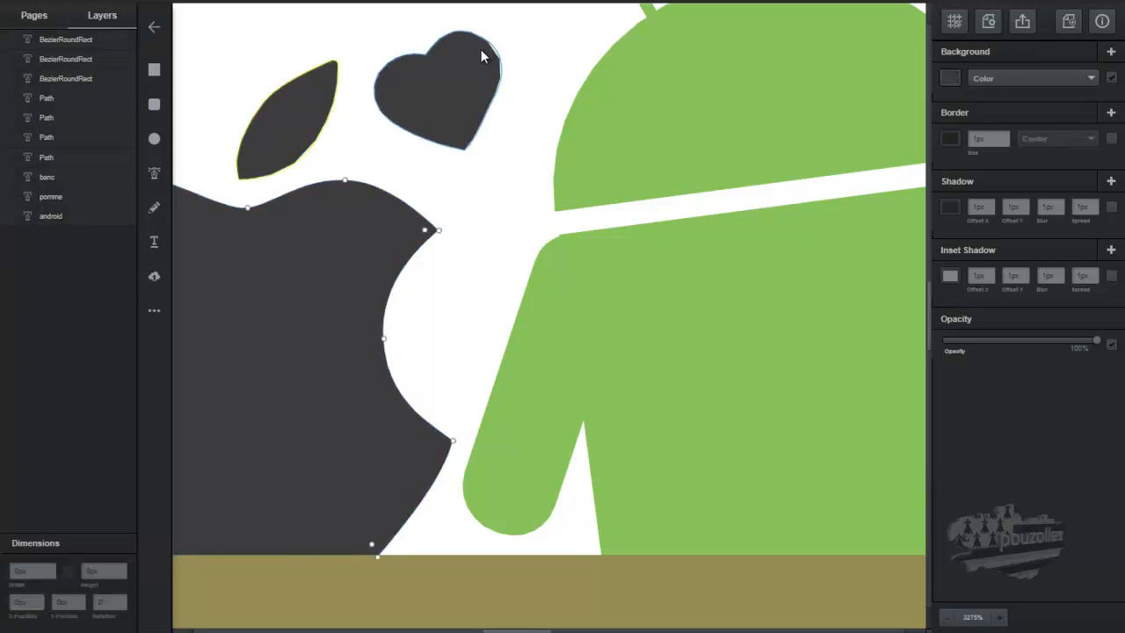
click(480, 50)
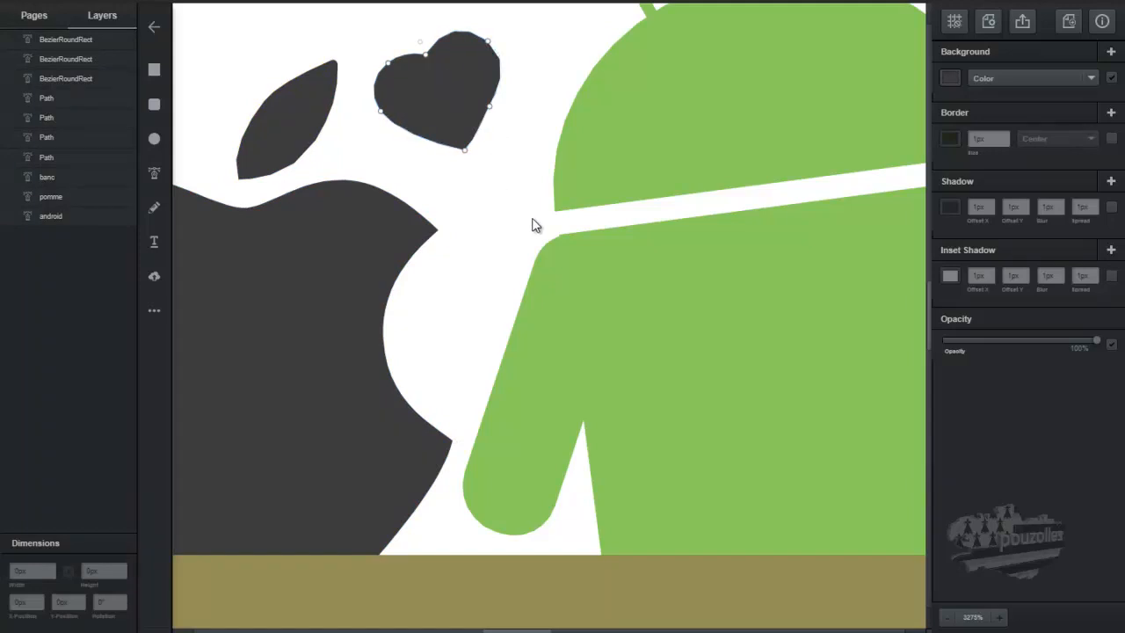
scroll(532, 225, down, 10)
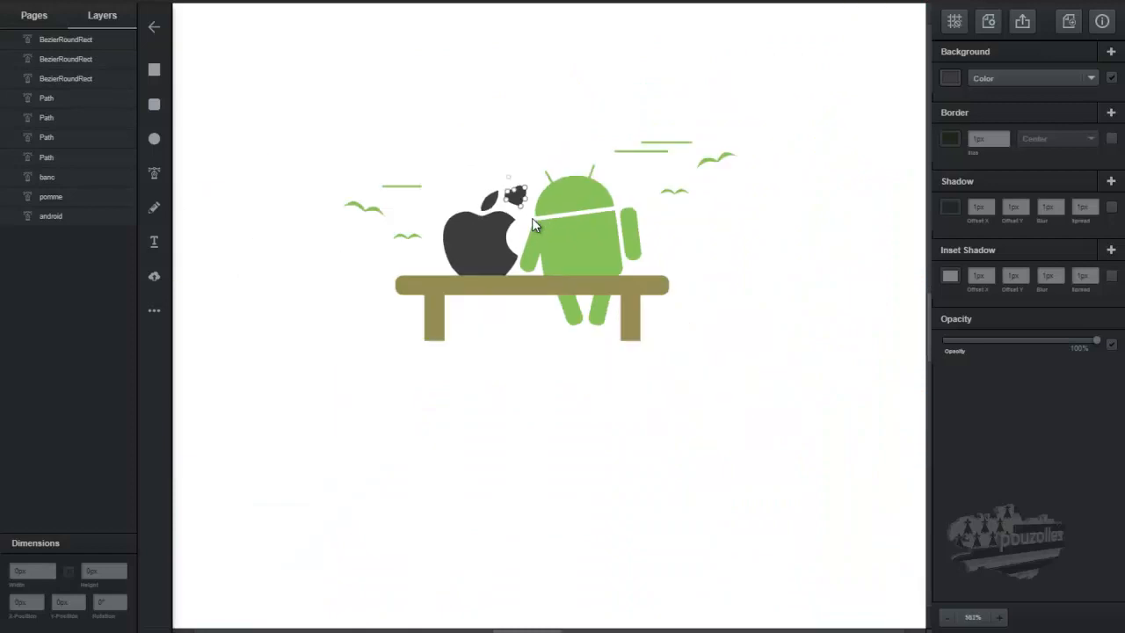
scroll(531, 225, down, 2)
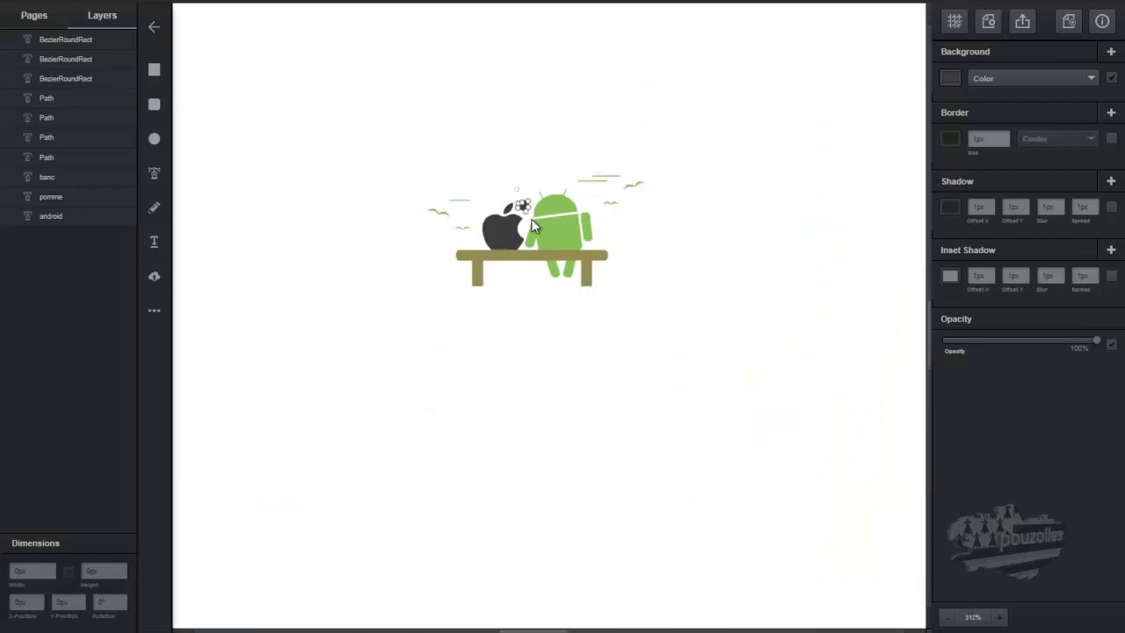
Step: Resize the whole bench, apple and Android drawing to a width of 1000 px
scroll(532, 225, down, 4)
key(ctrl+a)
drag(432, 183, 602, 316)
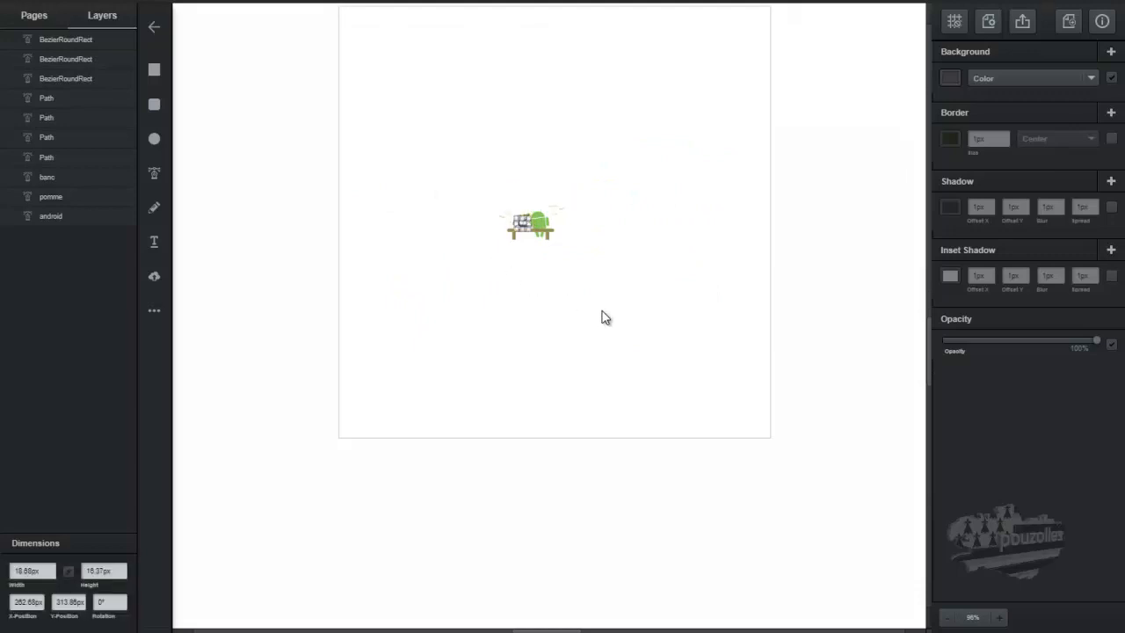
drag(641, 131, 463, 343)
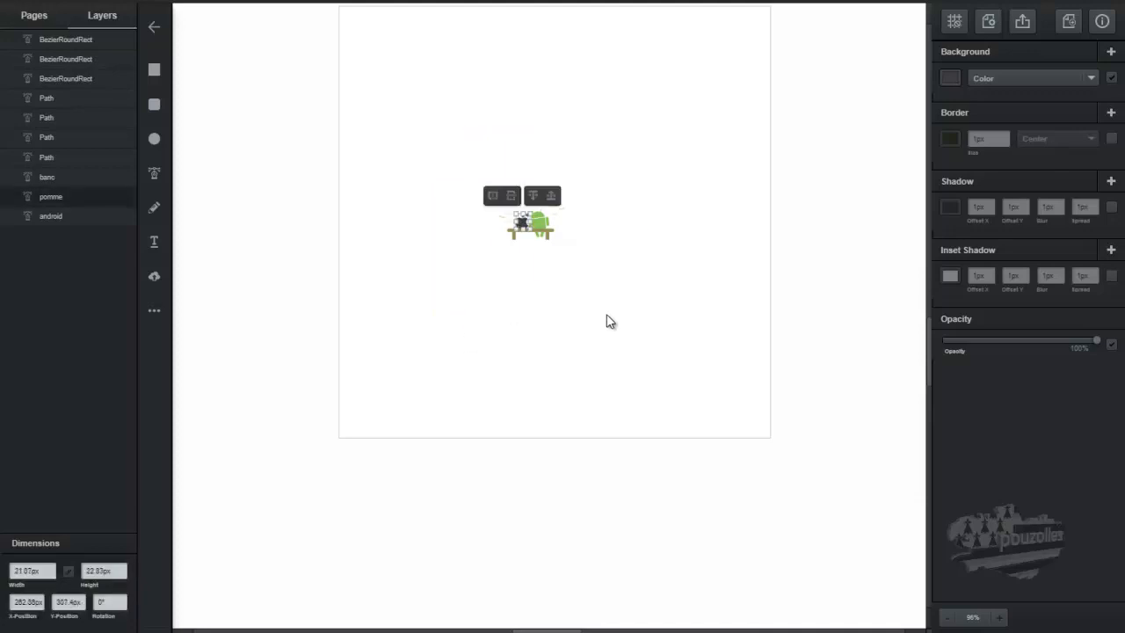
click(850, 276)
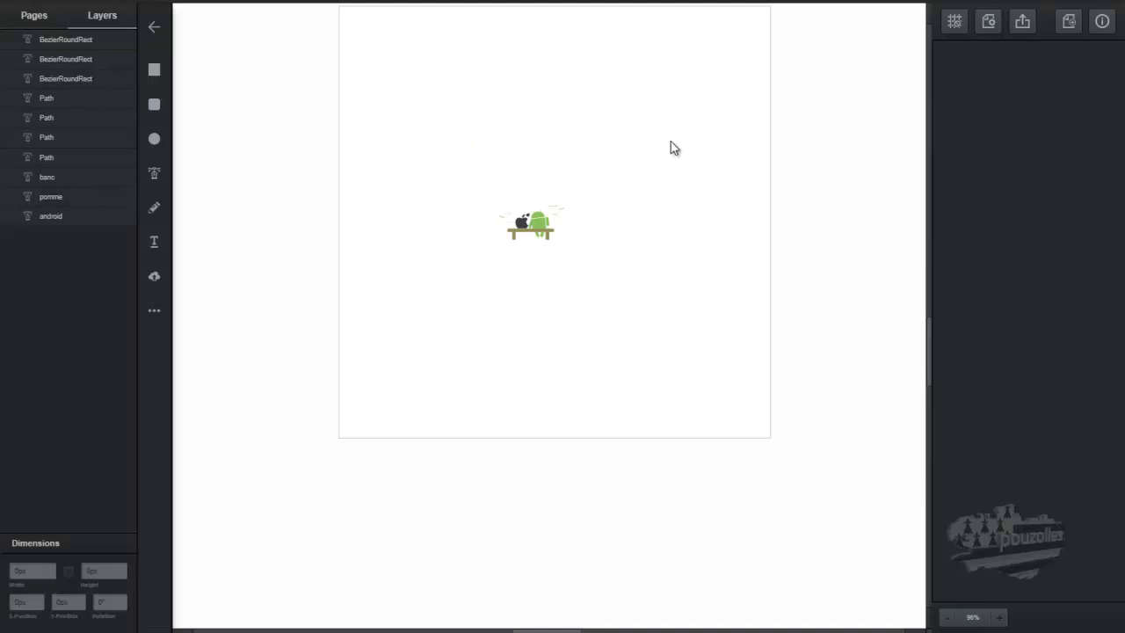
drag(418, 353, 414, 357)
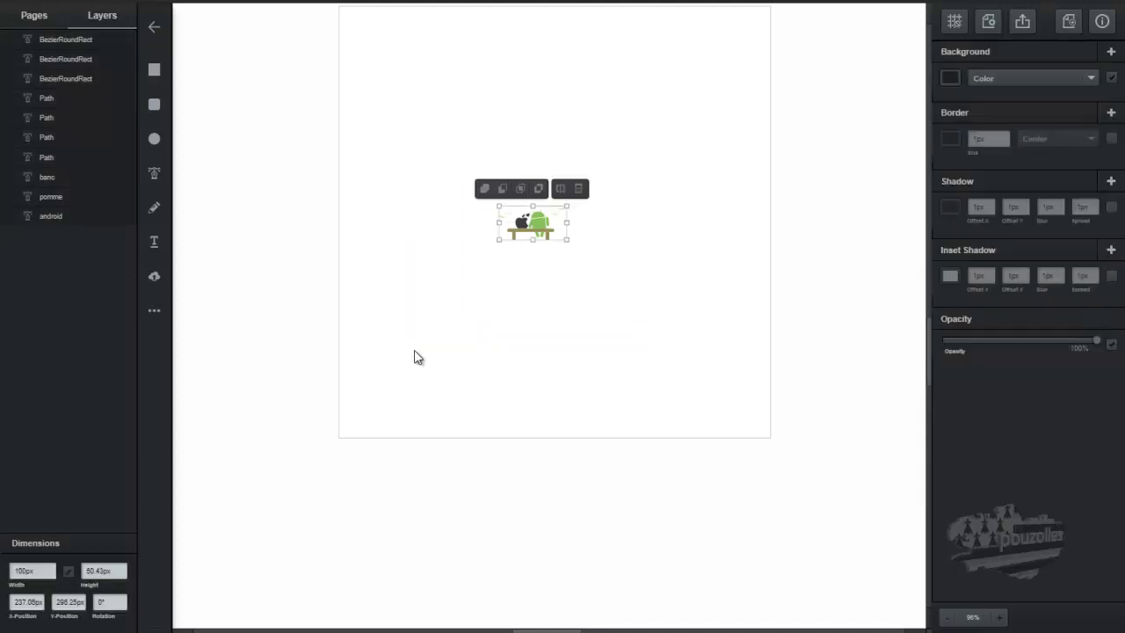
click(23, 571)
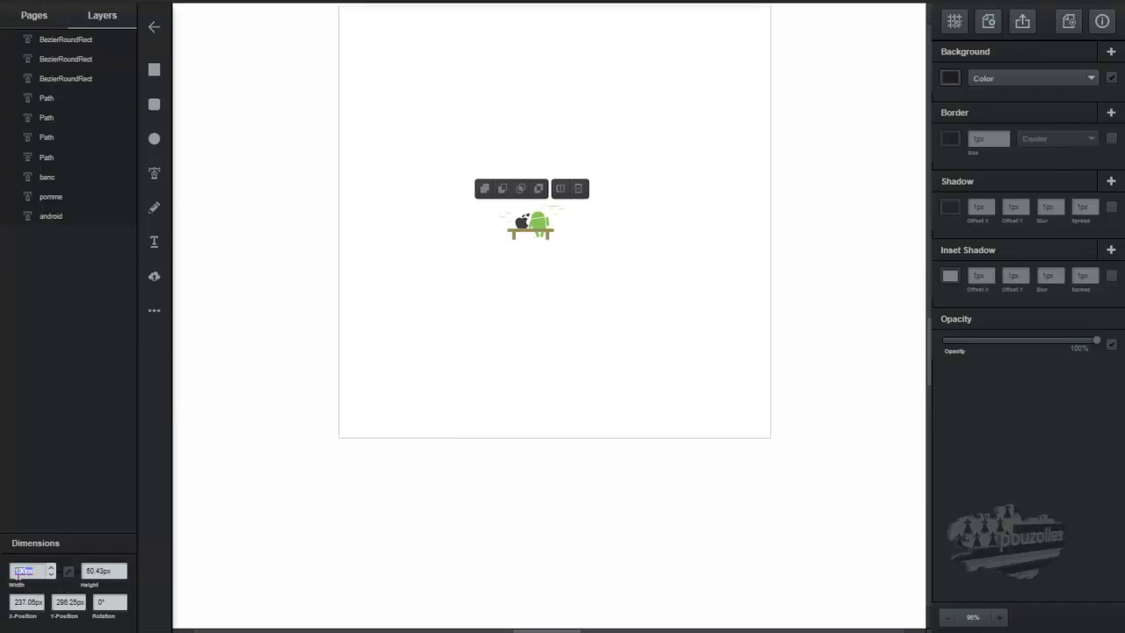
text(1000)
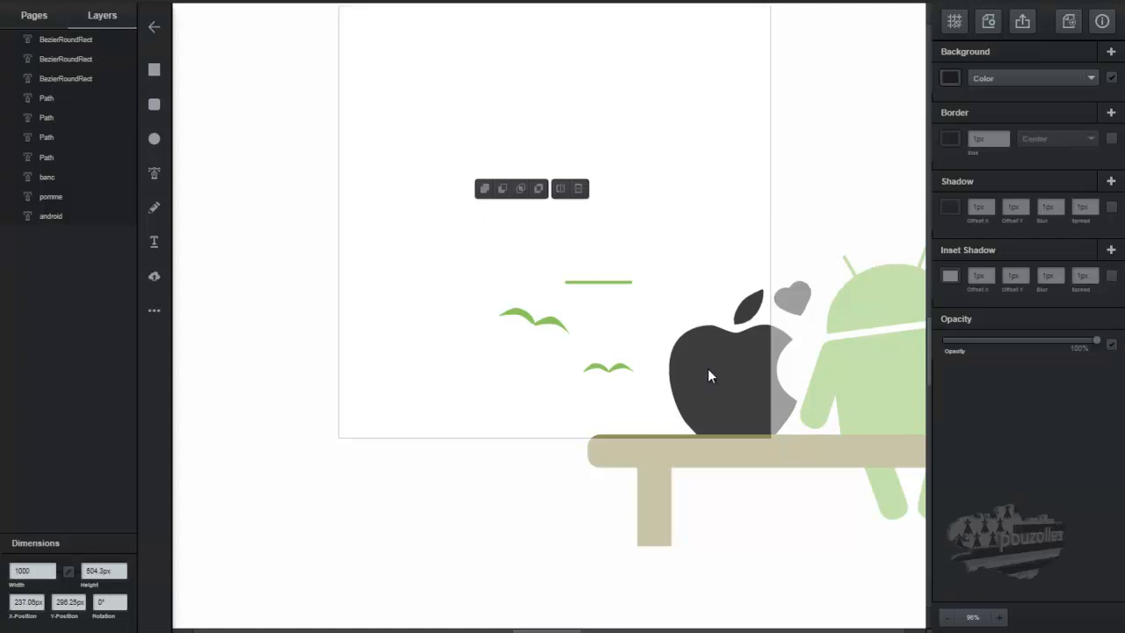
Step: Move the whole enlarged drawing back over the page, to about X -60 px, Y 108 px, and deselect it
click(652, 326)
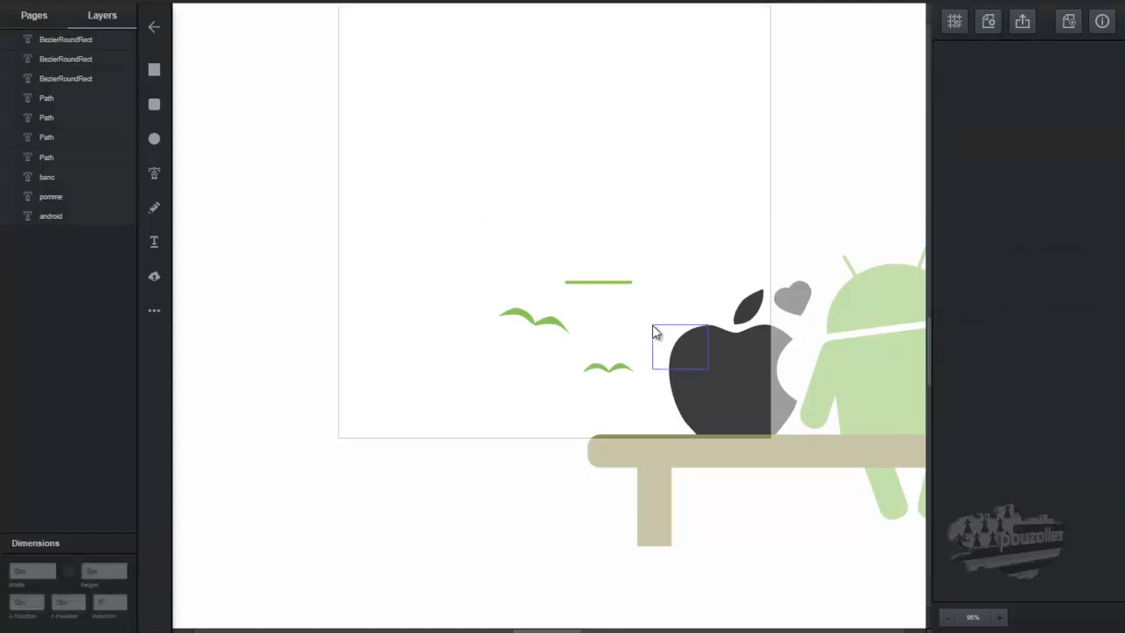
scroll(422, 394, down, 2)
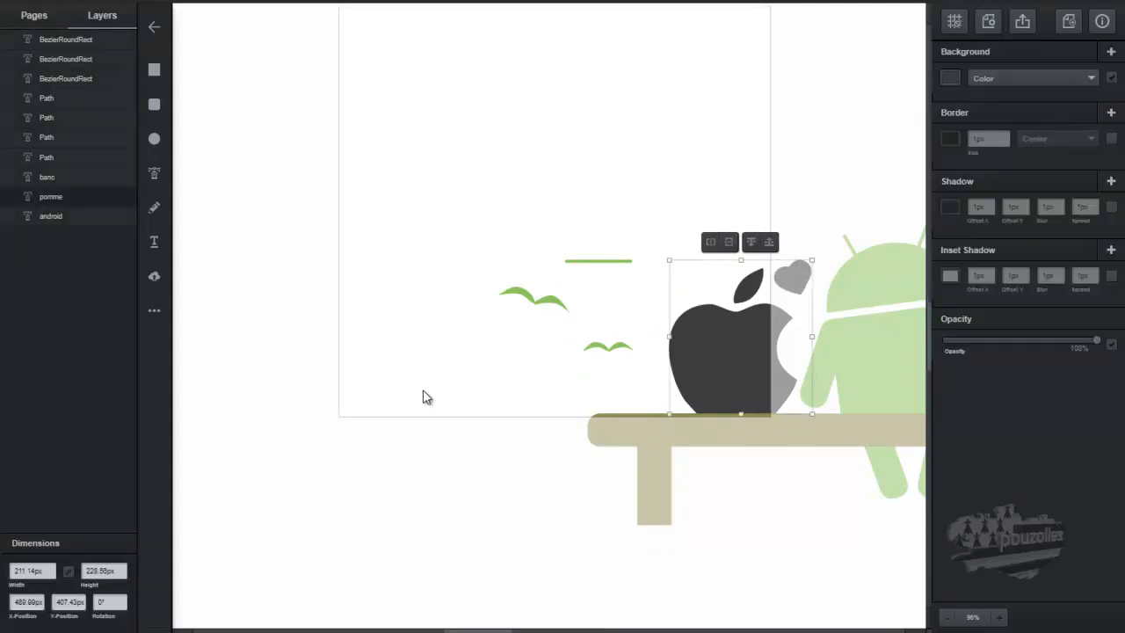
scroll(417, 383, down, 2)
drag(481, 629, 571, 629)
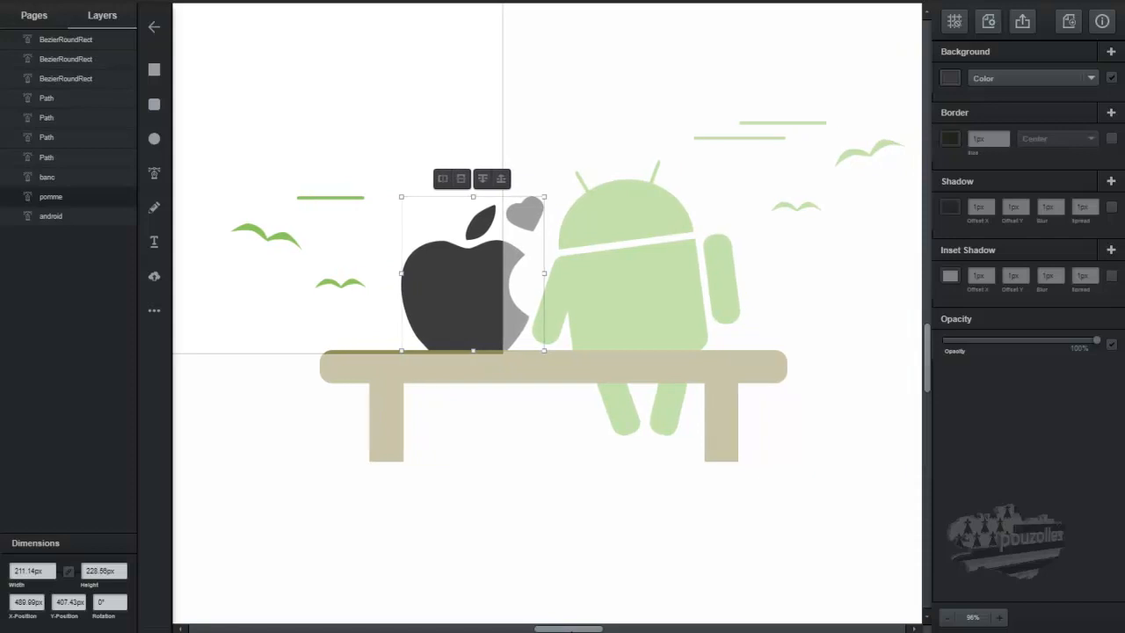
drag(902, 75, 161, 547)
drag(488, 295, 249, 173)
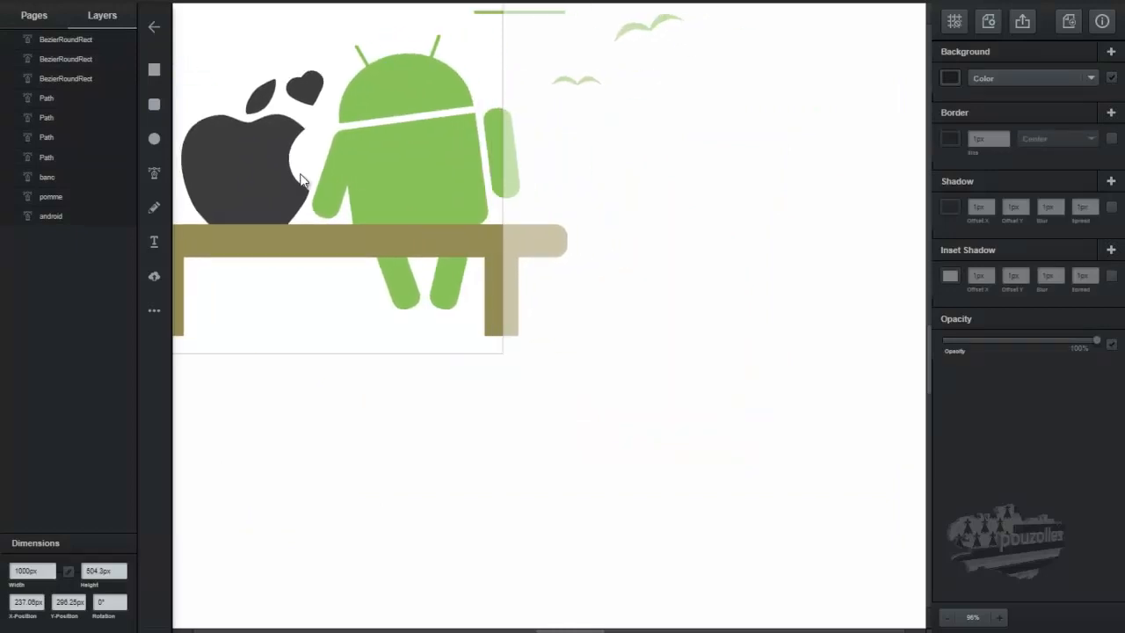
click(367, 412)
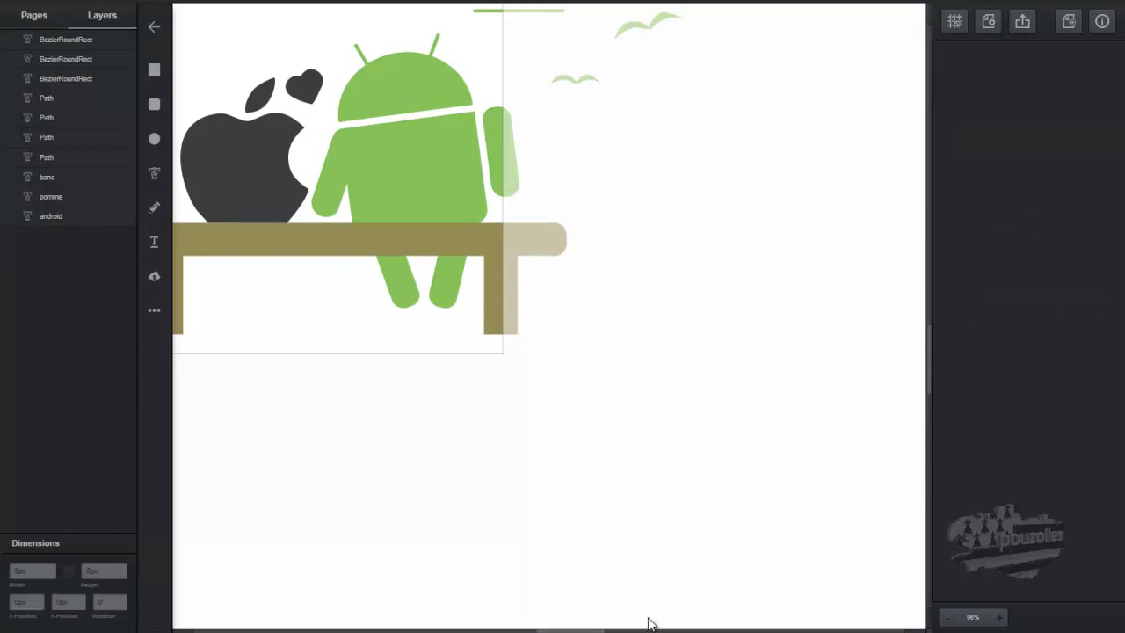
Step: Examine the edge sharpness of the enlarged Android shape up close, and return to a 100% view of the drawing
mouse_move(597, 629)
mouse_down()
mouse_move(526, 629)
mouse_move(556, 629)
mouse_up()
scroll(587, 453, up, 1)
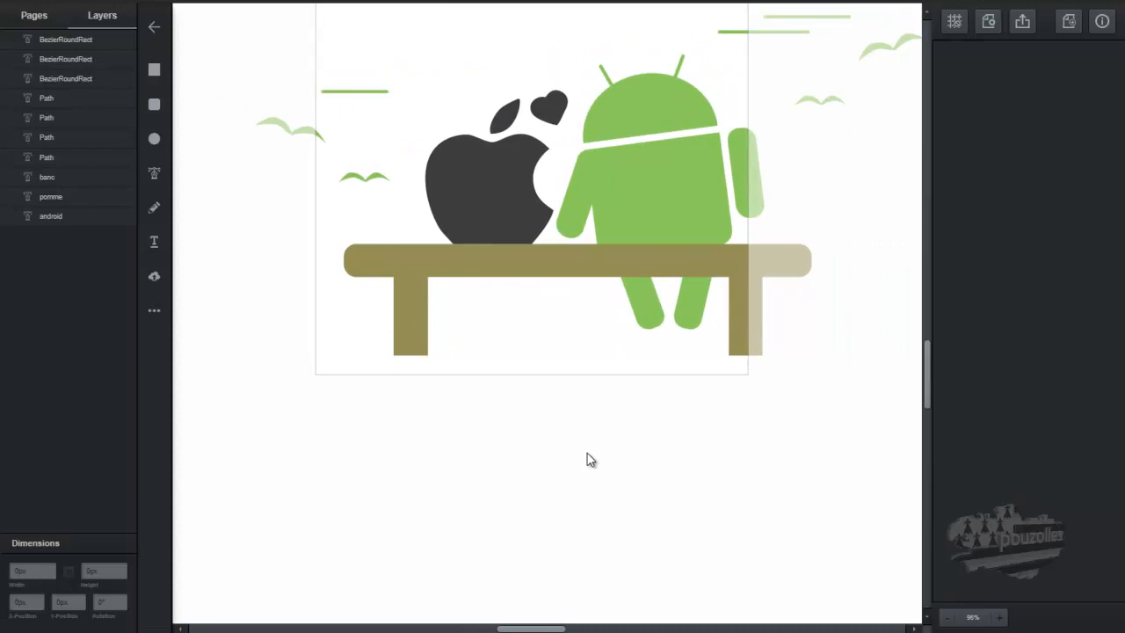
scroll(587, 457, up, 1)
scroll(587, 457, up, 1)
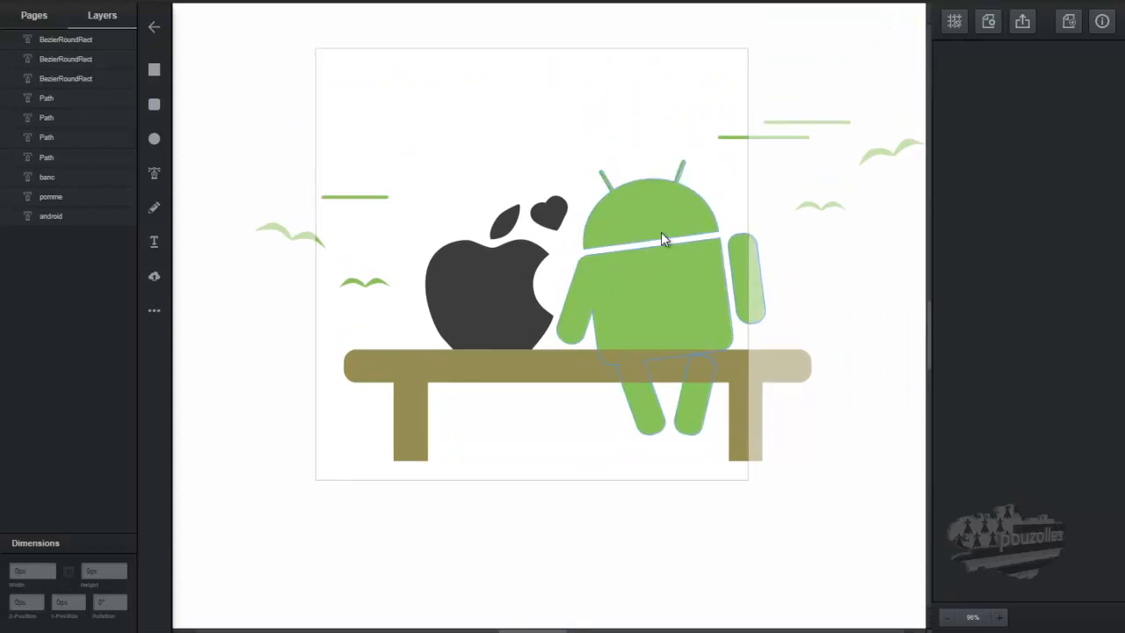
scroll(661, 232, up, 5)
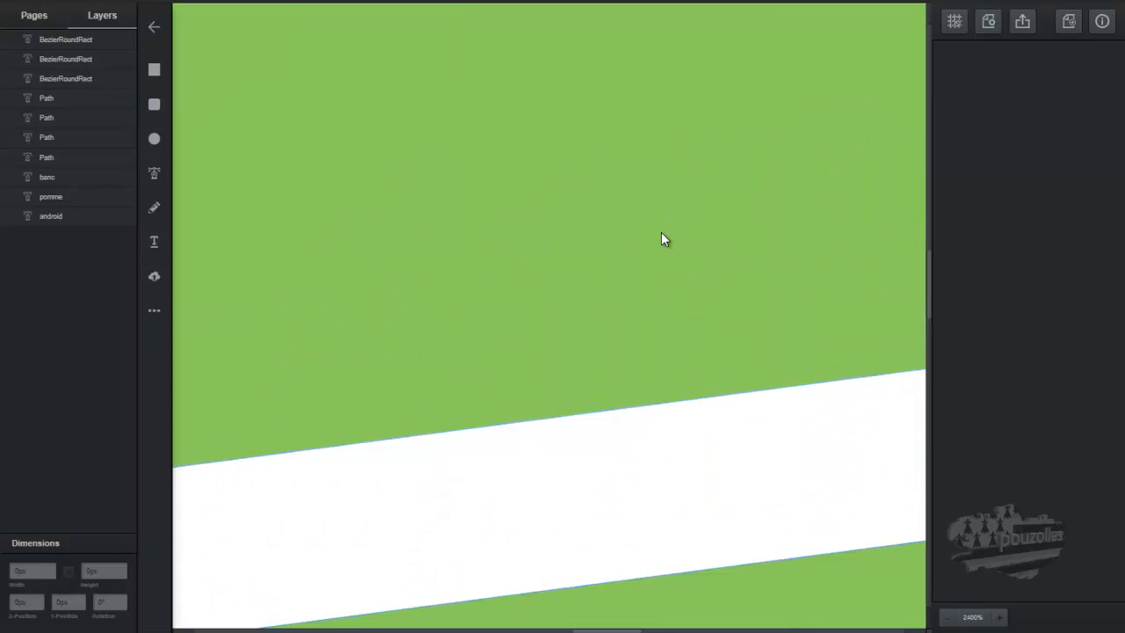
scroll(661, 232, down, 1)
scroll(661, 232, down, 1)
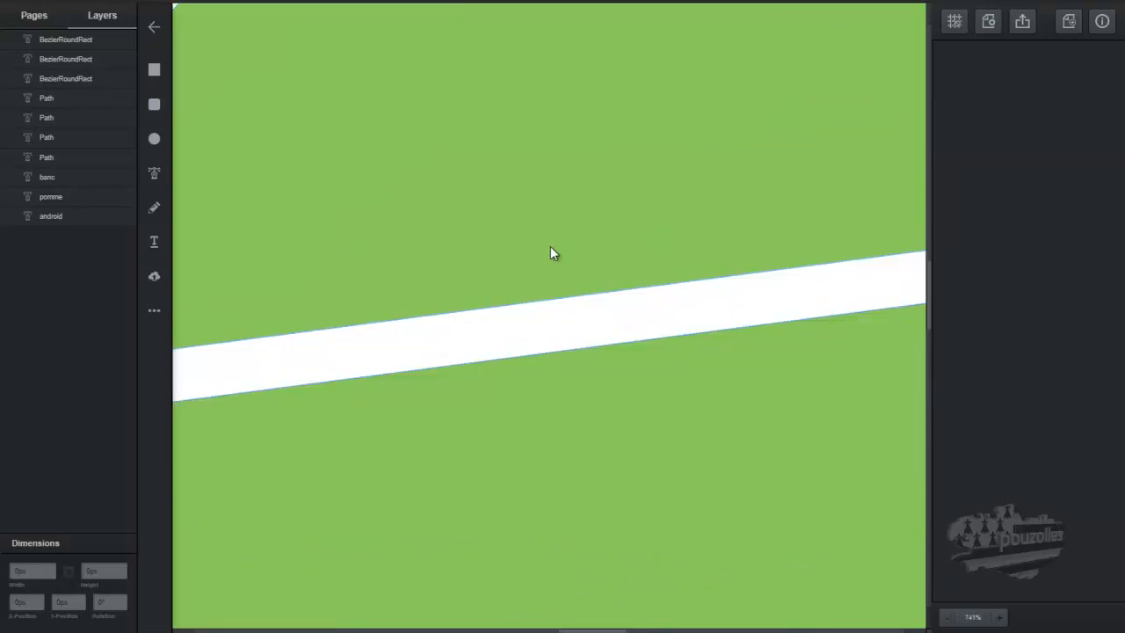
drag(562, 264, 800, 381)
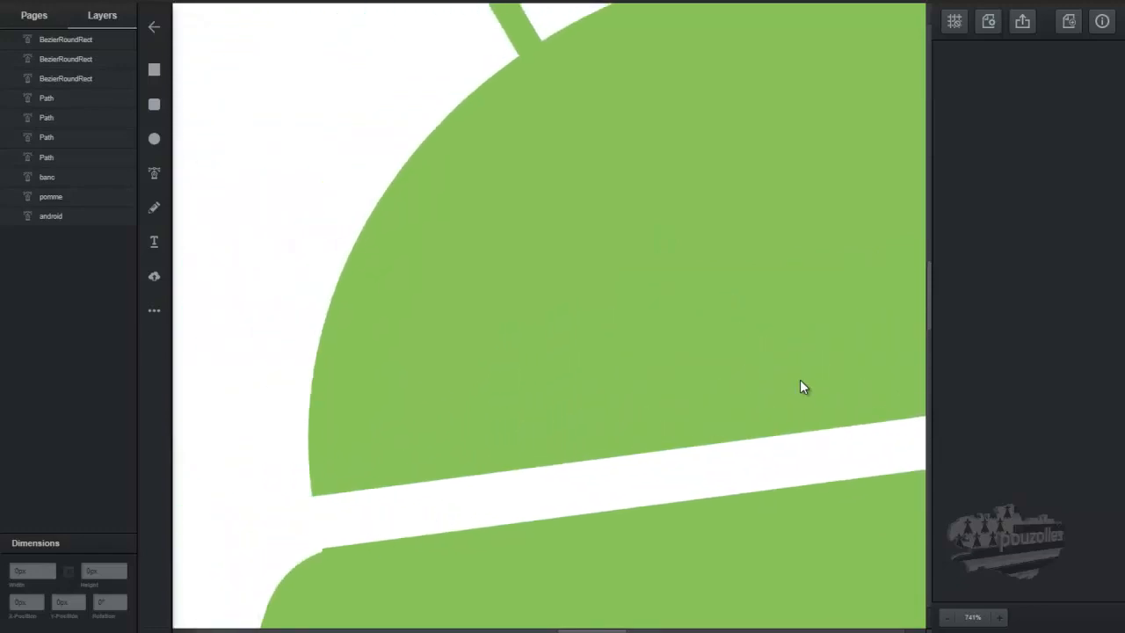
click(588, 239)
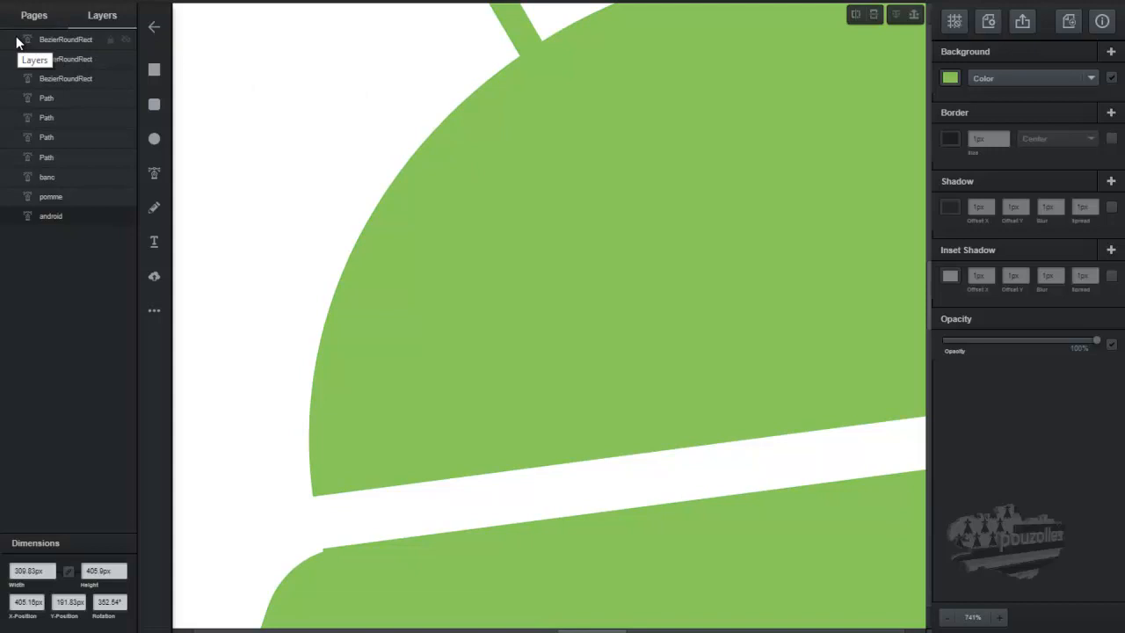
click(949, 618)
click(948, 617)
click(948, 618)
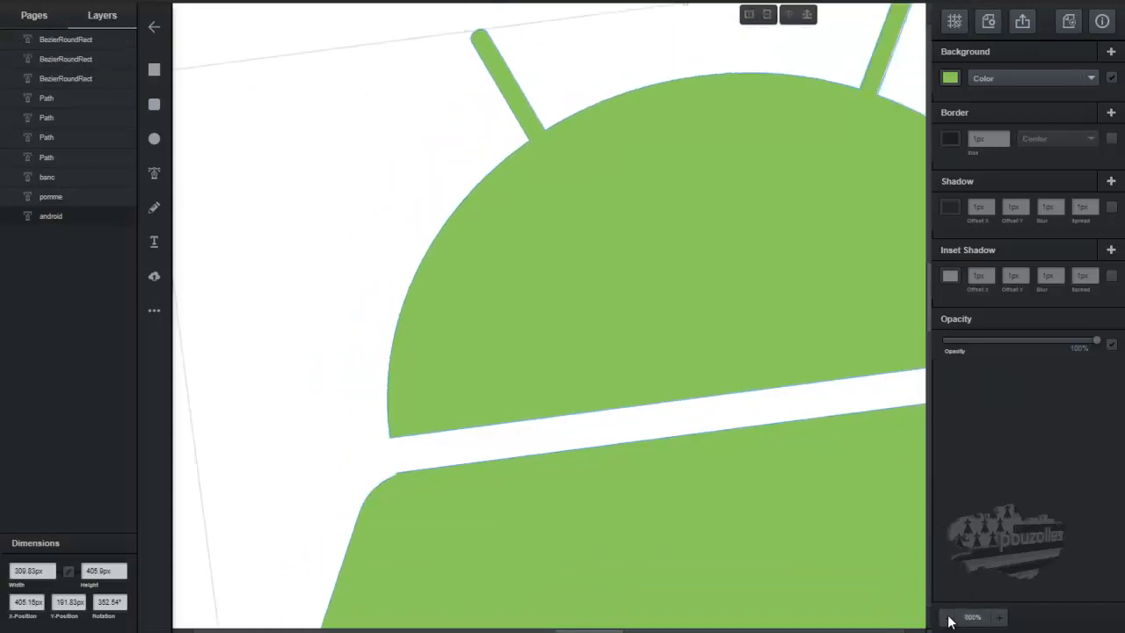
click(949, 619)
click(949, 619)
click(949, 619)
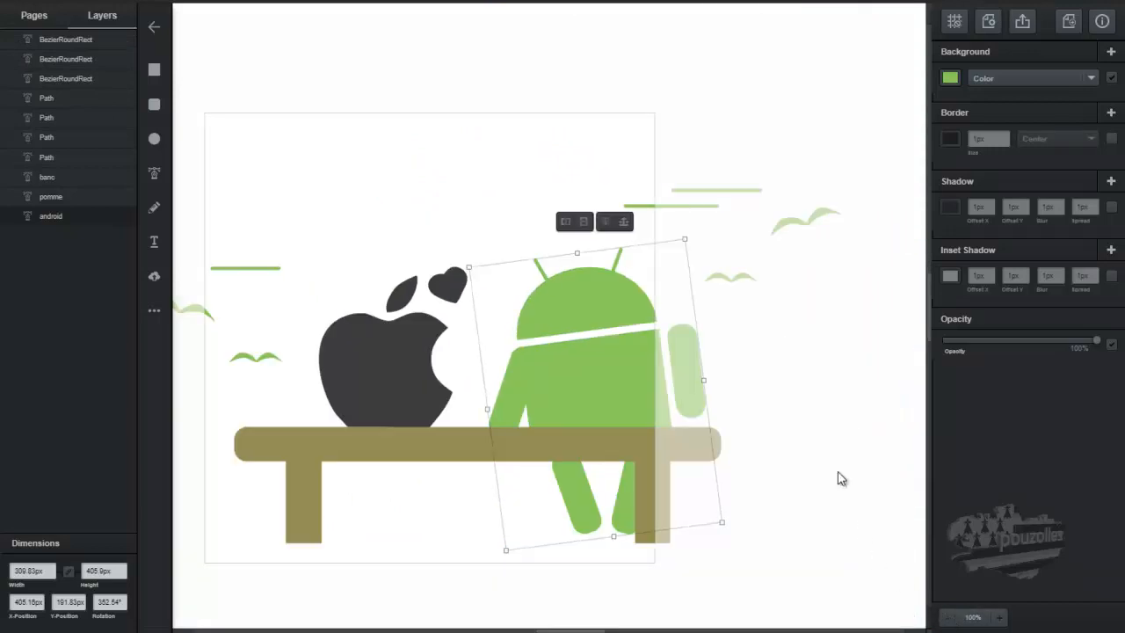
Step: Delete the entire bench, apple and Android vector drawing from the page
scroll(823, 402, down, 1)
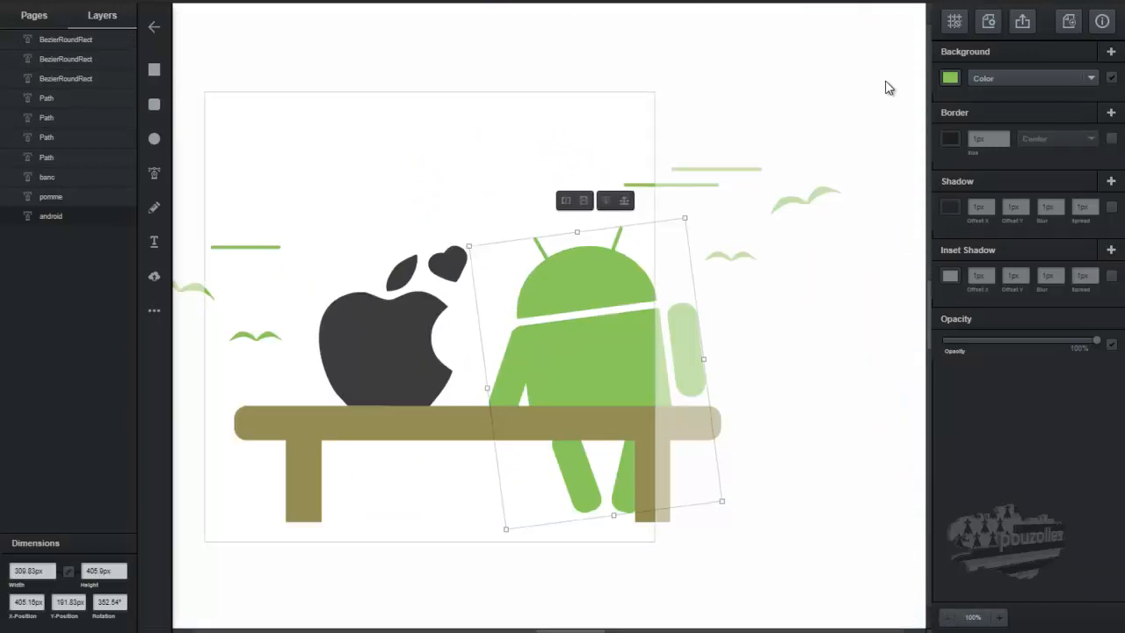
drag(891, 69, 267, 541)
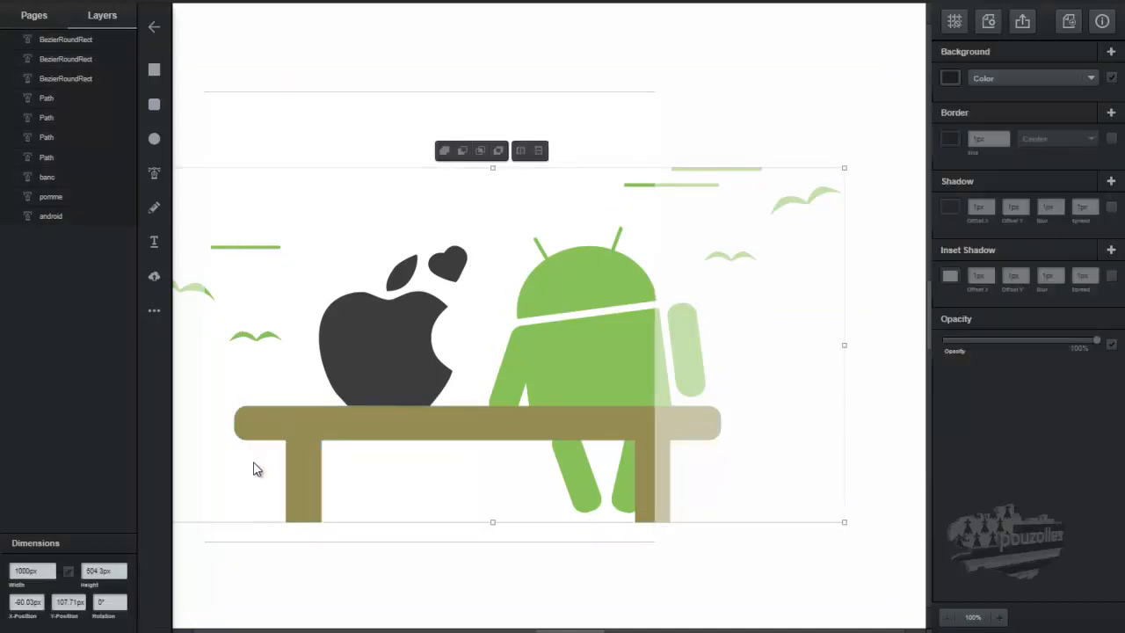
key(Delete)
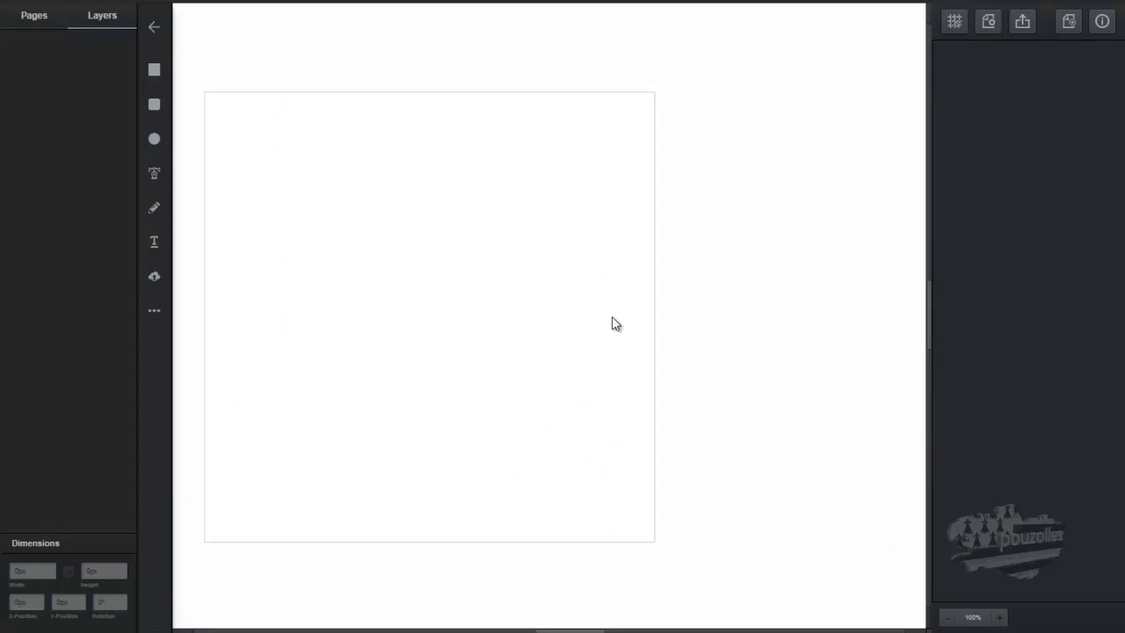
Step: Bring the iOS-and-Android-2 bitmap from the image tuto folder in Images onto the empty page
click(1066, 23)
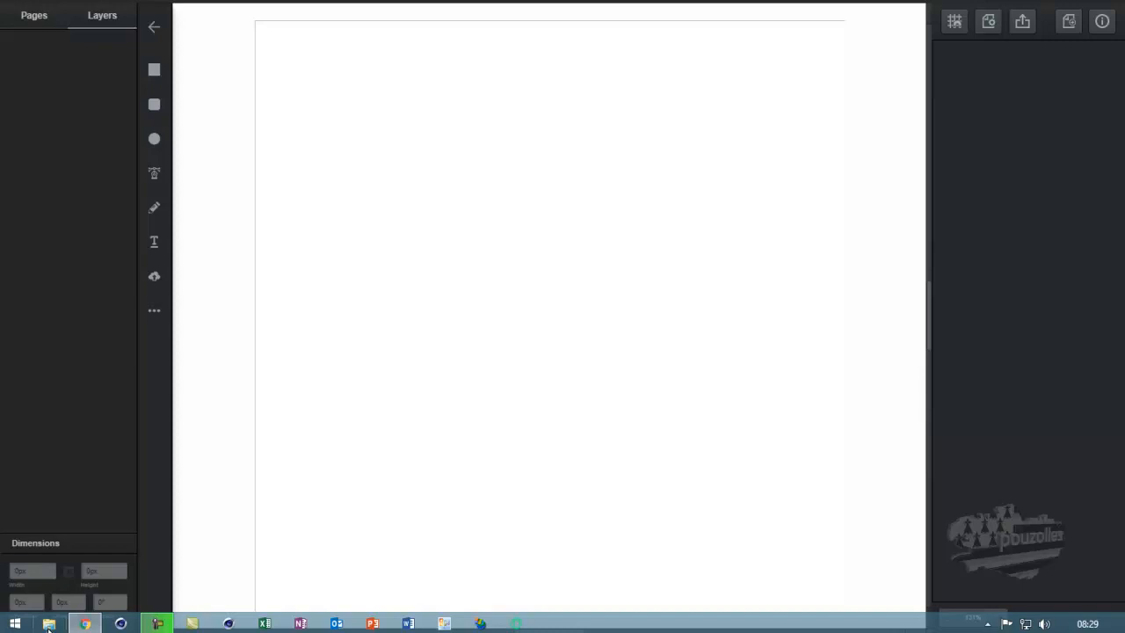
click(48, 624)
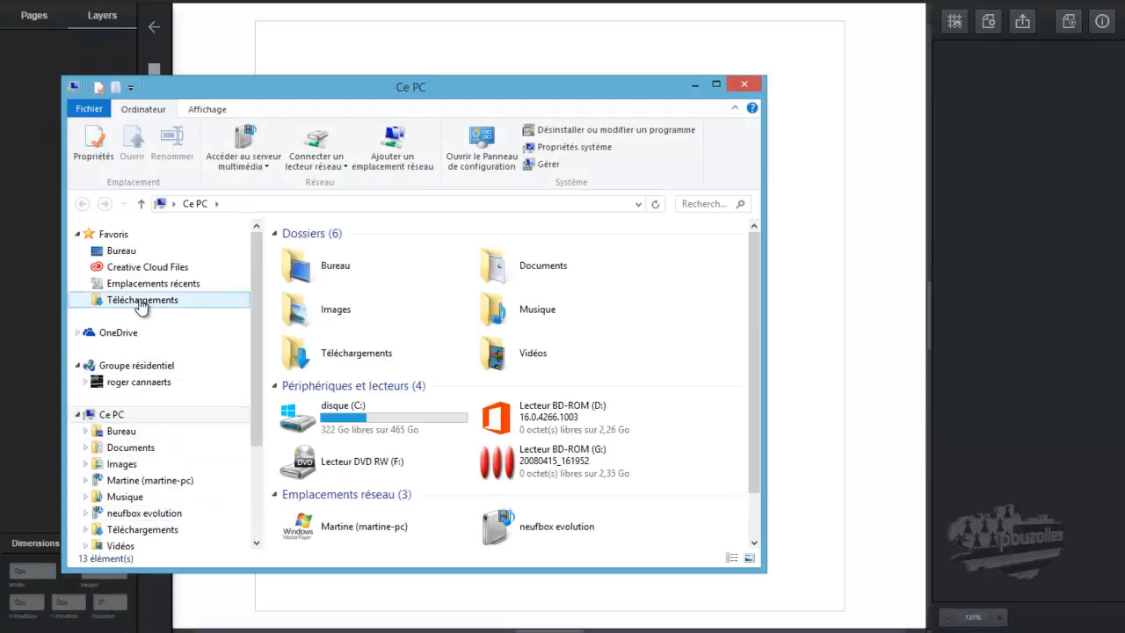
click(122, 463)
double_click(375, 285)
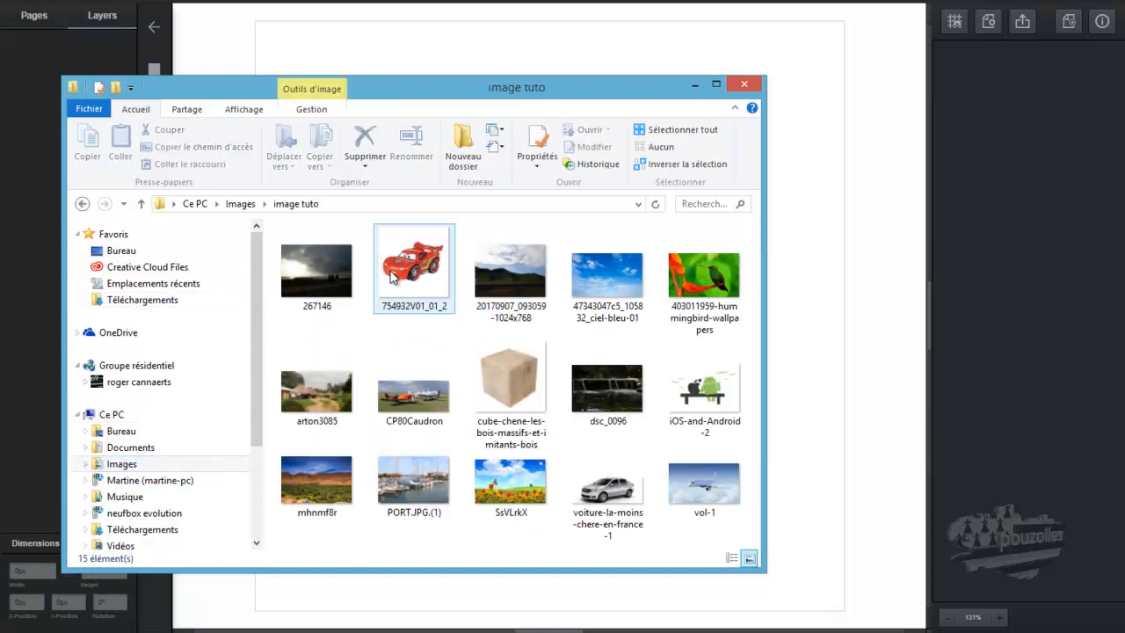
drag(710, 391, 801, 370)
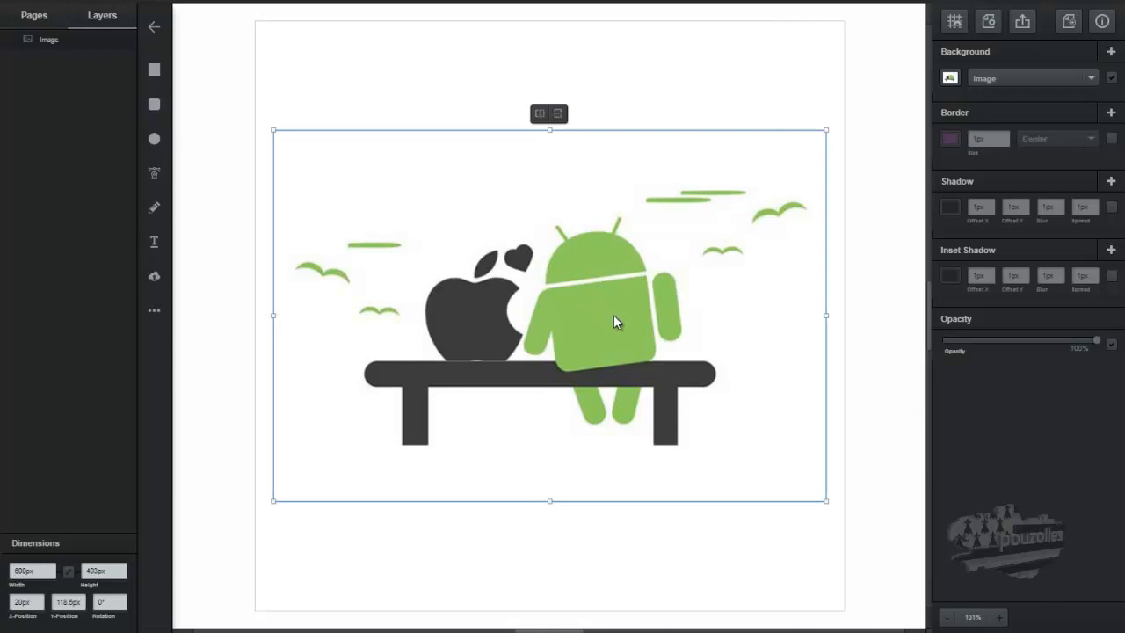
Step: Examine the edge quality of the Android's head and body in the imported bitmap up close
scroll(613, 306, up, 5)
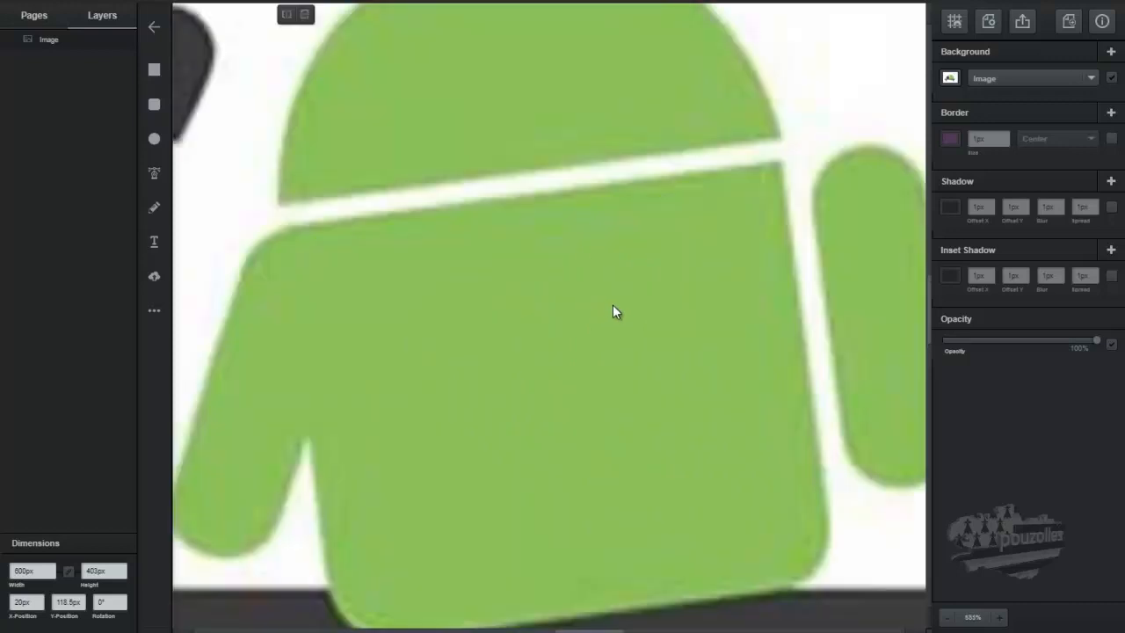
scroll(613, 308, up, 1)
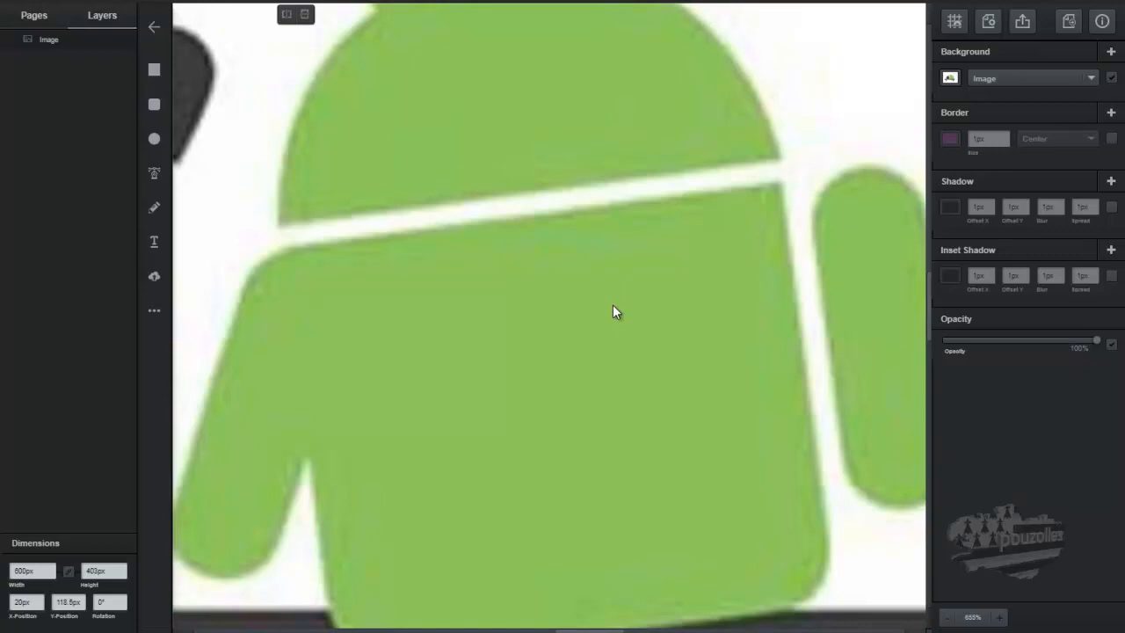
scroll(583, 323, up, 1)
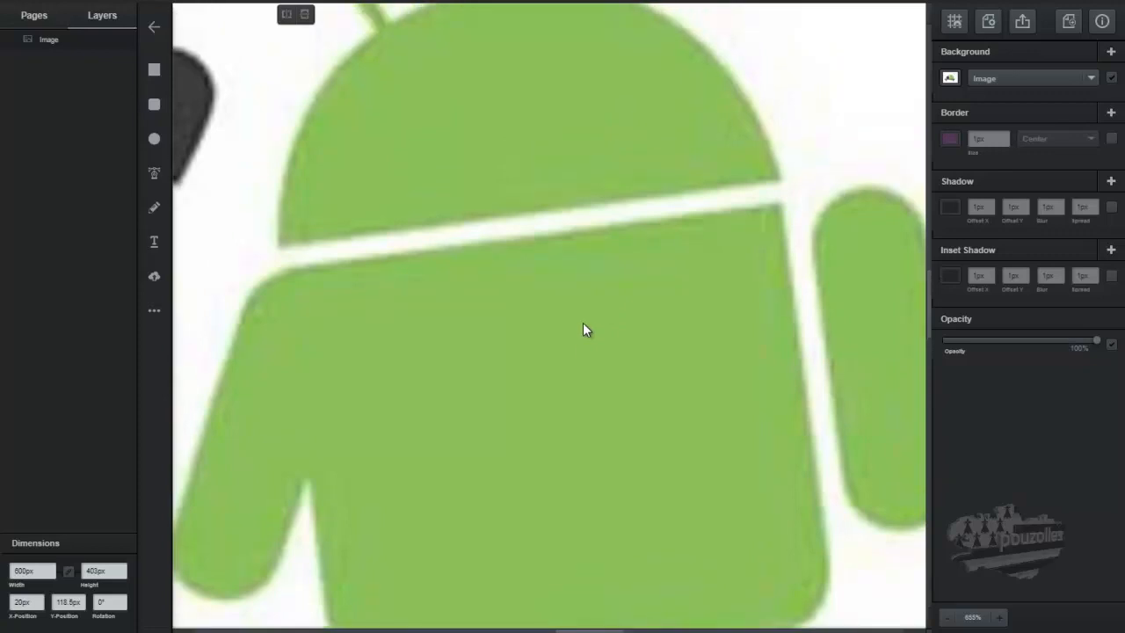
scroll(582, 323, up, 5)
scroll(583, 324, up, 5)
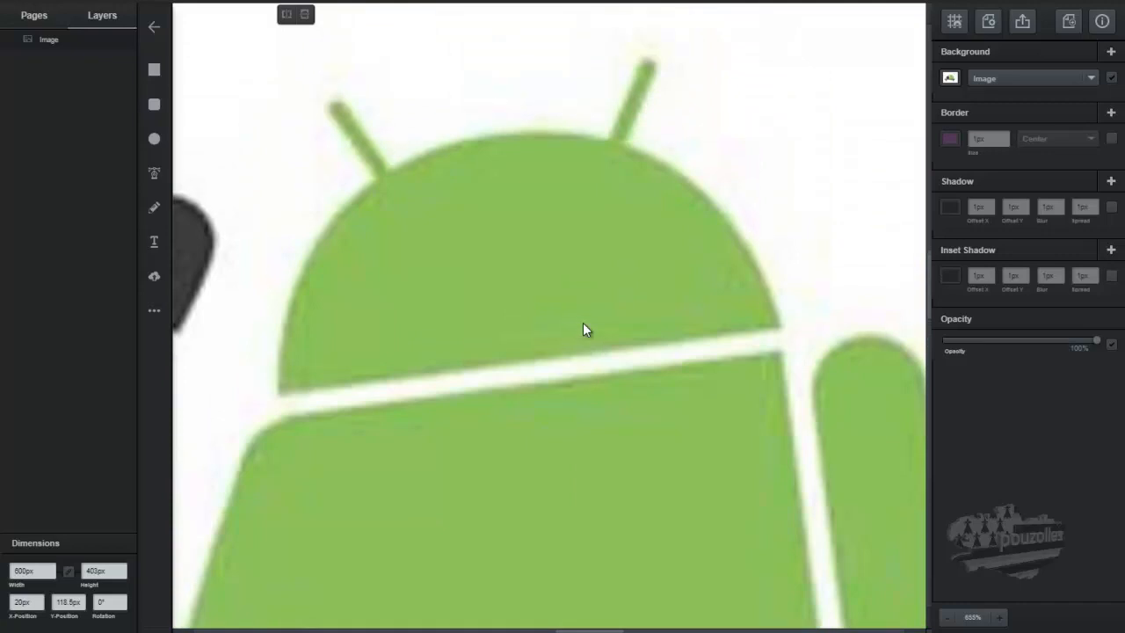
scroll(582, 324, down, 6)
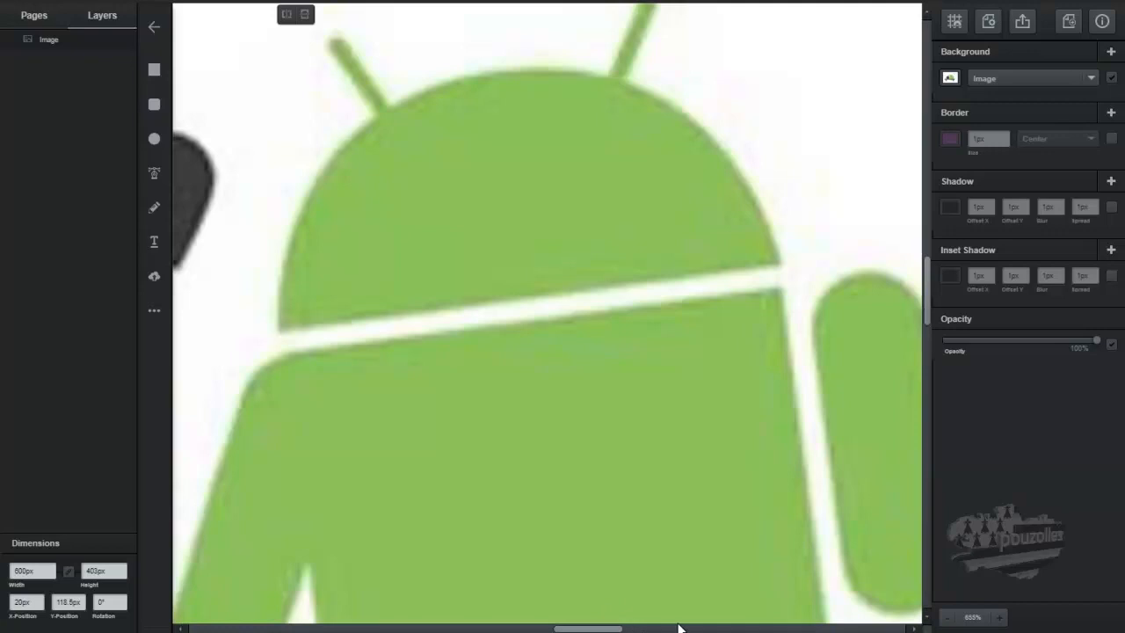
Step: Lock the bitmap image layer and test that it can no longer be moved on the page
mouse_move(615, 629)
mouse_down()
mouse_move(634, 629)
mouse_move(604, 629)
mouse_move(619, 629)
mouse_up()
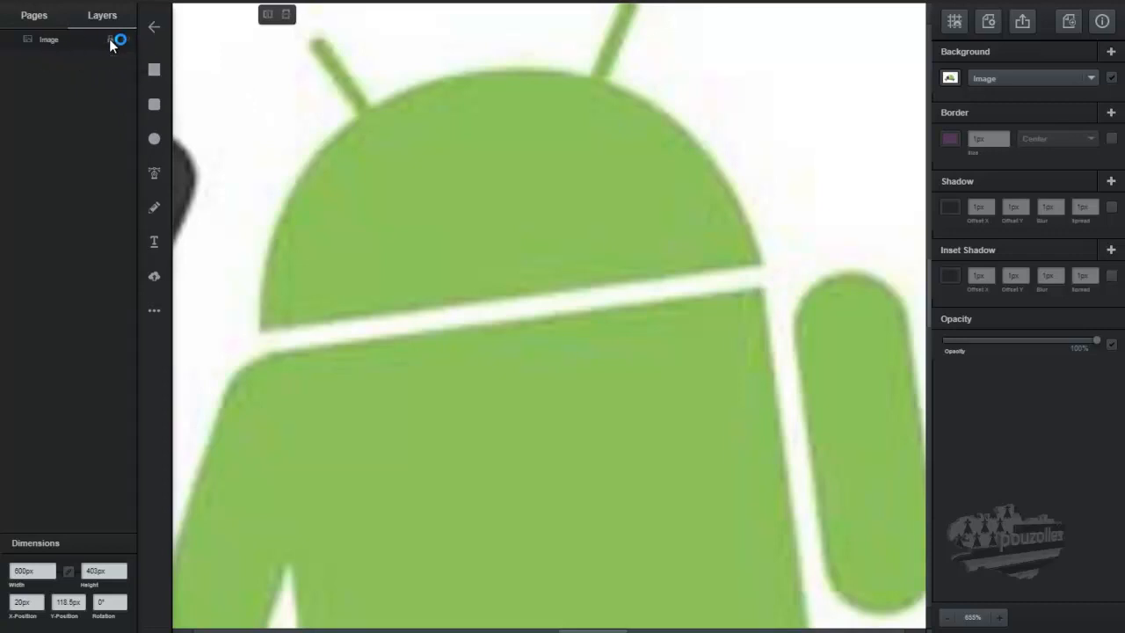
click(109, 40)
drag(395, 197, 439, 252)
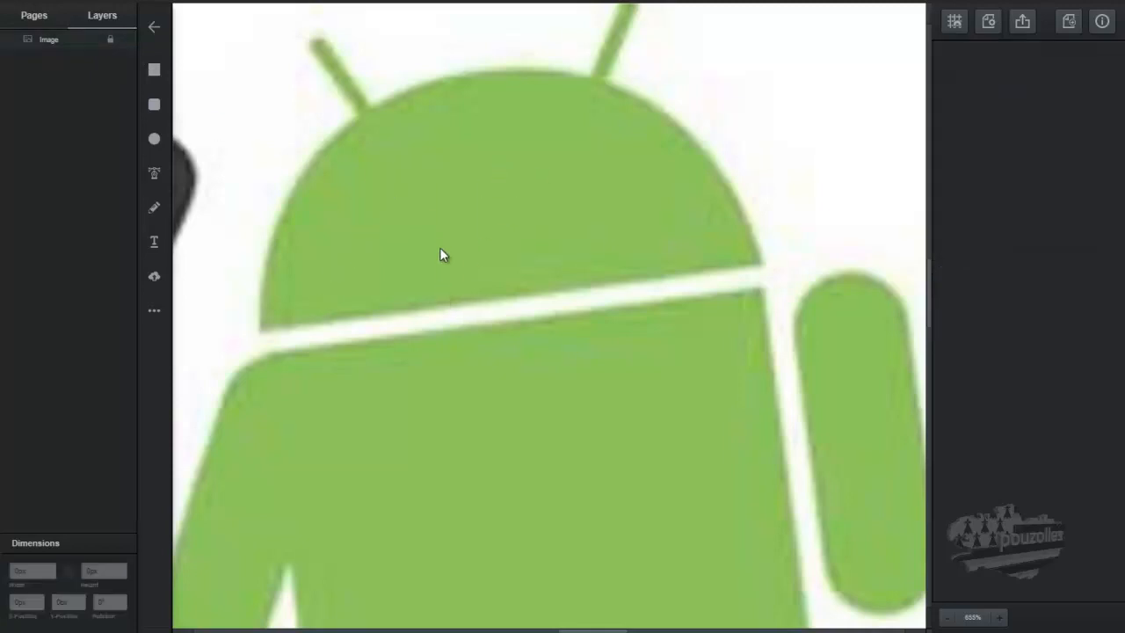
Step: Draw a circle about 98 px in diameter over the Android's head and upper body
click(154, 142)
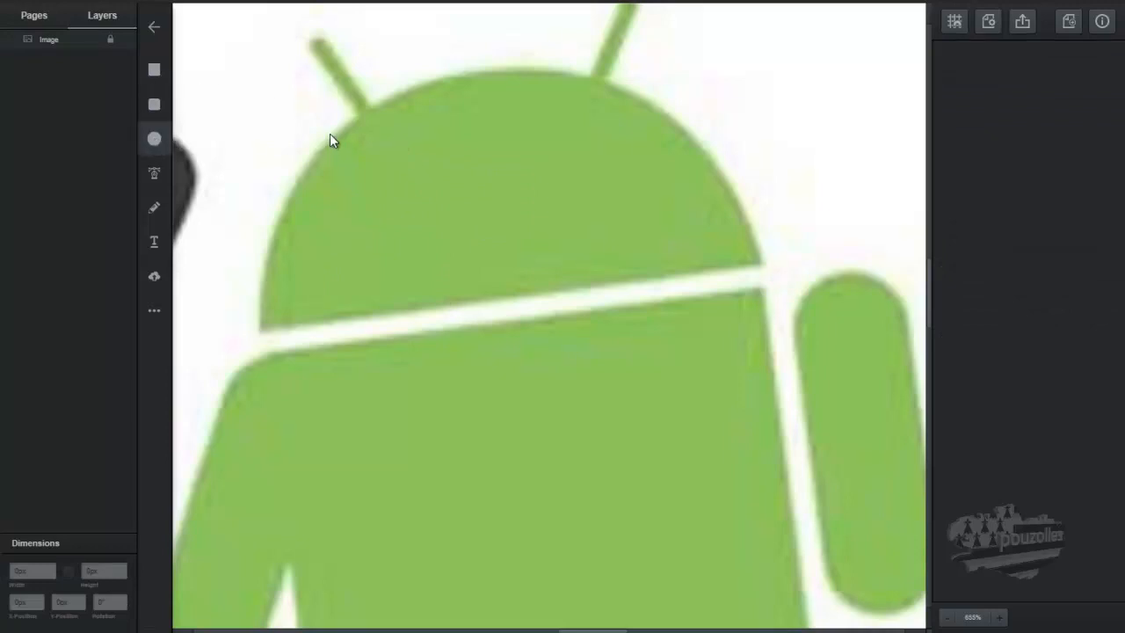
drag(331, 140, 357, 176)
mouse_move(450, 219)
mouse_down()
mouse_move(716, 352)
mouse_move(784, 420)
mouse_move(768, 447)
mouse_move(786, 488)
mouse_up()
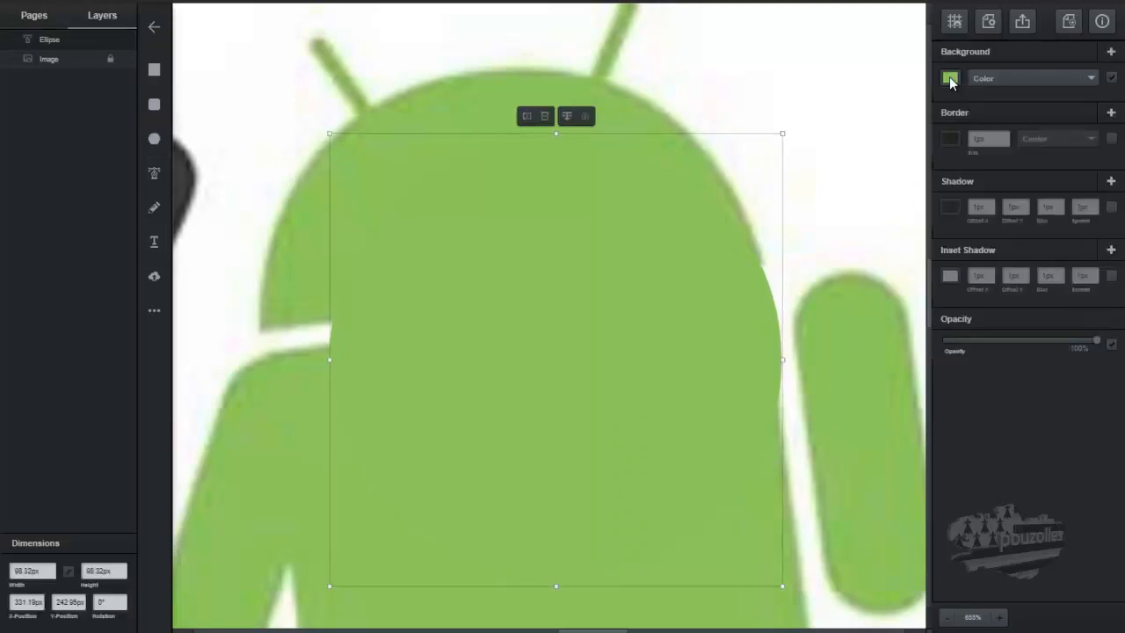
Step: Turn off the circle's background fill and give it a centered 0.5 px border
click(1112, 78)
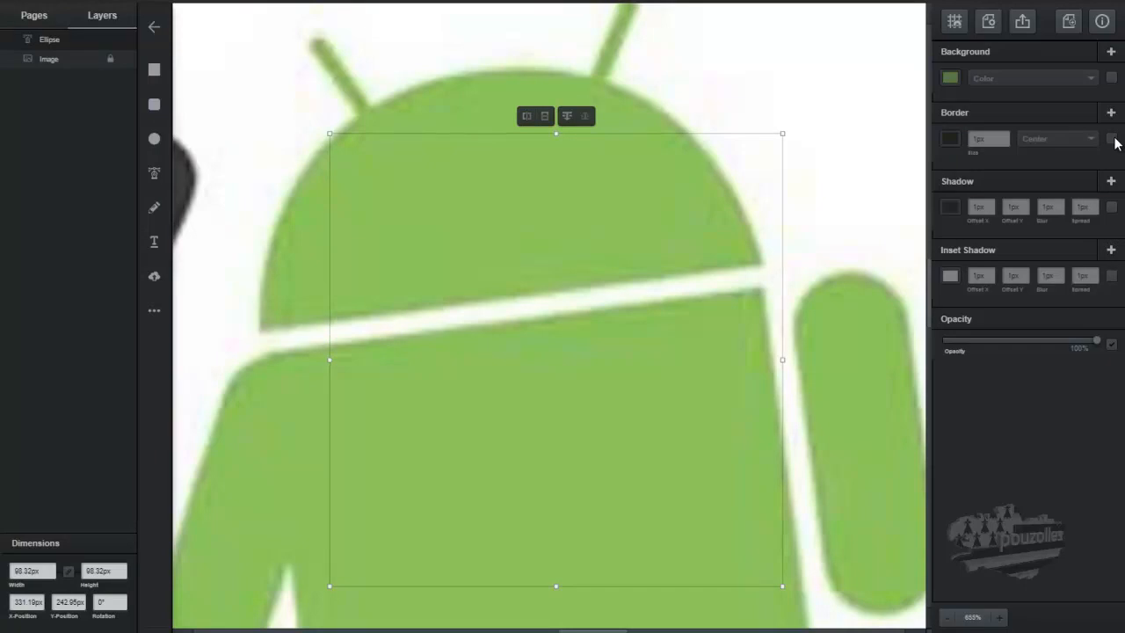
click(1112, 139)
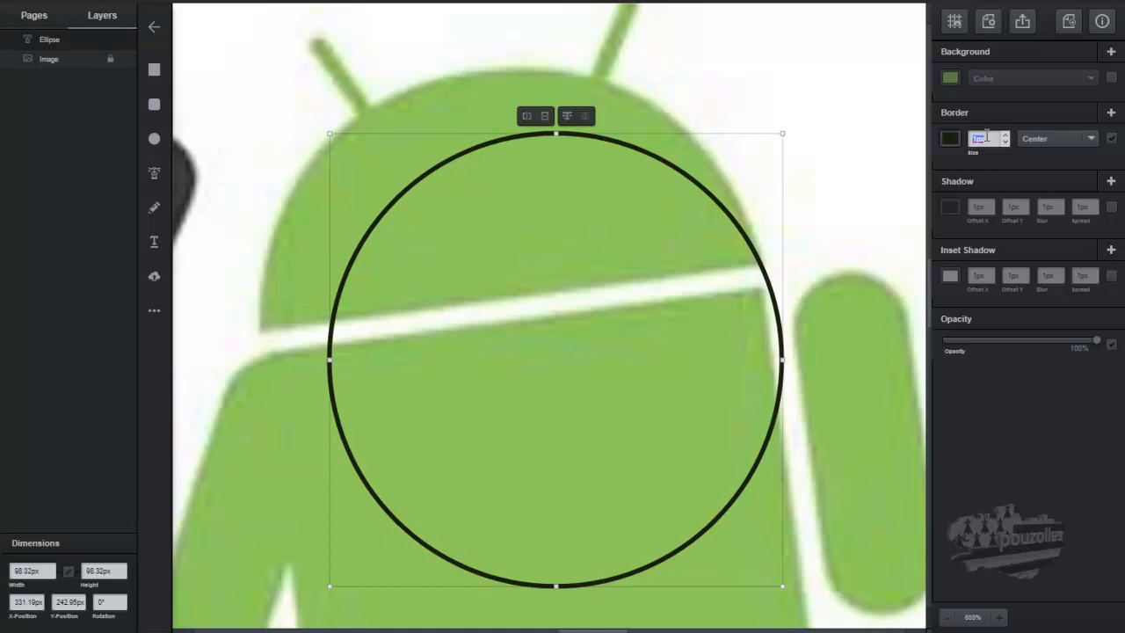
text(1)
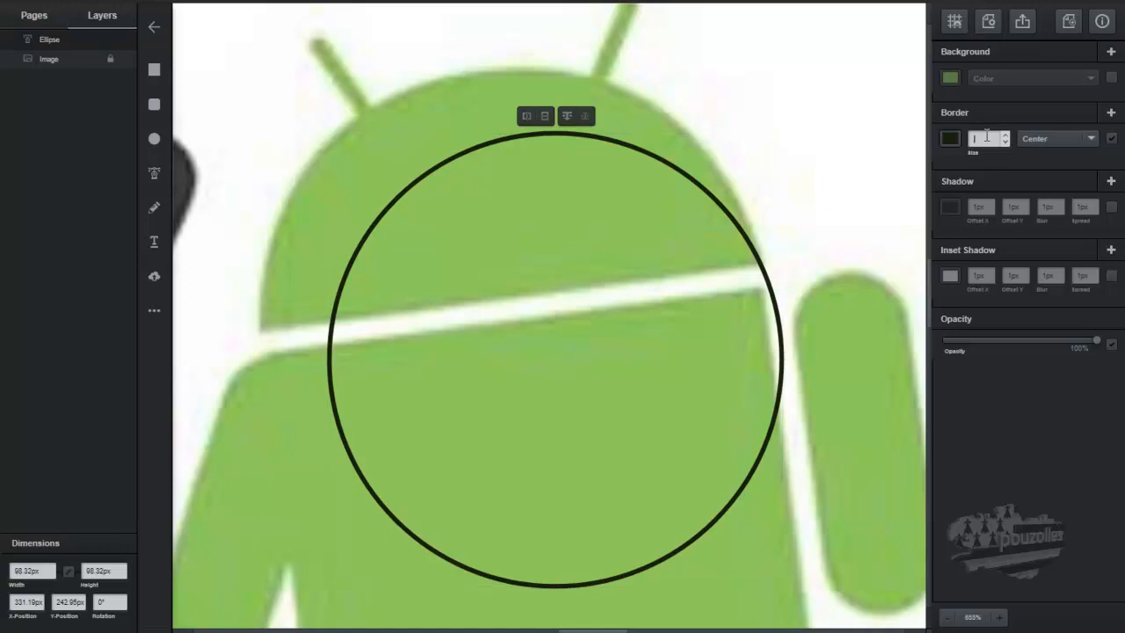
text(.5)
key(Return)
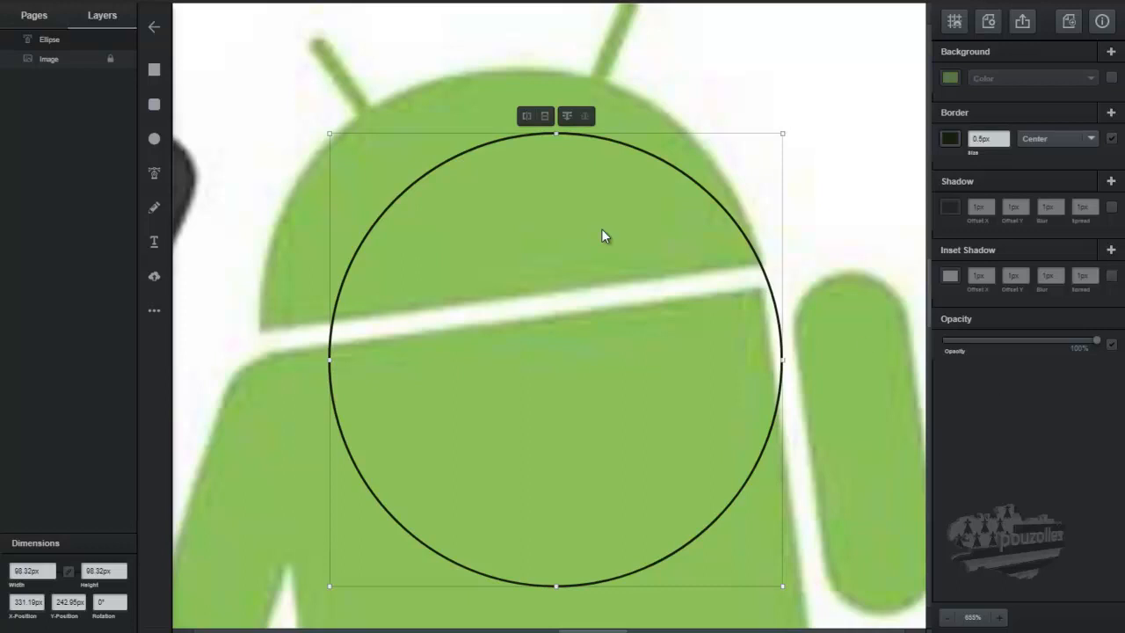
Step: Fit the circle to the Android's head outline, at about 108 by 106 px and X 317 px, Y 229 px
drag(541, 228, 492, 166)
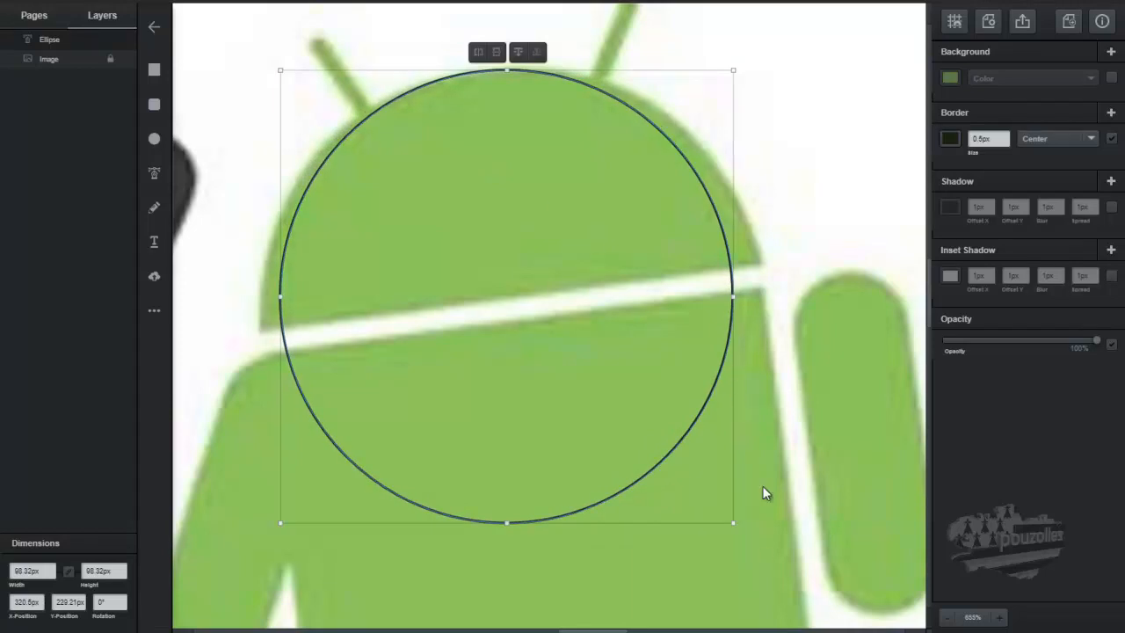
click(740, 527)
drag(740, 528, 778, 559)
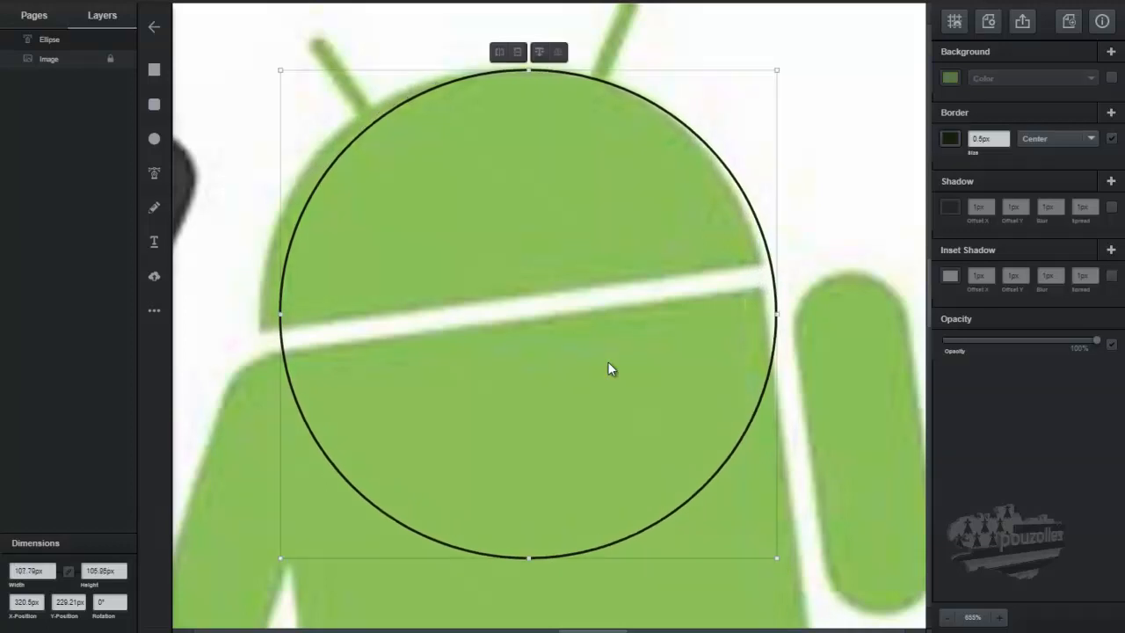
drag(519, 267, 504, 264)
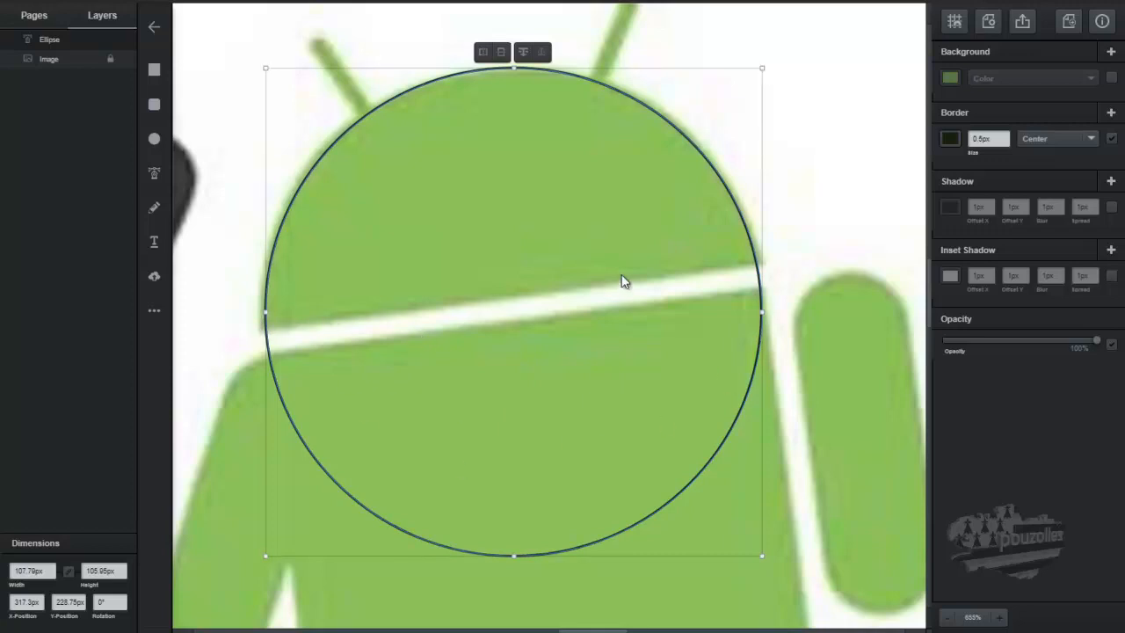
Step: Draw a rectangle about 160 by 56 px across the circle's lower half, with no fill and a 0.5 px border
click(156, 70)
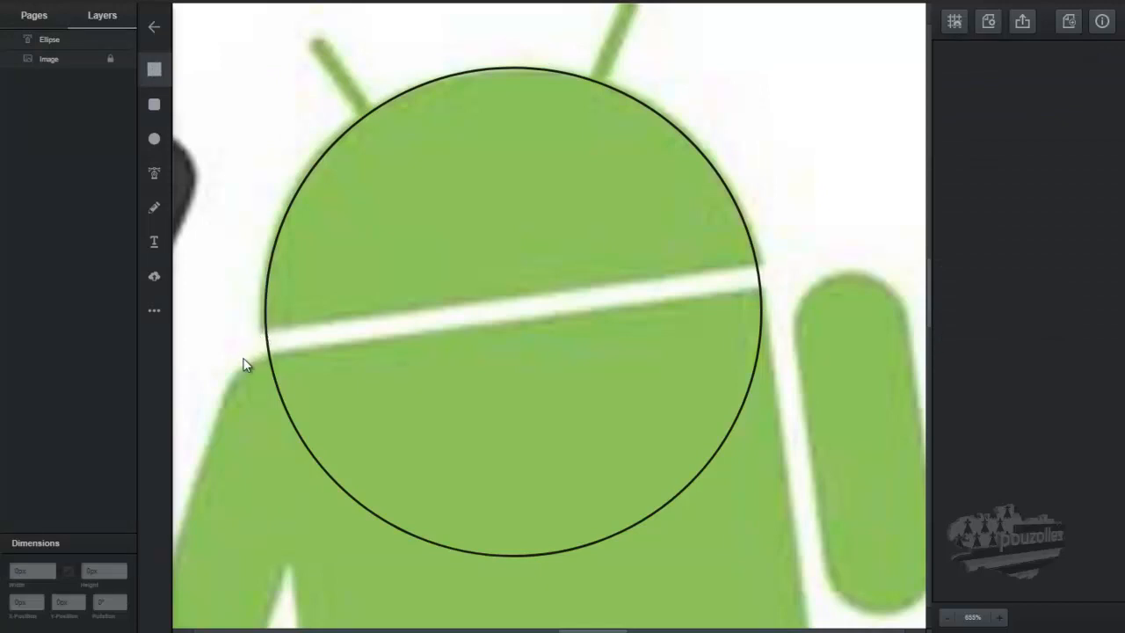
mouse_move(229, 336)
mouse_down()
mouse_move(257, 387)
mouse_move(270, 388)
mouse_up()
drag(358, 454, 963, 594)
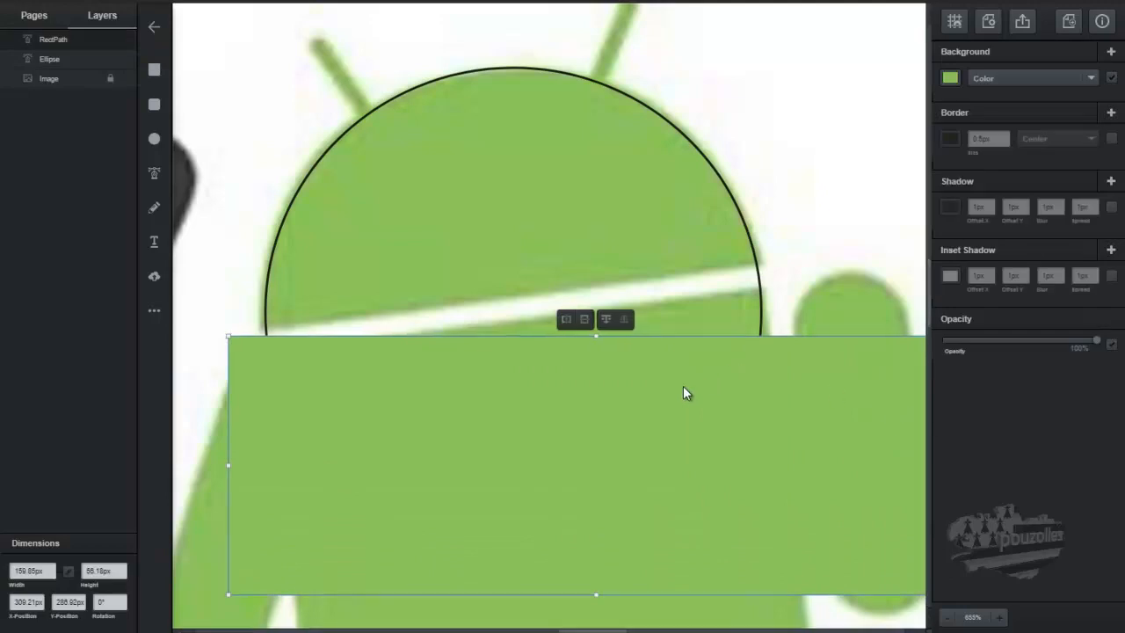
drag(665, 385, 550, 334)
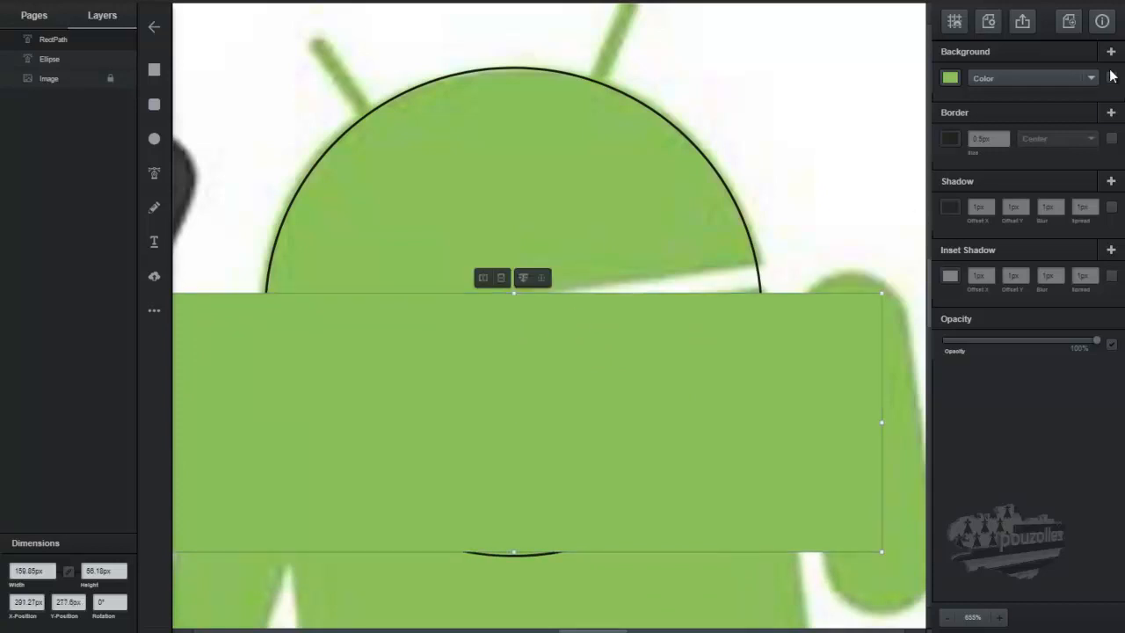
click(1110, 77)
click(1111, 139)
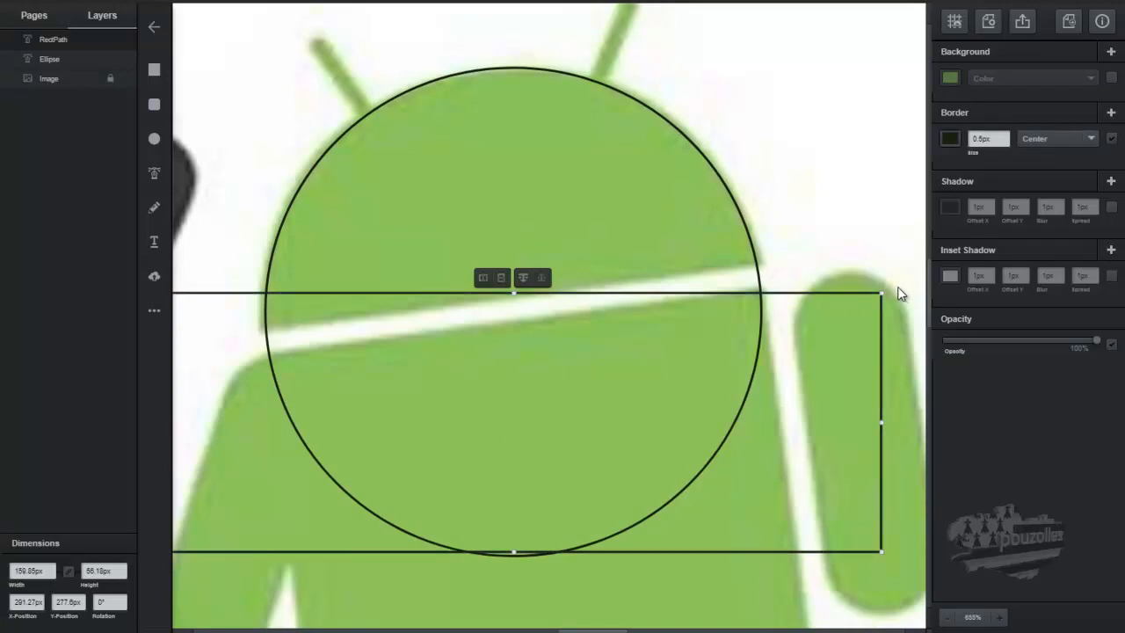
Step: Rotate the rectangle to about 353° and align its upper edge with the slanted base of the Android's head
drag(892, 282, 891, 242)
click(539, 363)
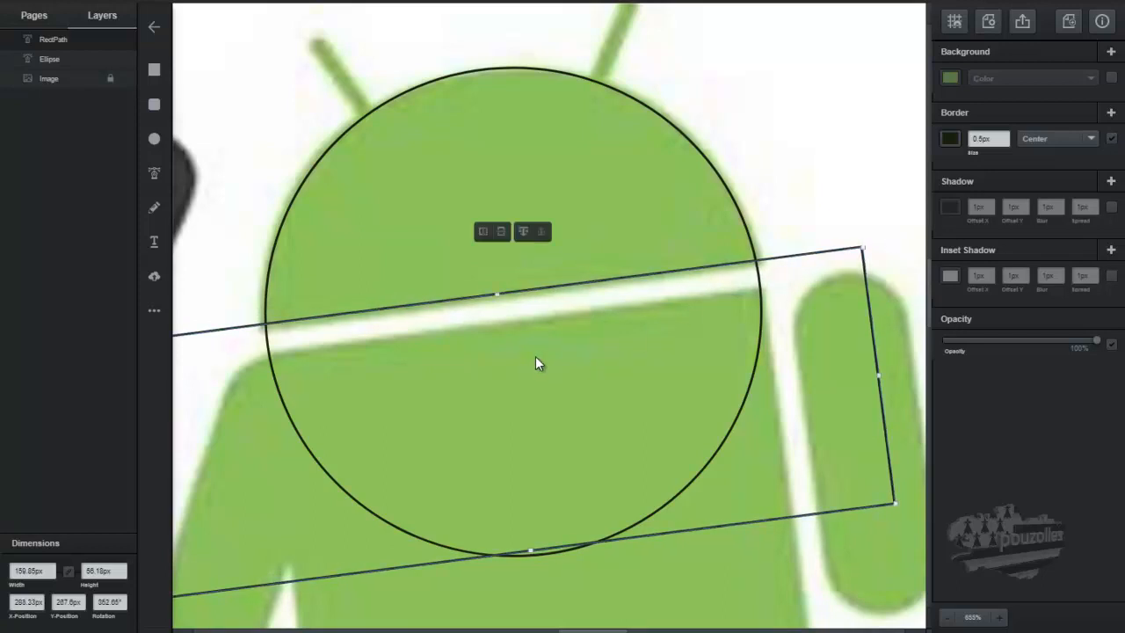
drag(535, 356, 544, 360)
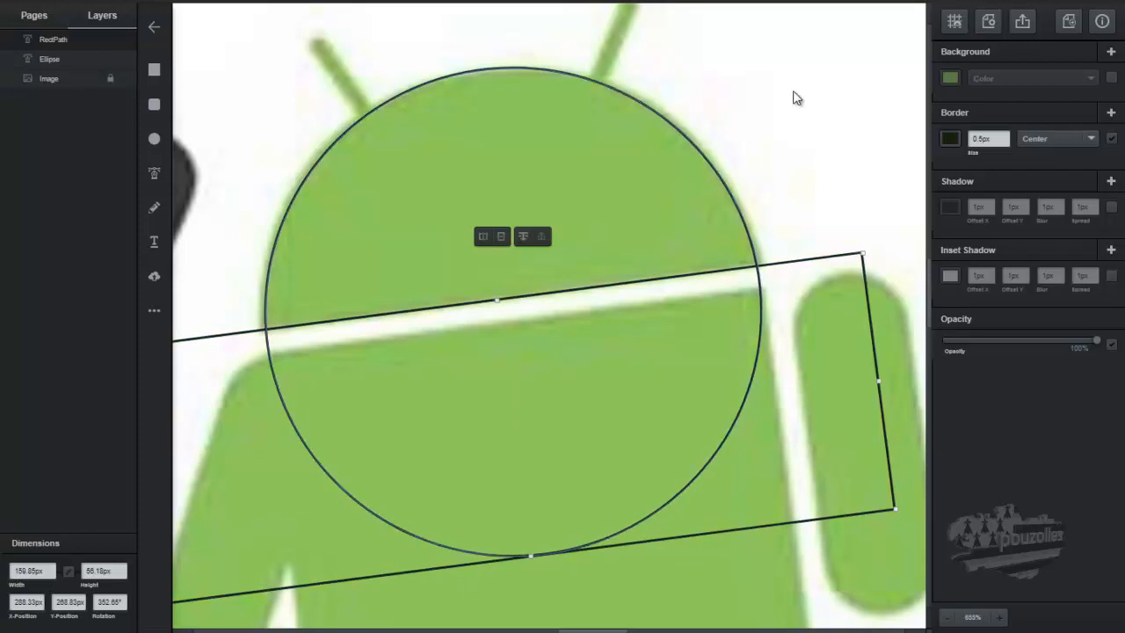
Step: Subtract the rectangle from the circle to leave only the dome-shaped head outline
drag(857, 43, 390, 627)
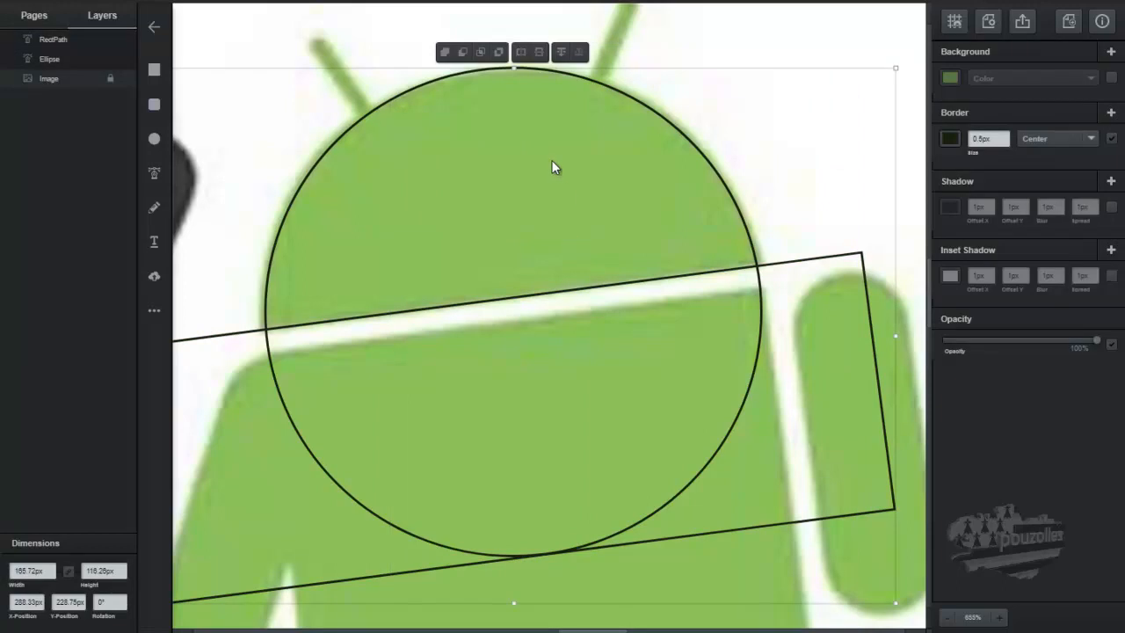
click(463, 53)
click(463, 52)
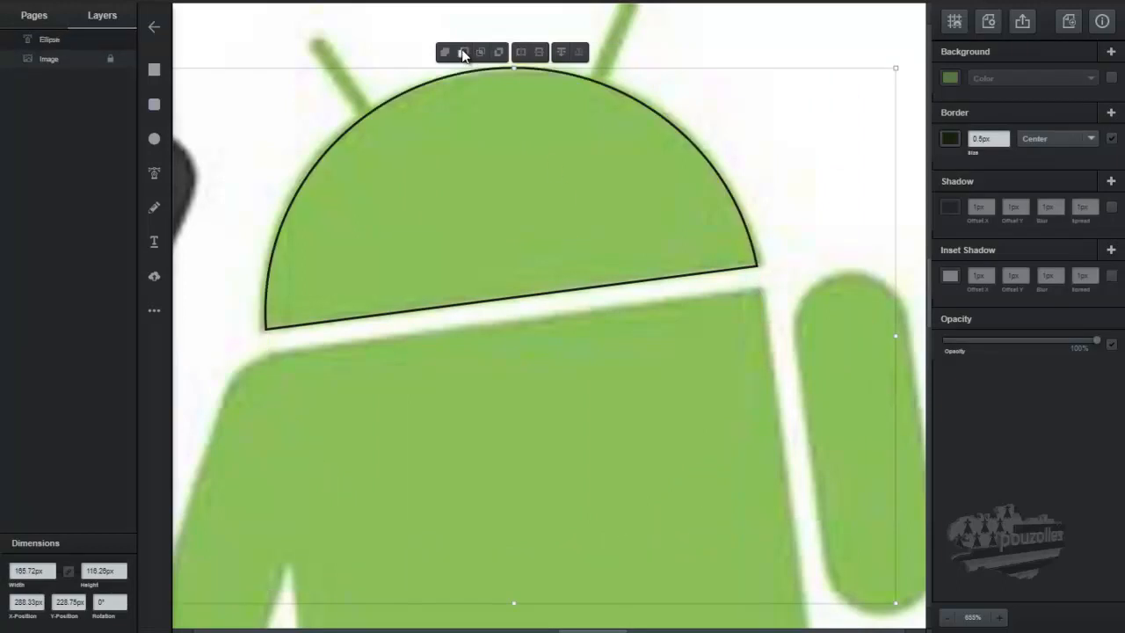
click(481, 53)
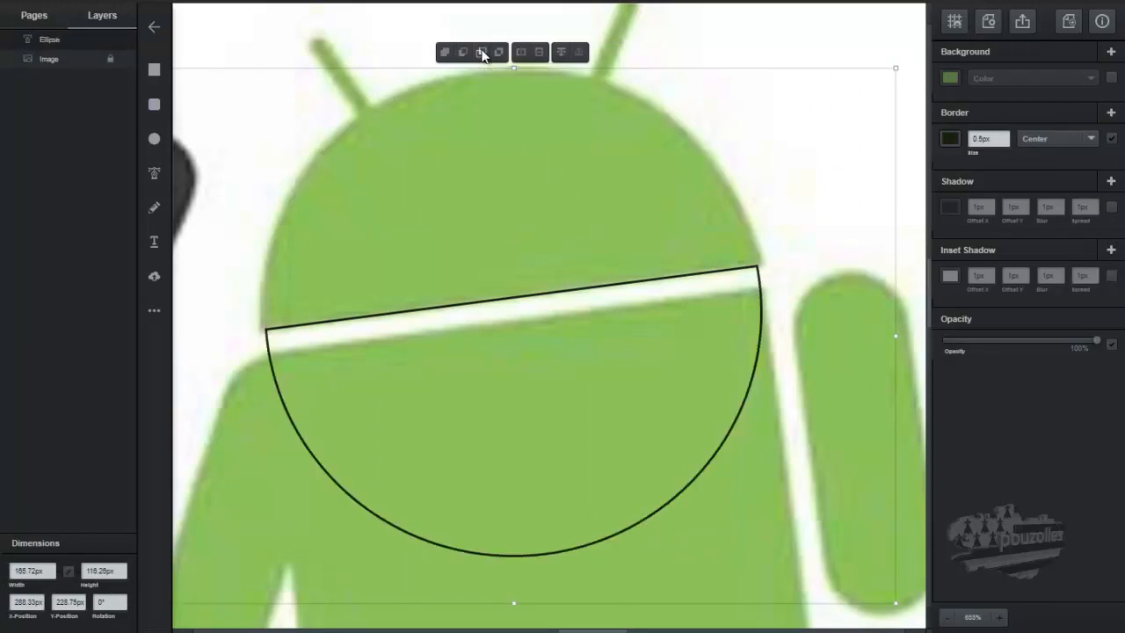
click(499, 53)
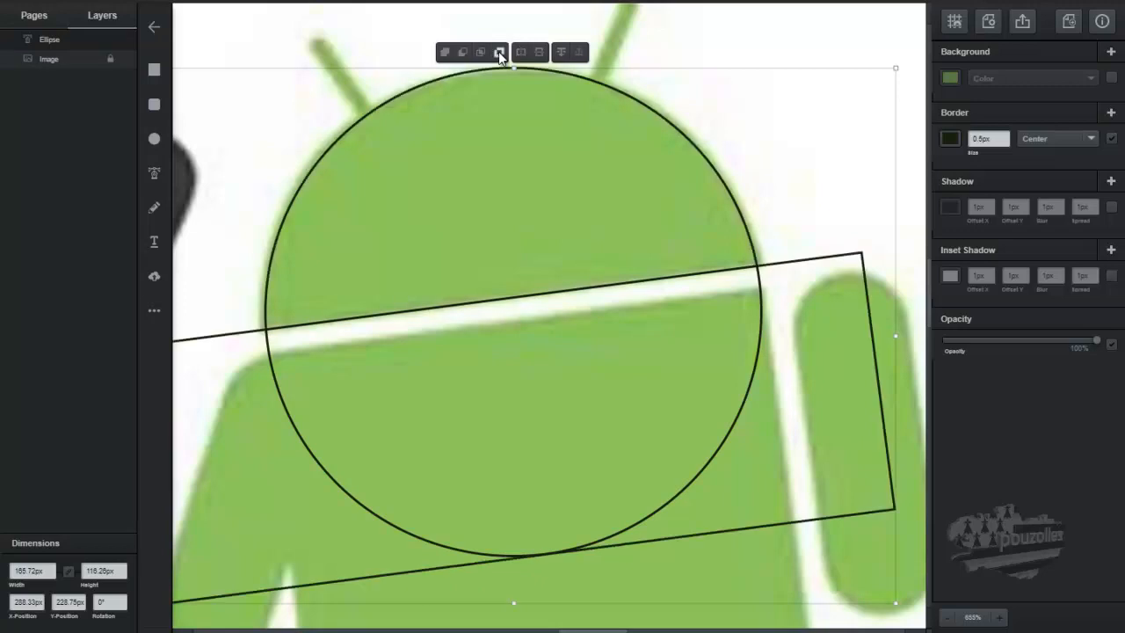
click(463, 52)
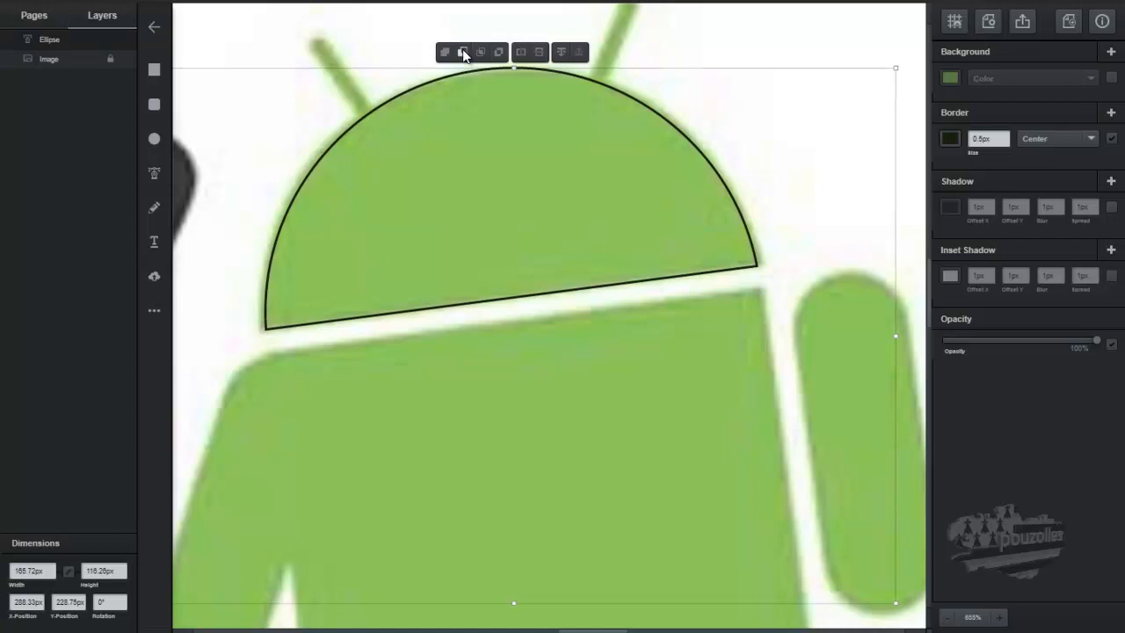
click(464, 53)
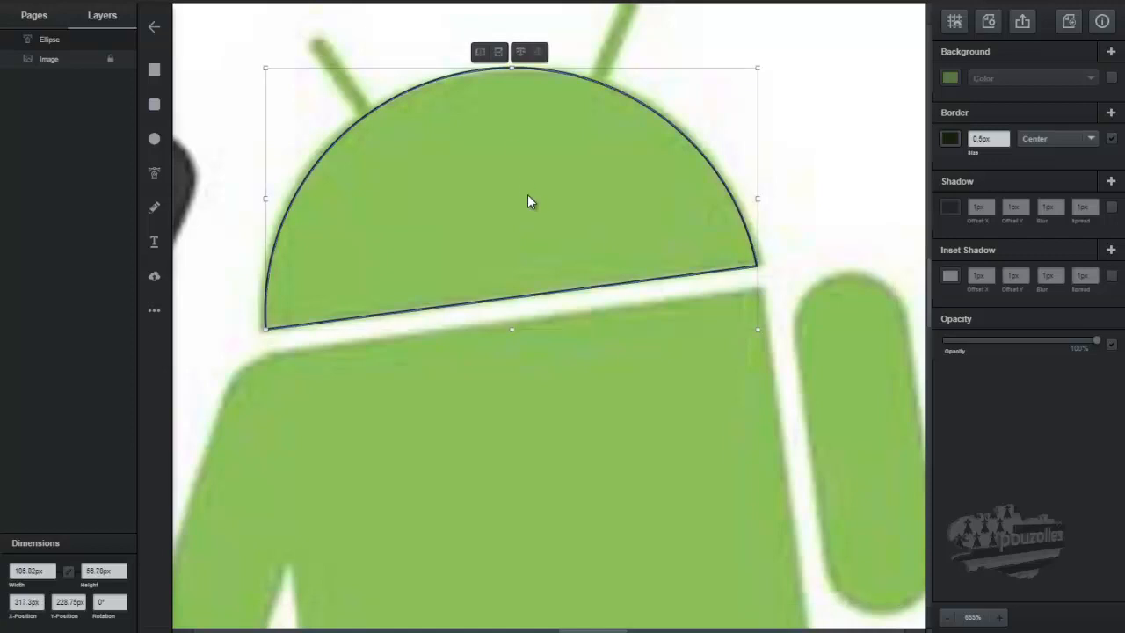
Step: Draw a rectangle about 115 by 86 px over the Android's body, with no fill and a 0.5 px border
scroll(527, 201, down, 5)
scroll(528, 197, down, 1)
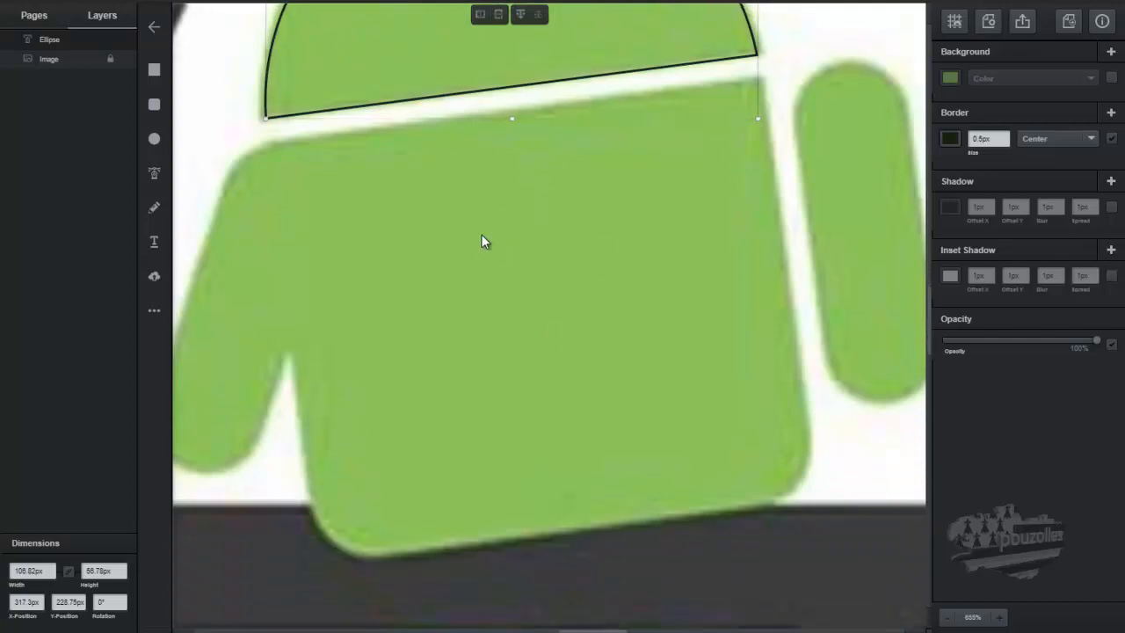
click(154, 72)
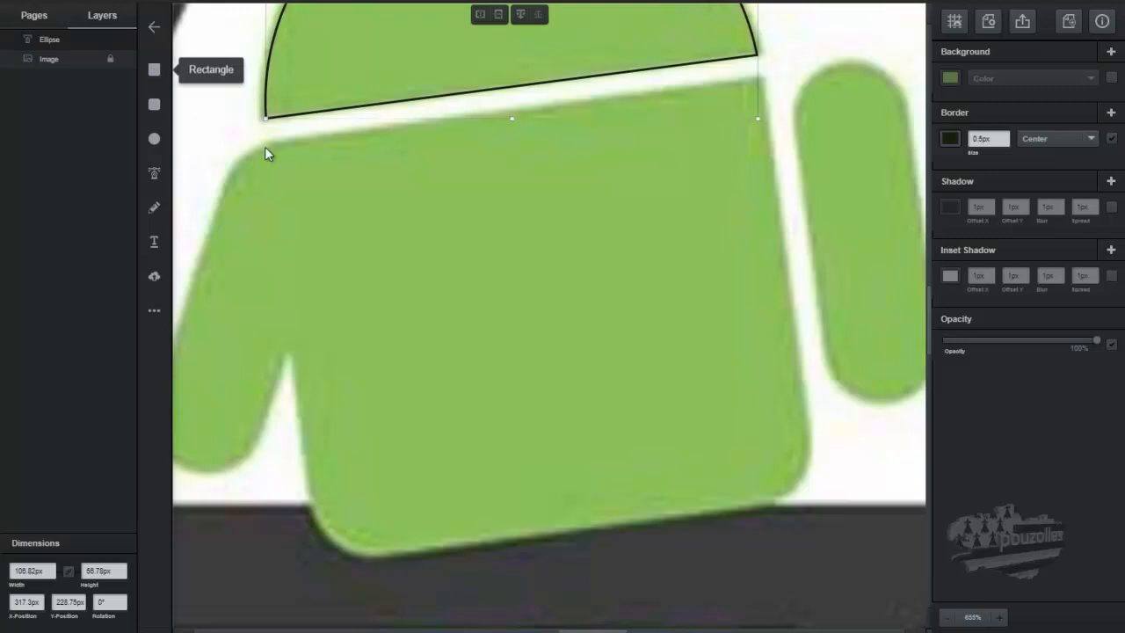
drag(269, 147, 381, 239)
mouse_move(554, 350)
mouse_down()
mouse_move(718, 430)
mouse_move(815, 494)
mouse_move(797, 539)
mouse_up()
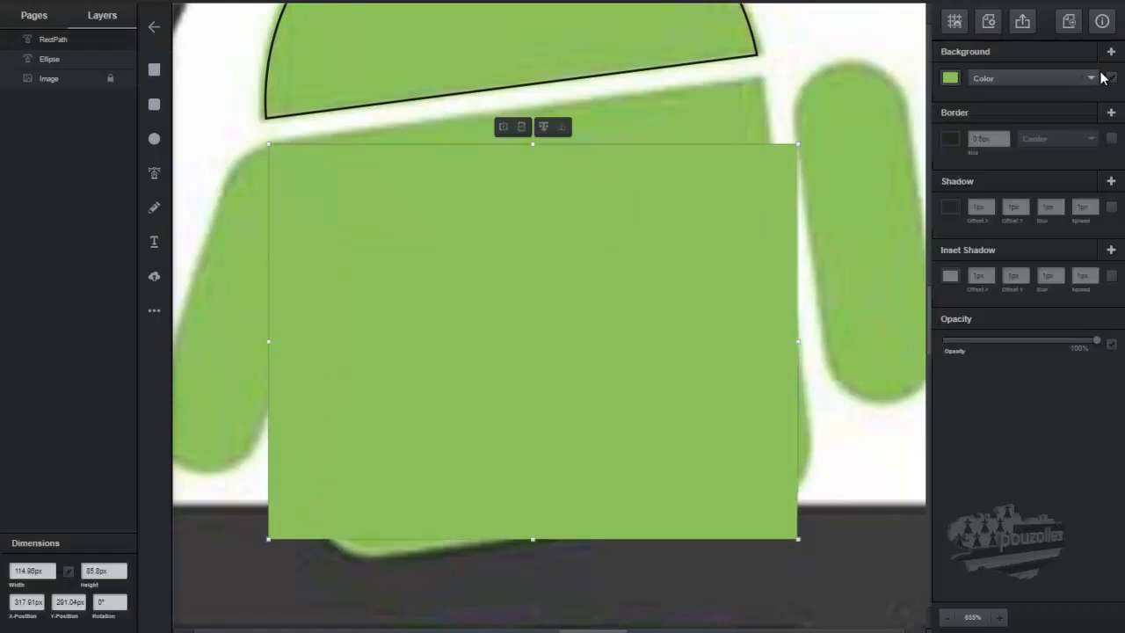
click(1112, 79)
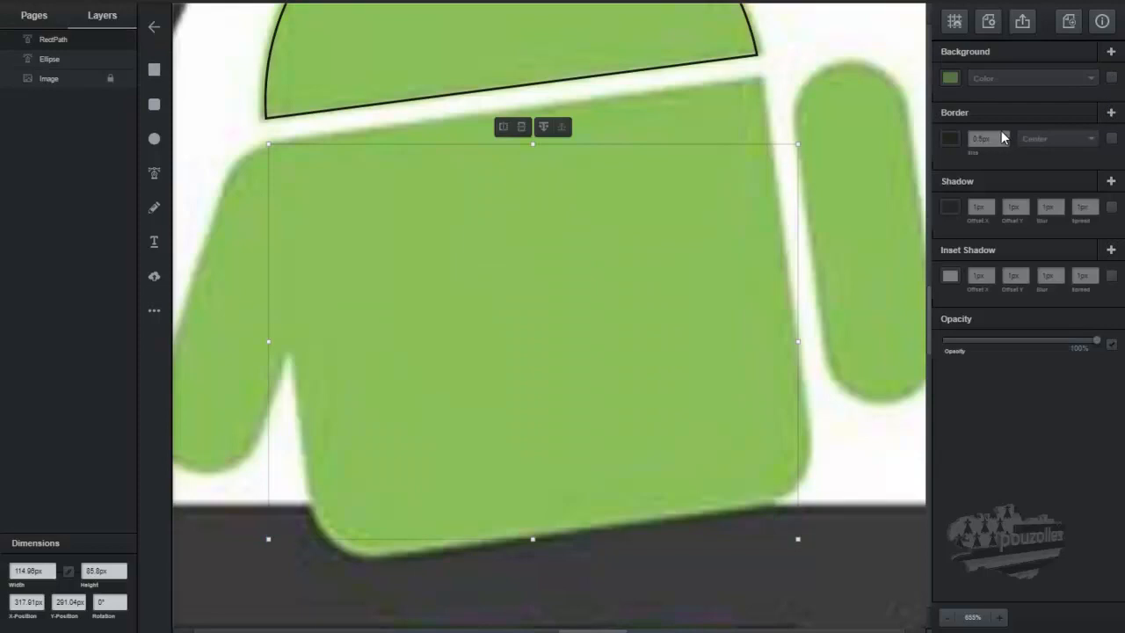
click(1111, 139)
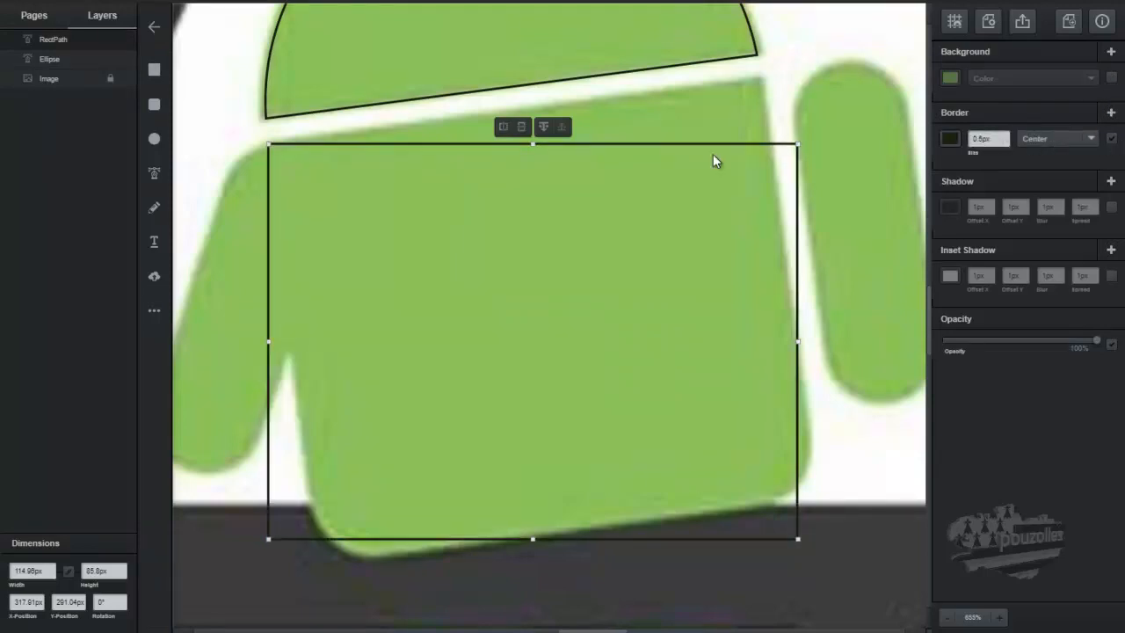
Step: Rotate the body rectangle to about 352° and resize it to about 110 by 93 px to fit the Android's body
drag(806, 141, 776, 107)
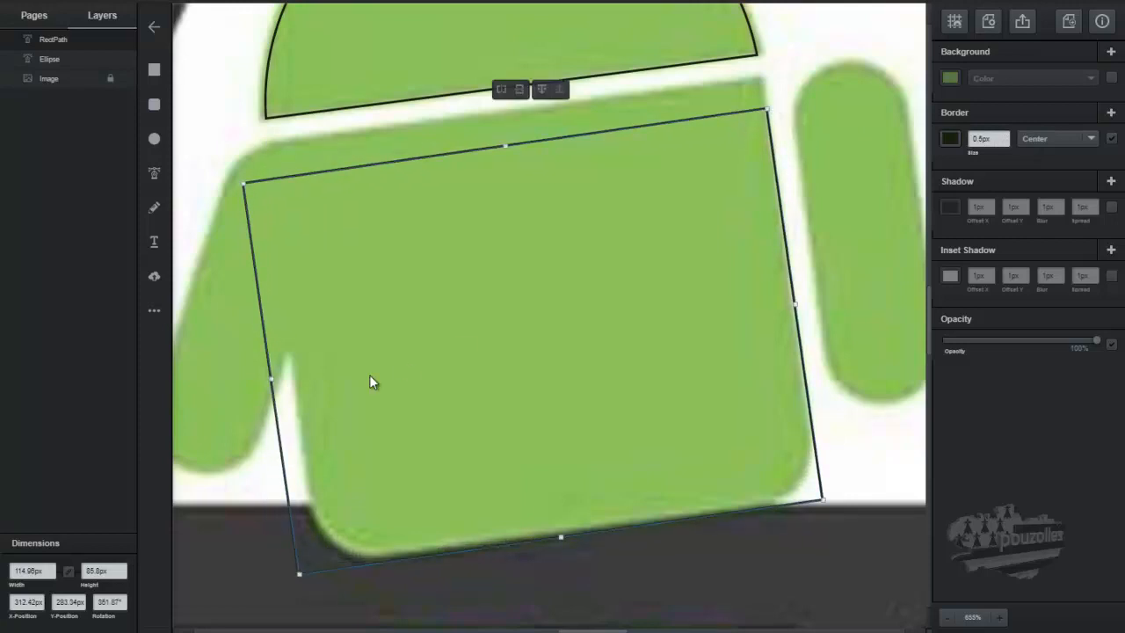
drag(270, 378, 299, 385)
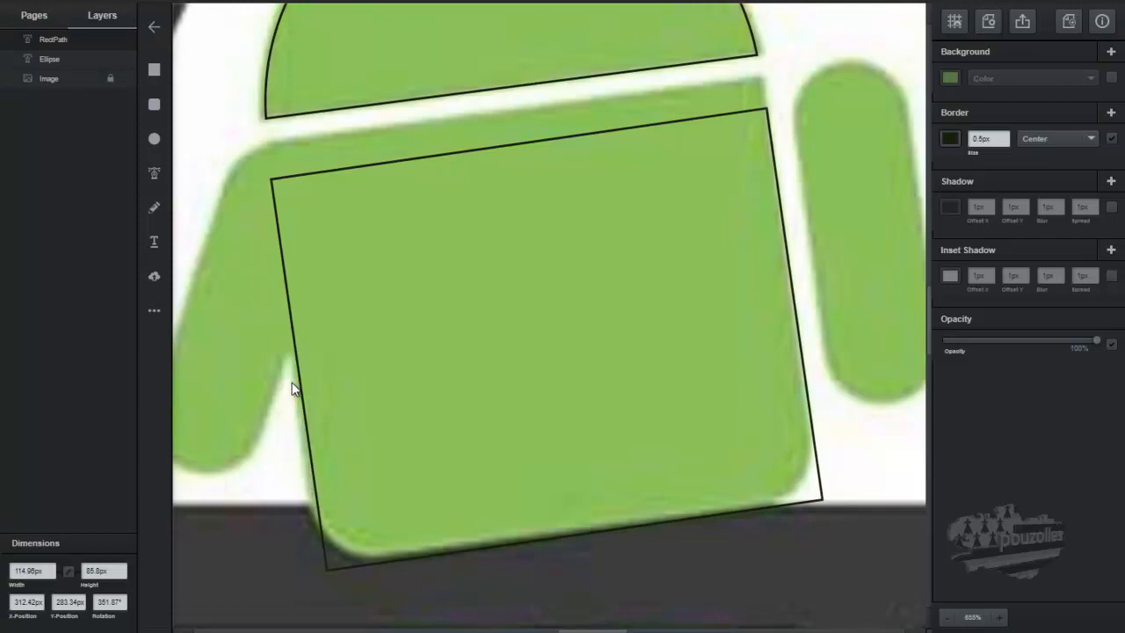
drag(291, 385, 295, 395)
drag(516, 145, 511, 114)
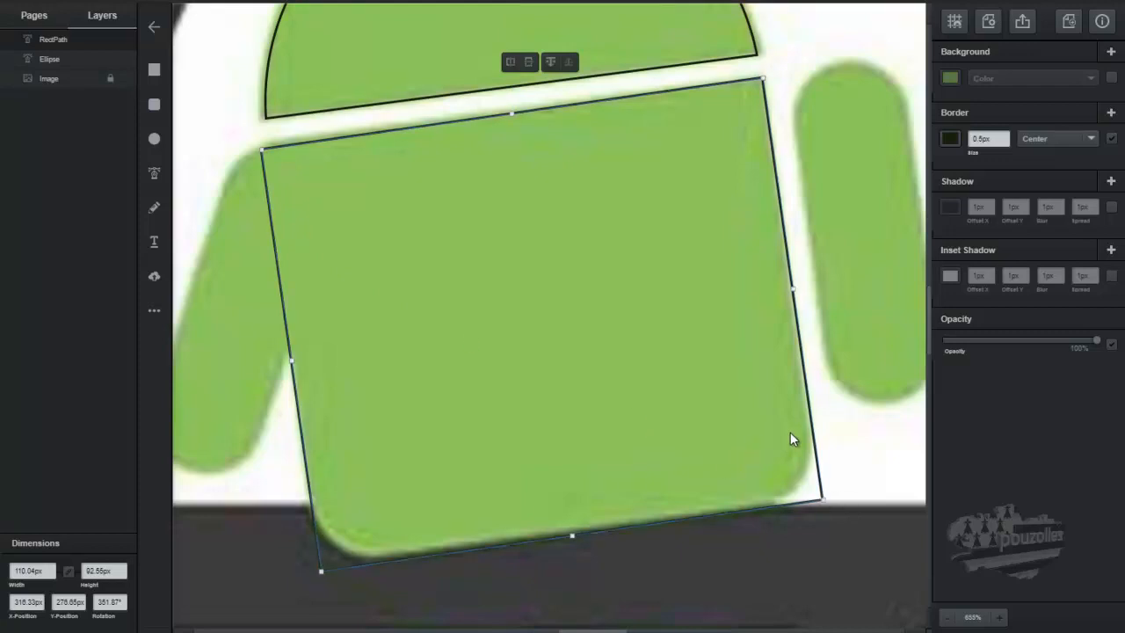
Step: Round the two lower corners of the body rectangle to follow the Android's rounded lower body corners
double_click(810, 418)
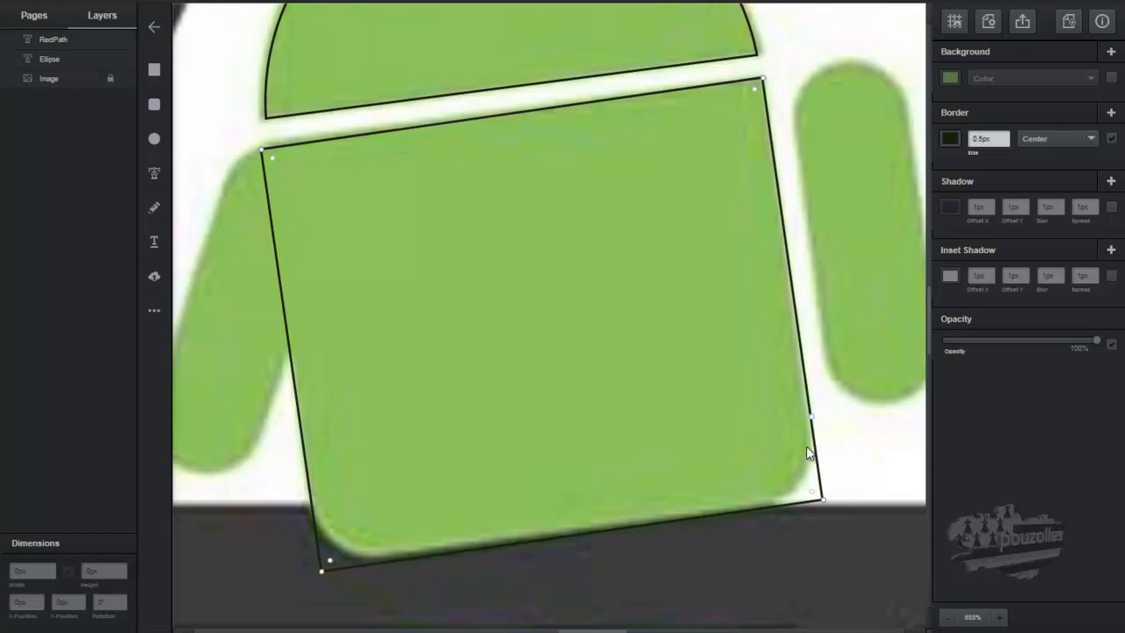
double_click(824, 500)
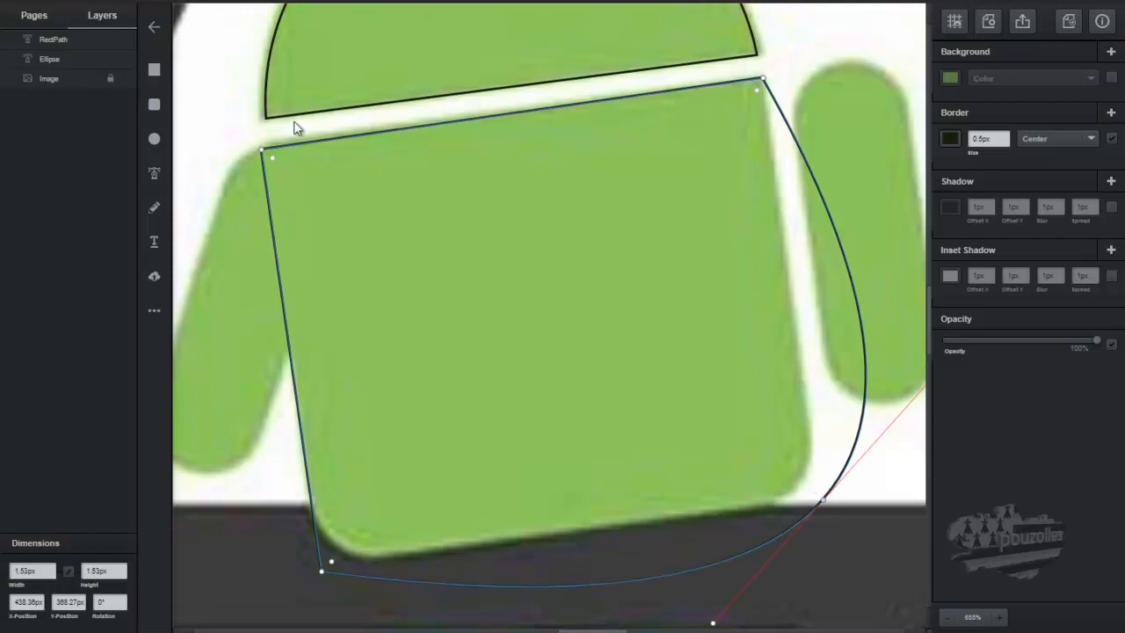
key(ctrl+z)
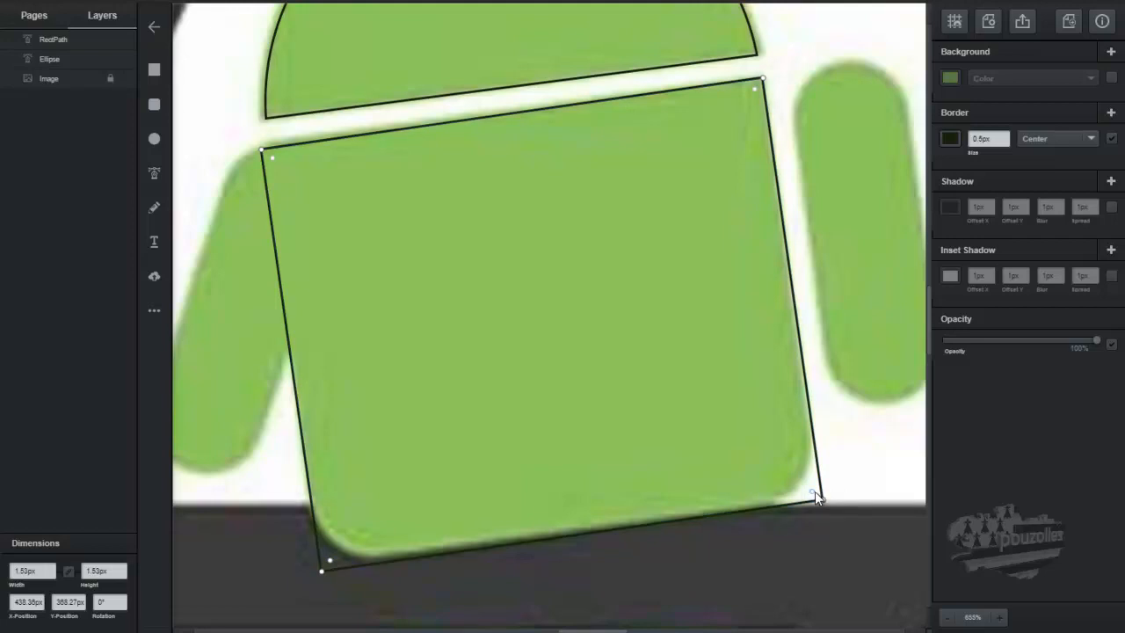
drag(809, 494, 756, 484)
drag(346, 534, 353, 525)
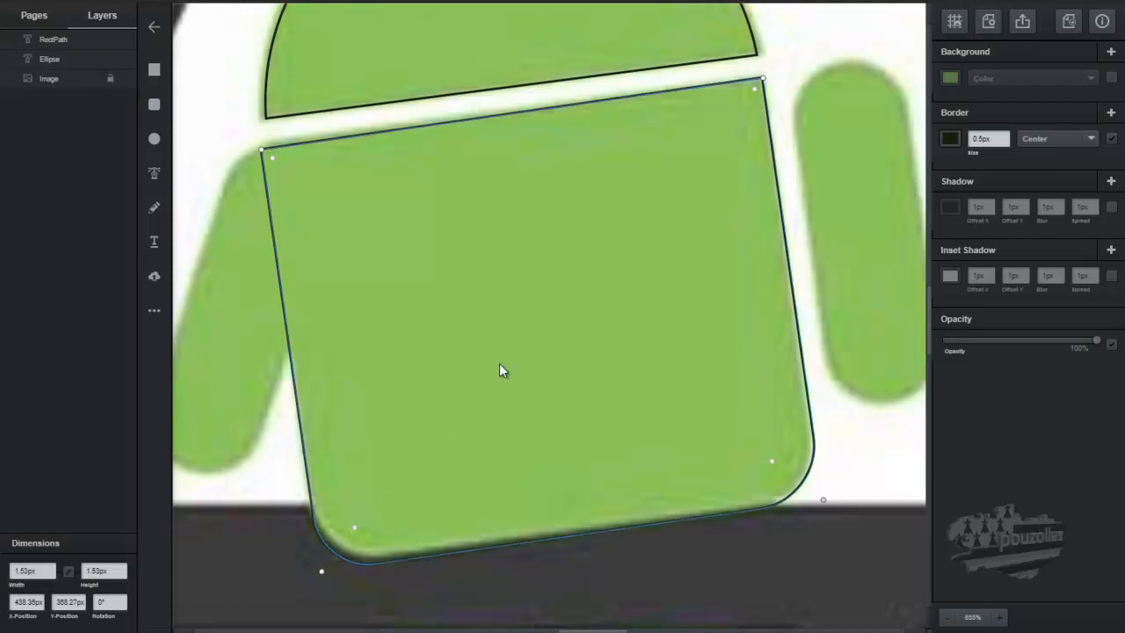
Step: Draw a rounded rectangle about 27 by 75 px over the Android's right-hand arm, with no fill and a 0.5 px border
scroll(499, 370, up, 1)
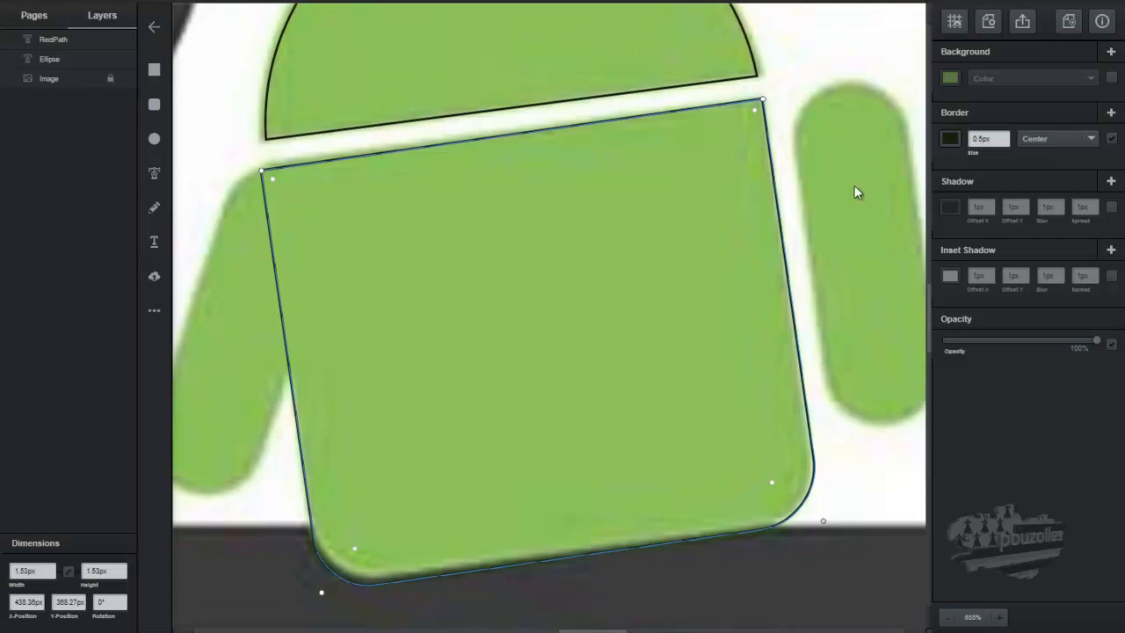
drag(615, 629, 650, 629)
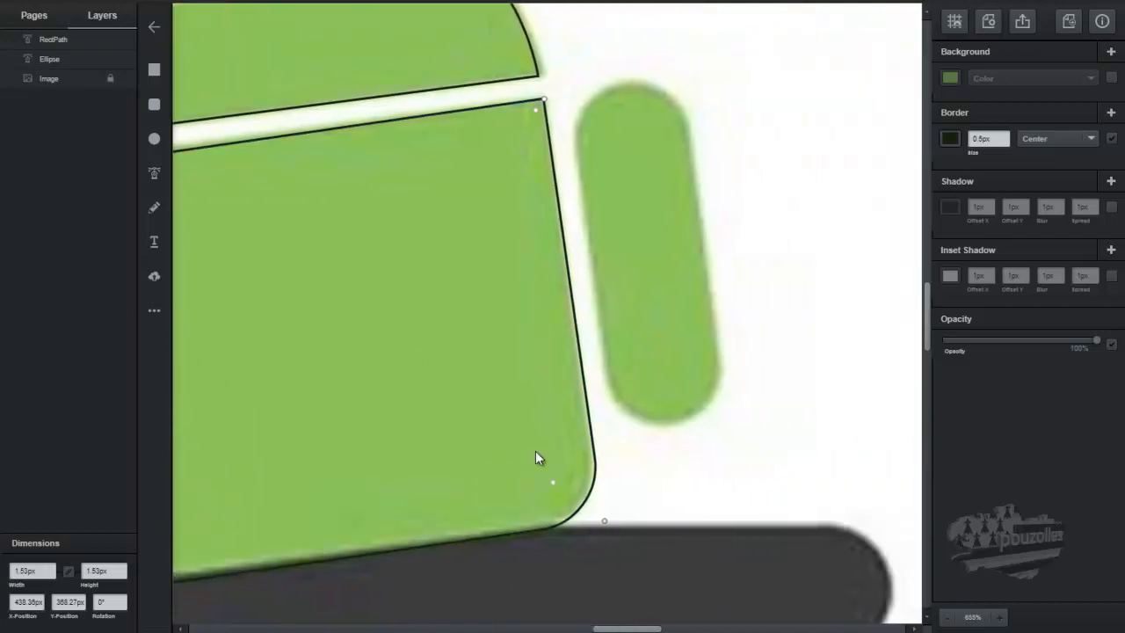
click(155, 107)
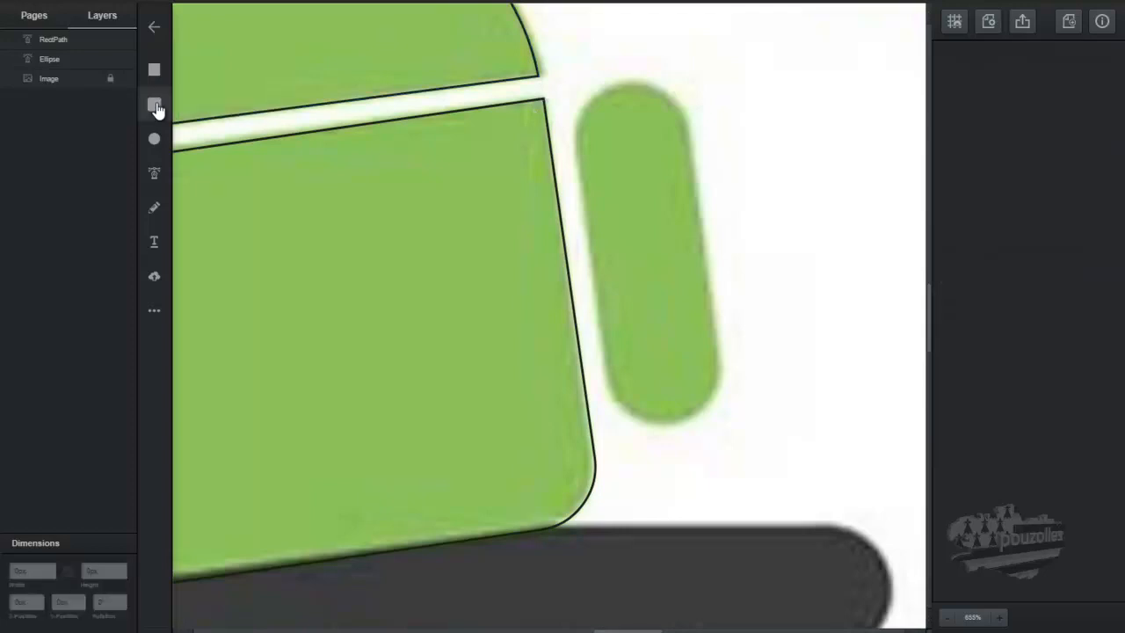
drag(622, 81, 746, 427)
click(1111, 79)
click(1112, 139)
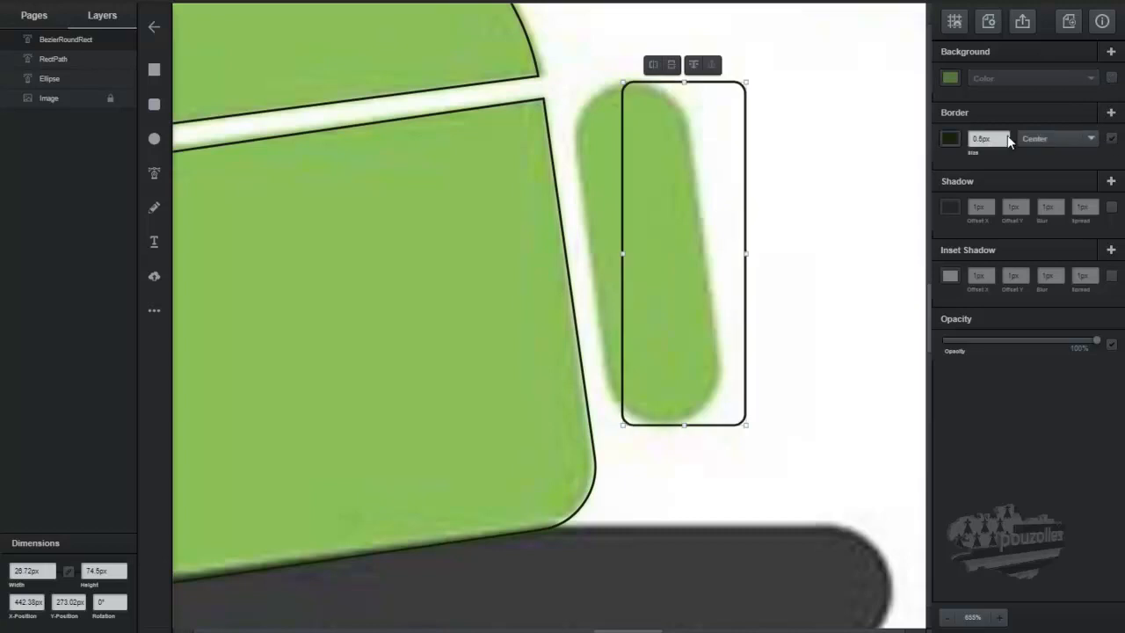
Step: Rotate the arm's rounded rectangle to about 352°, align it over the arm and narrow it to about 25 px
drag(753, 73, 729, 68)
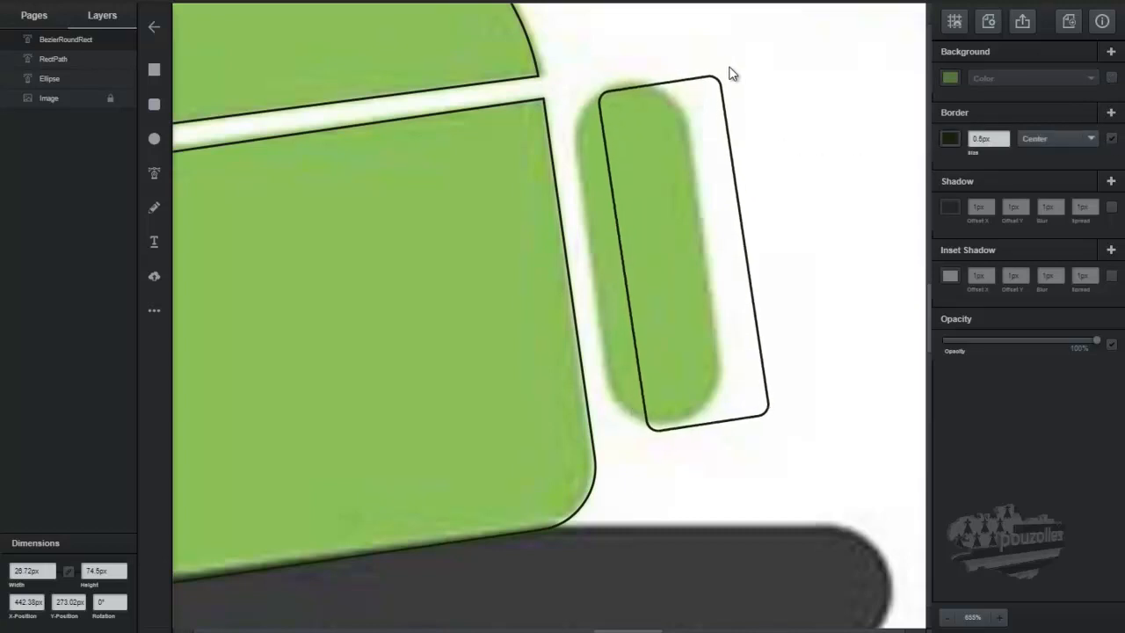
drag(660, 220, 627, 217)
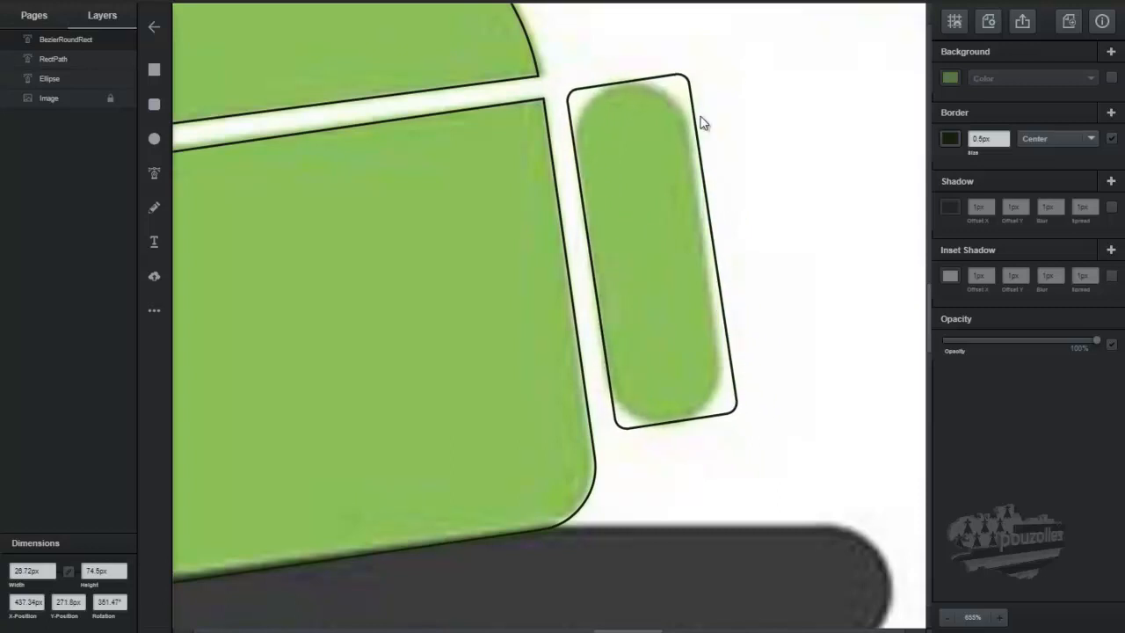
drag(695, 71, 696, 82)
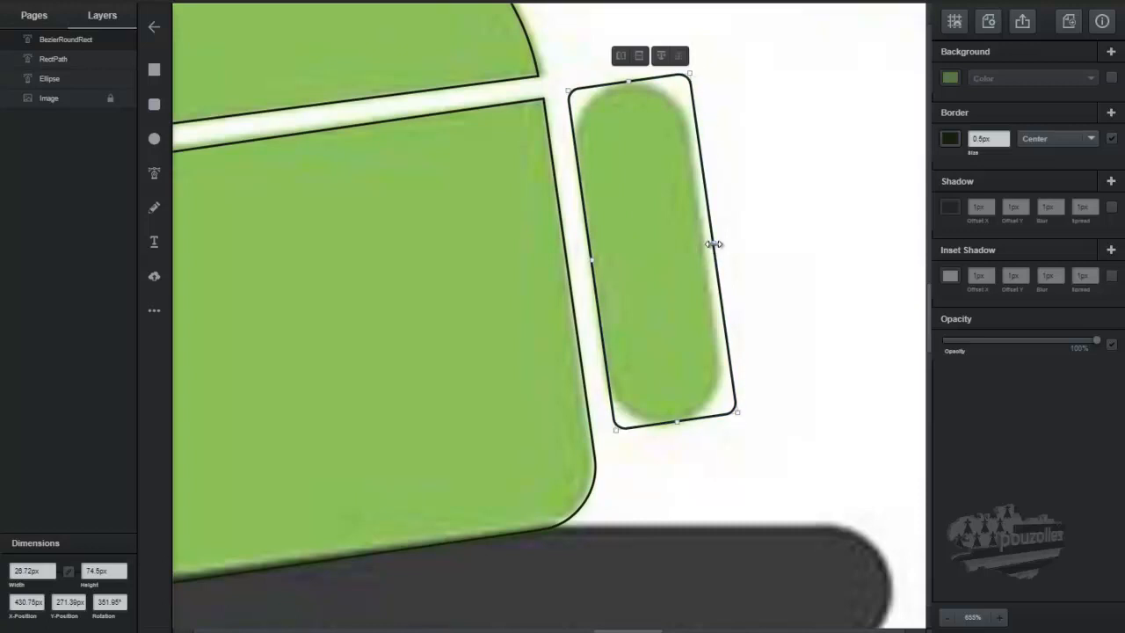
drag(715, 250, 706, 245)
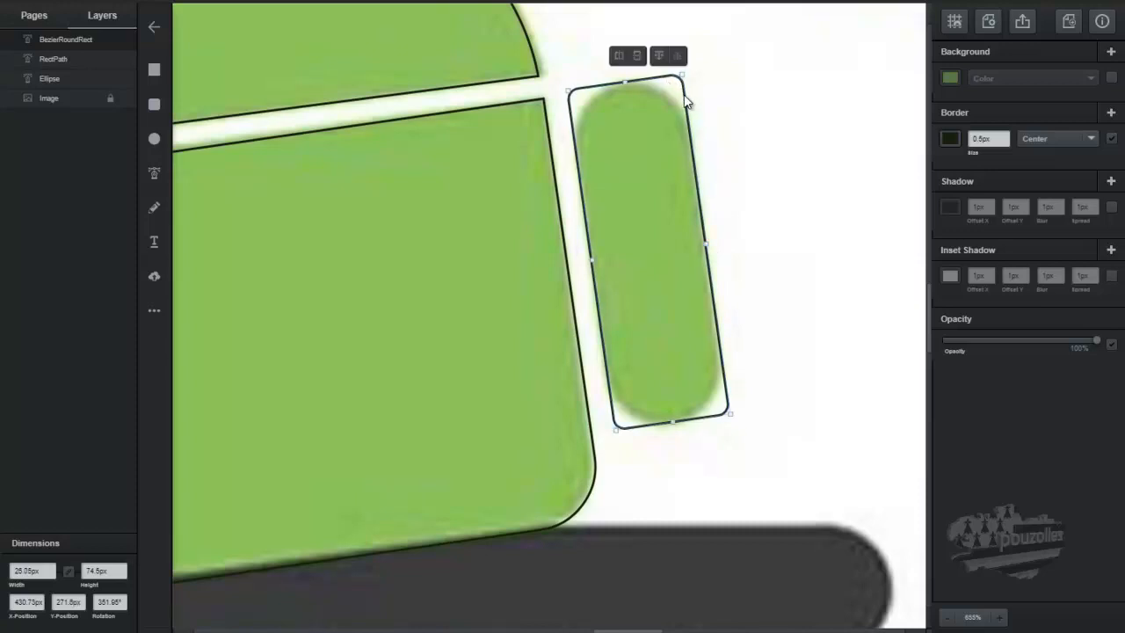
Step: Increase the rounding of all four corners of the arm rectangle to match the arm's capsule shape
click(688, 103)
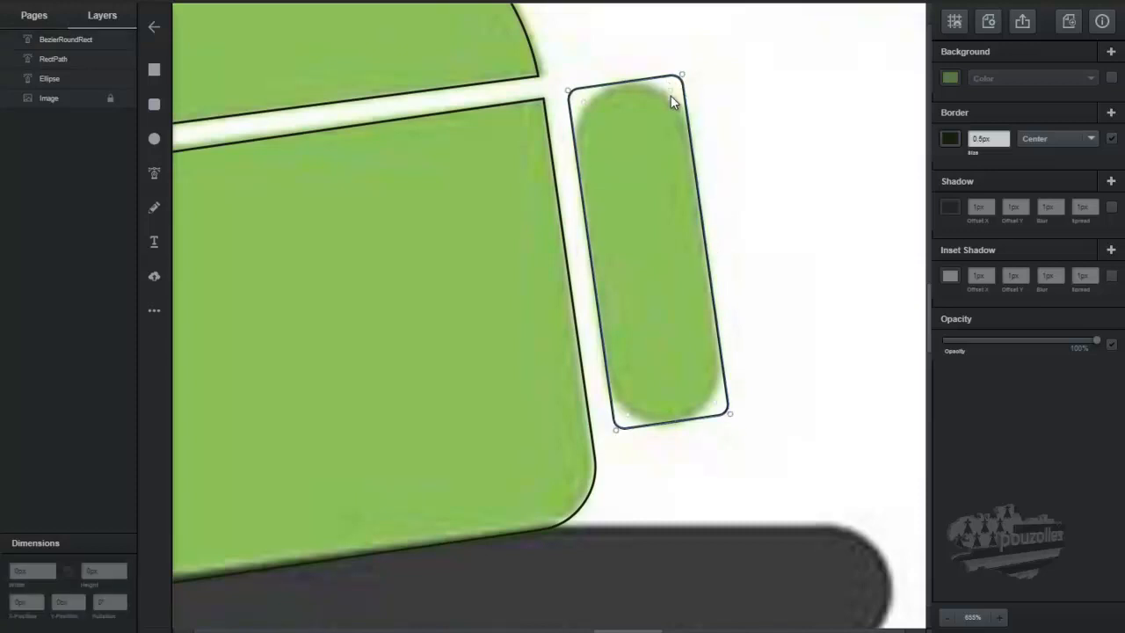
drag(666, 111, 662, 130)
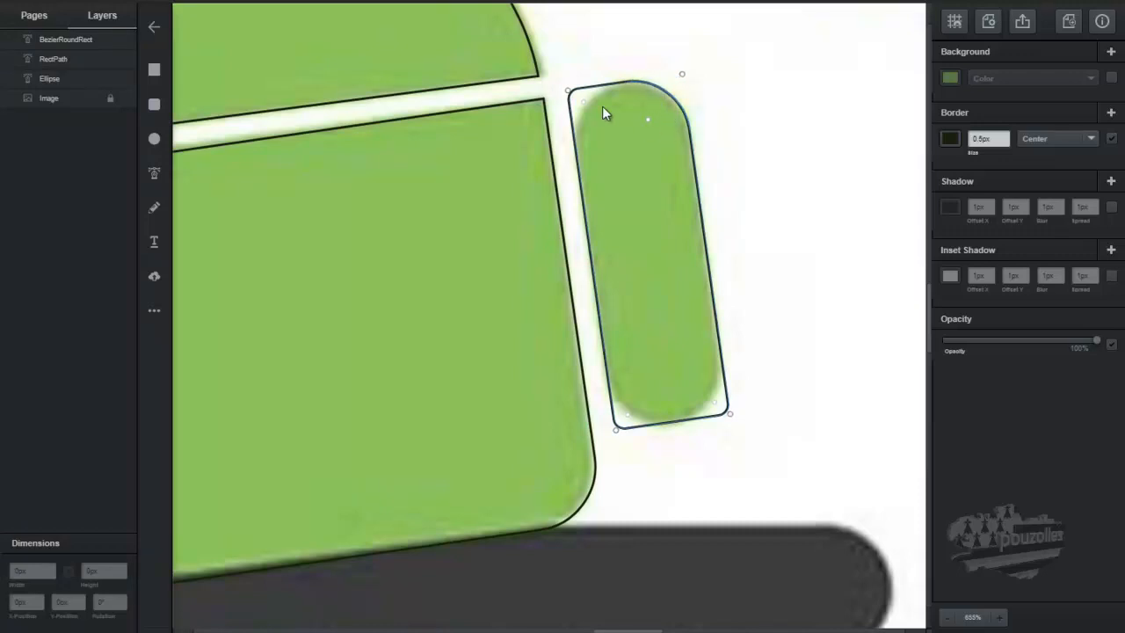
drag(597, 117, 602, 136)
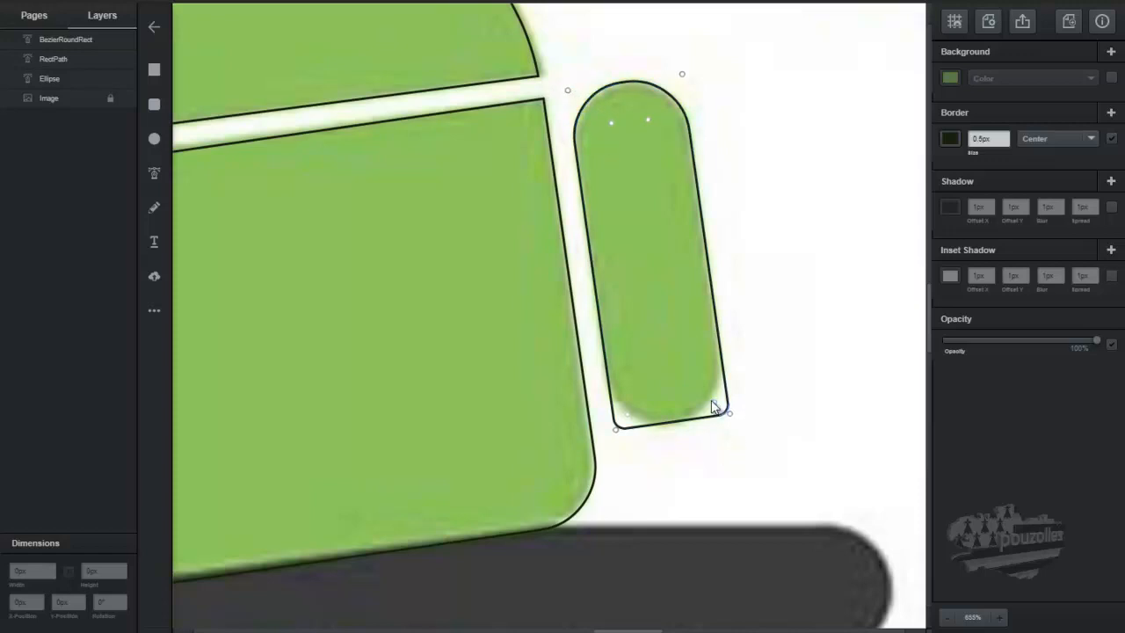
drag(697, 389, 684, 384)
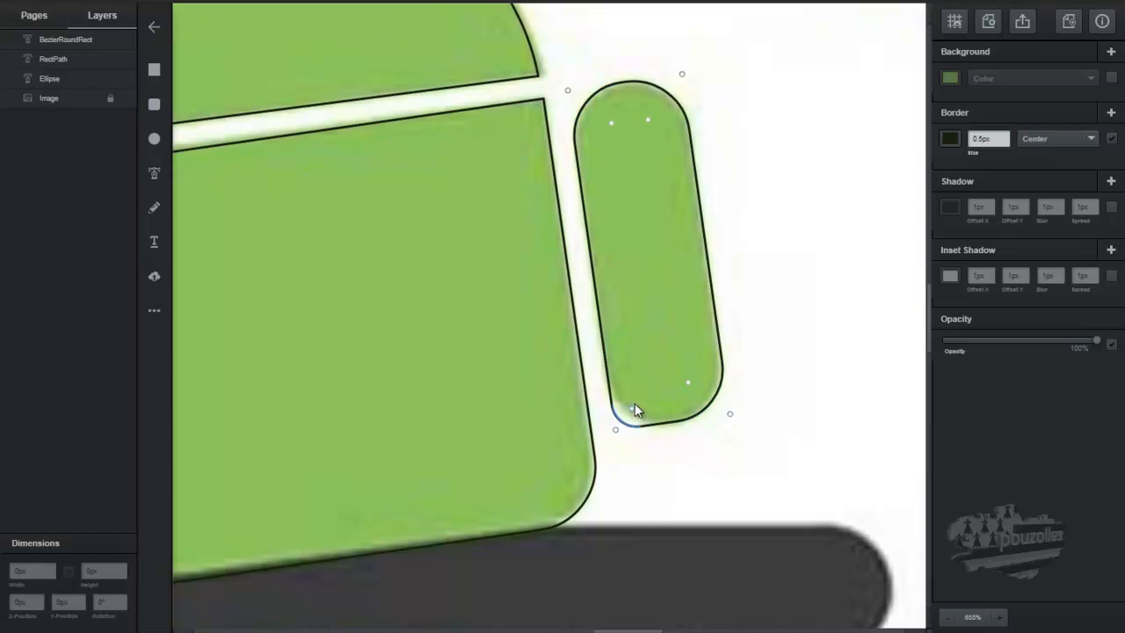
drag(638, 395, 645, 386)
Step: Duplicate the arm outline onto the Android's left-hand arm, rotate it to about 18° and shorten it to about 72 px
click(946, 620)
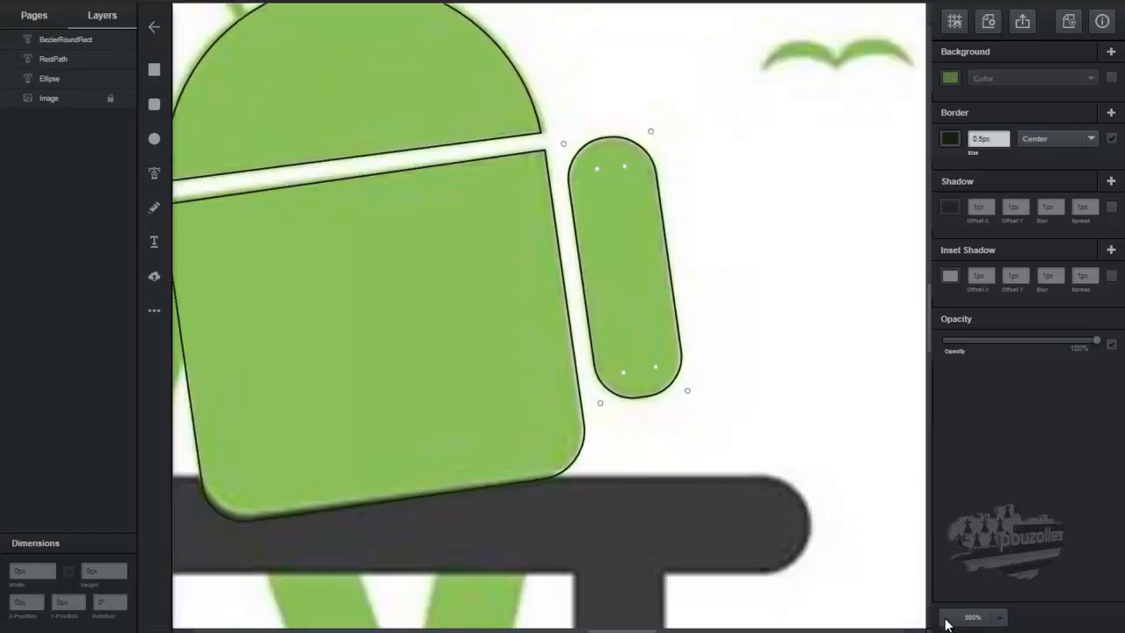
click(947, 620)
click(946, 622)
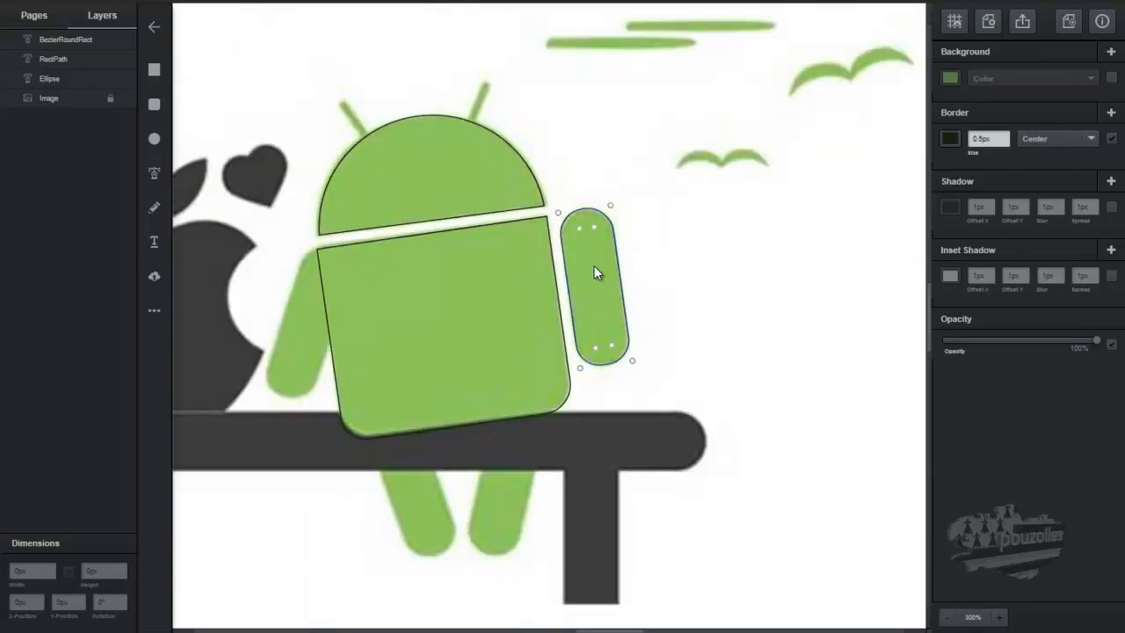
click(594, 271)
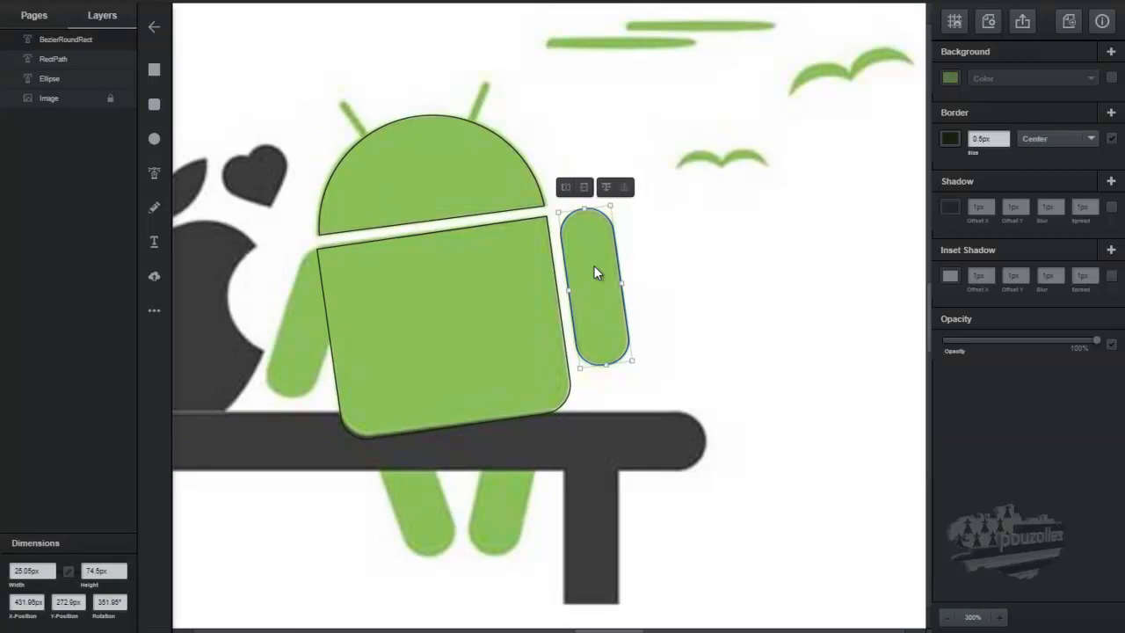
key(ctrl+d)
drag(594, 273, 296, 301)
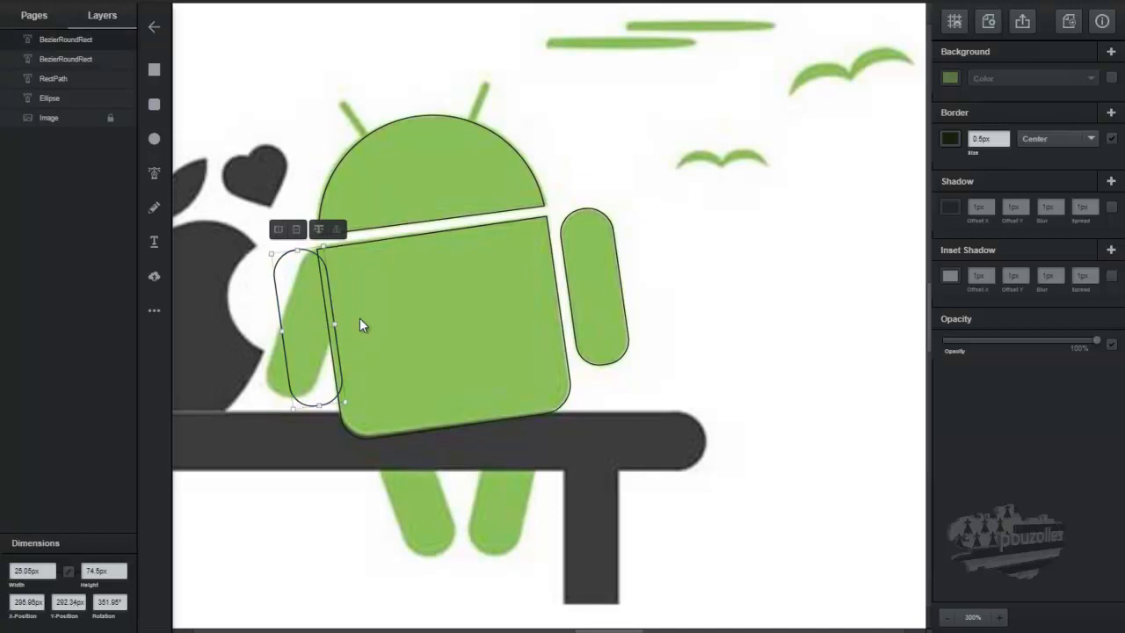
drag(351, 404, 313, 431)
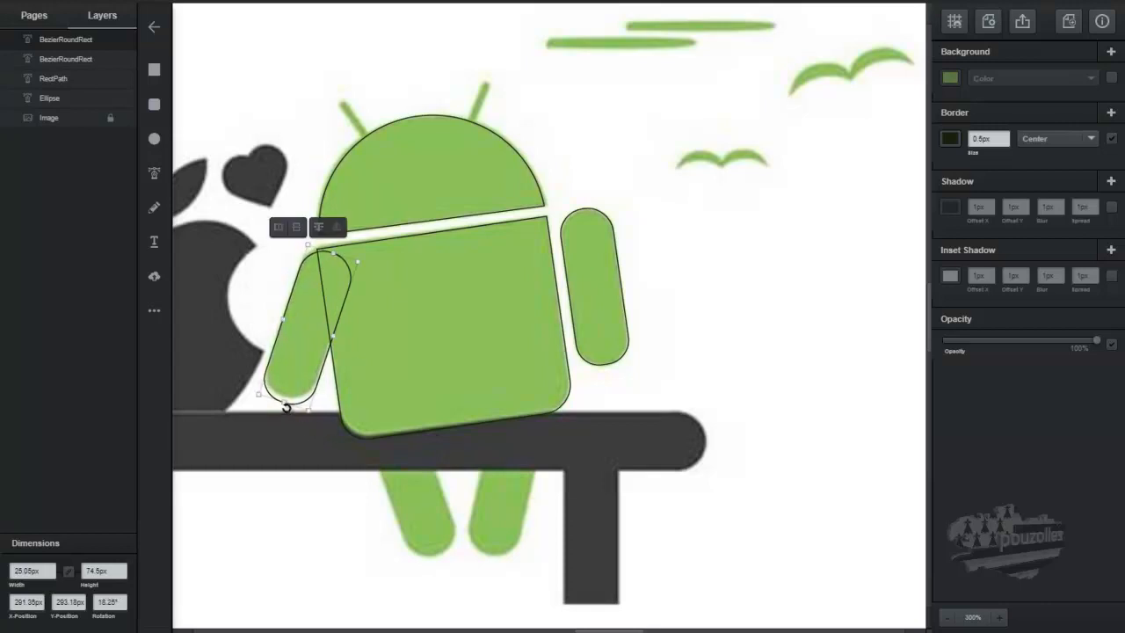
click(287, 402)
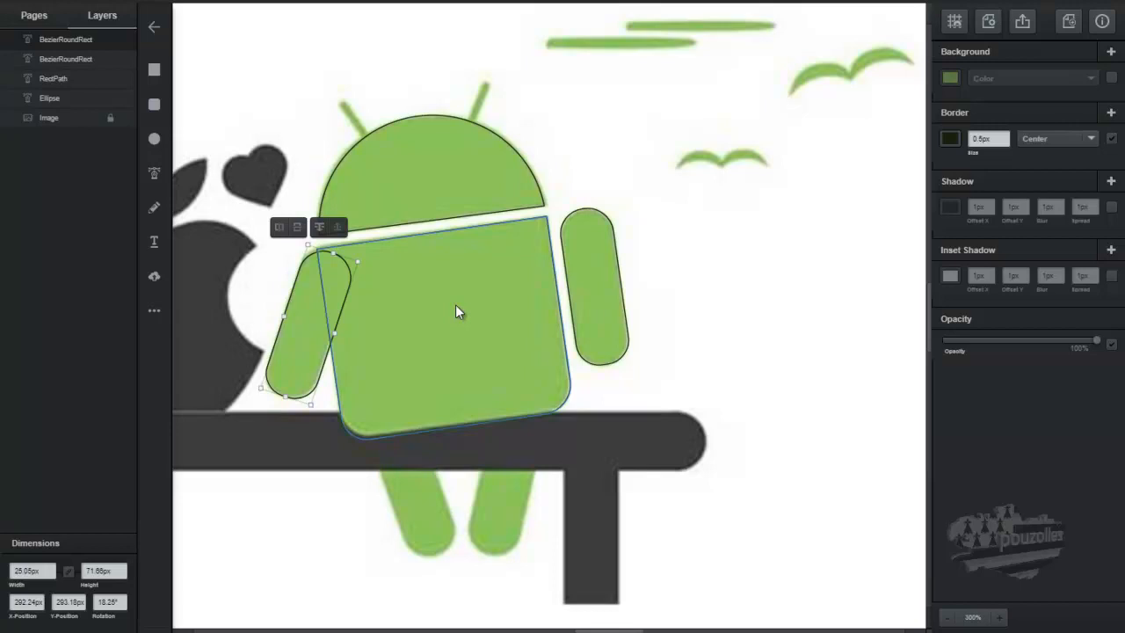
Step: Paste another arm outline onto the left-hand leg, rotate it to about 340° and resize it to about 23 by 69 px
key(ctrl+v)
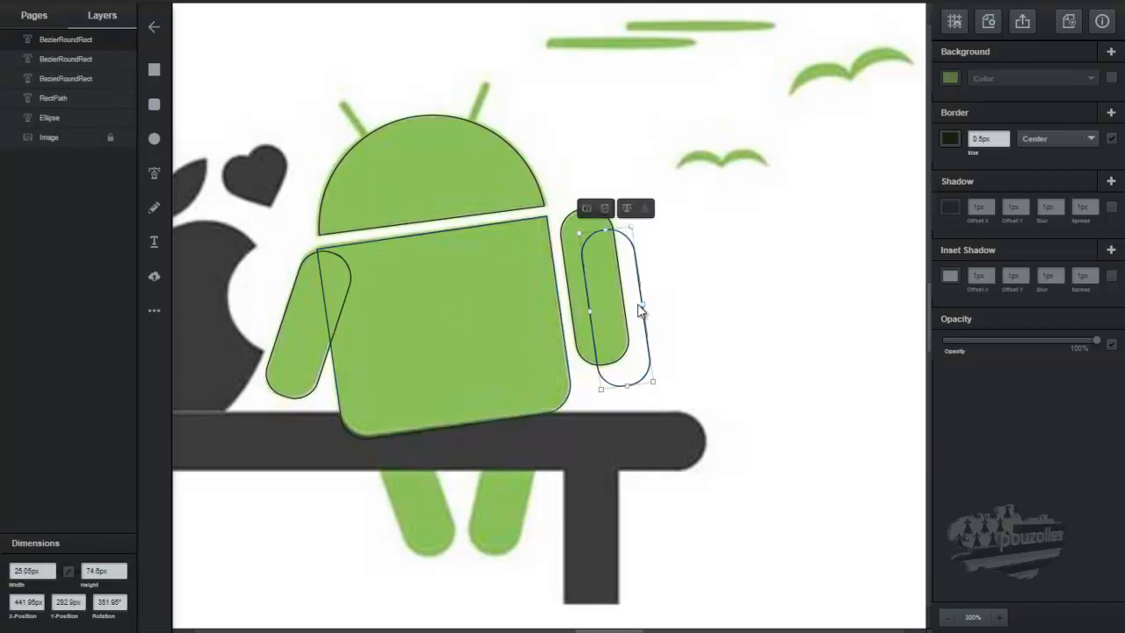
drag(633, 307, 426, 484)
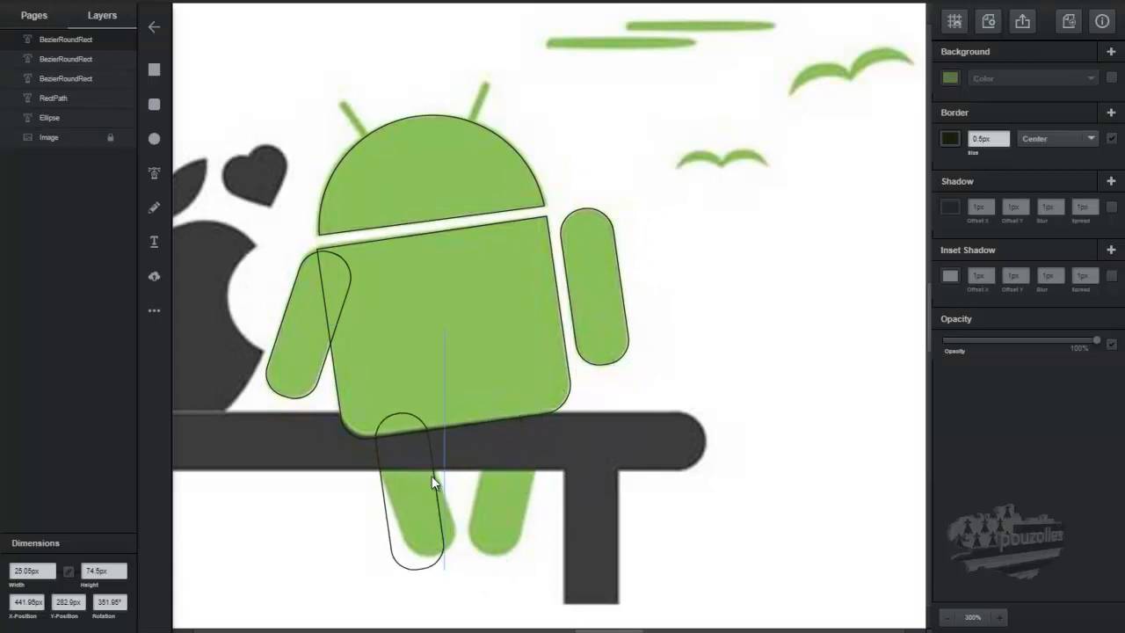
drag(431, 410, 414, 401)
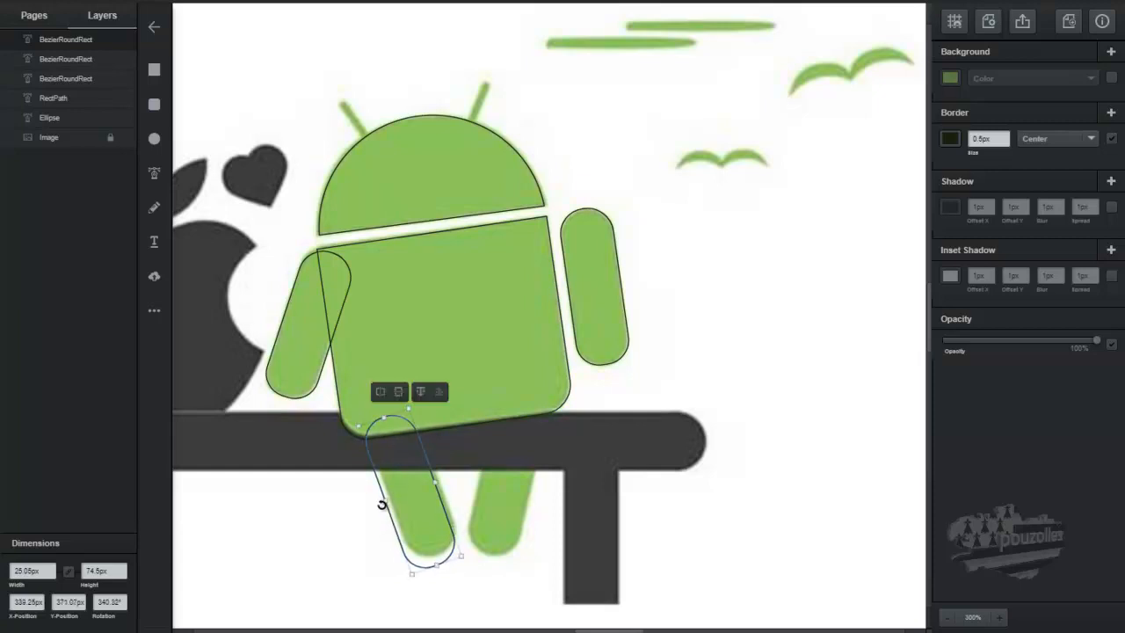
drag(395, 502, 392, 501)
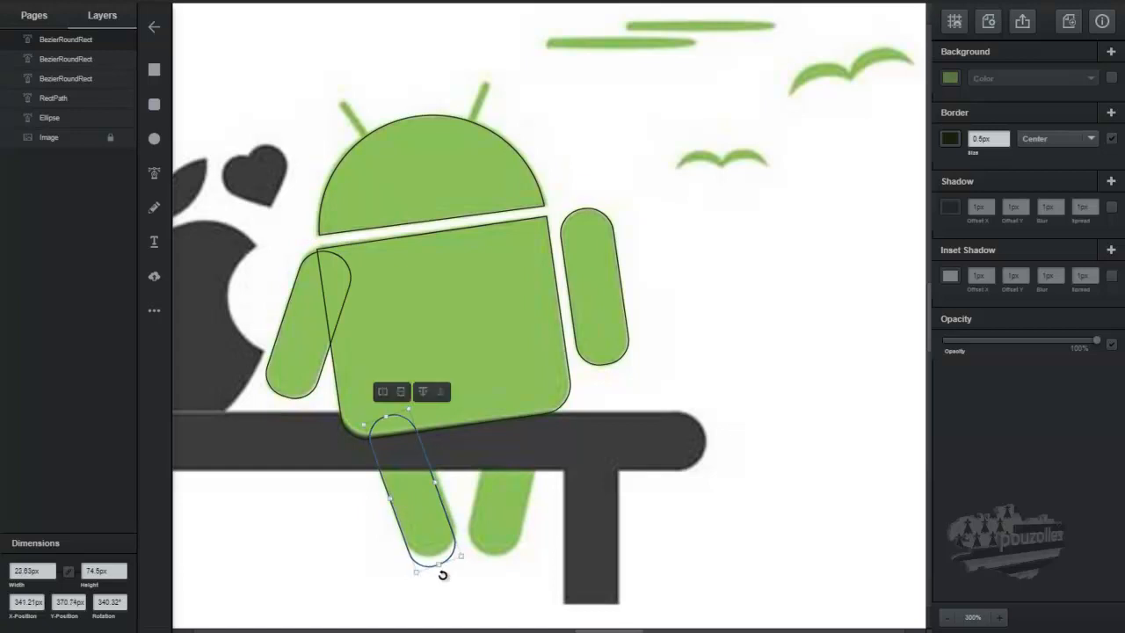
drag(442, 568, 444, 558)
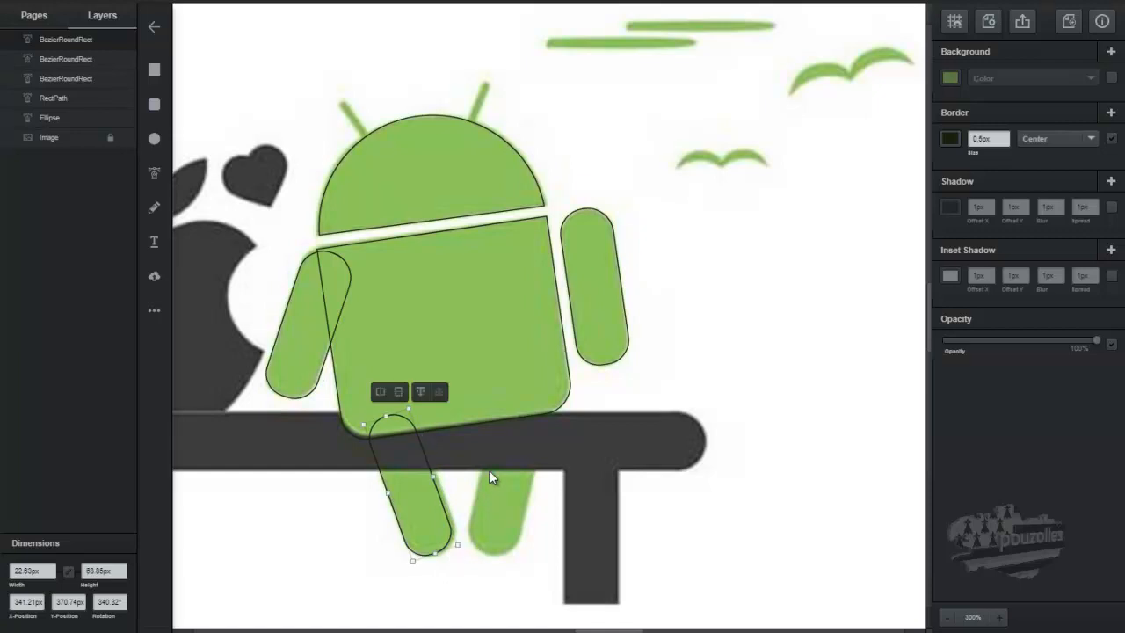
Step: Paste another arm outline over the right-hand leg, rotate it to about 13° and align it with the leg
key(ctrl+v)
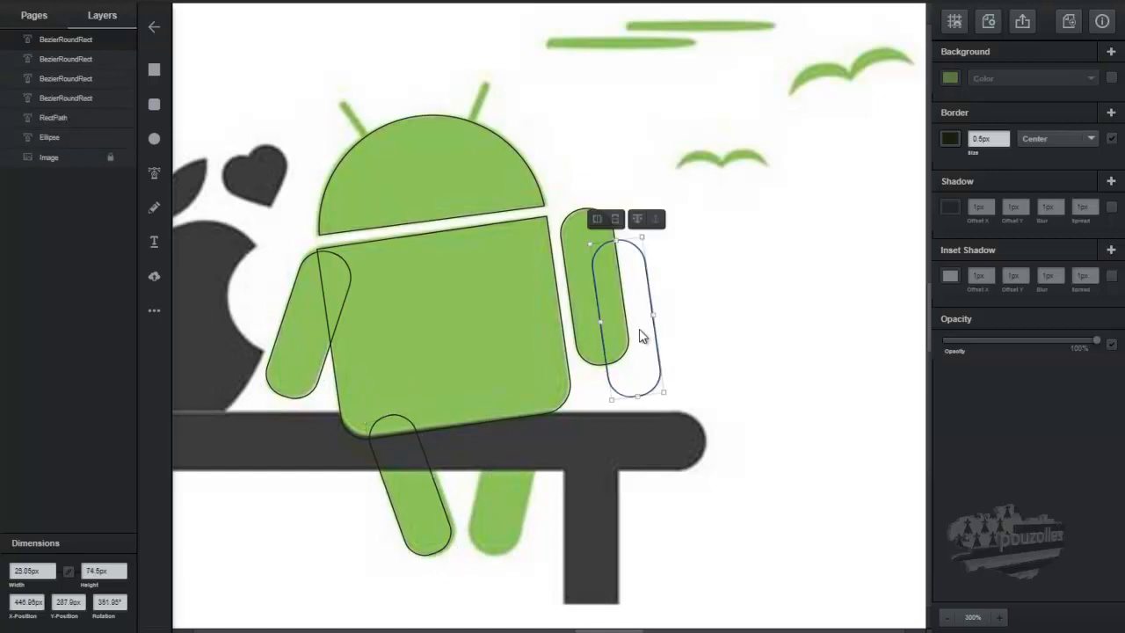
drag(638, 343, 515, 495)
drag(542, 563, 515, 595)
drag(499, 505, 509, 496)
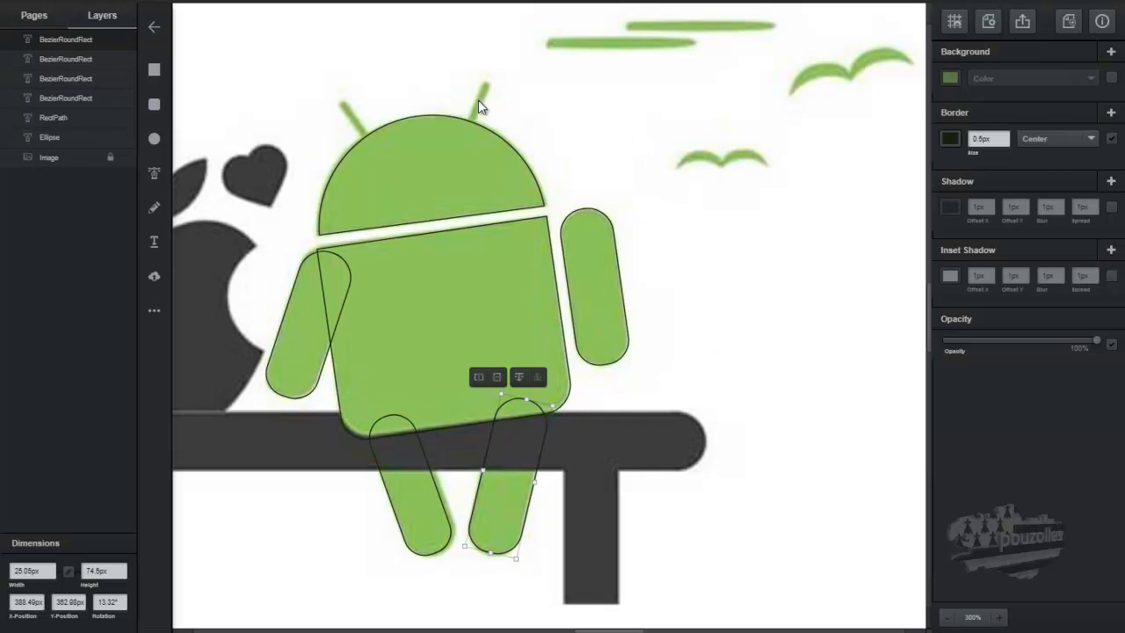
Step: Draw a thin rounded rectangle about 1.6 by 31 px beside the Android's right-hand antenna
scroll(421, 96, up, 4)
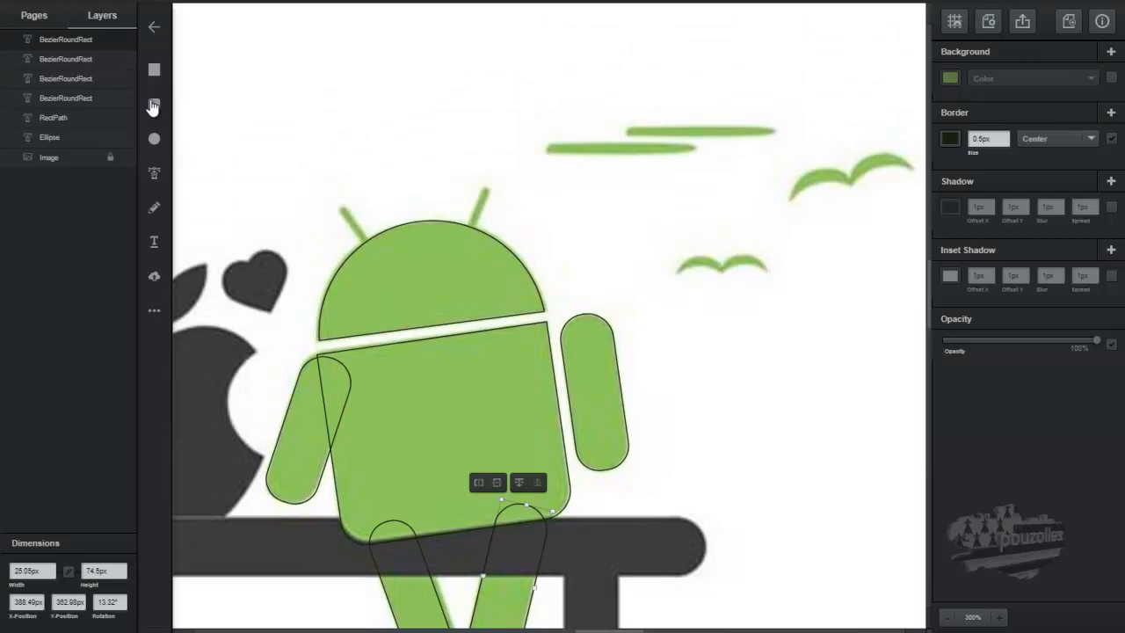
click(154, 104)
drag(509, 138, 519, 189)
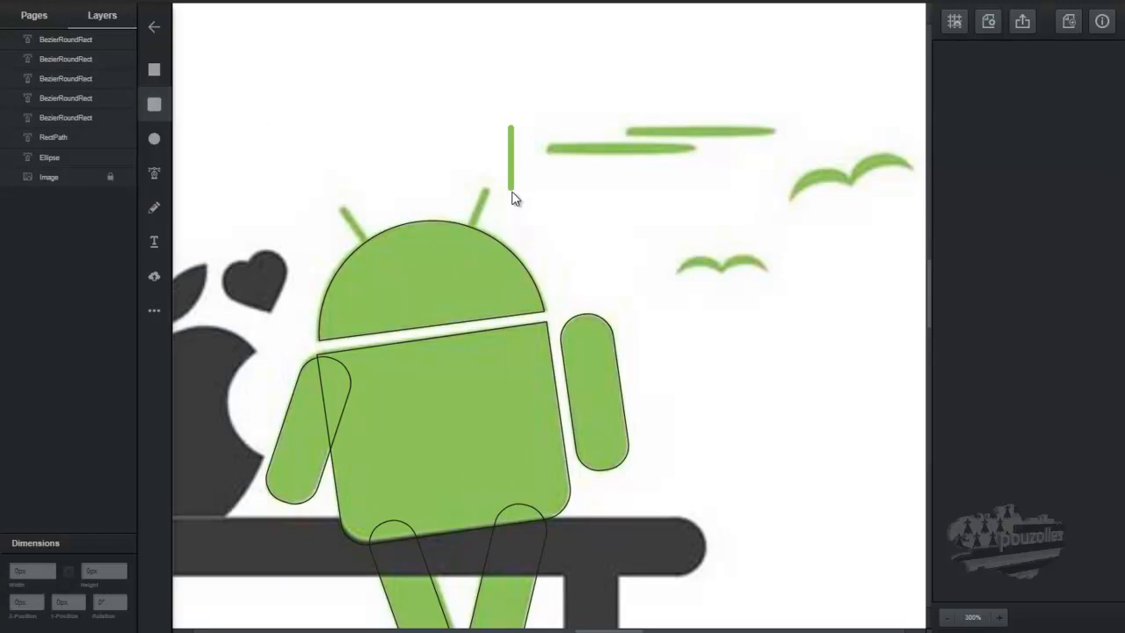
drag(512, 193, 512, 191)
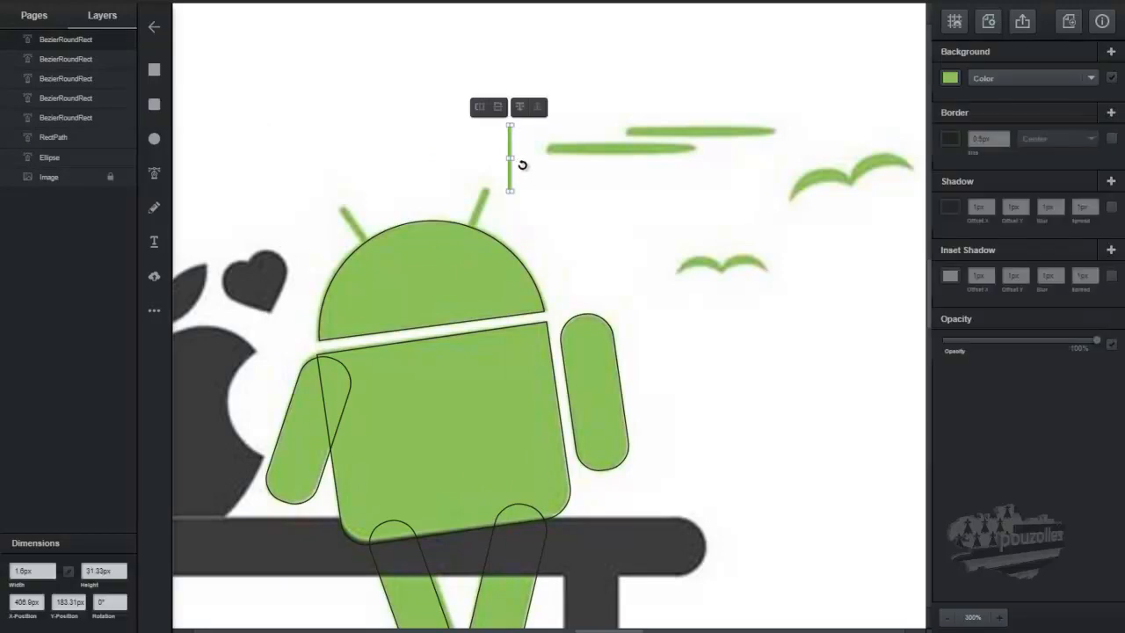
Step: Align the thin rectangle with the right-hand antenna at 2.6 px wide and about 25°, and place a copy on the left-hand antenna at about 329°
drag(515, 158, 481, 231)
click(512, 176)
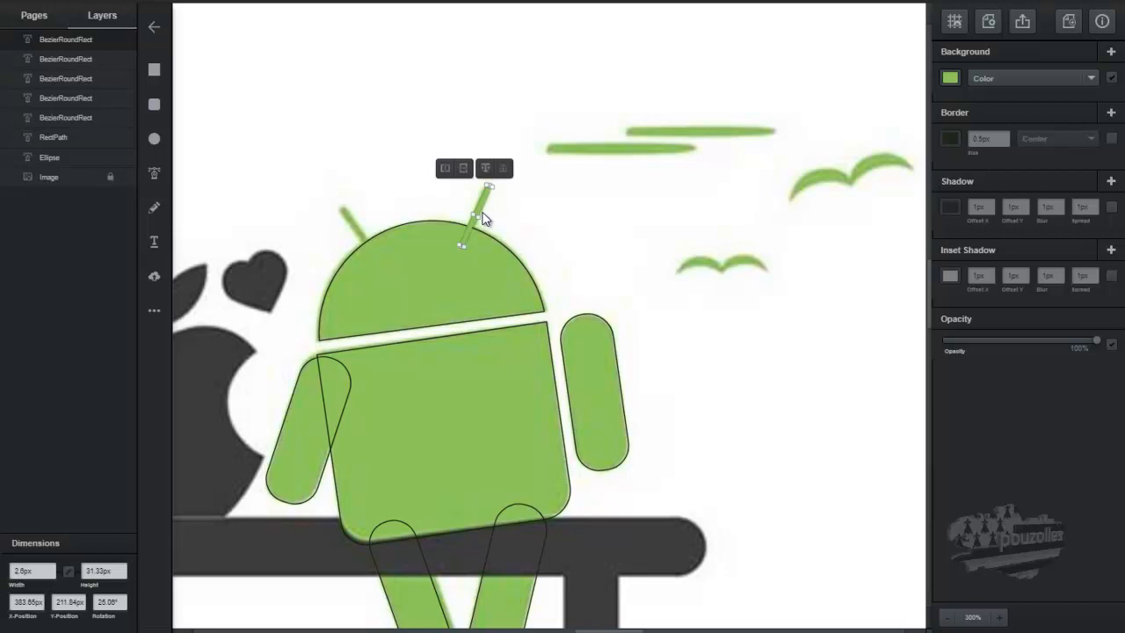
key(ctrl+d)
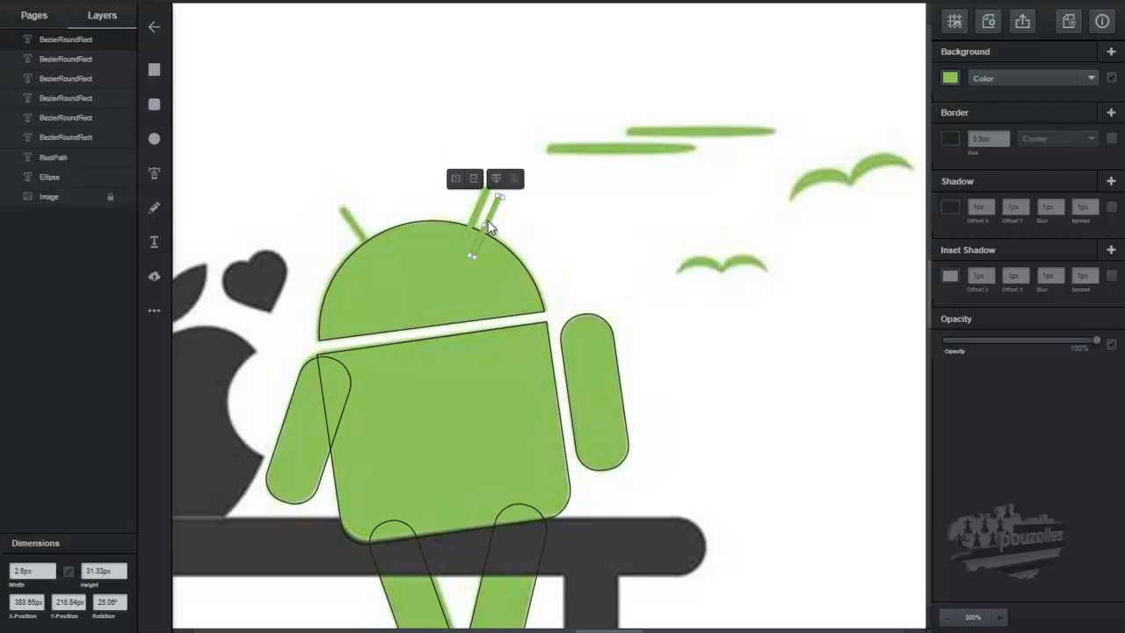
mouse_move(488, 220)
mouse_down()
mouse_move(354, 238)
mouse_move(491, 214)
mouse_up()
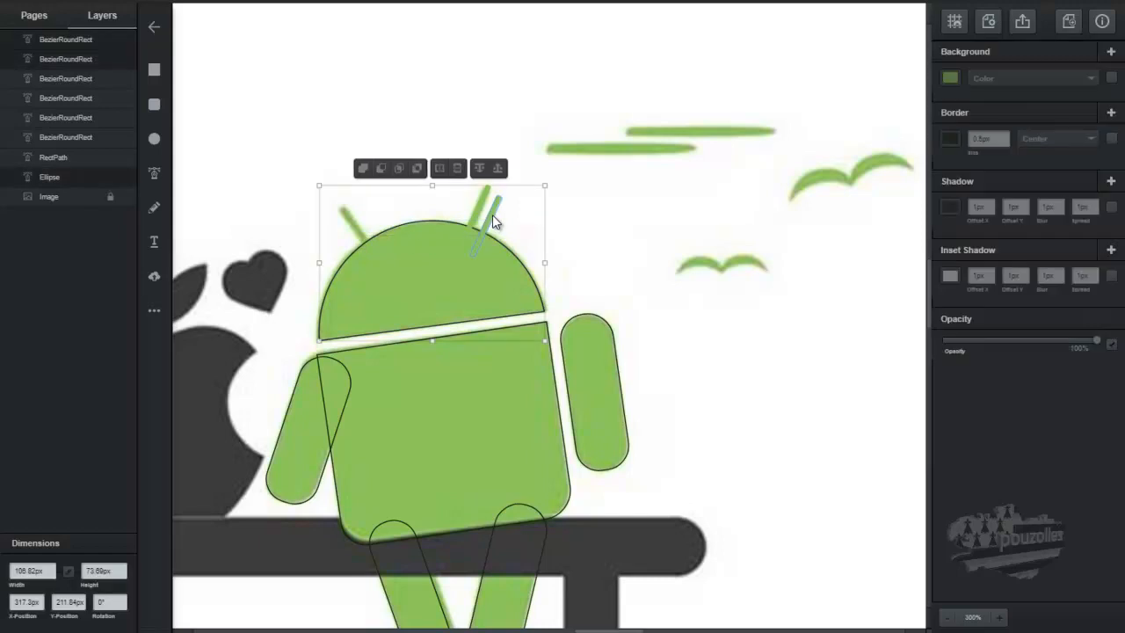
drag(492, 214, 335, 266)
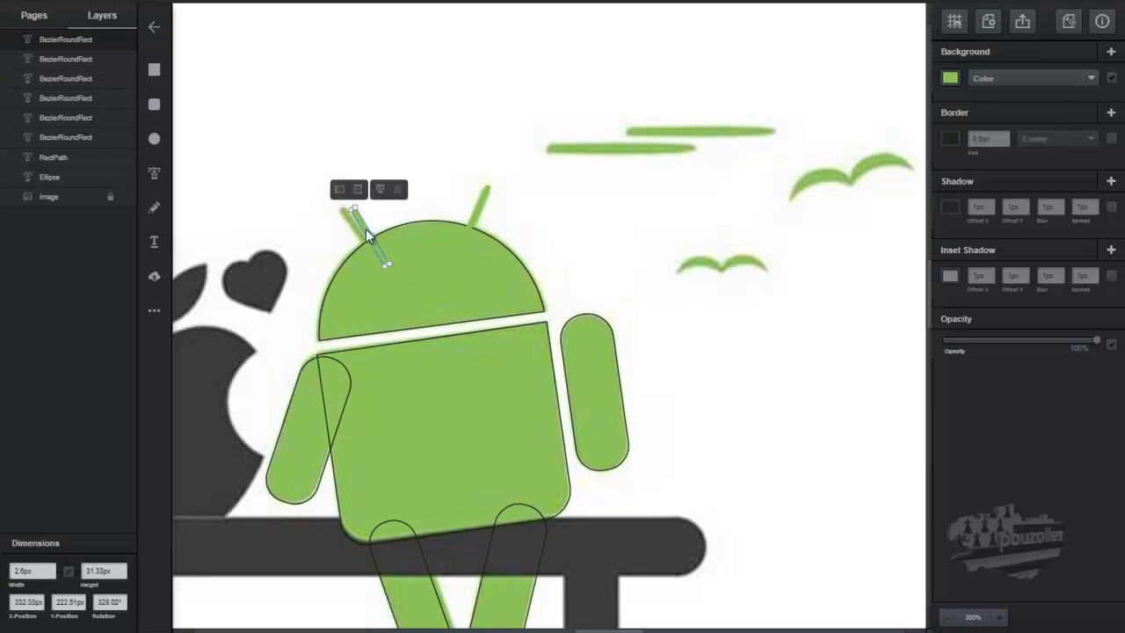
drag(364, 228, 358, 229)
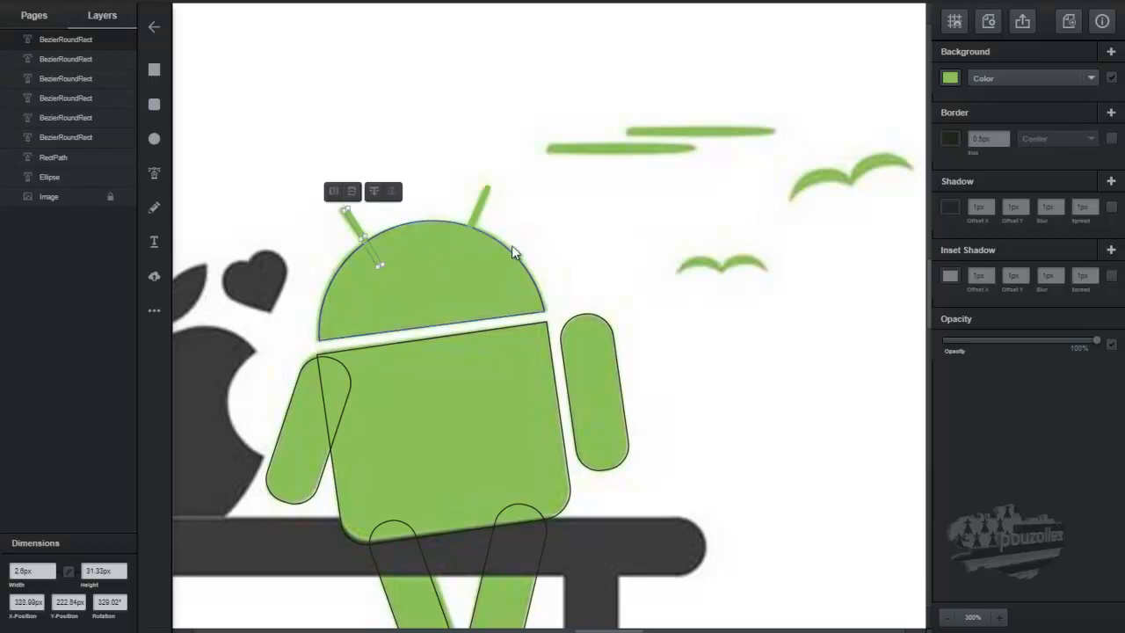
Step: Select all the vector shapes traced over the Android and enable their green colour background
scroll(560, 250, down, 4)
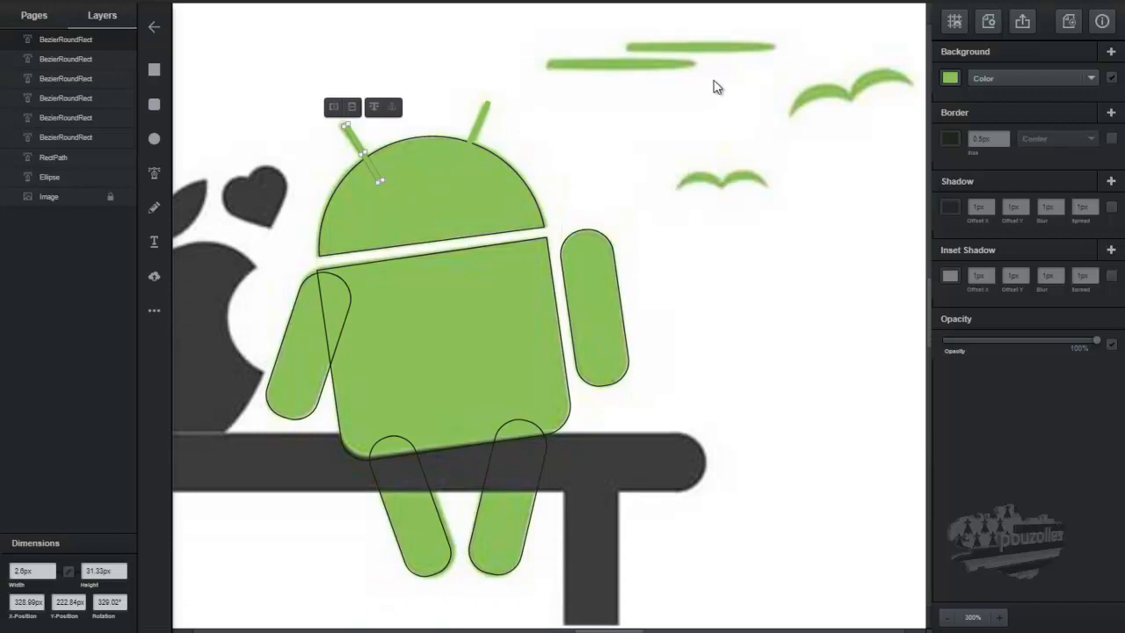
drag(713, 82, 249, 614)
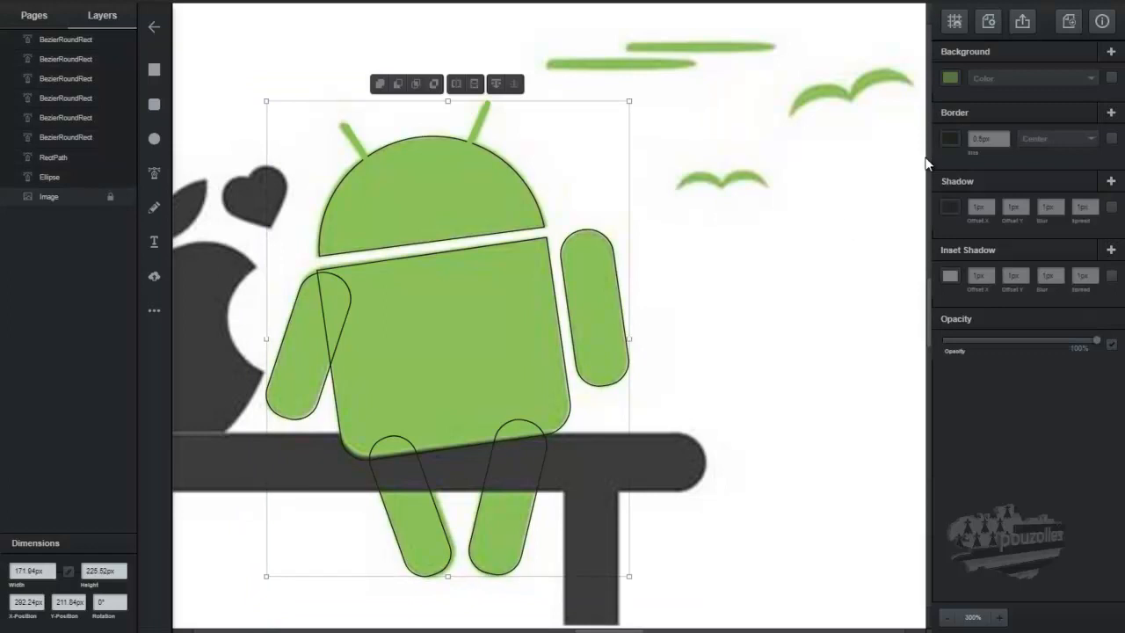
click(1111, 78)
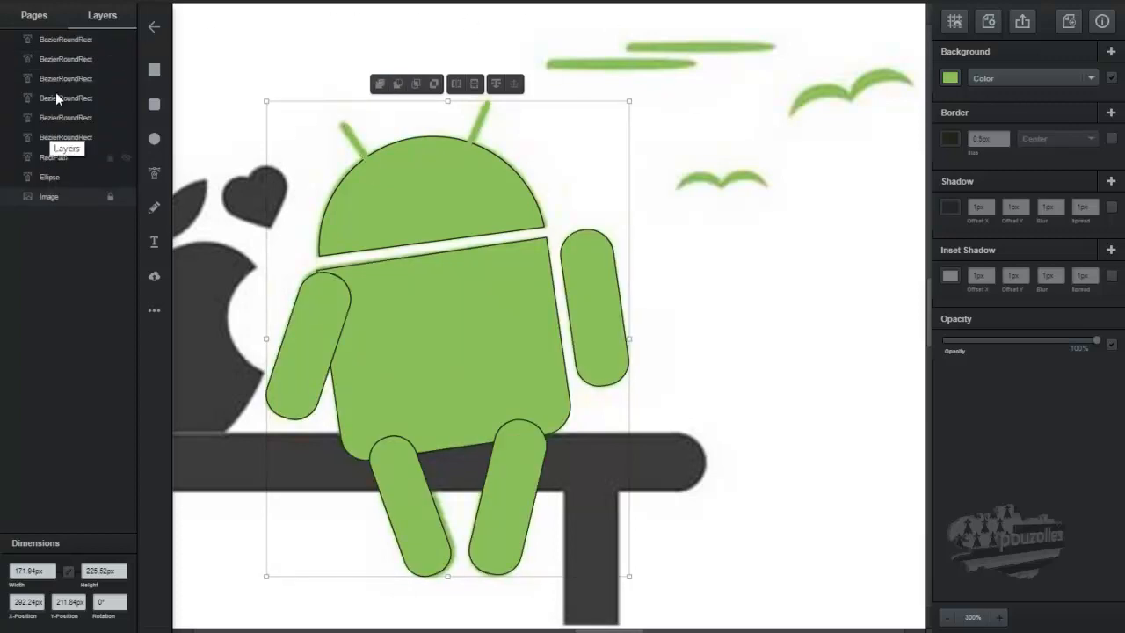
Step: Unite the filled head, body, limb and antenna shapes into a single Android silhouette and remove its border
click(378, 84)
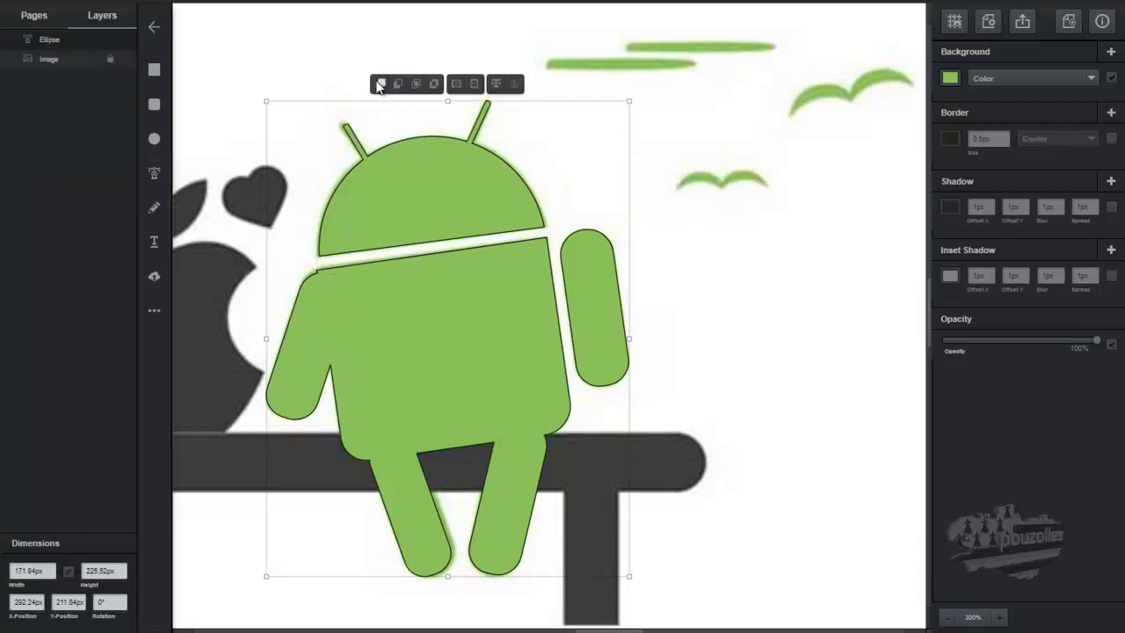
key(ctrl+z)
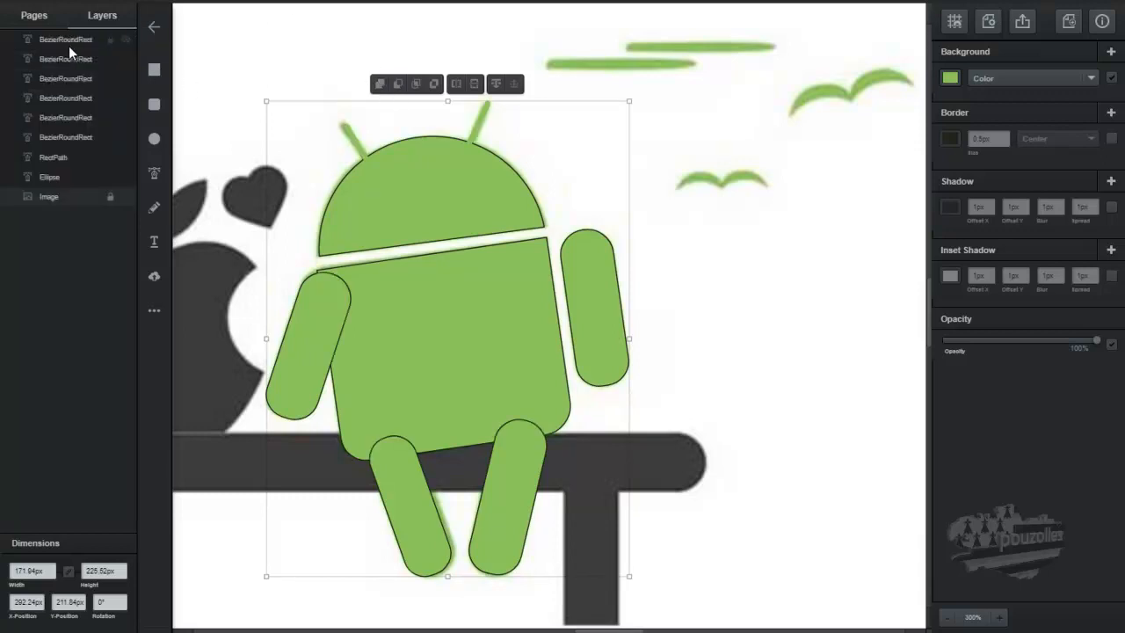
click(378, 84)
key(ctrl+z)
click(380, 84)
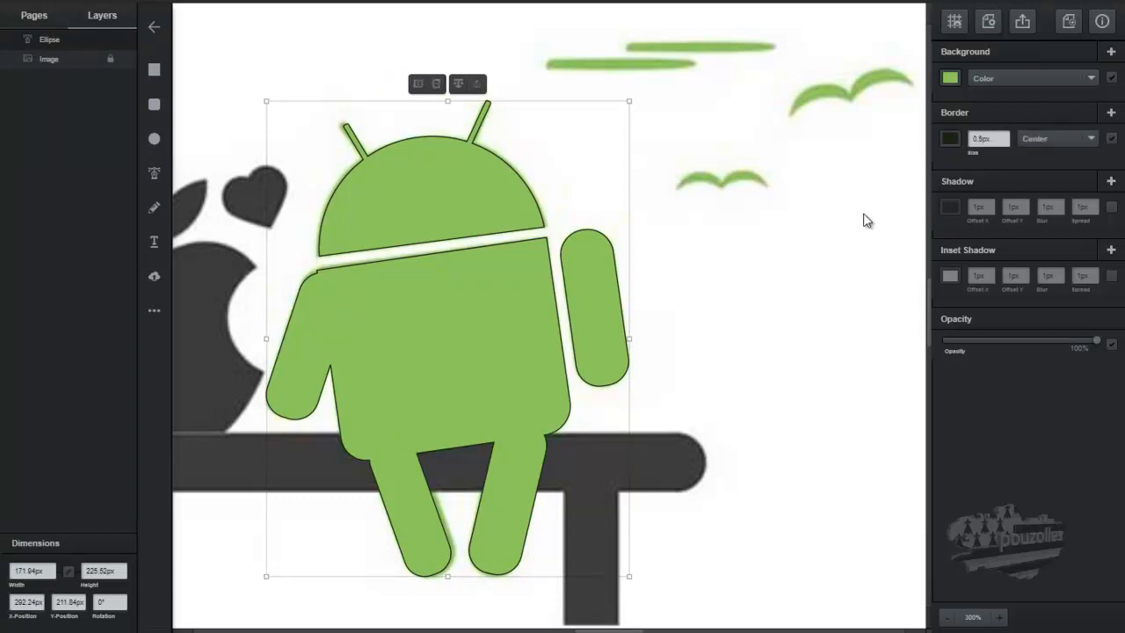
click(1112, 141)
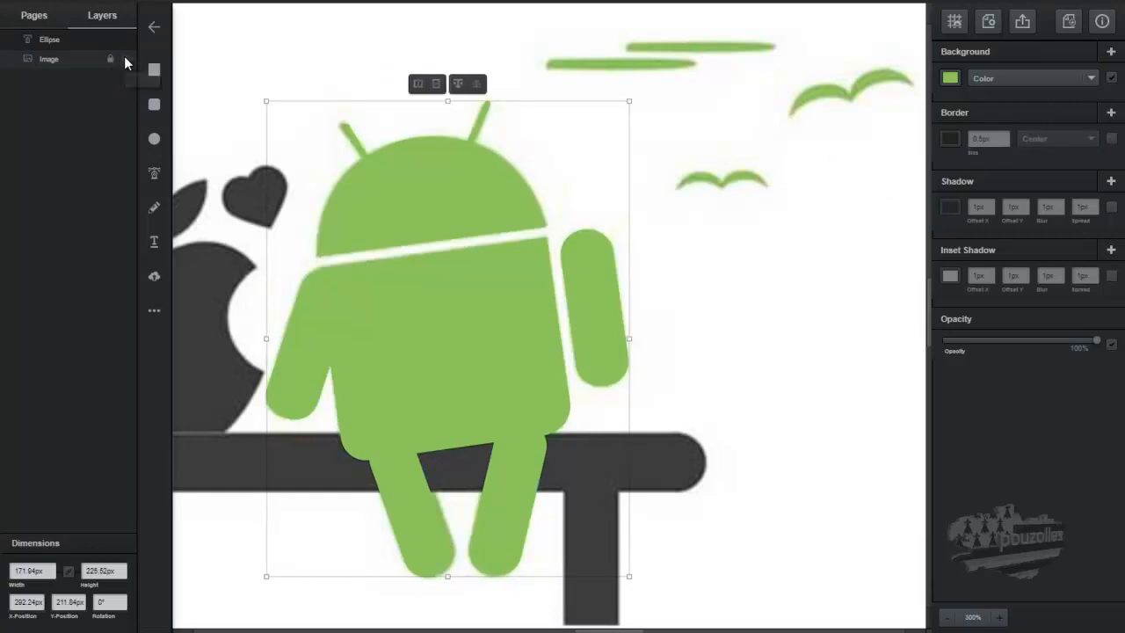
Step: Hide the bitmap layer to examine the vector Android alone, show it again and compare both at 400% zoom
click(125, 59)
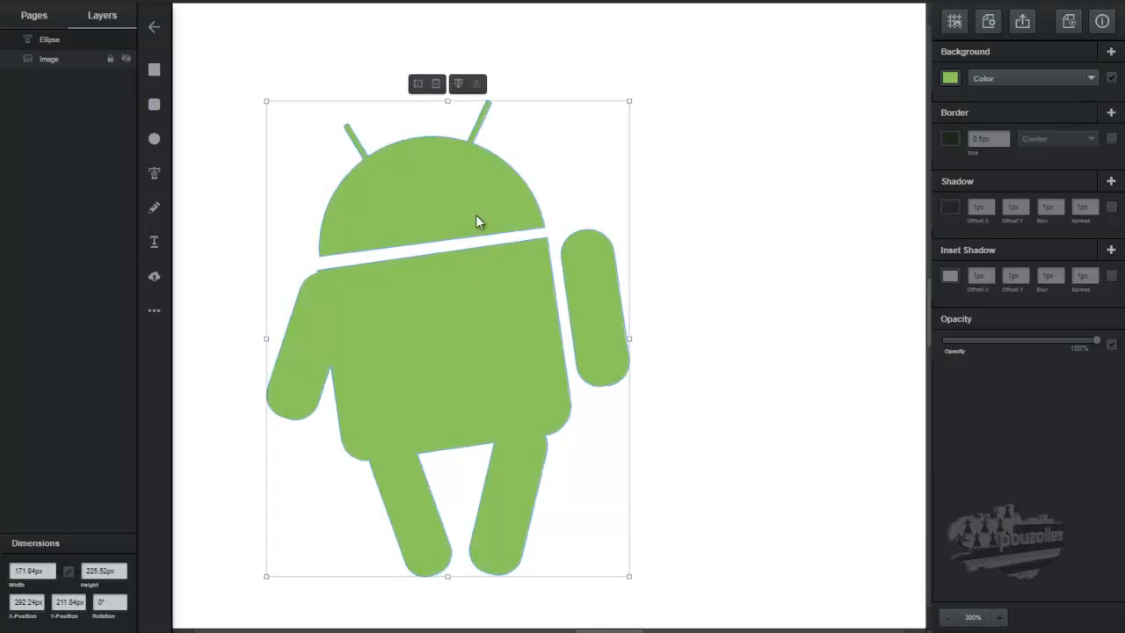
click(126, 58)
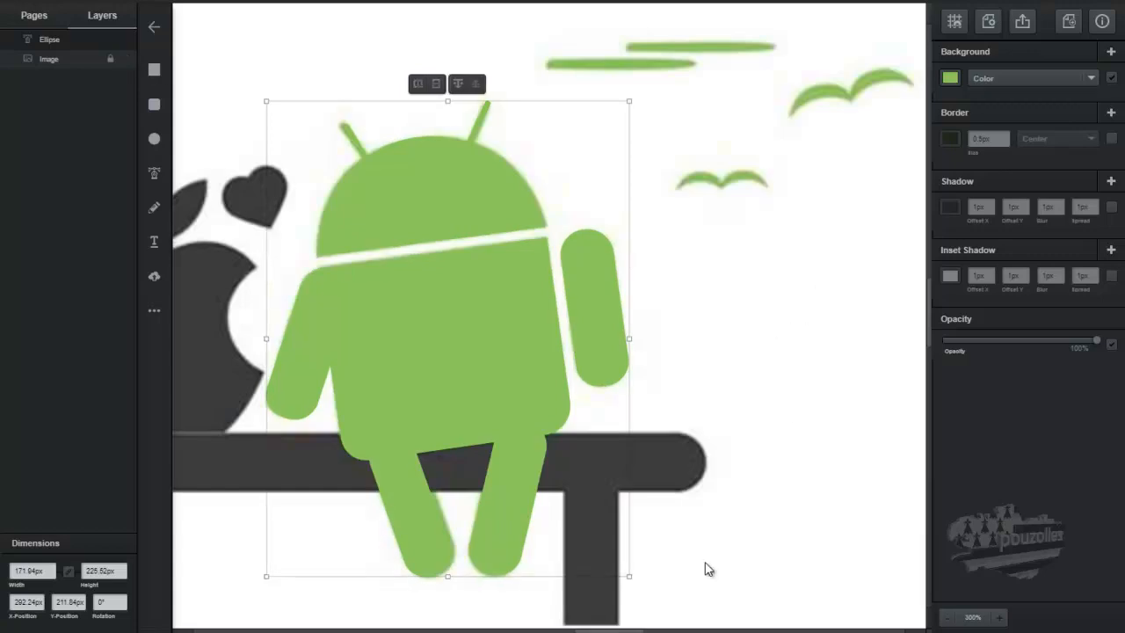
drag(609, 629, 548, 629)
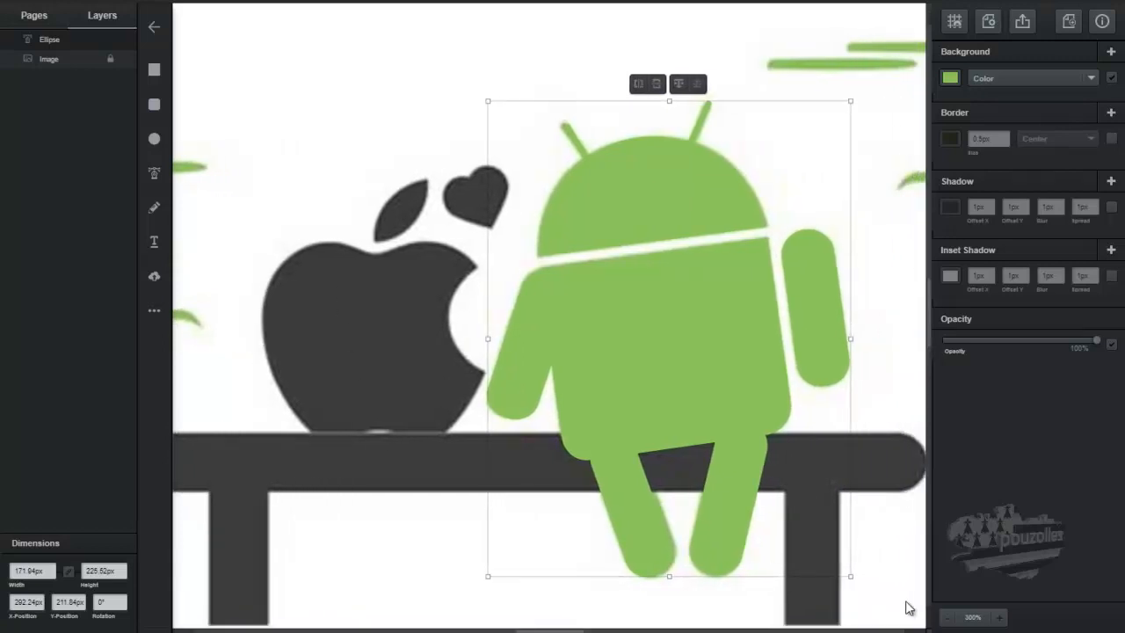
click(948, 619)
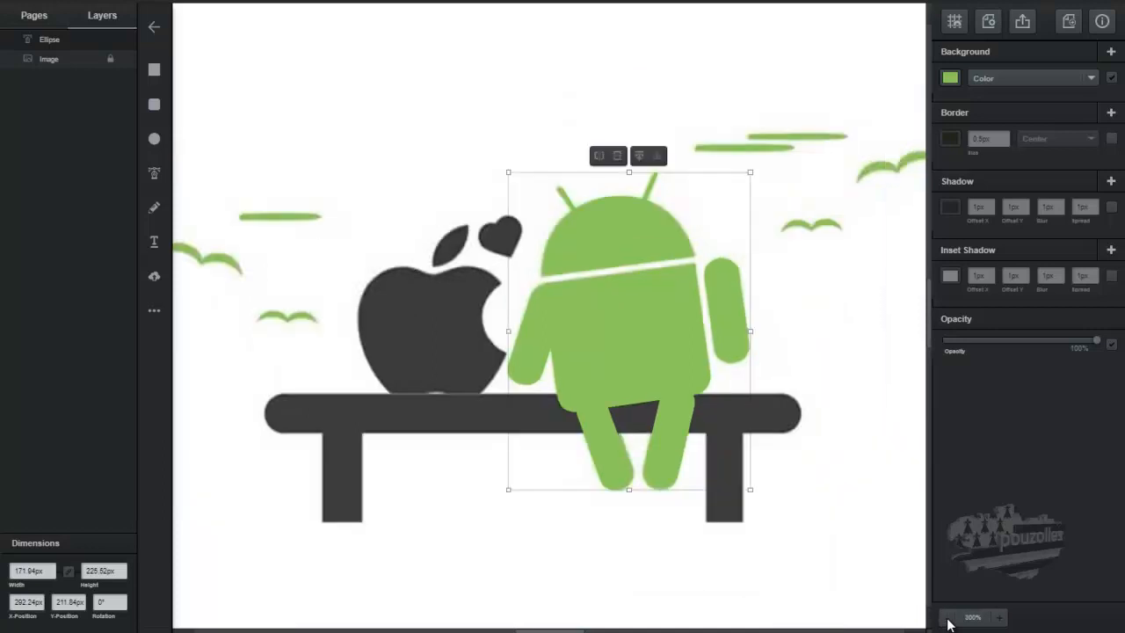
click(1000, 619)
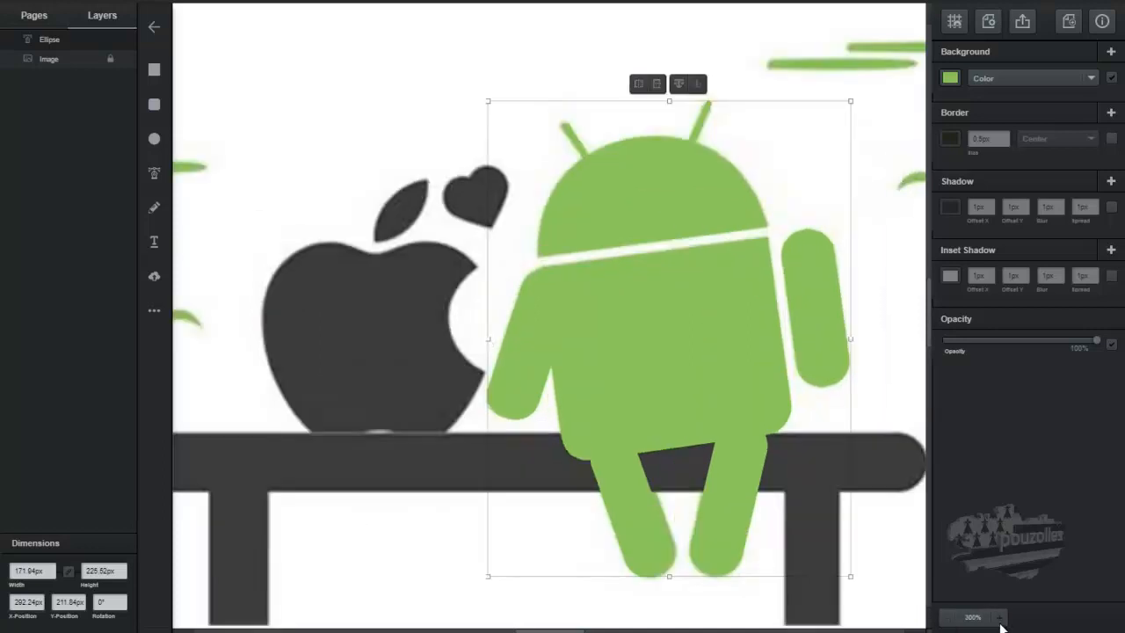
click(1000, 618)
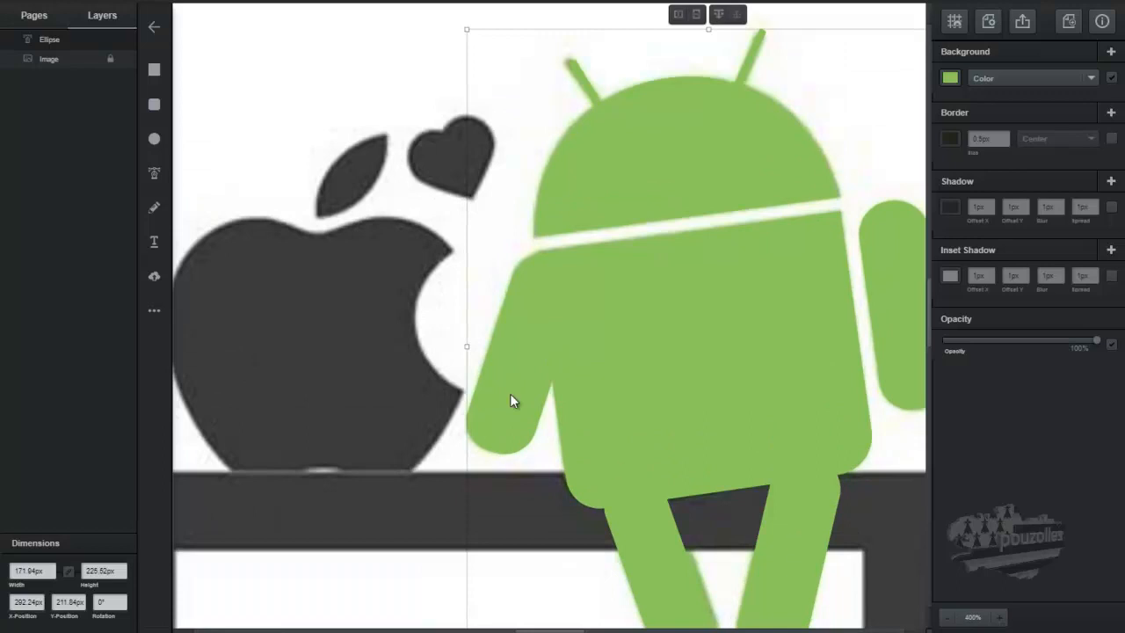
click(382, 297)
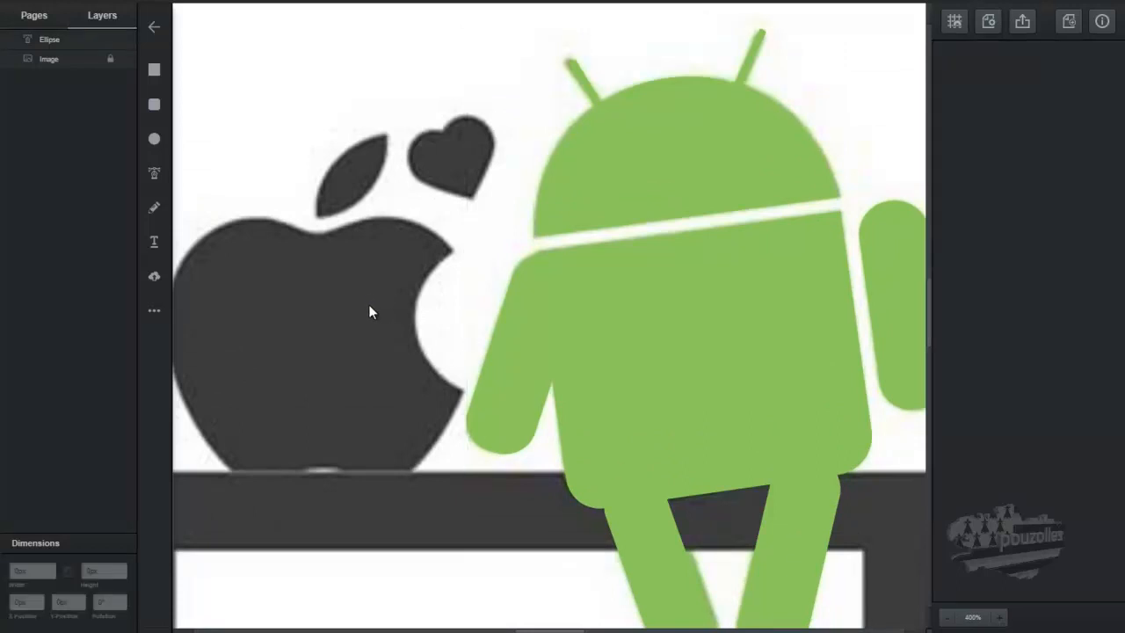
Step: Start a Pen path around the apple, tracing its upper edge from the bite's upper tip to the dip at the top centre
mouse_move(577, 627)
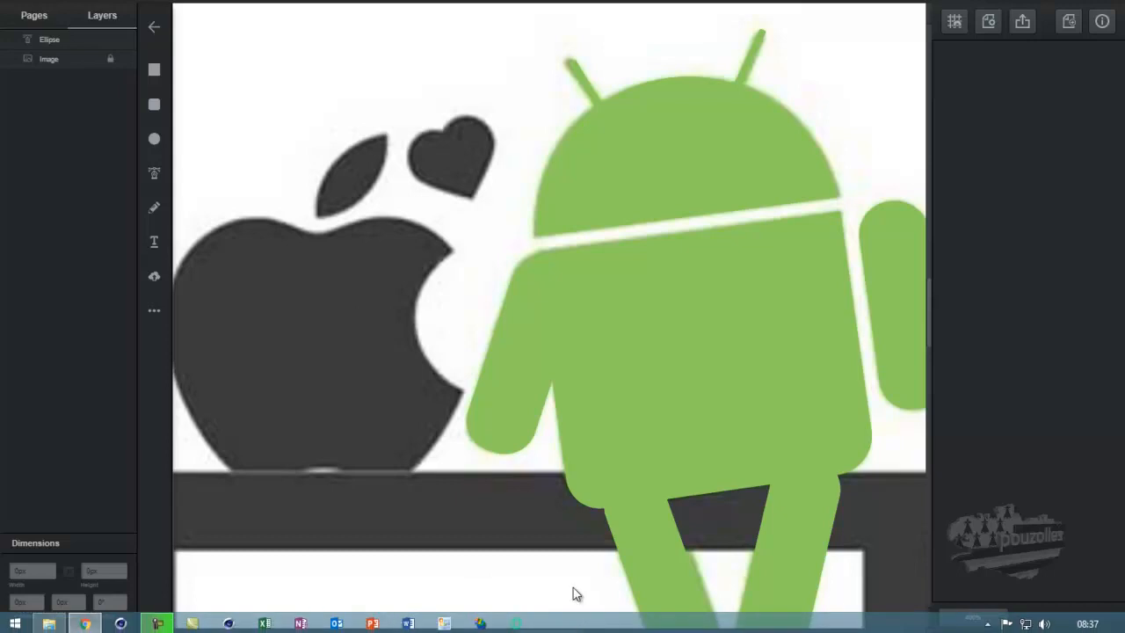
drag(547, 629, 514, 628)
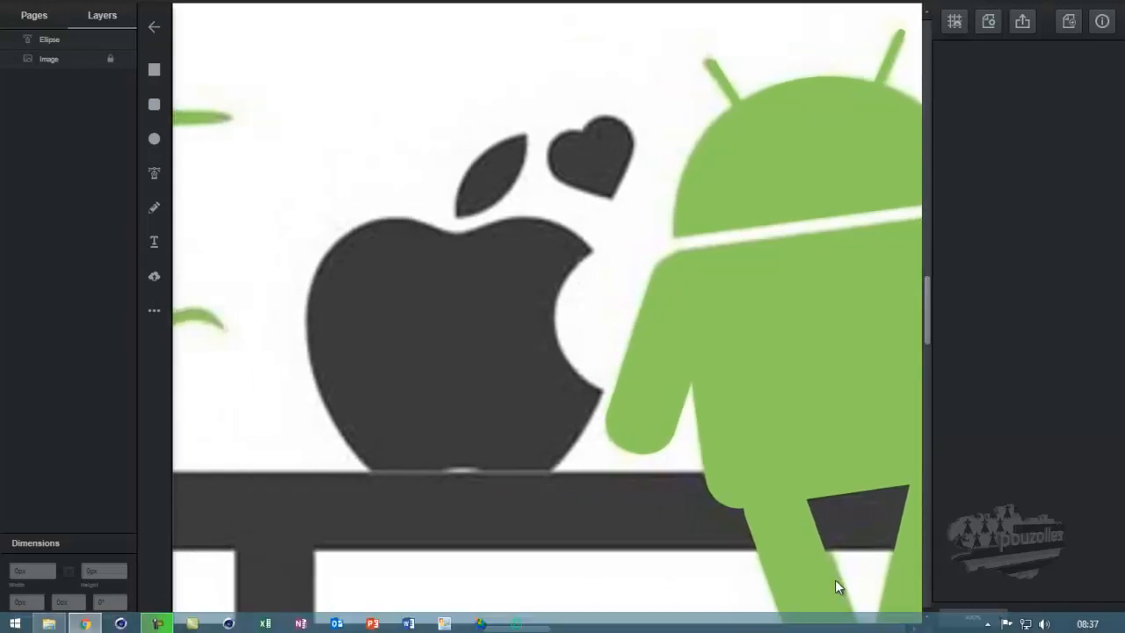
click(1002, 622)
click(1002, 622)
click(1001, 622)
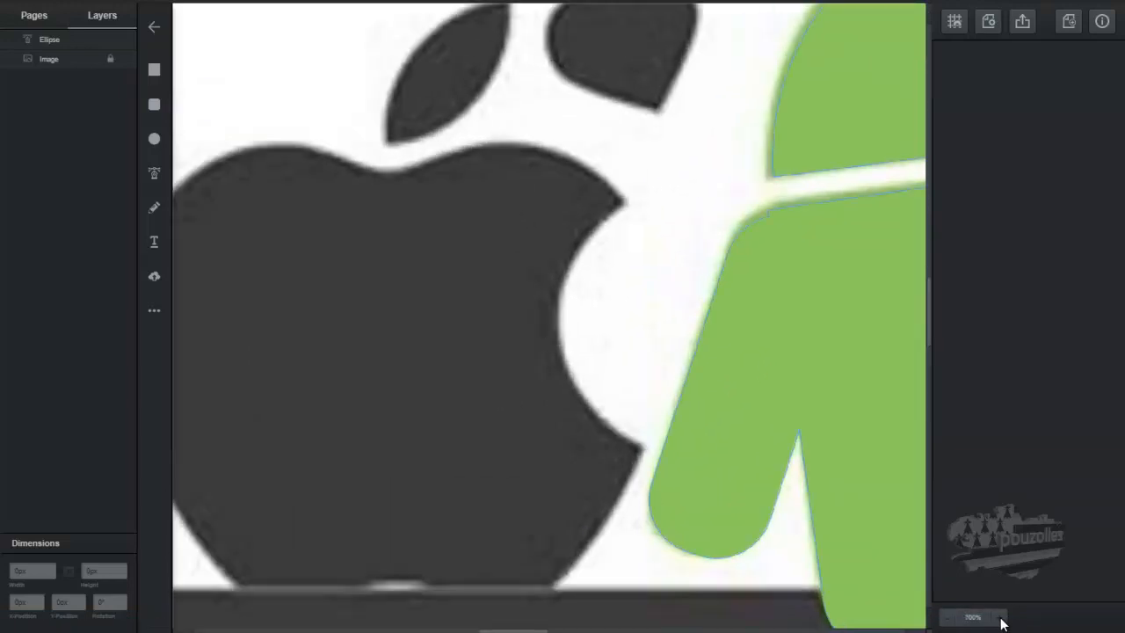
mouse_move(531, 629)
mouse_down()
mouse_move(551, 630)
mouse_move(508, 629)
mouse_up()
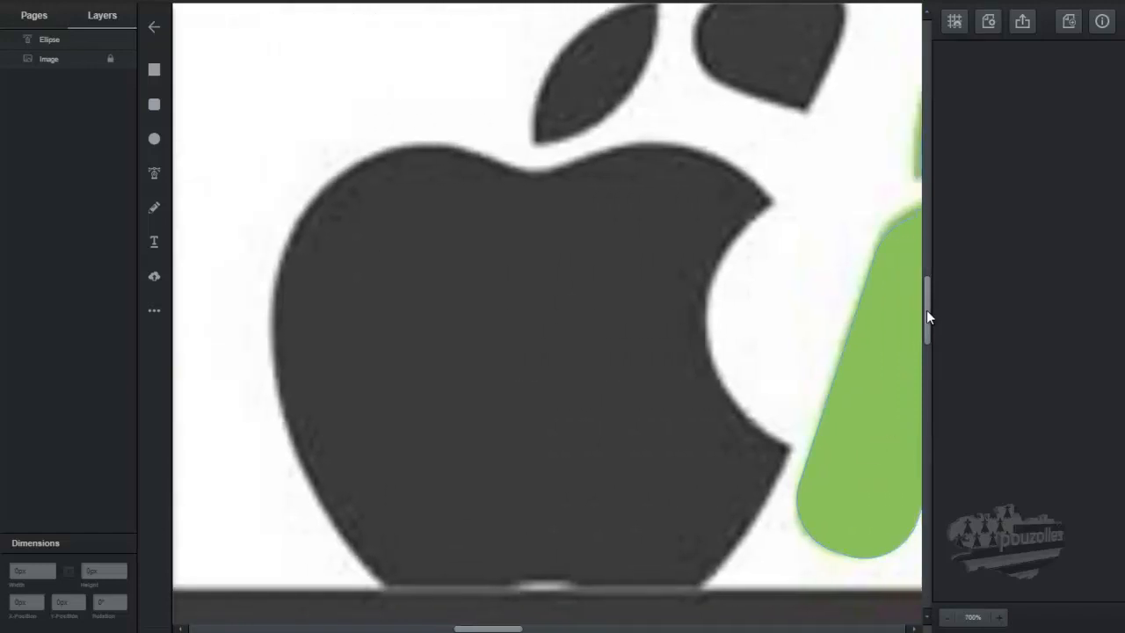
drag(927, 313, 927, 321)
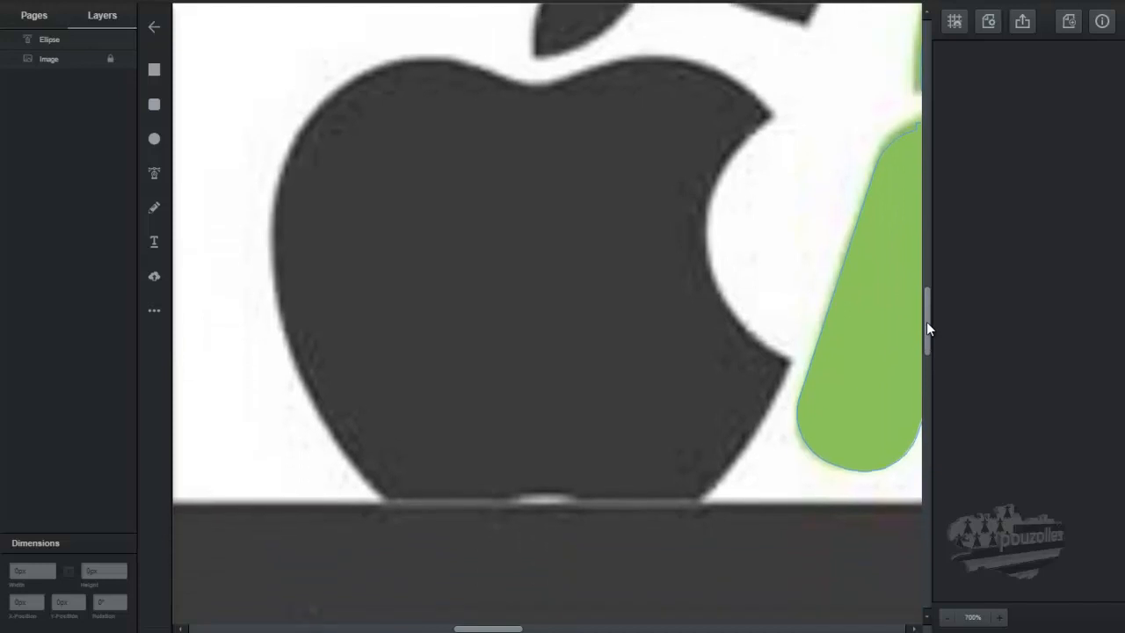
click(154, 180)
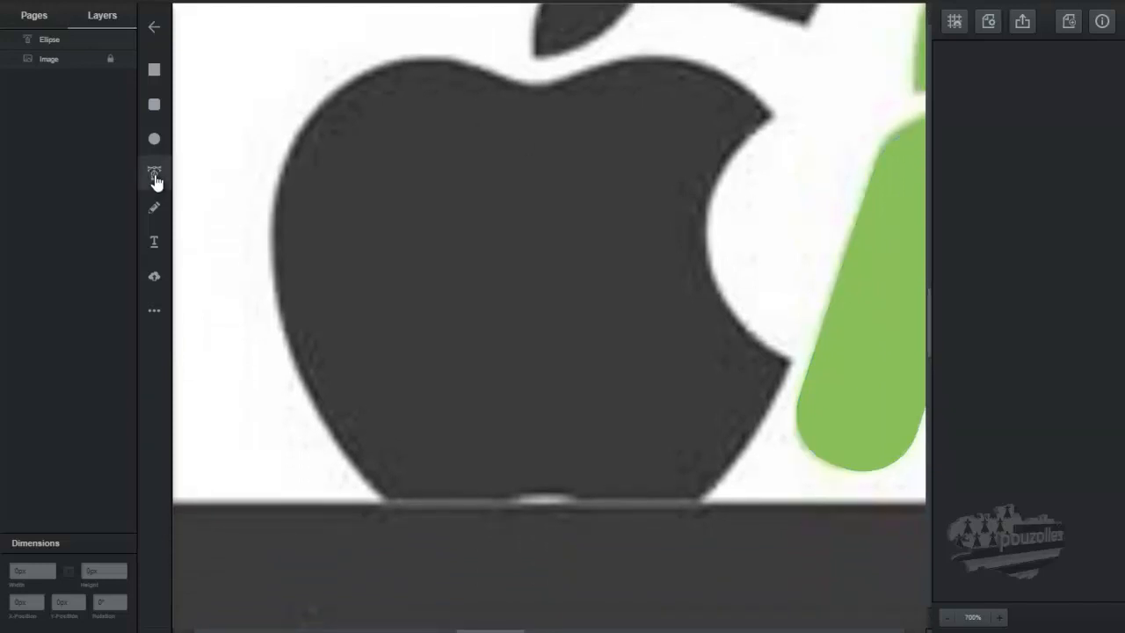
click(548, 88)
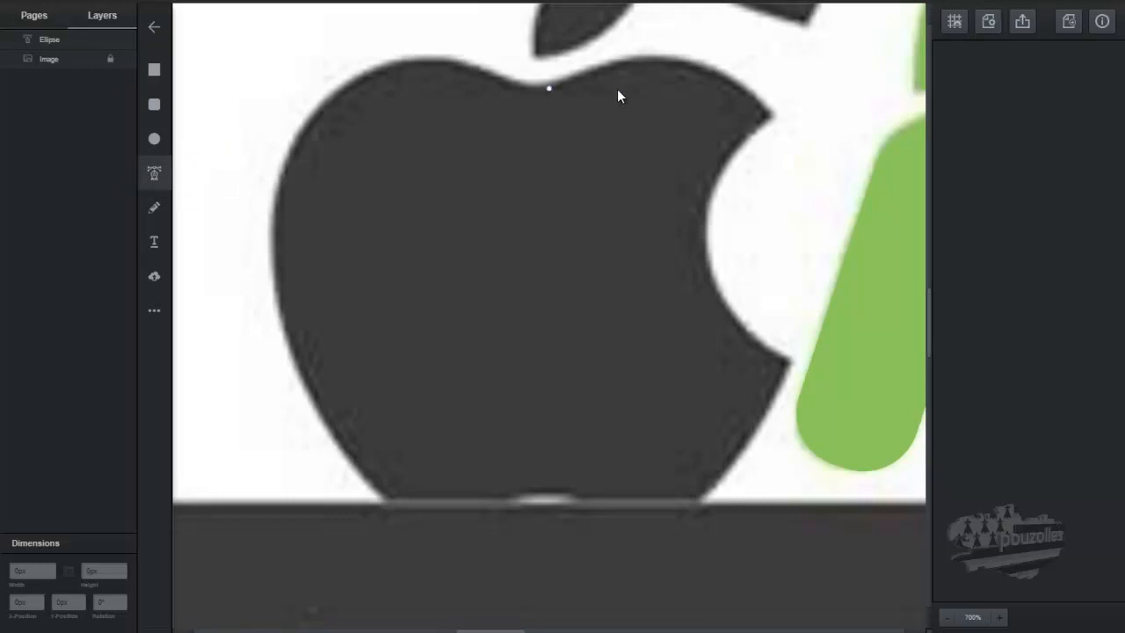
click(772, 114)
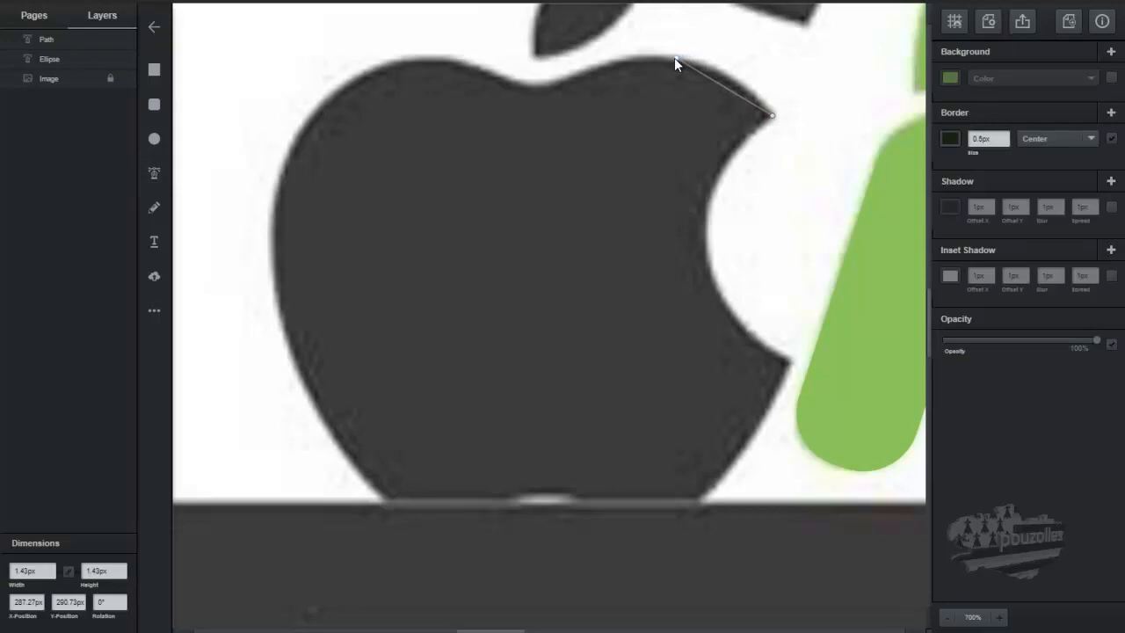
drag(674, 57, 629, 59)
click(549, 88)
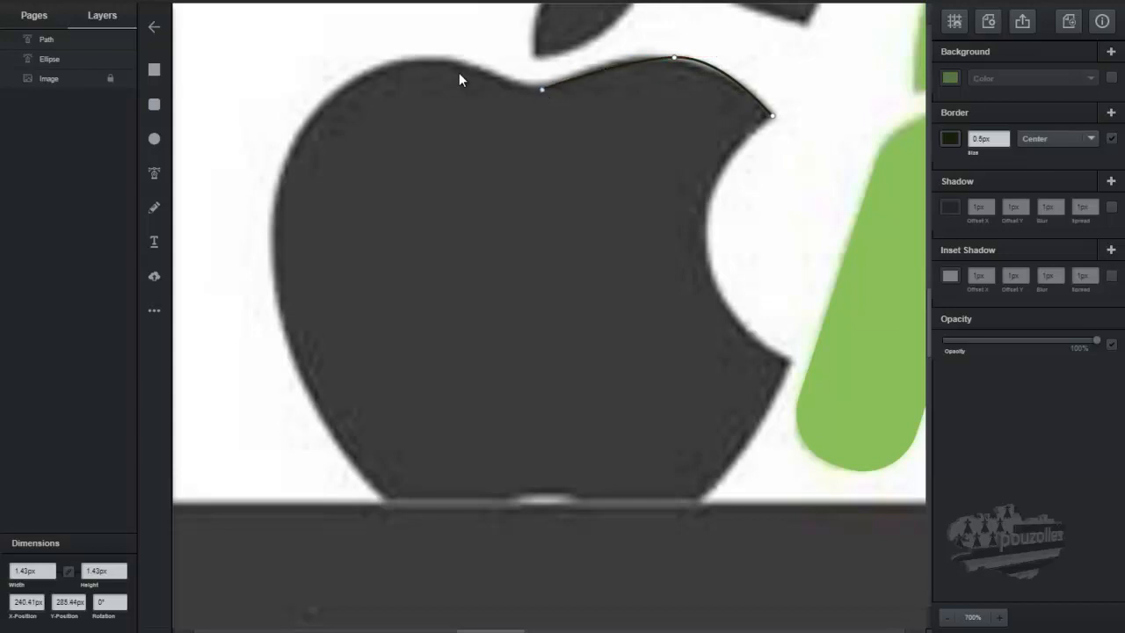
Step: Continue the path with curves over the apple's left-hand lobe and down its left-hand side to the base corner on the bench
click(418, 60)
drag(417, 60, 382, 66)
click(271, 247)
drag(271, 249, 280, 392)
click(388, 497)
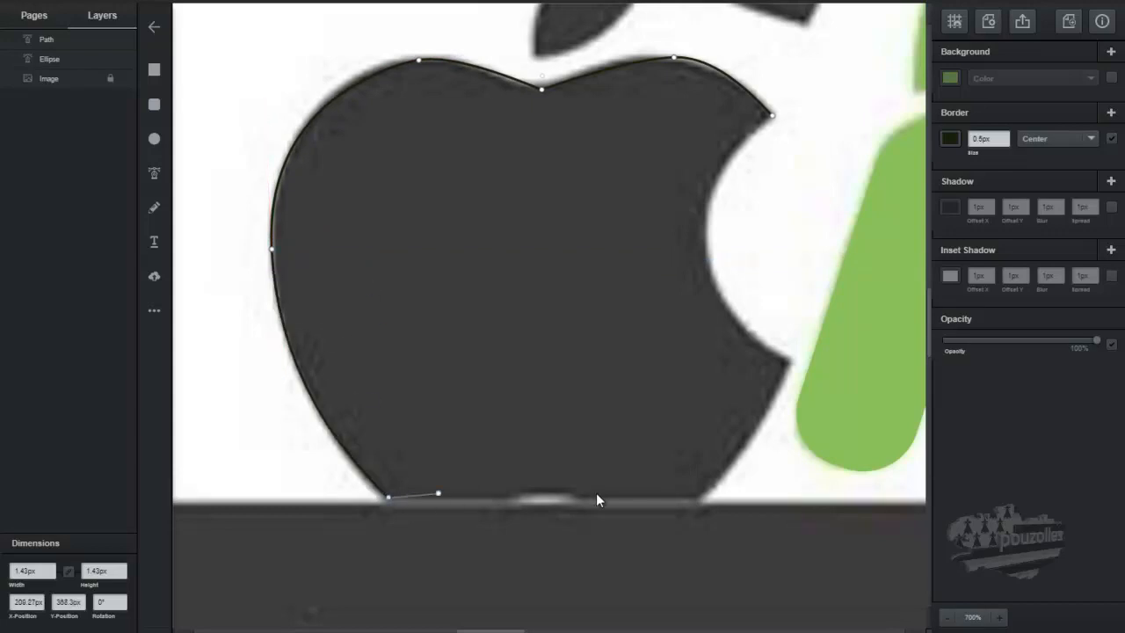
Step: Trace the apple's flat base, lower right-hand side and bite, and close the path at the bite's upper tip
click(698, 500)
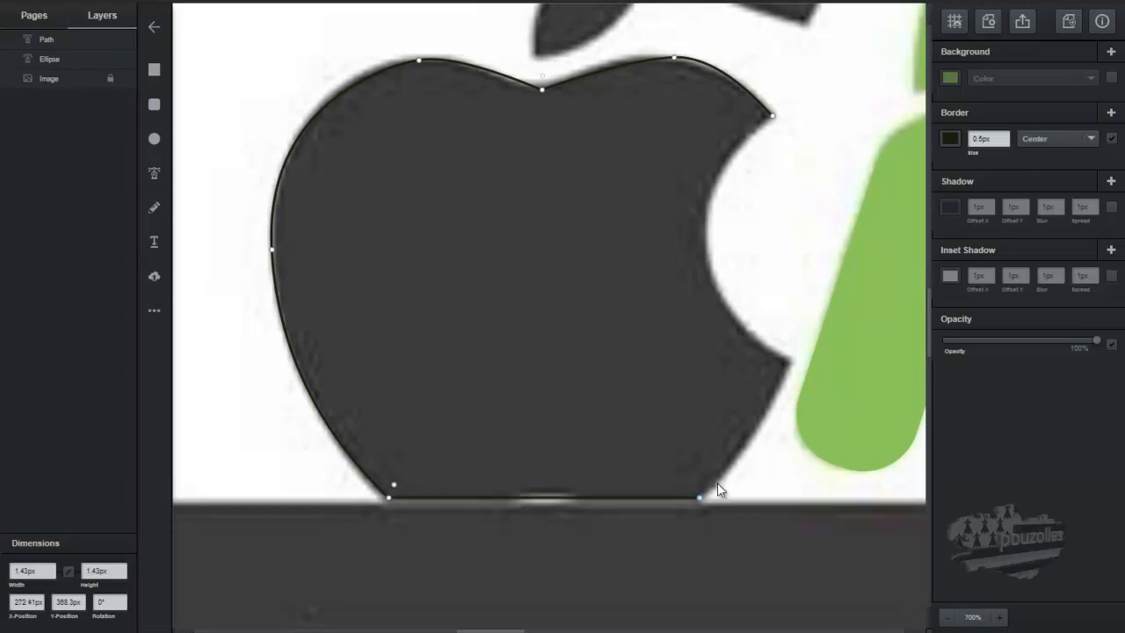
click(789, 362)
drag(794, 367, 793, 332)
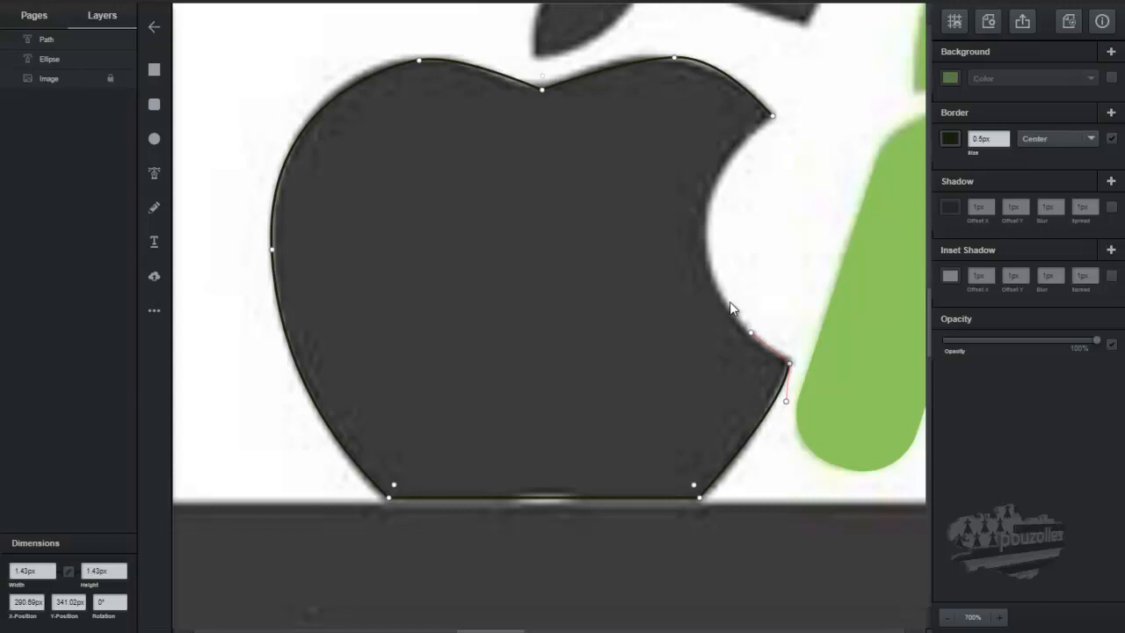
drag(708, 260, 712, 196)
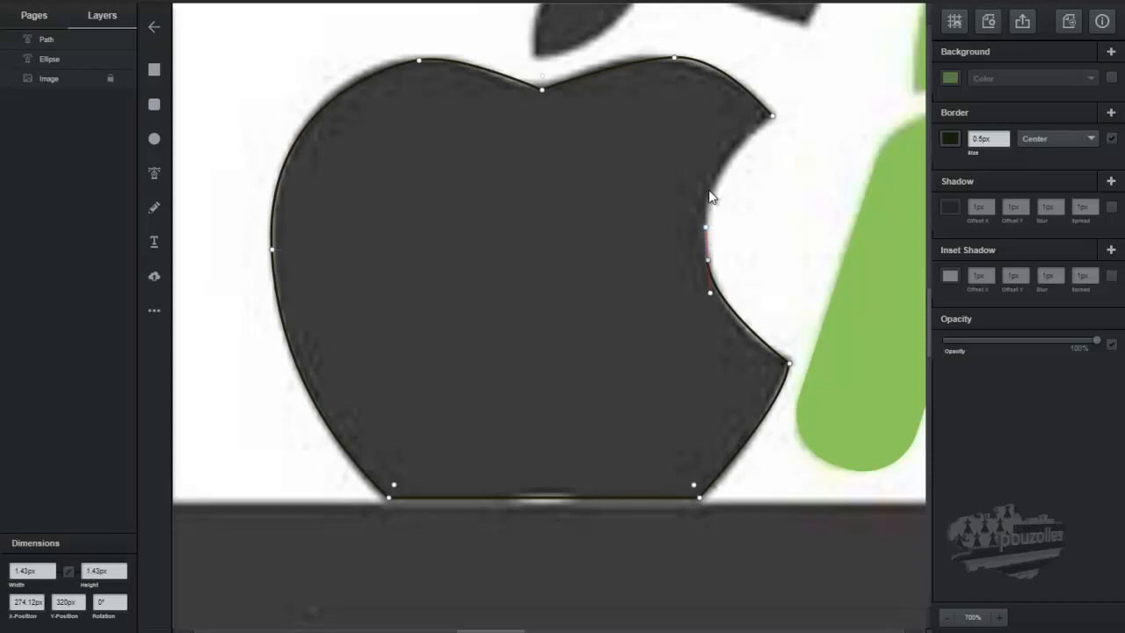
click(772, 115)
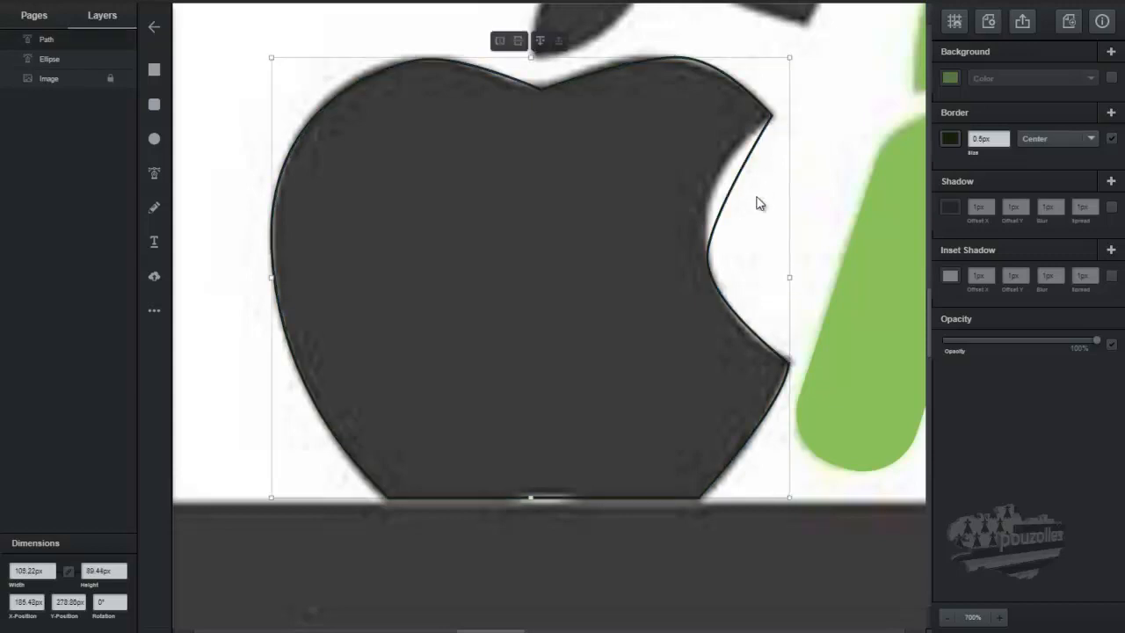
Step: Adjust the curve handles at the apple's upper bite tip and right-hand lobe so the outline follows the bite and upper edge
double_click(758, 101)
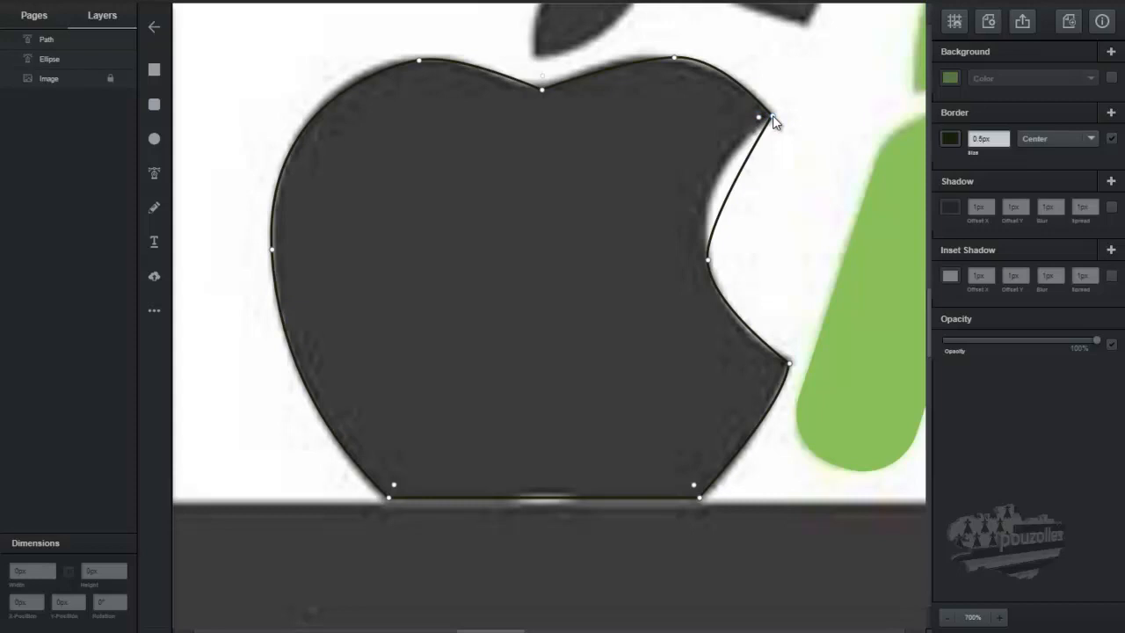
double_click(773, 116)
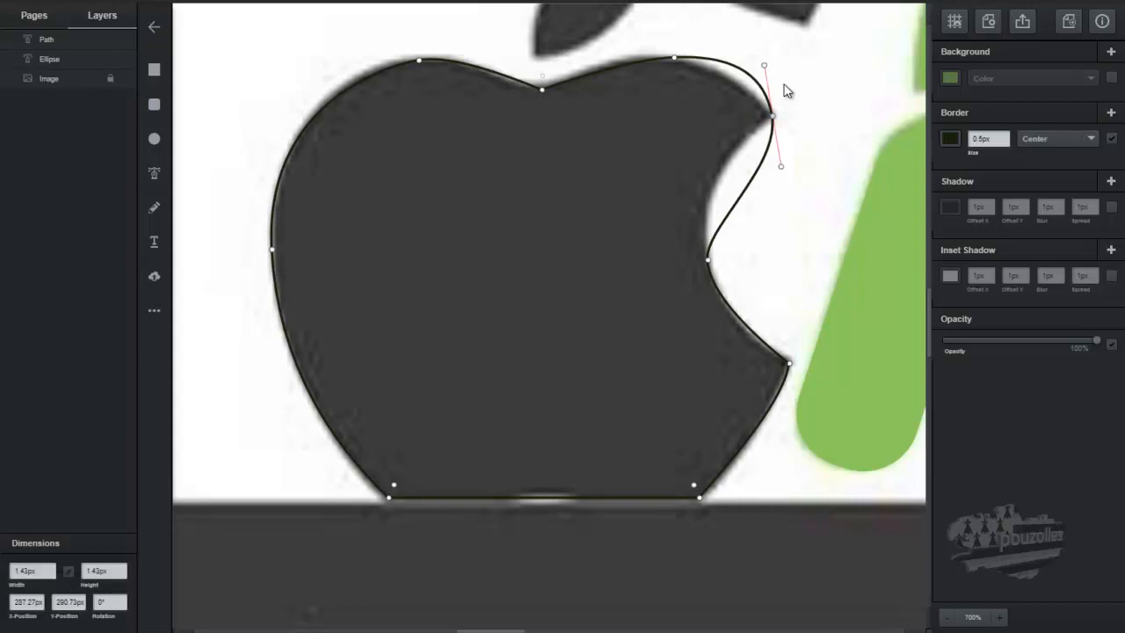
drag(764, 64, 750, 87)
drag(782, 167, 697, 174)
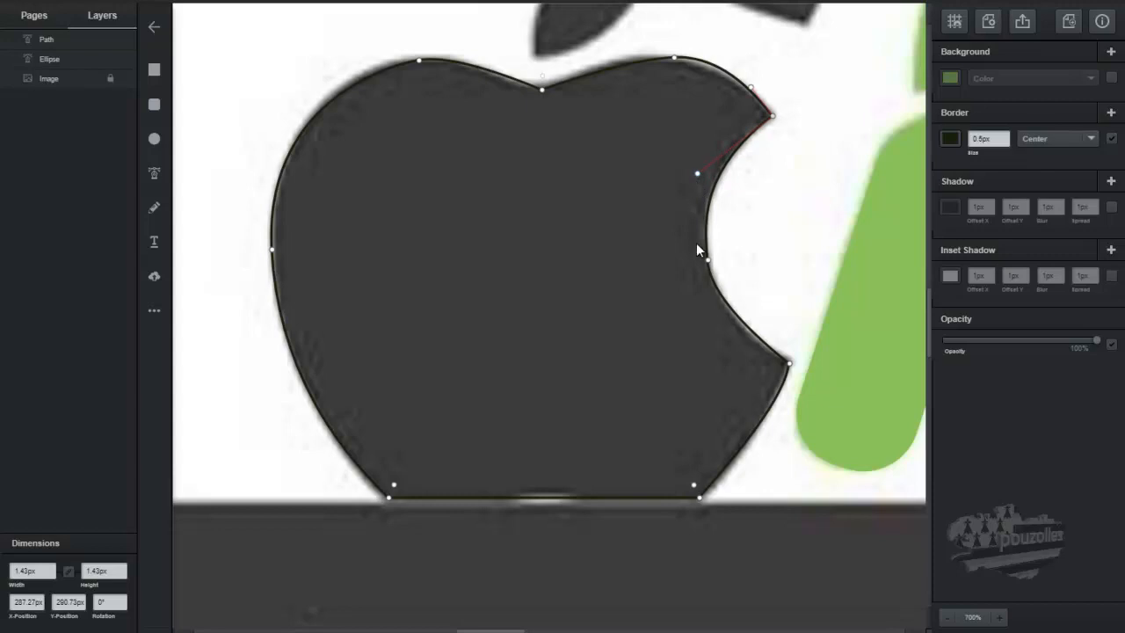
click(790, 366)
click(674, 57)
drag(719, 58, 717, 64)
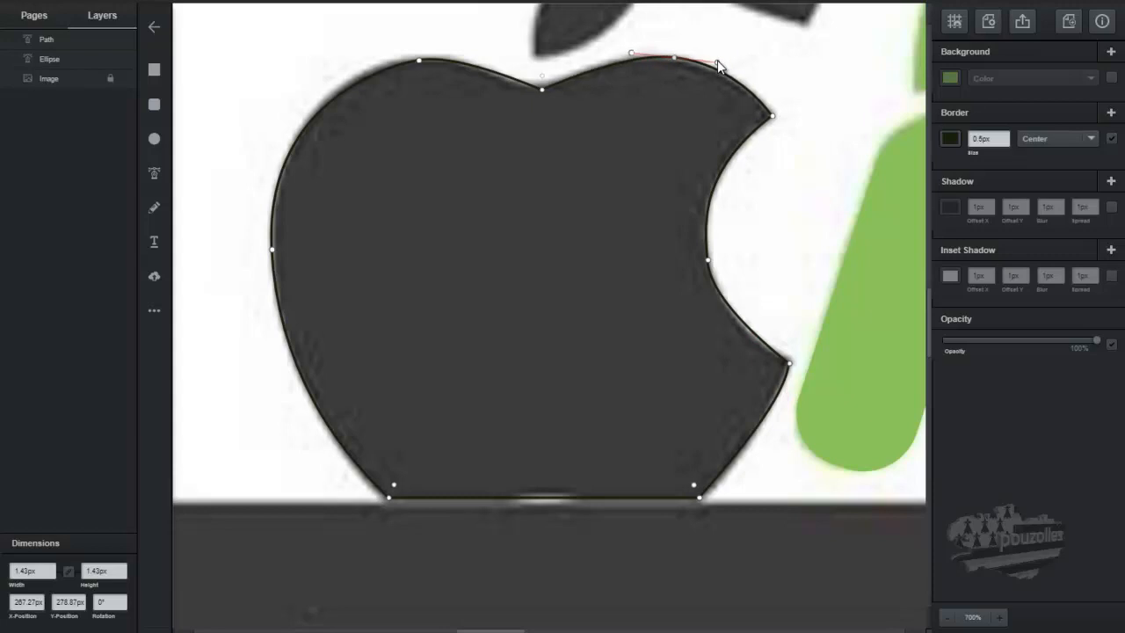
click(541, 91)
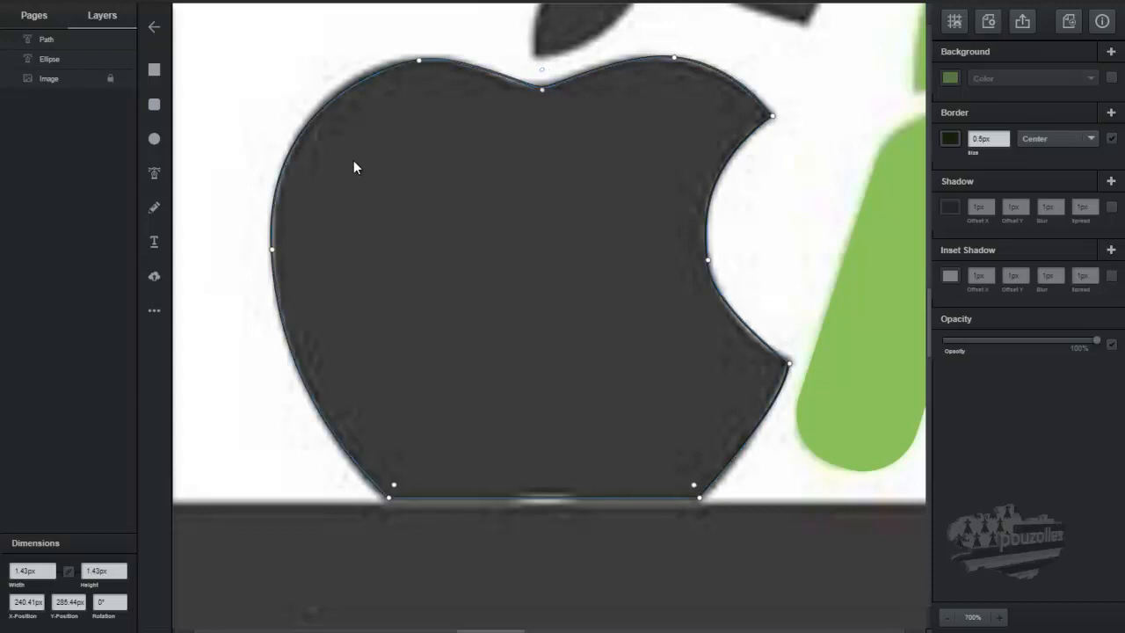
Step: Trace the leaf above the apple as a closed Pen path, from its upper tip around the lower tip and back
scroll(361, 167, down, 2)
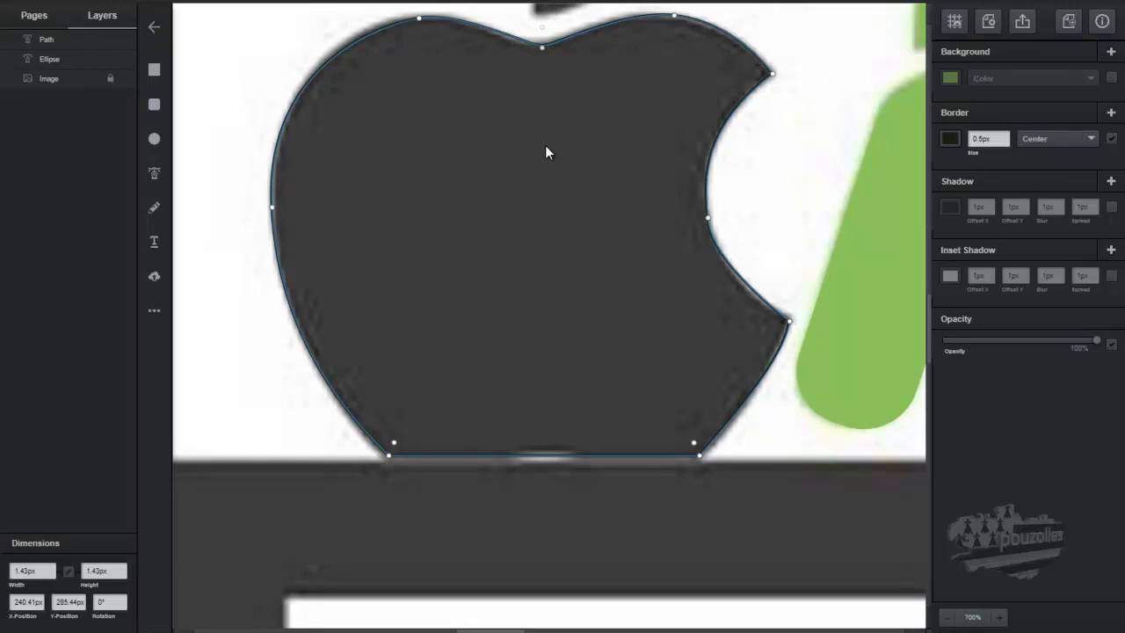
scroll(539, 156, up, 9)
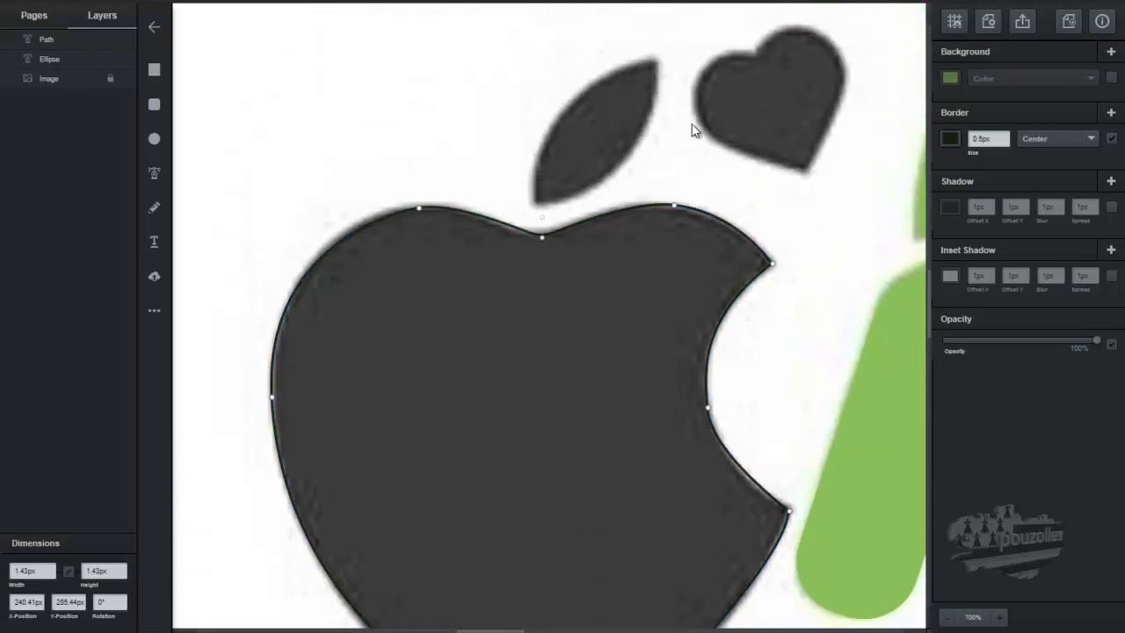
click(154, 174)
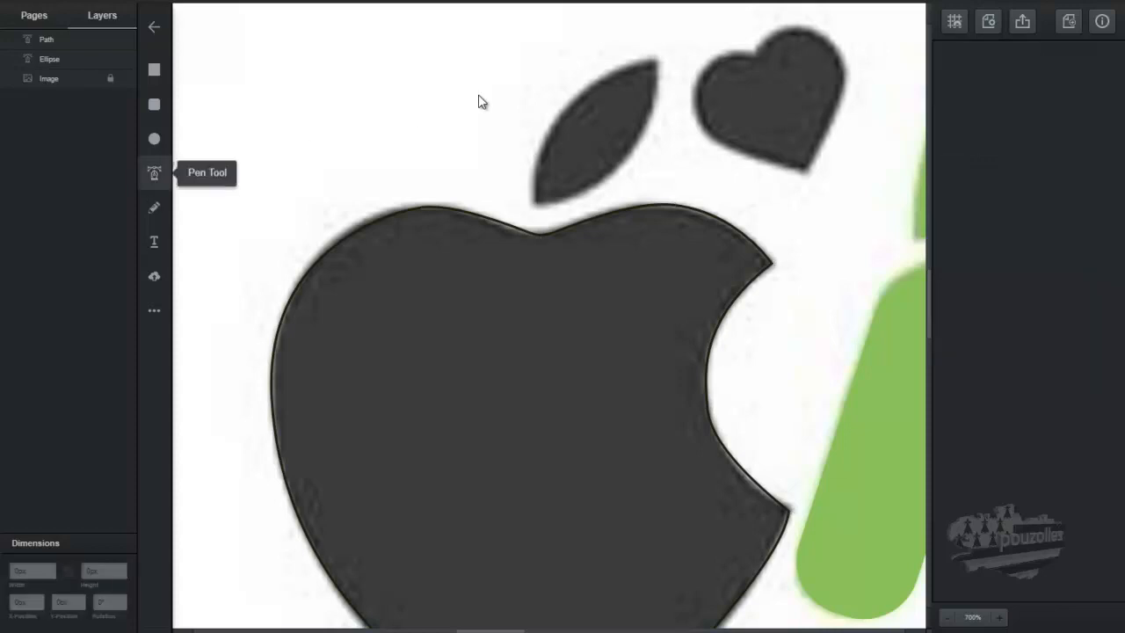
click(654, 59)
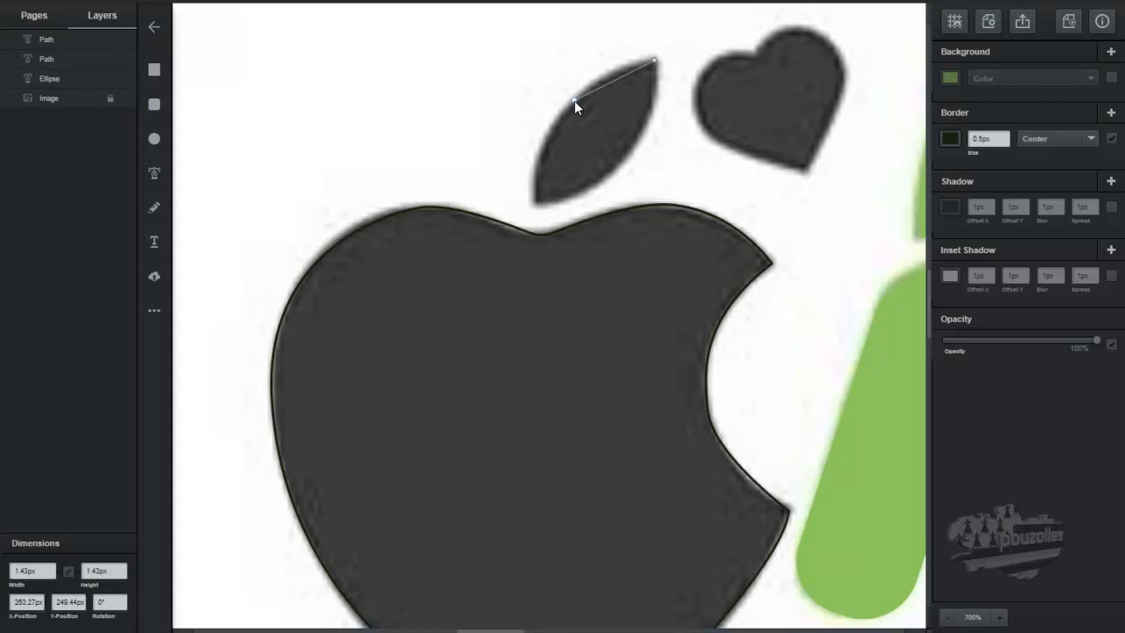
drag(574, 100, 555, 126)
click(536, 205)
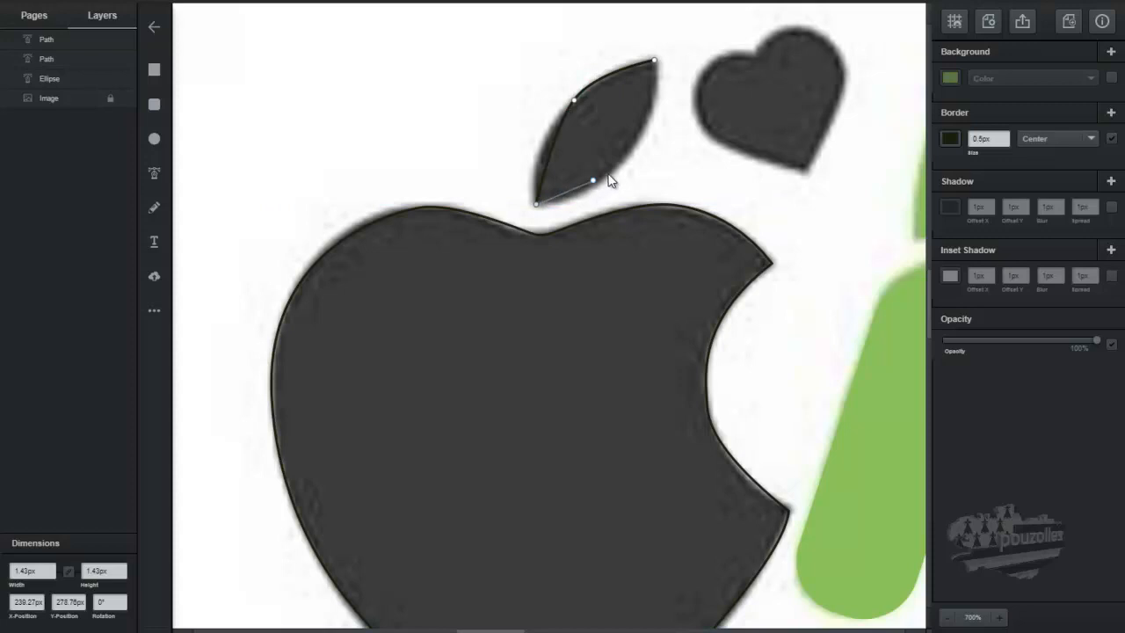
drag(626, 161, 647, 131)
click(655, 59)
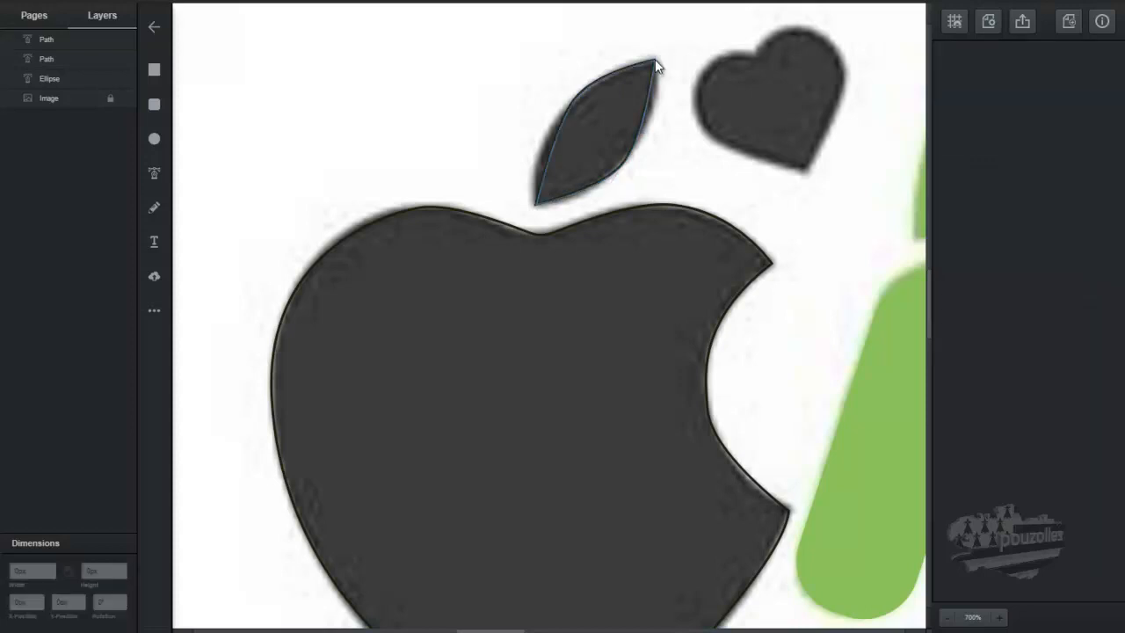
Step: Smooth the leaf path's two side nodes so both edges curve along the bitmap's leaf, and finish editing the path
click(585, 86)
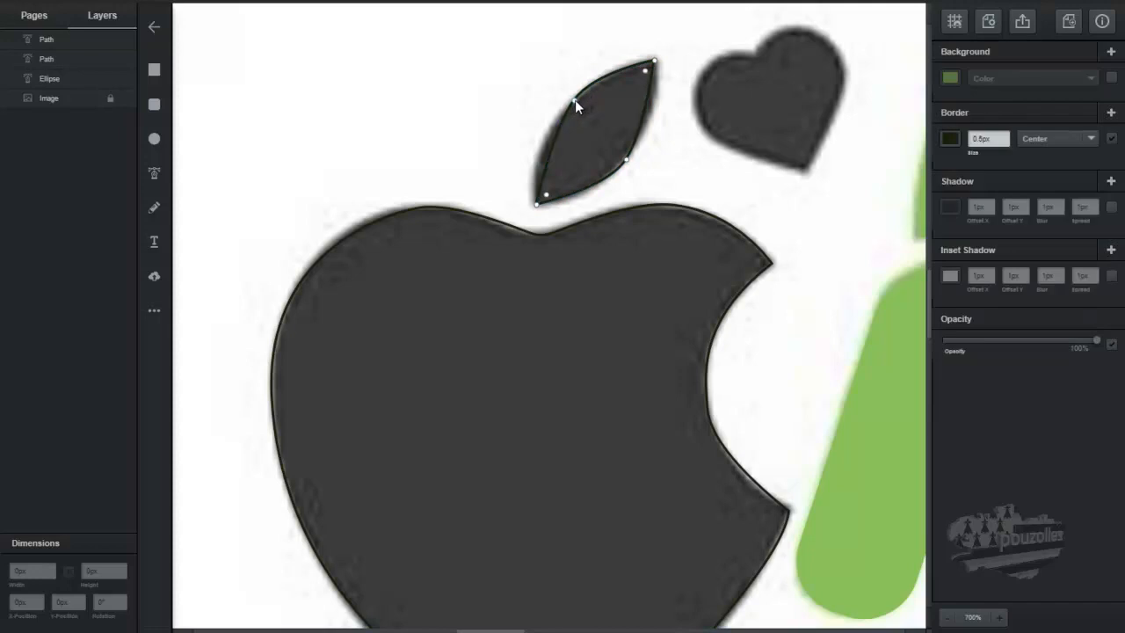
click(574, 99)
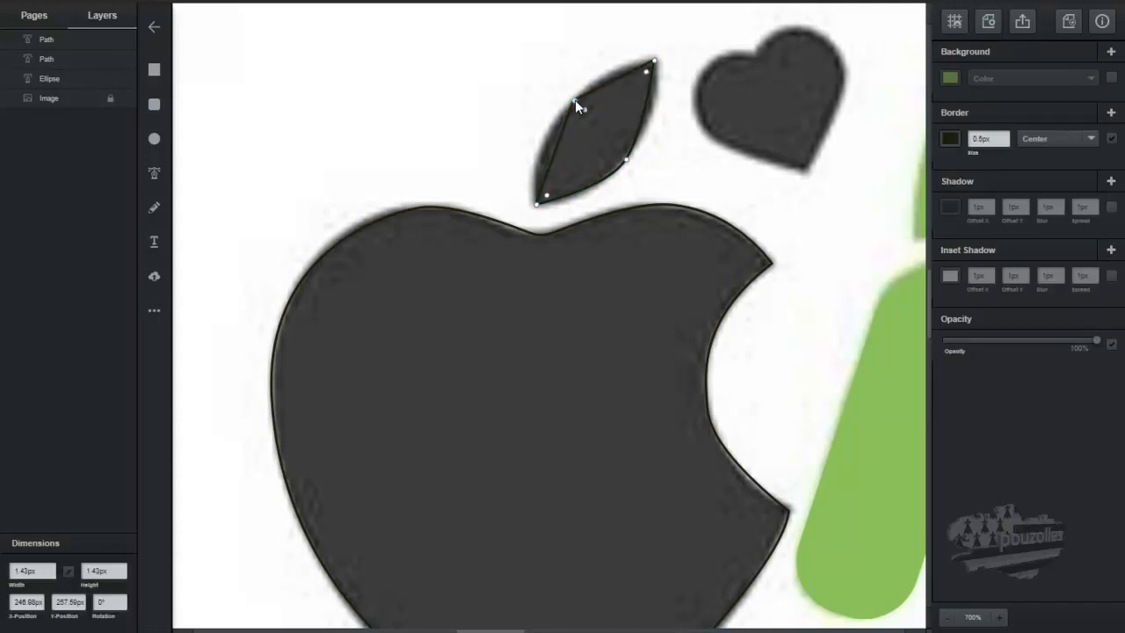
drag(575, 99, 533, 139)
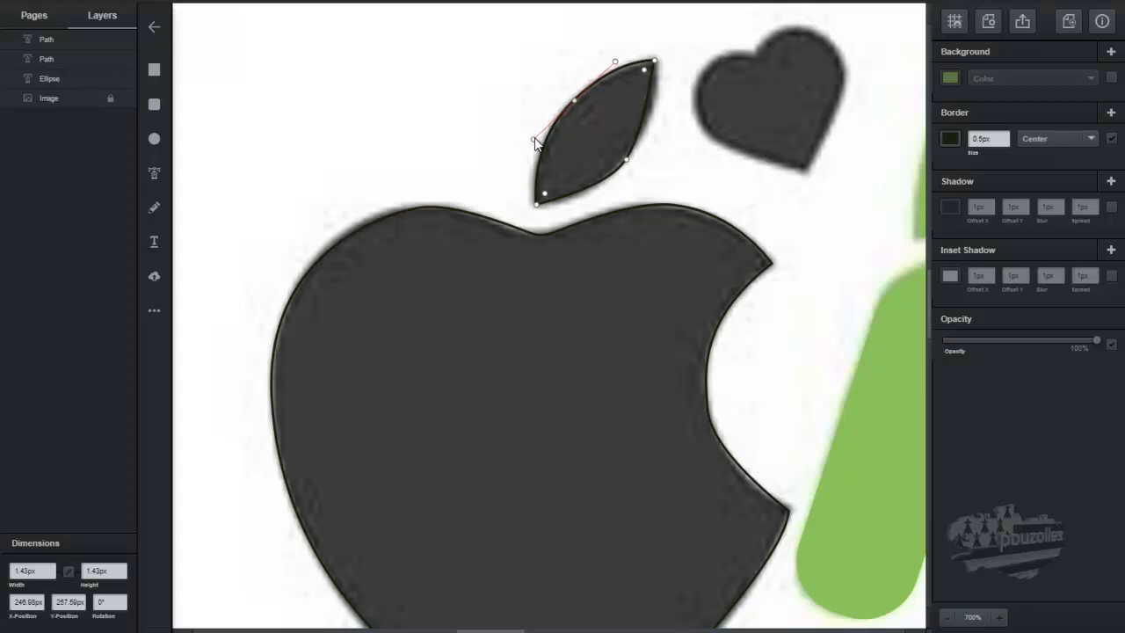
click(626, 159)
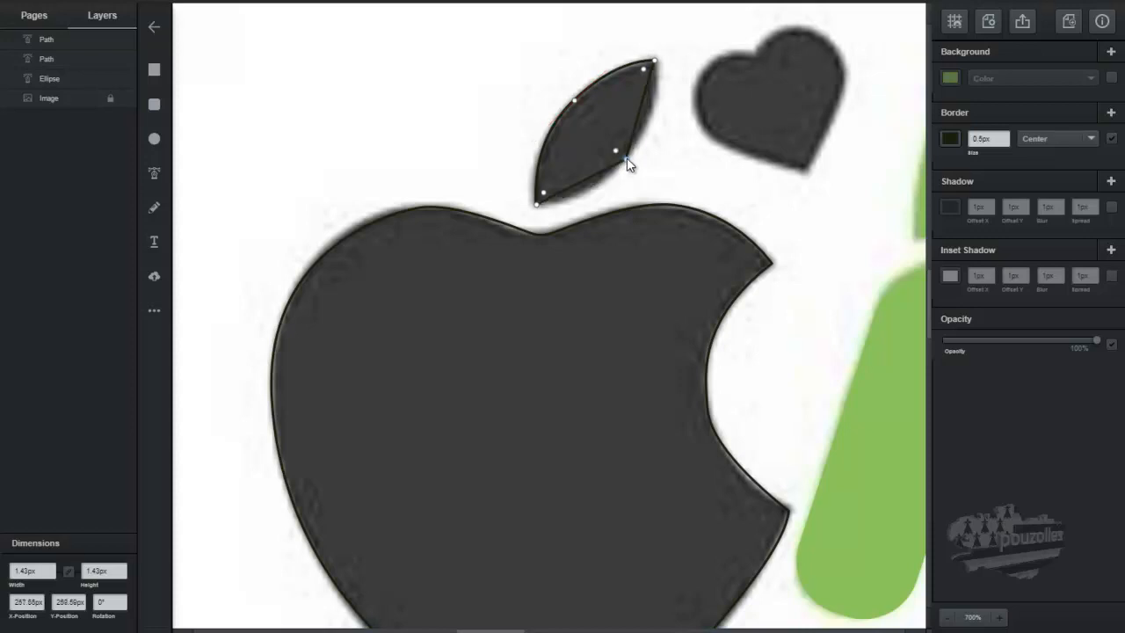
drag(626, 159, 657, 128)
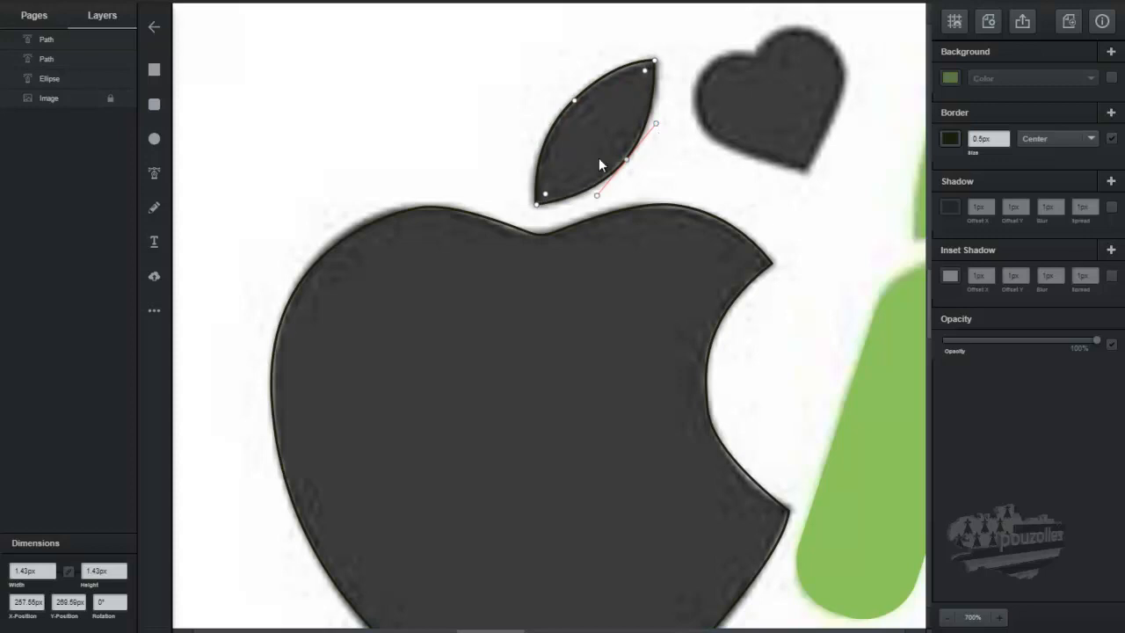
key(Escape)
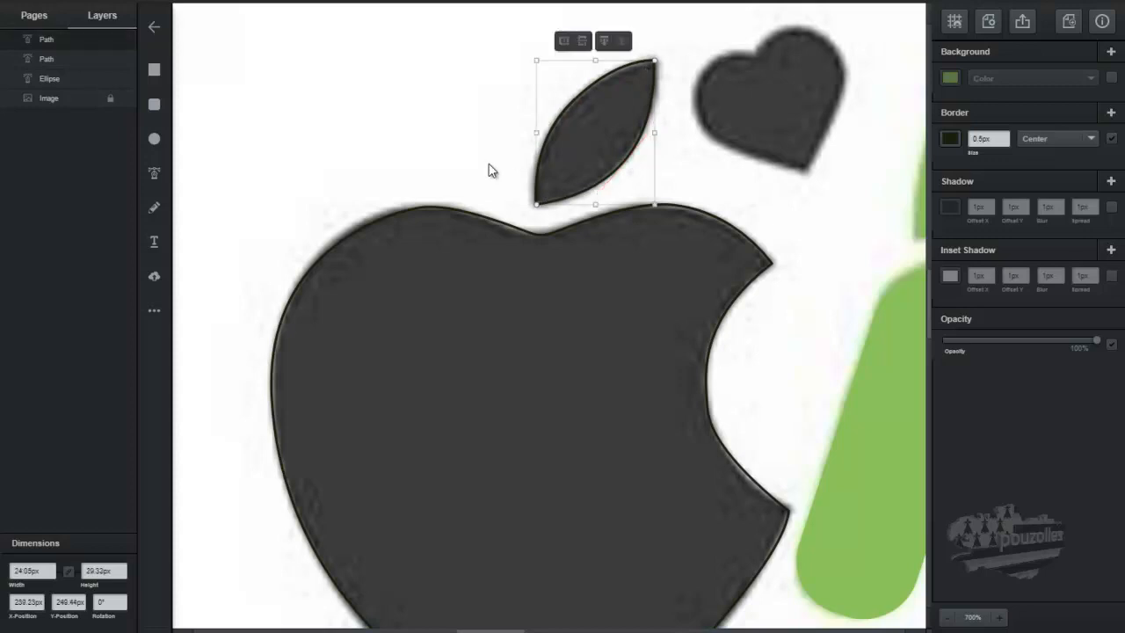
Step: Trace the heart as a closed Pen path from its notch around the left-hand side, bottom tip and right-hand side
click(154, 173)
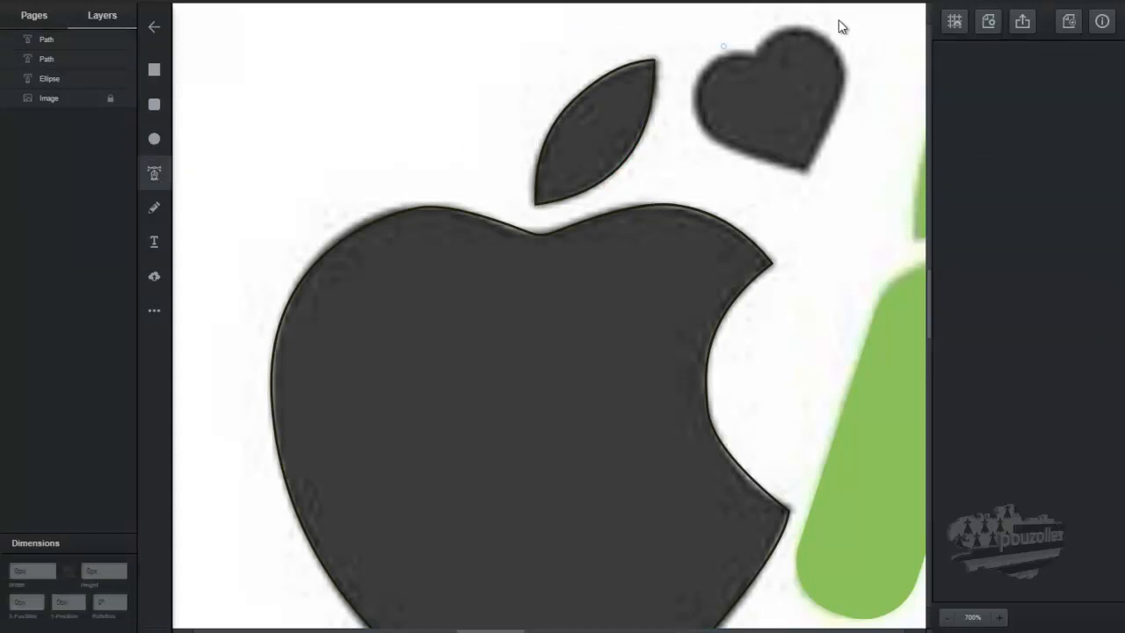
scroll(841, 26, up, 3)
scroll(766, 103, down, 1)
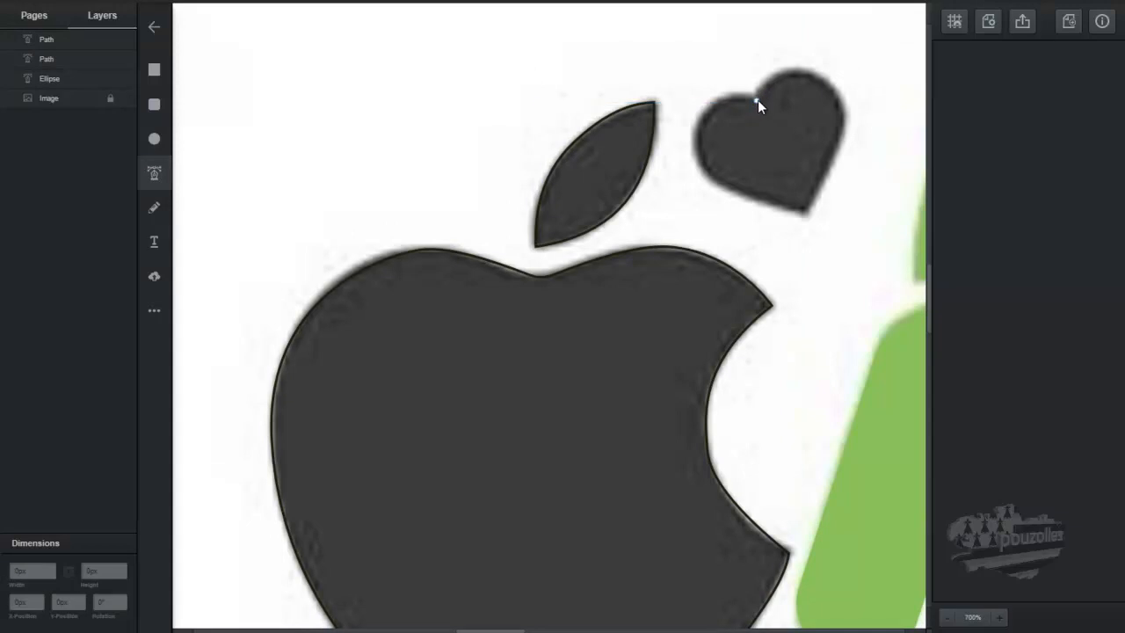
click(757, 99)
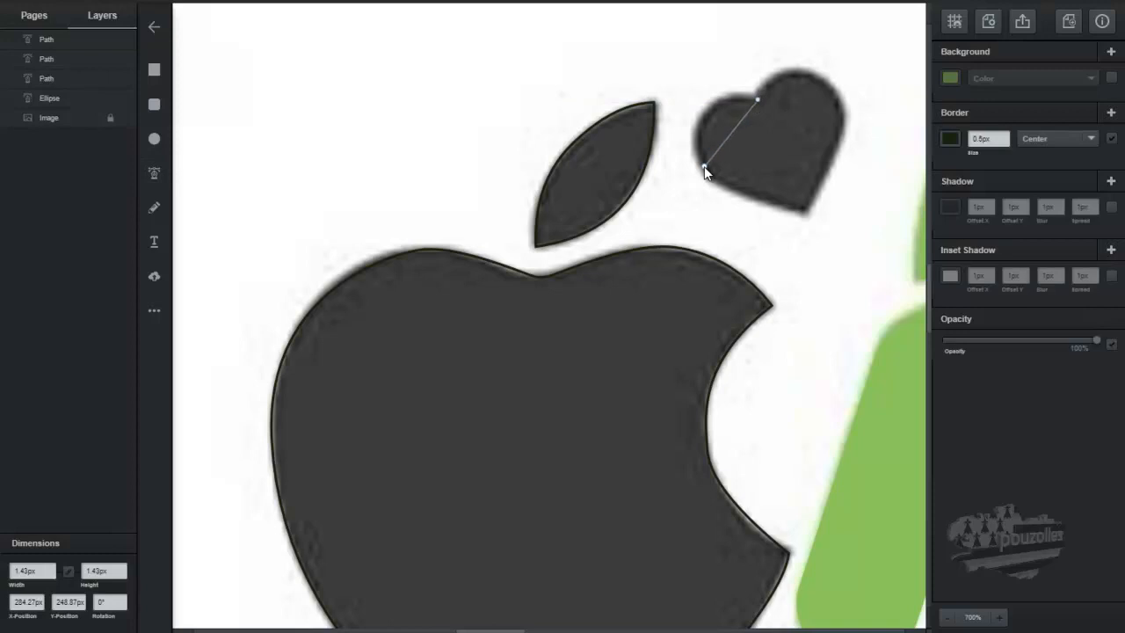
drag(708, 172, 753, 252)
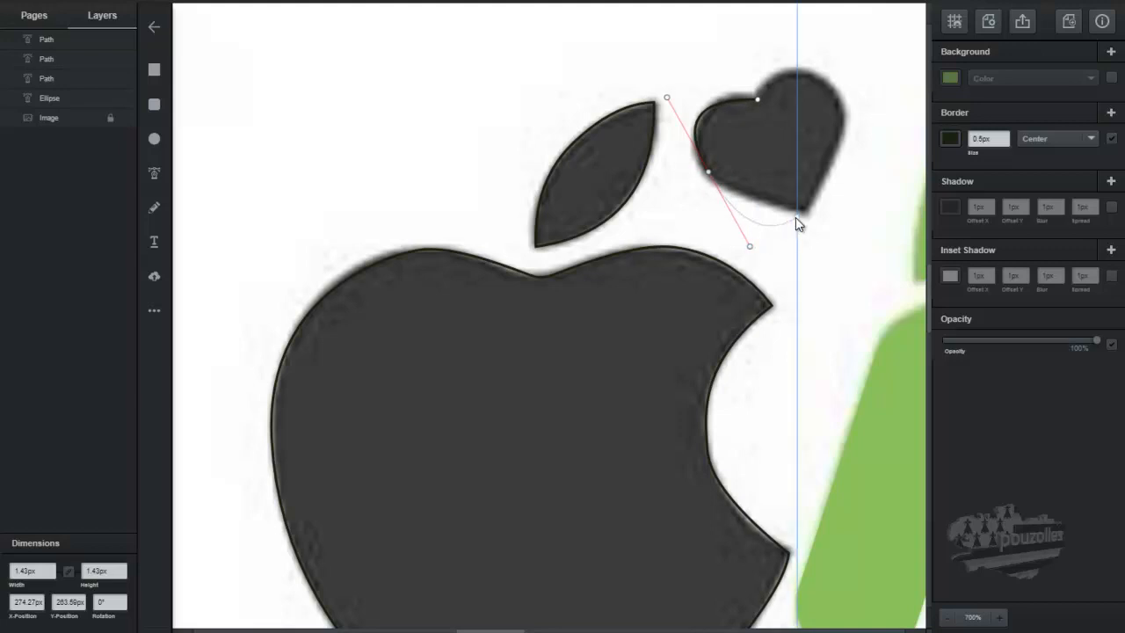
click(806, 215)
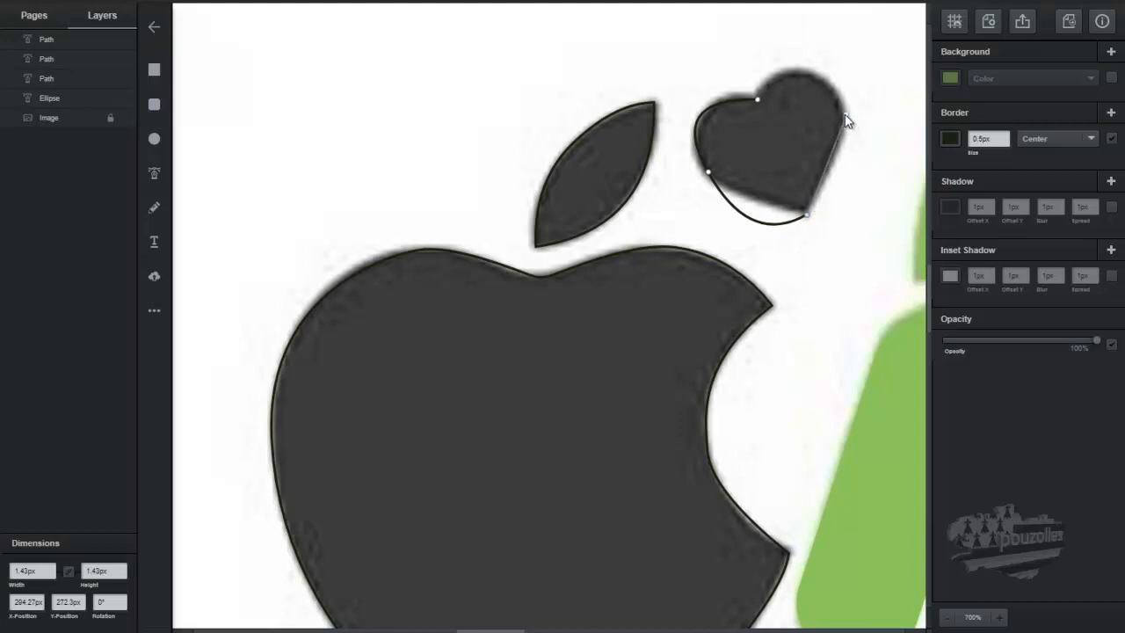
drag(845, 125, 845, 112)
click(759, 95)
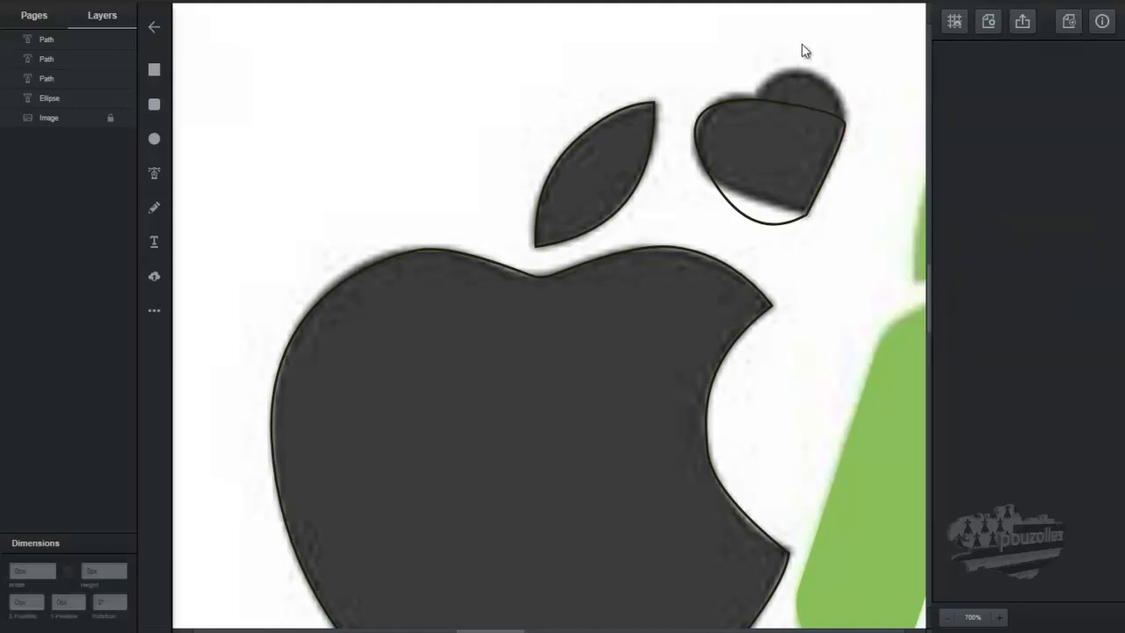
Step: Extend the upper handle of the heart's right-hand node to round the right-hand lobe up to the notch
click(792, 106)
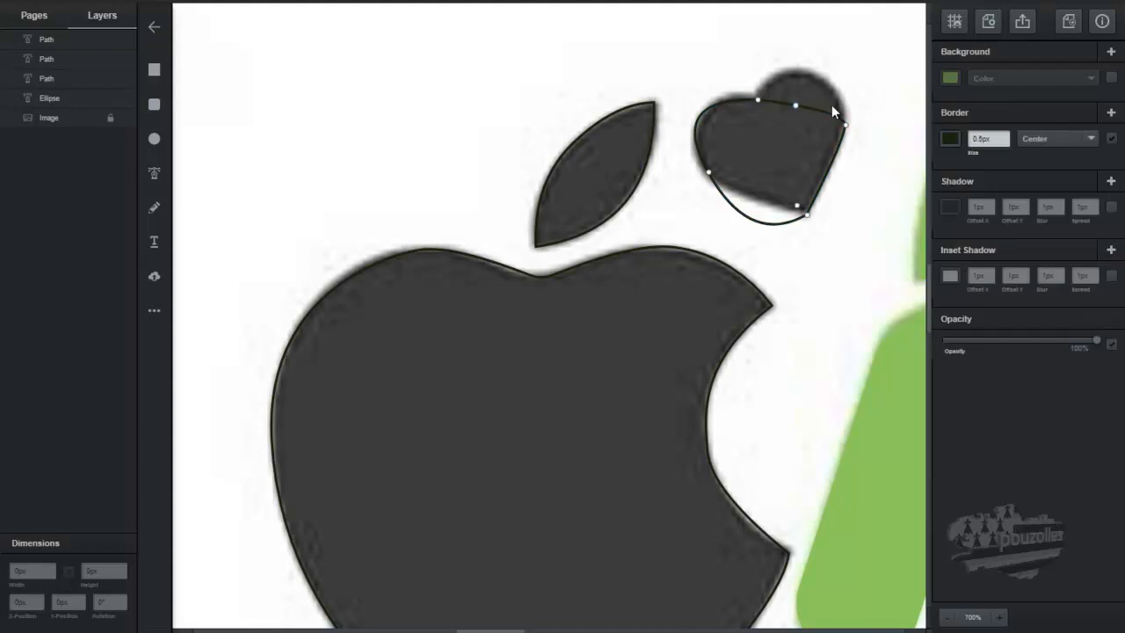
click(845, 122)
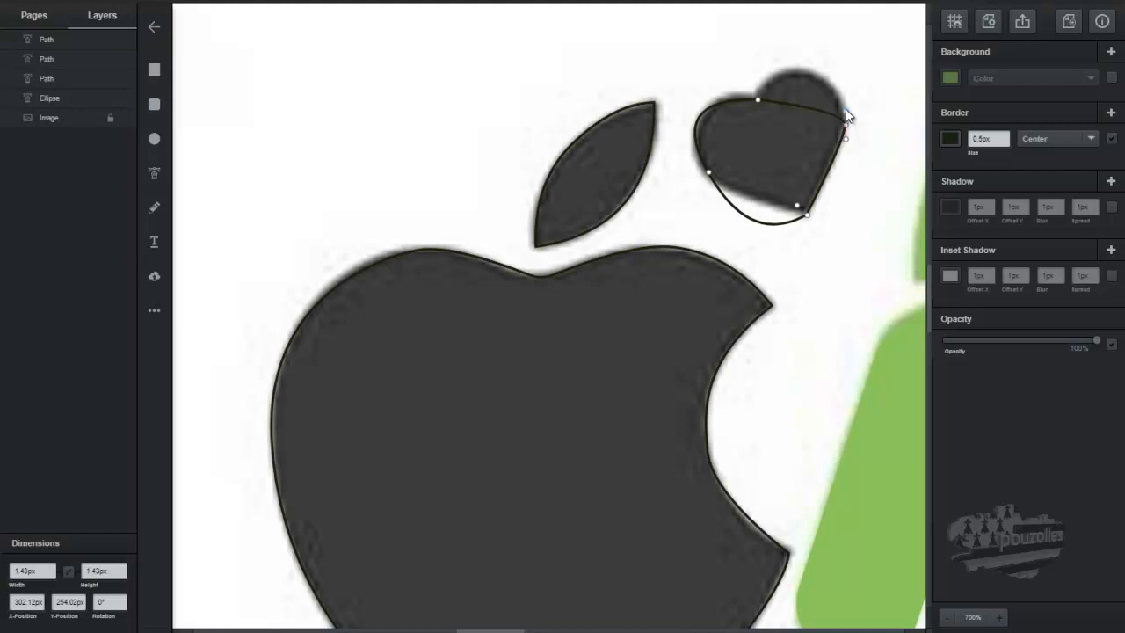
drag(845, 112, 821, 37)
Step: Add curve handles at the heart's bottom tip and fit the lower left-hand edge to the bitmap
click(808, 215)
drag(808, 216, 824, 196)
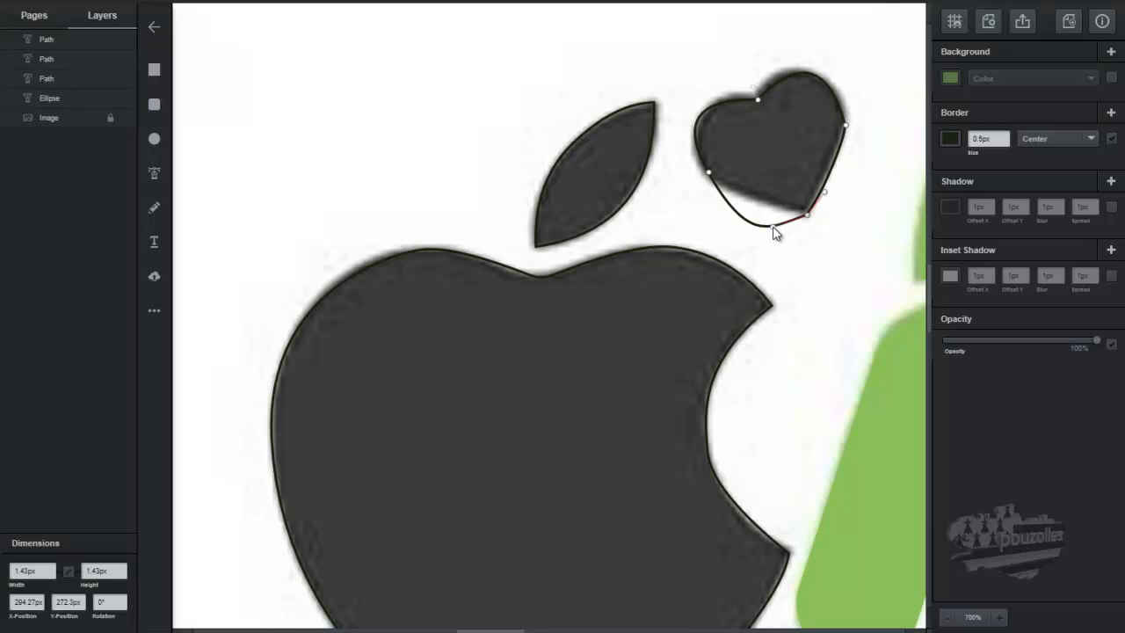
drag(771, 221, 779, 202)
click(710, 174)
drag(754, 245, 772, 221)
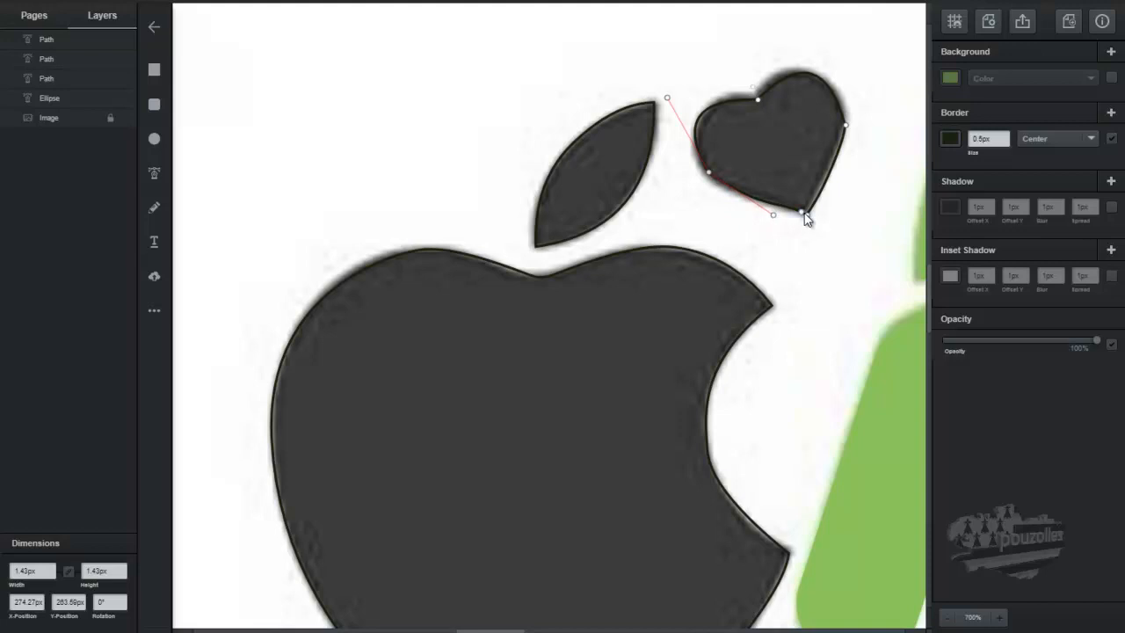
click(808, 216)
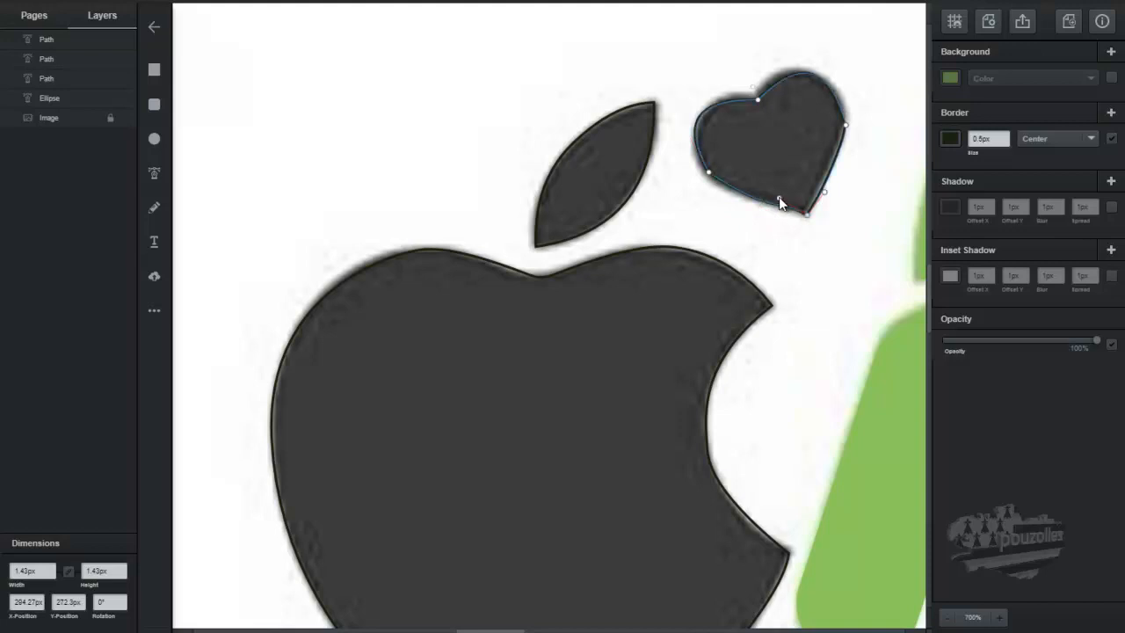
drag(779, 204, 770, 209)
Step: Fine-tune both handles of the heart's left-hand node to refine its lower edge and left-hand lobe
click(717, 178)
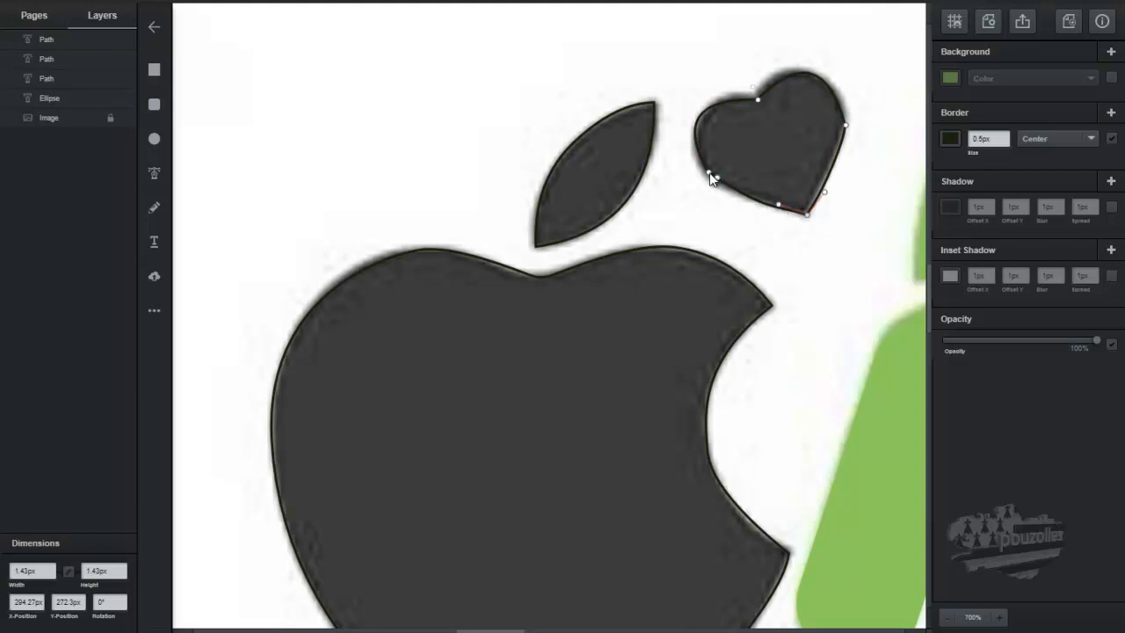
click(709, 174)
drag(766, 216, 775, 212)
click(710, 176)
mouse_move(668, 97)
mouse_down()
mouse_move(682, 78)
mouse_move(675, 85)
mouse_up()
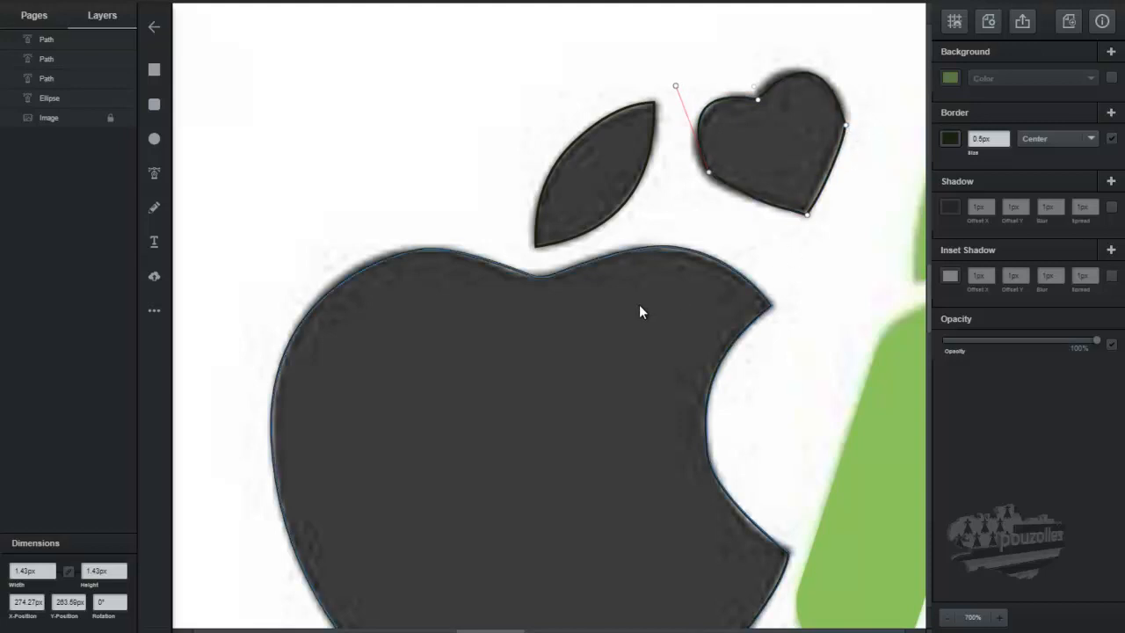
Step: Fill the heart, leaf and apple with the dark grey sampled from the bitmap's bench and remove their borders
scroll(641, 304, down, 5)
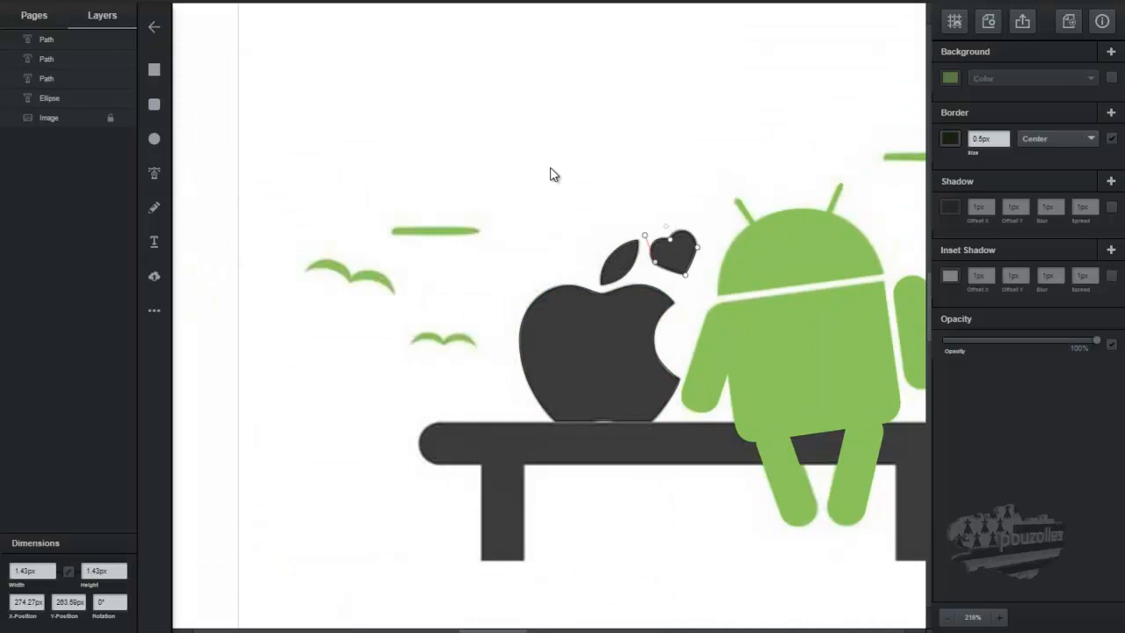
key(Escape)
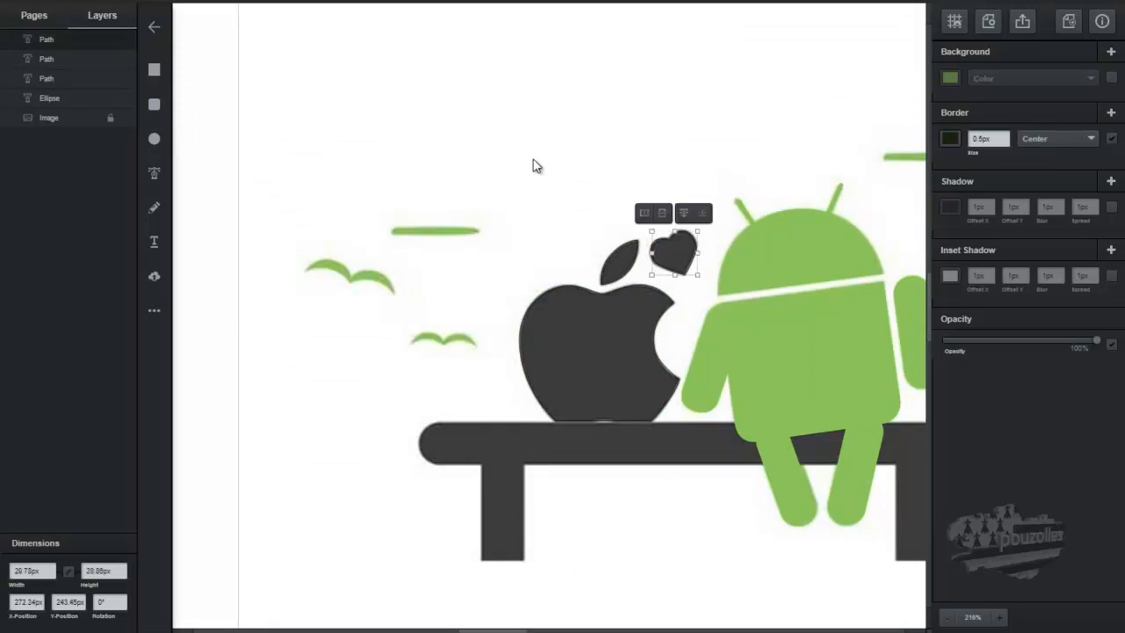
shift+click(618, 258)
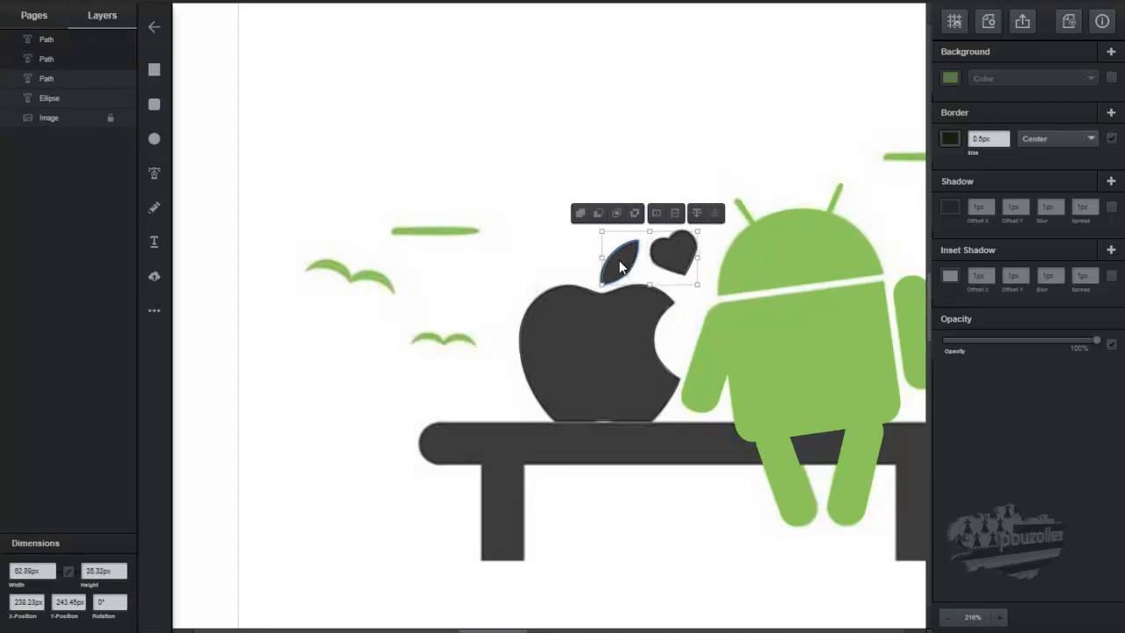
shift+click(602, 335)
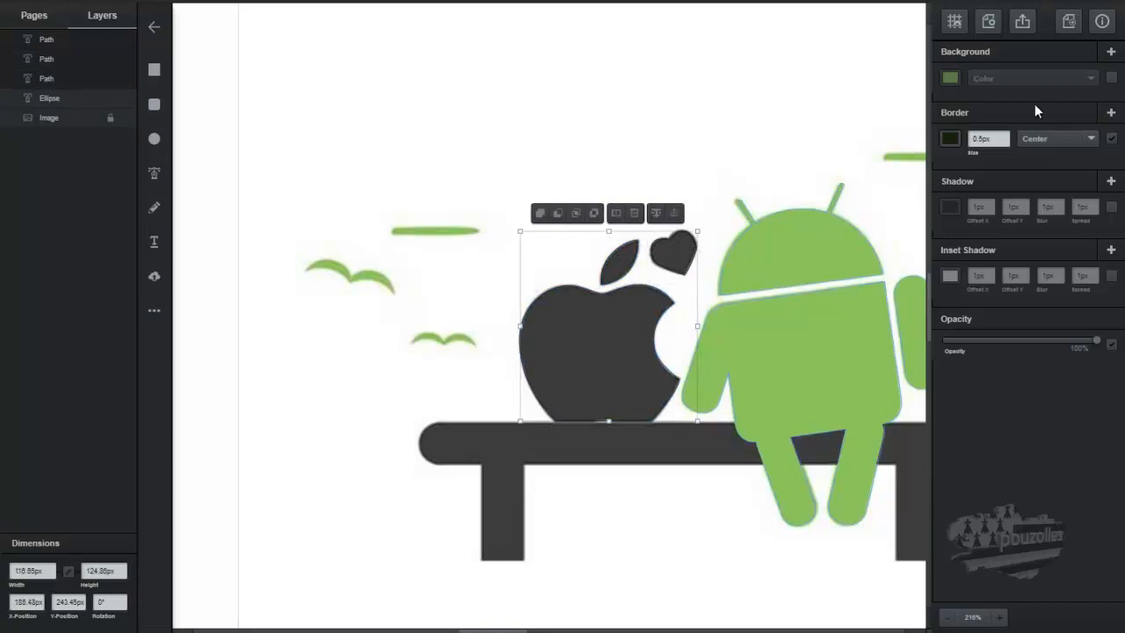
click(949, 78)
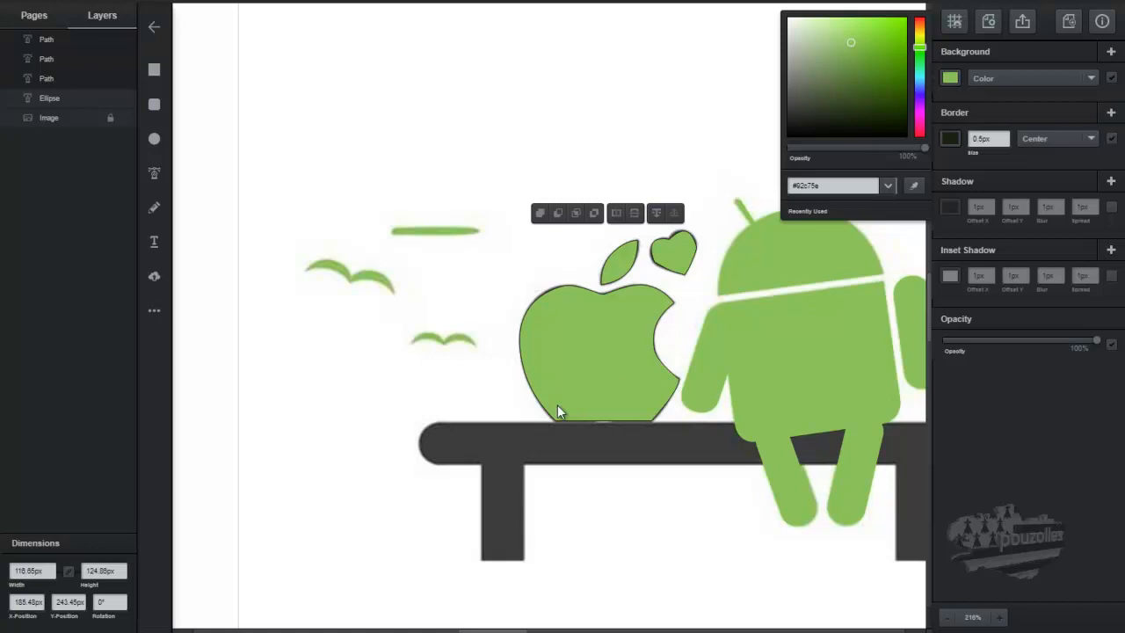
click(911, 187)
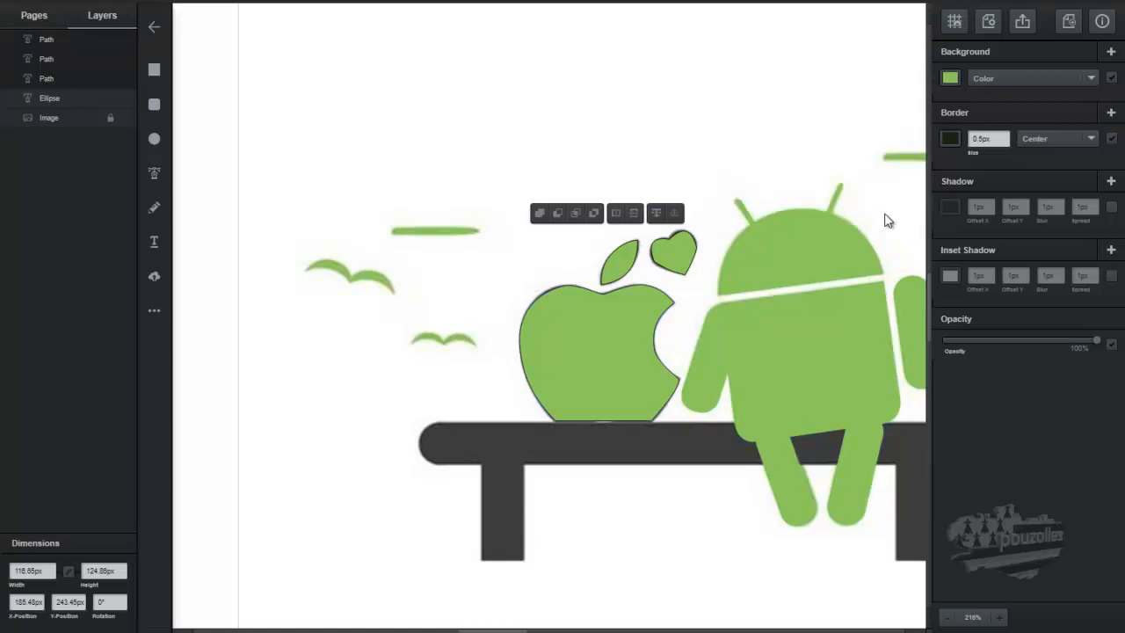
click(535, 438)
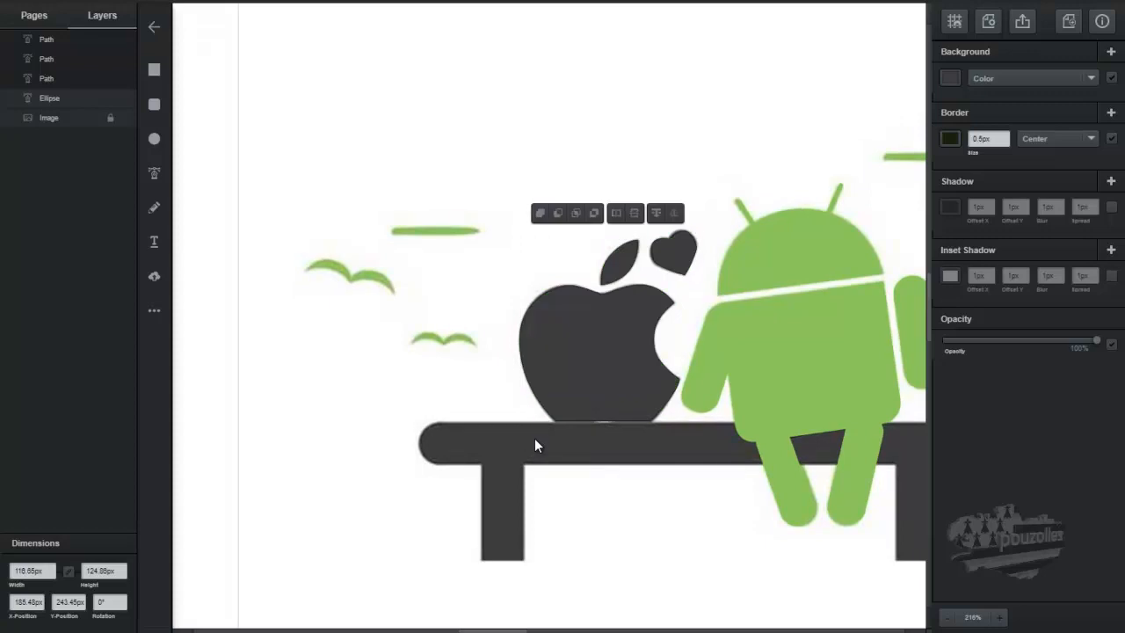
click(1111, 139)
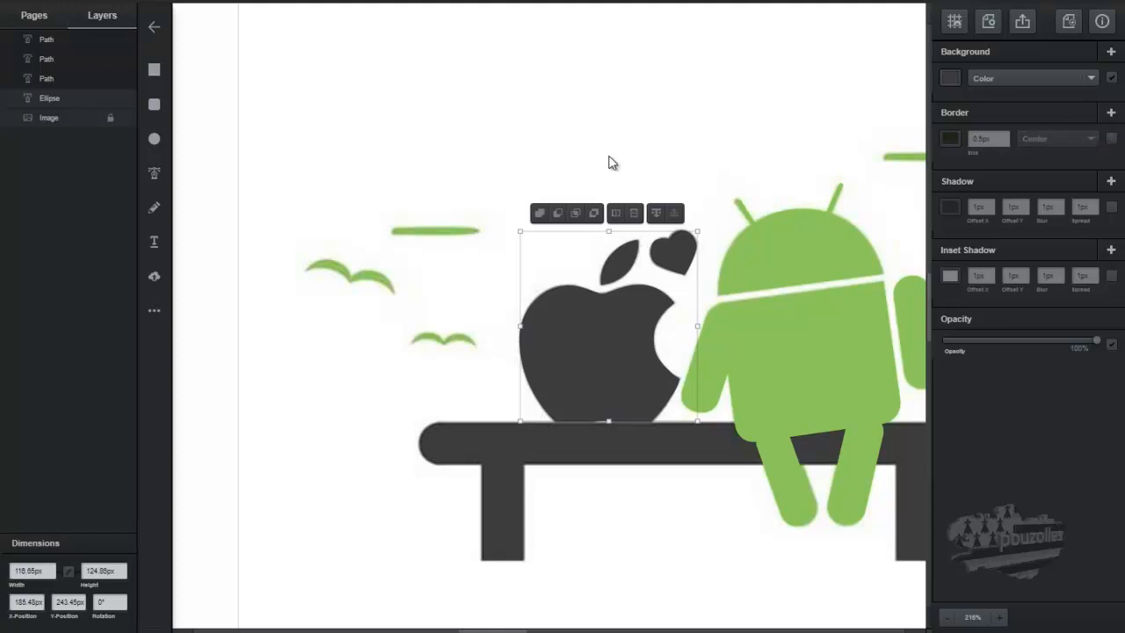
click(540, 213)
key(ctrl+z)
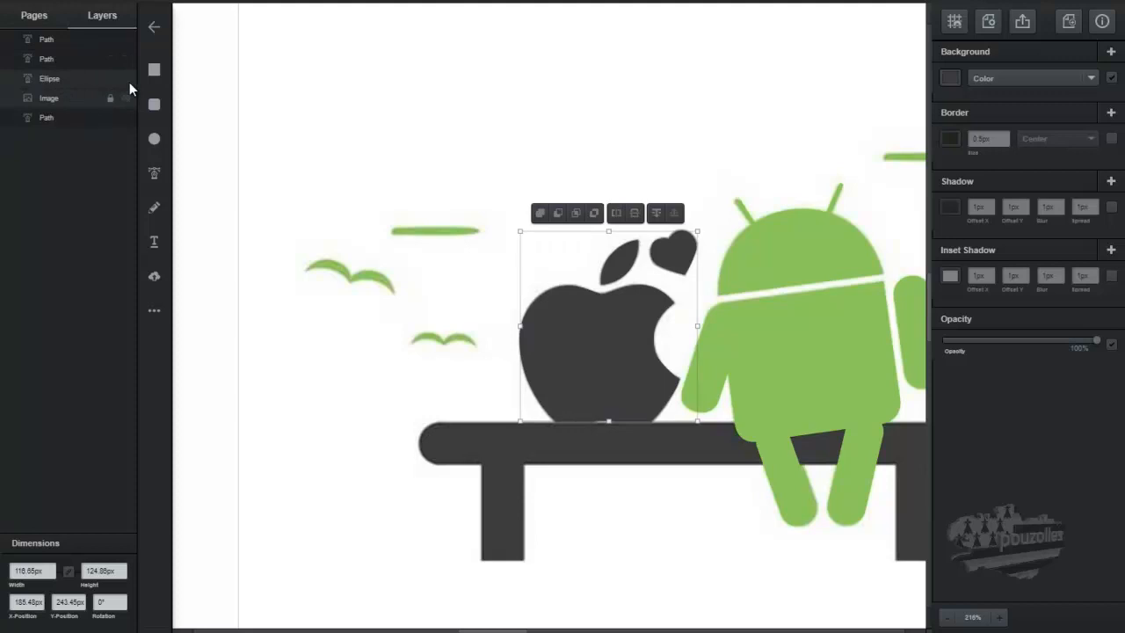
click(539, 215)
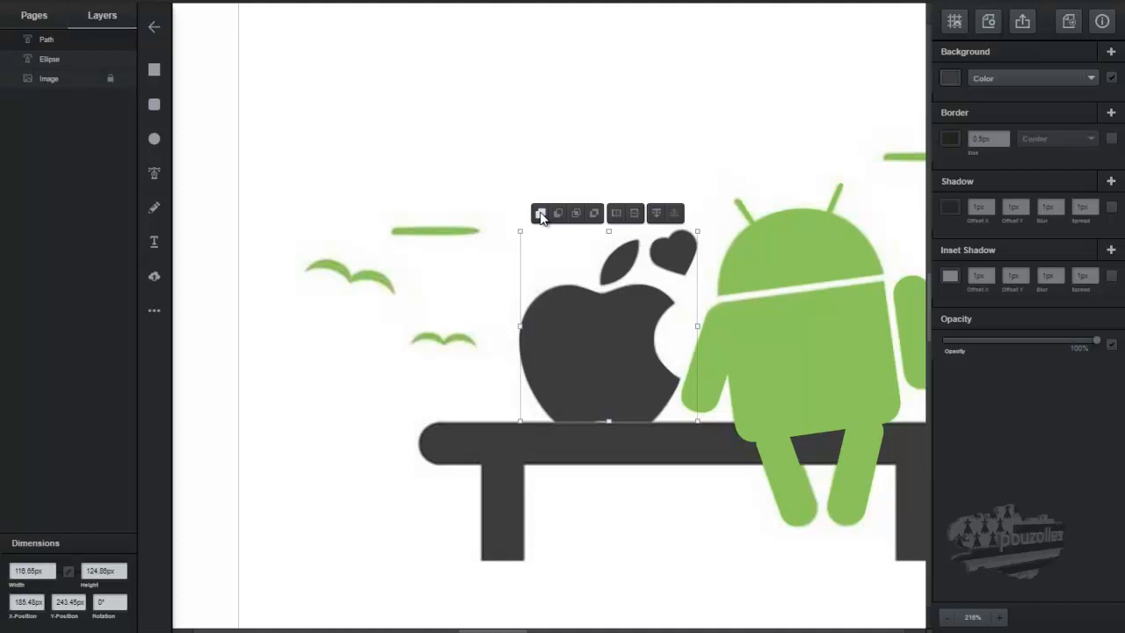
key(ctrl+z)
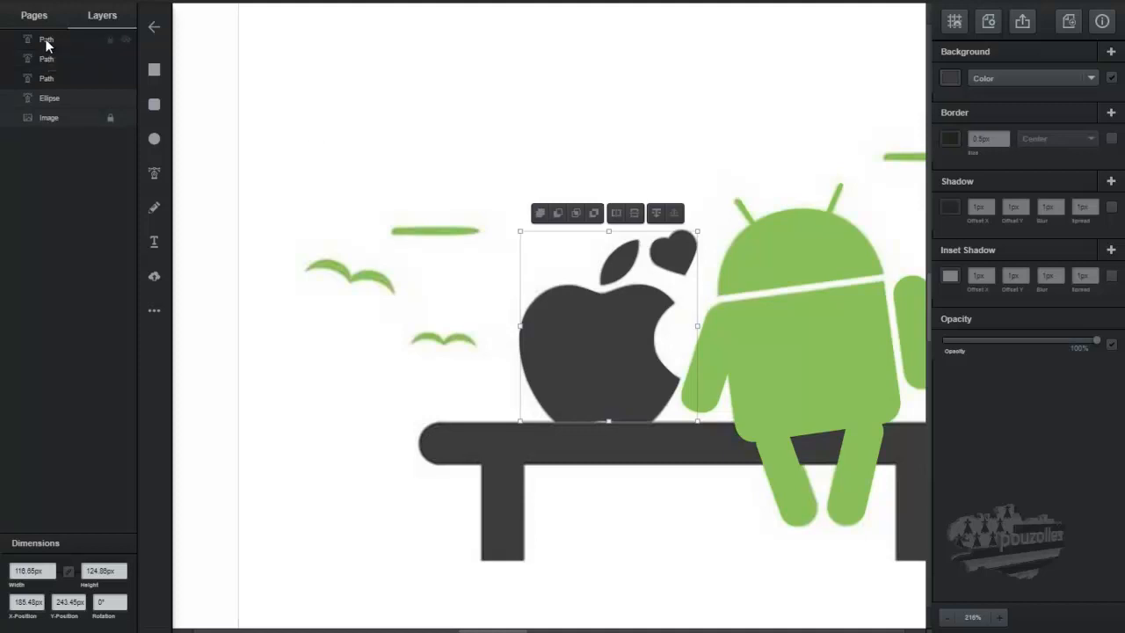
Step: Select the leaf, heart and apple paths together and unite them into one shape
click(45, 39)
click(46, 38)
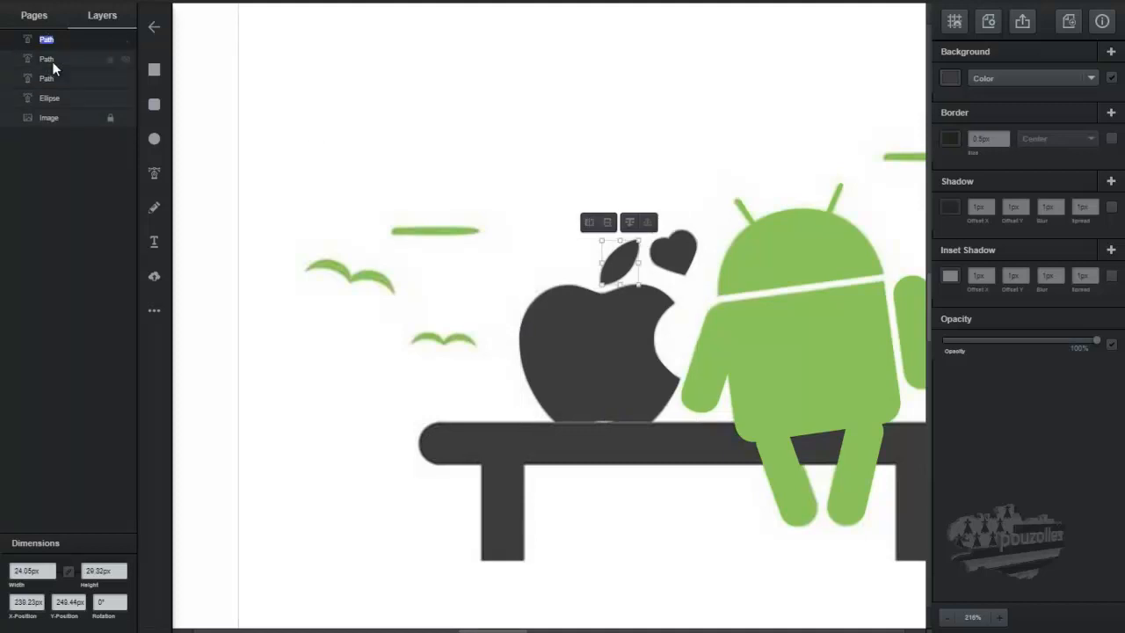
shift+click(52, 60)
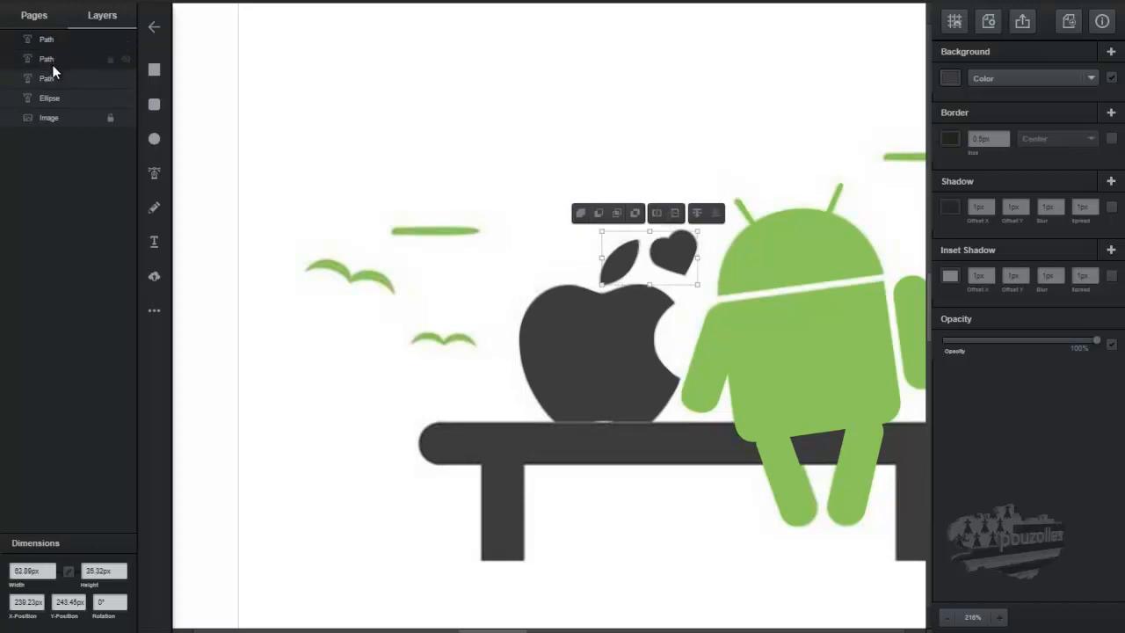
shift+click(51, 79)
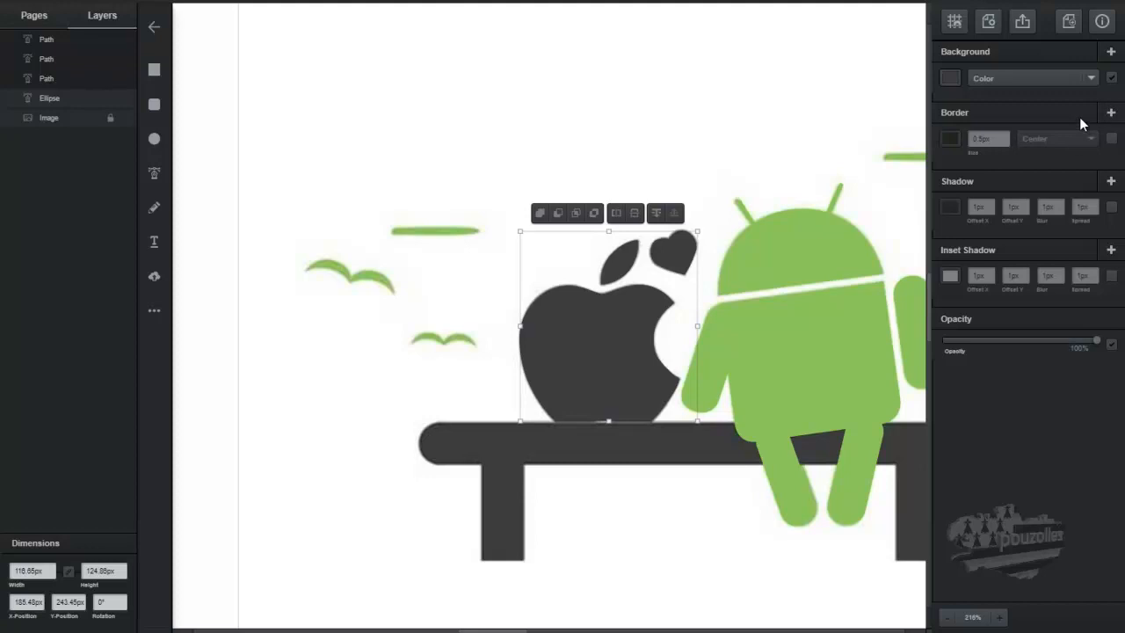
click(540, 216)
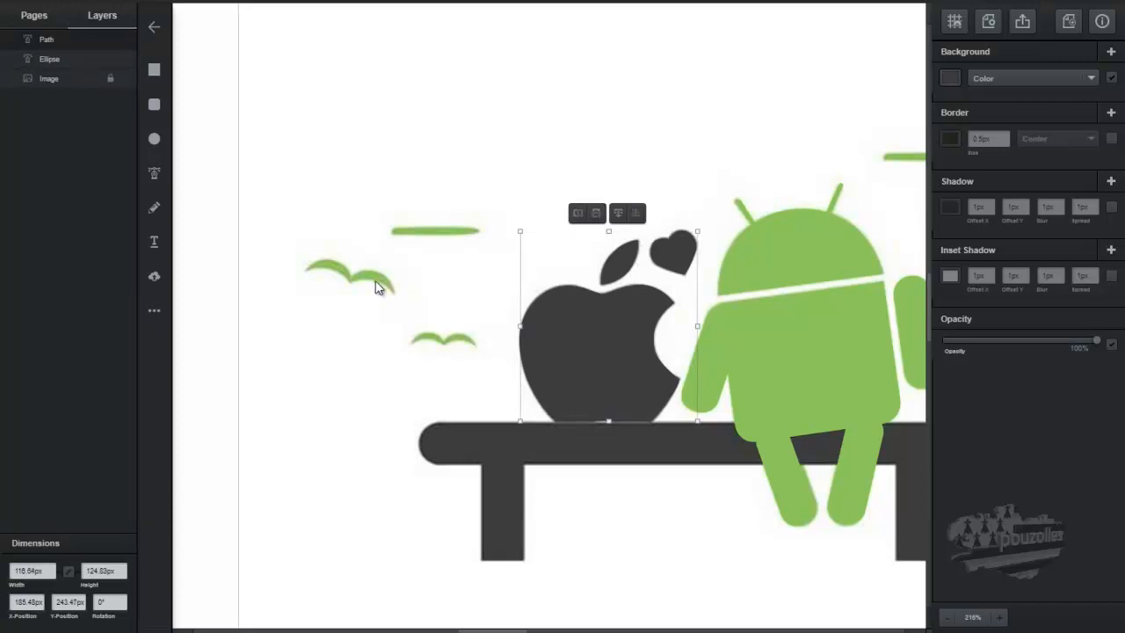
Step: Test-move the united apple shape, undo the move, and briefly hide and restore the bitmap to check the tracing
drag(584, 326, 498, 200)
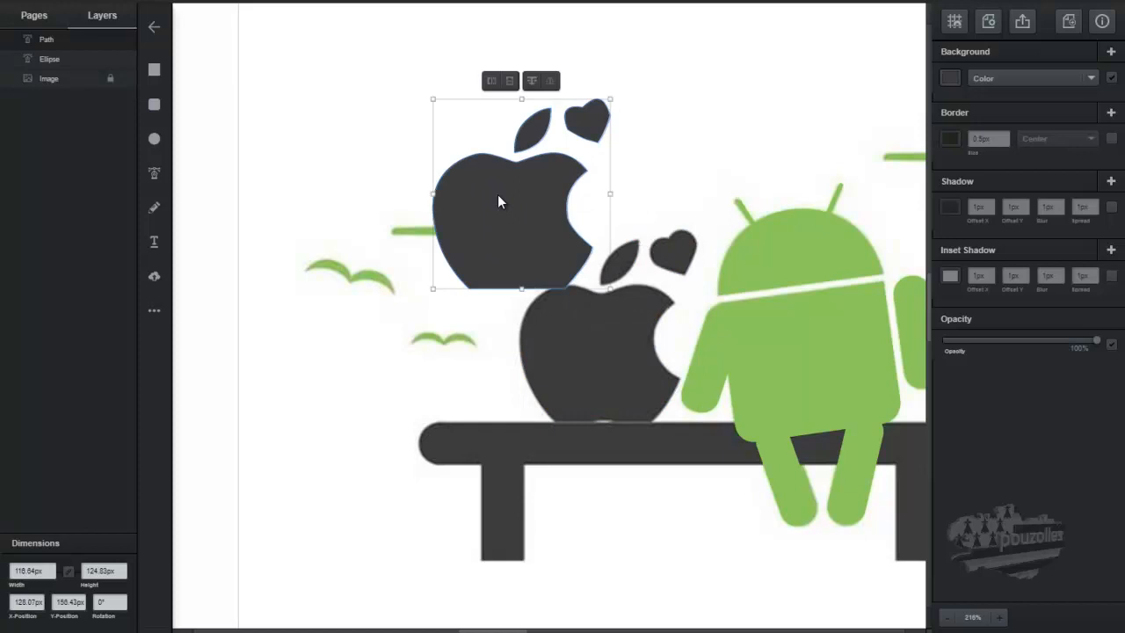
key(ctrl+z)
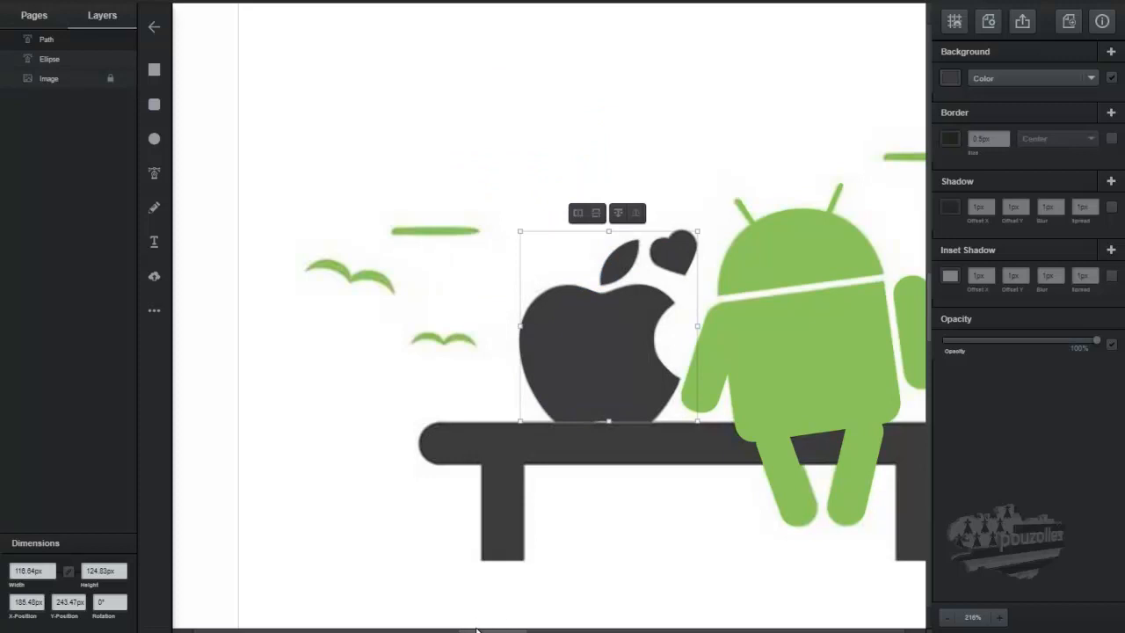
drag(477, 630, 542, 630)
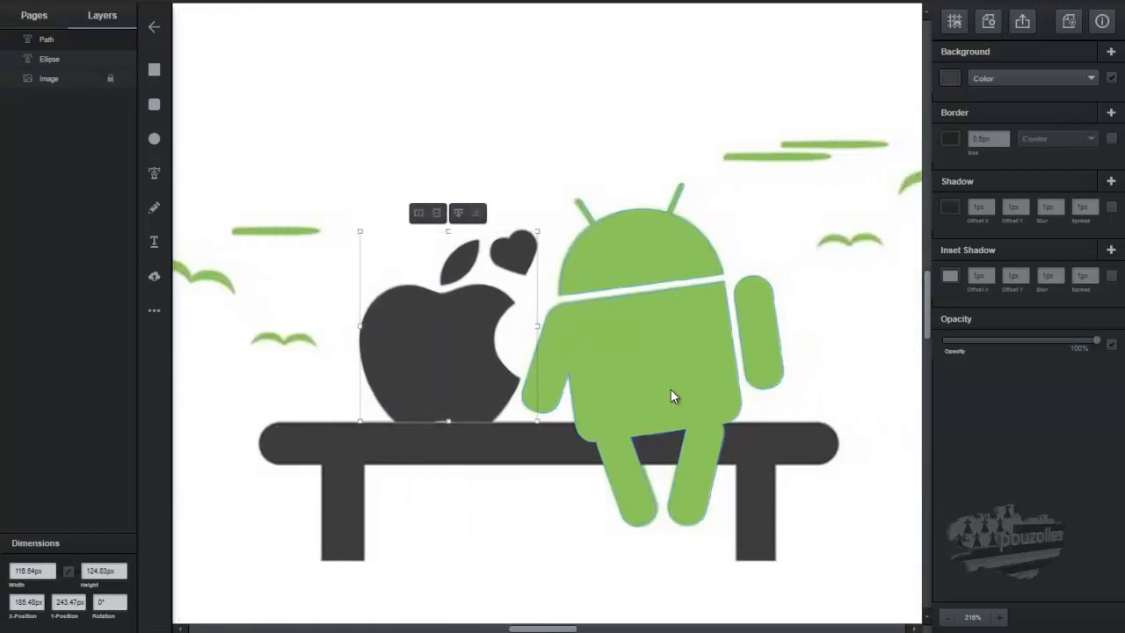
click(127, 80)
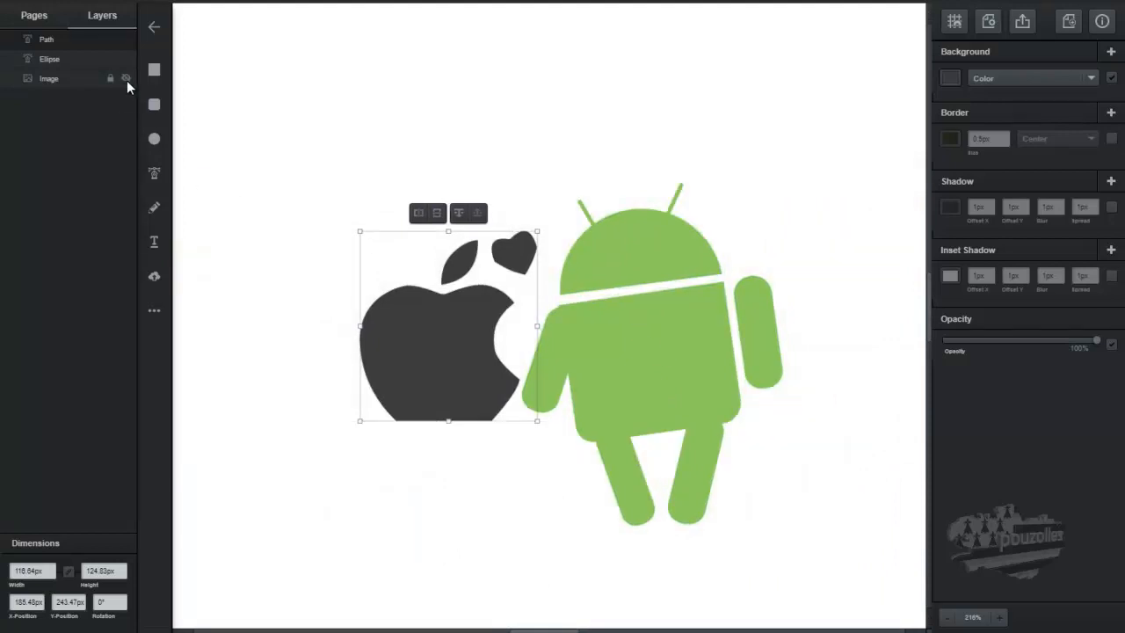
click(127, 80)
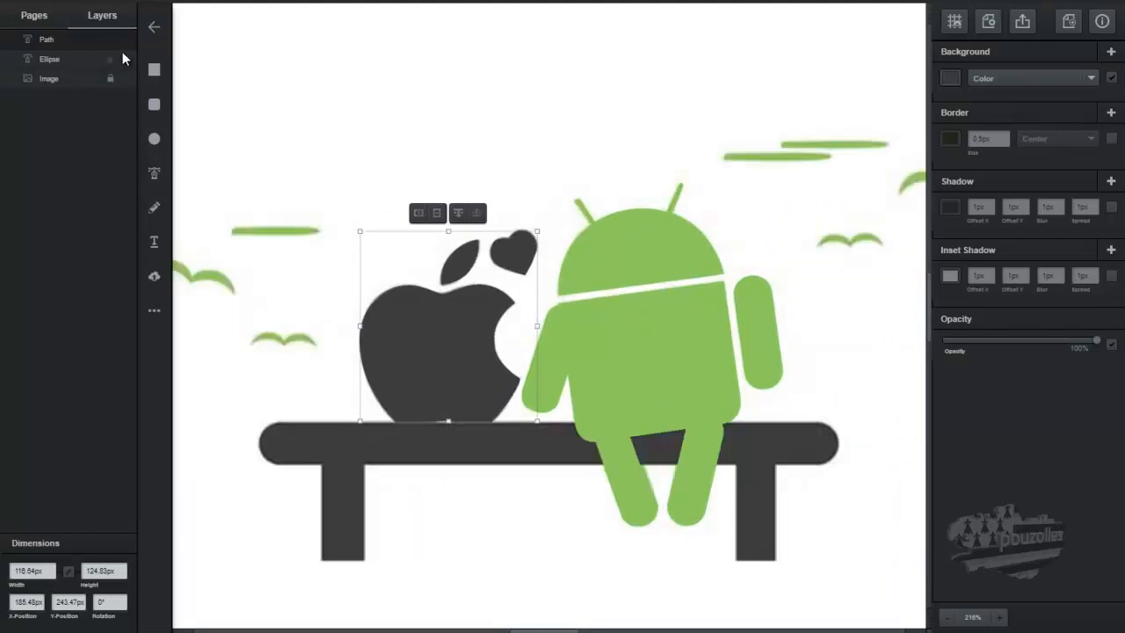
Step: Hide the Android tracing and draw an unfilled rounded rectangle about 391 by 25 px near the bench seat, with a 0.5 px border
click(126, 59)
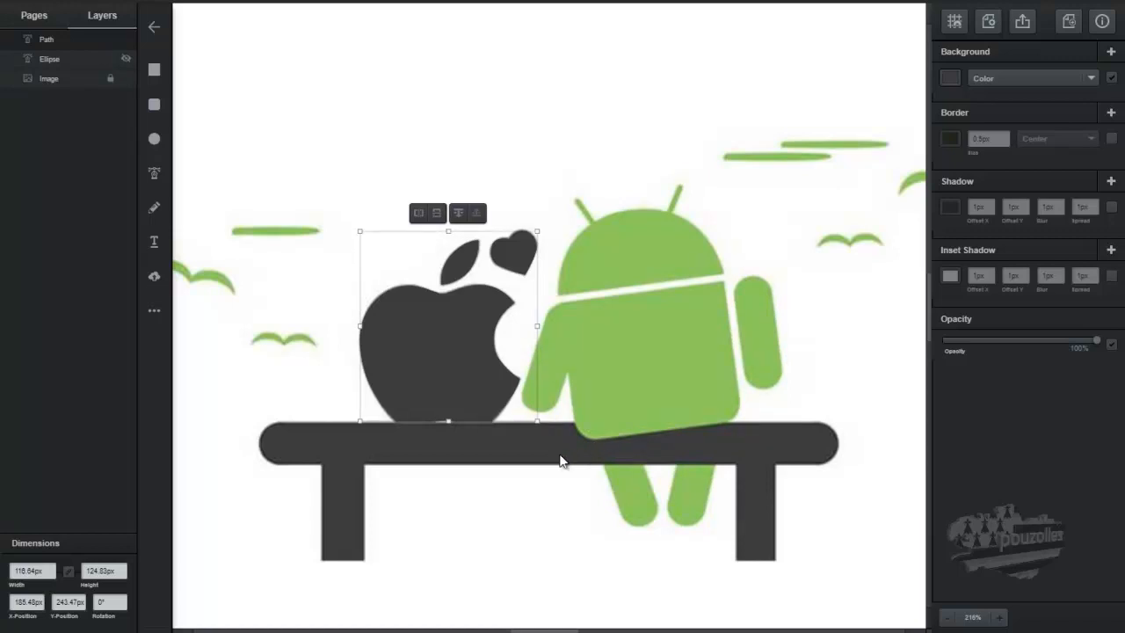
click(498, 444)
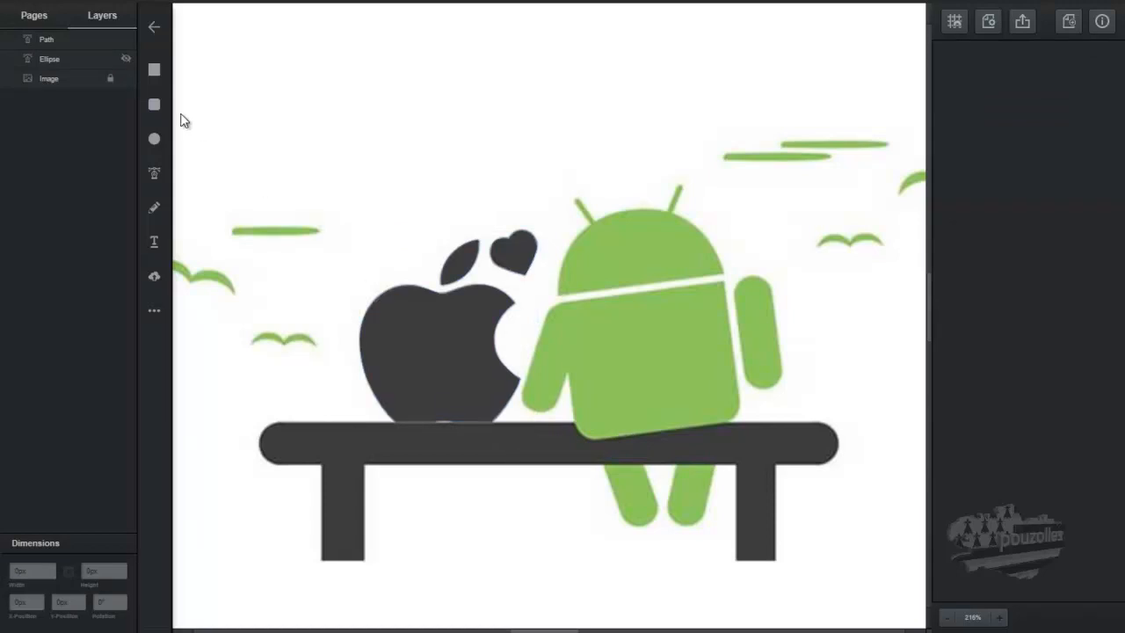
click(155, 107)
click(260, 442)
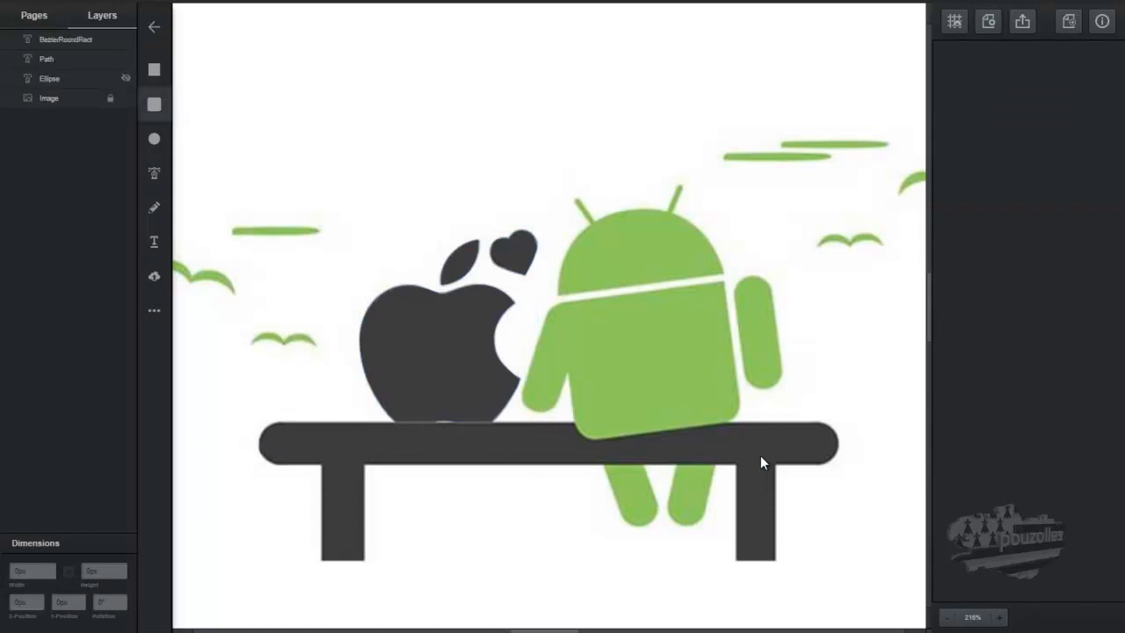
mouse_move(848, 459)
mouse_down()
mouse_move(856, 454)
mouse_move(859, 497)
mouse_move(854, 484)
mouse_up()
click(1111, 77)
click(1112, 139)
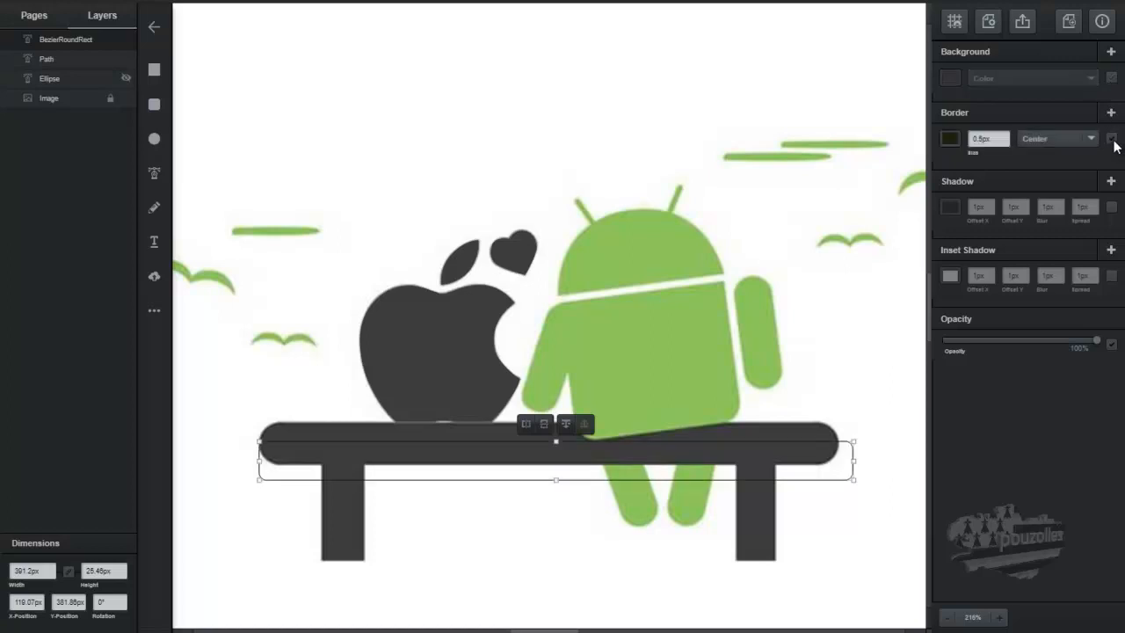
Step: Move the rounded rectangle onto the bench seat and fully round both of its ends
drag(583, 457, 575, 440)
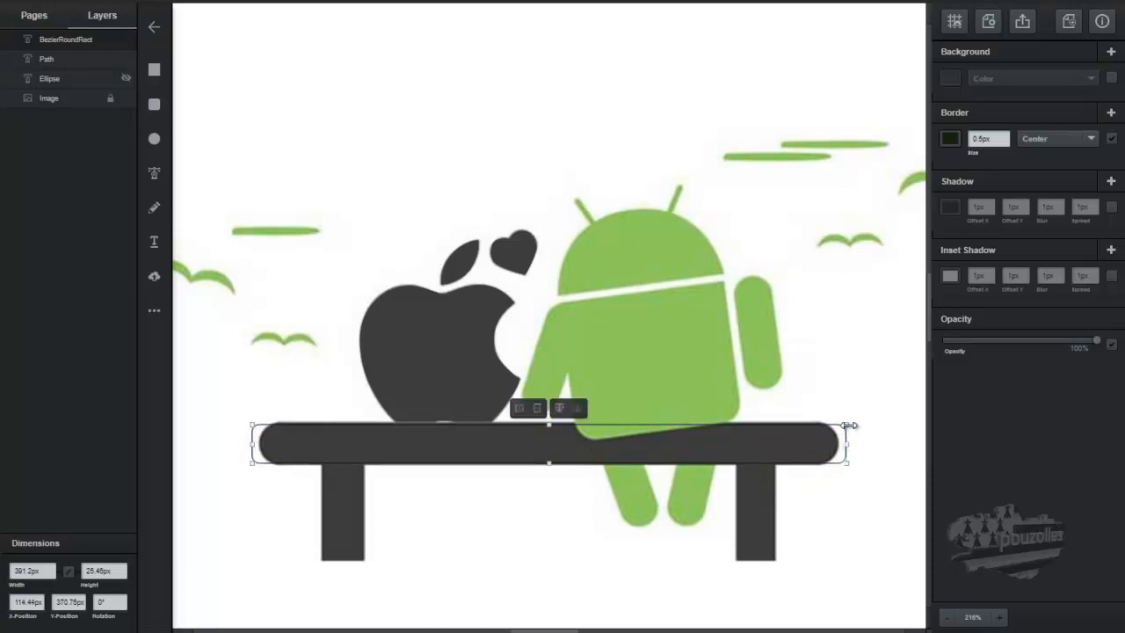
drag(829, 425, 831, 450)
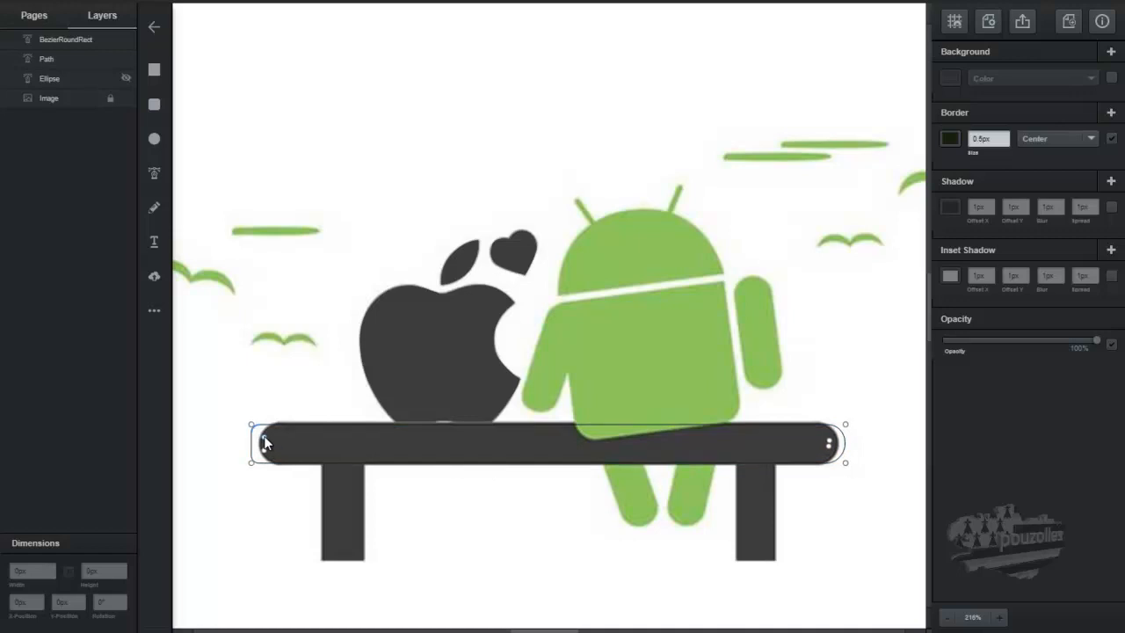
drag(264, 450, 271, 450)
click(291, 425)
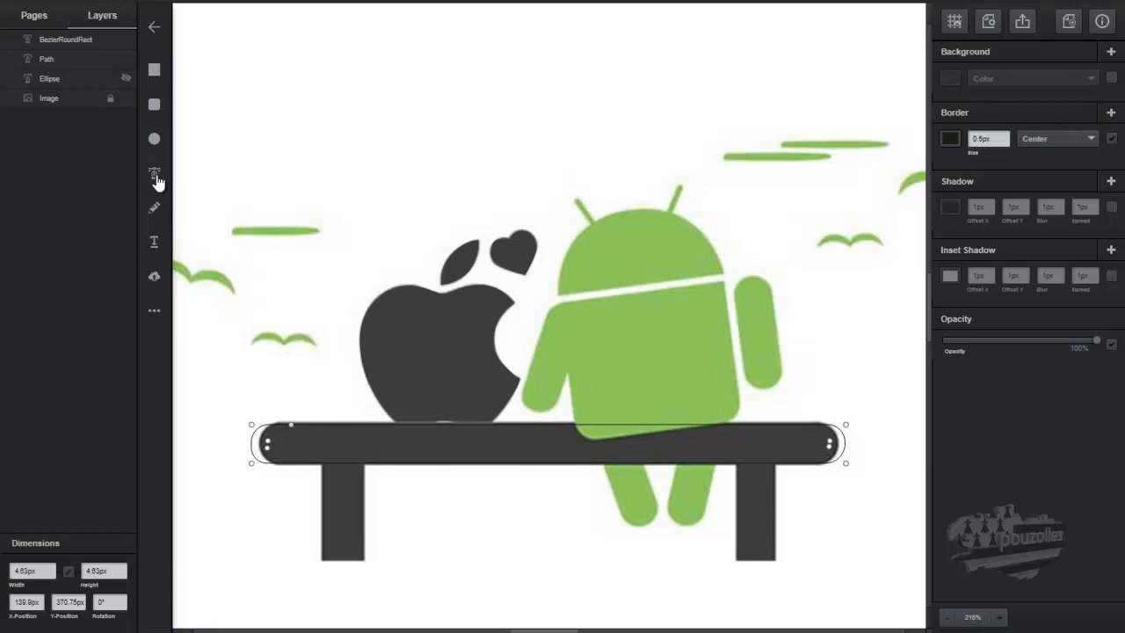
key(Delete)
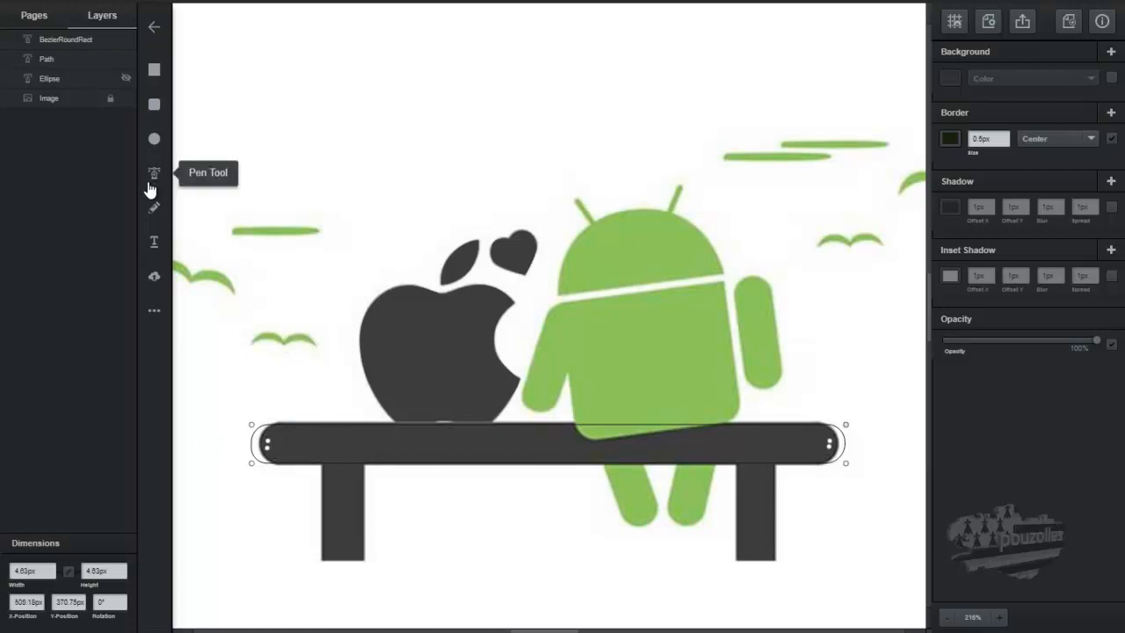
click(243, 437)
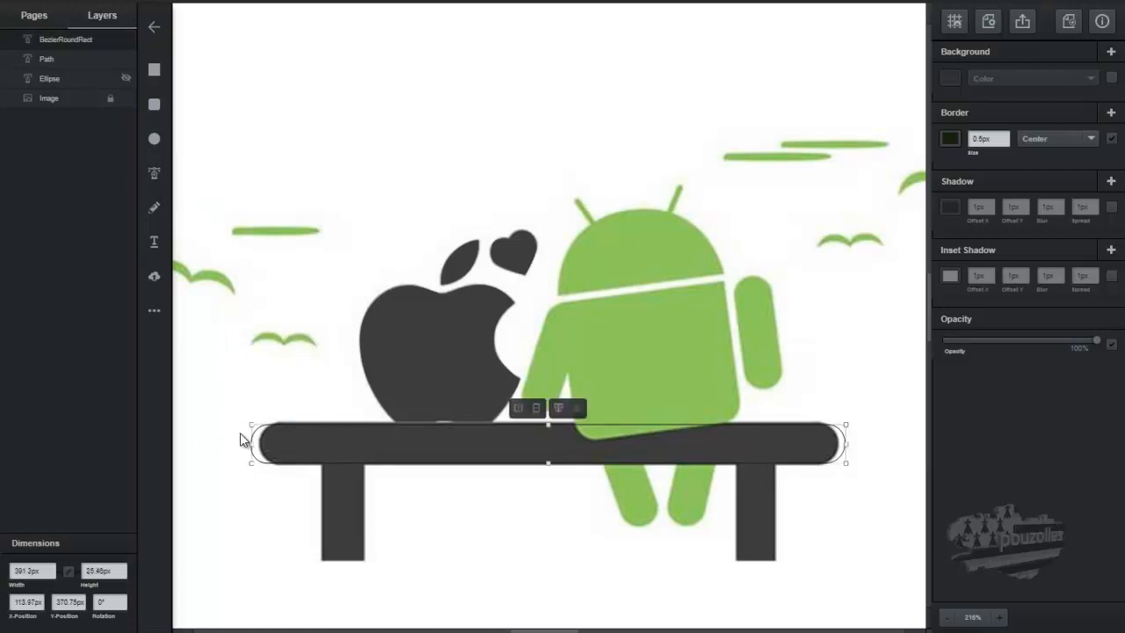
Step: Pull in both ends of the rounded rectangle to match the bench seat, at about 380 px wide
drag(249, 446, 261, 451)
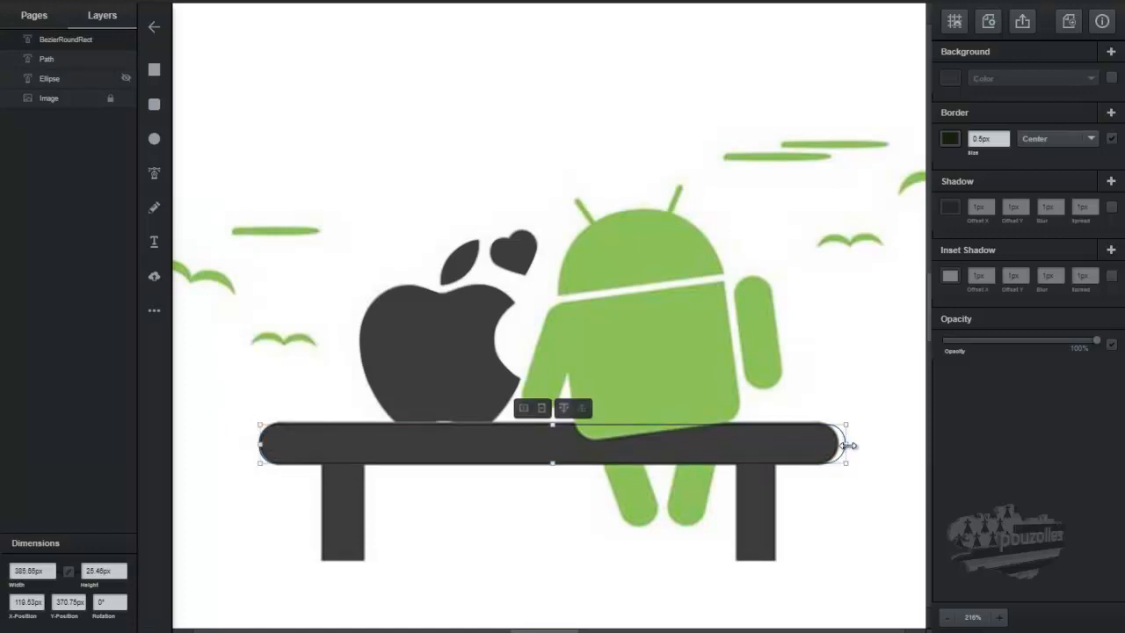
drag(846, 445, 840, 446)
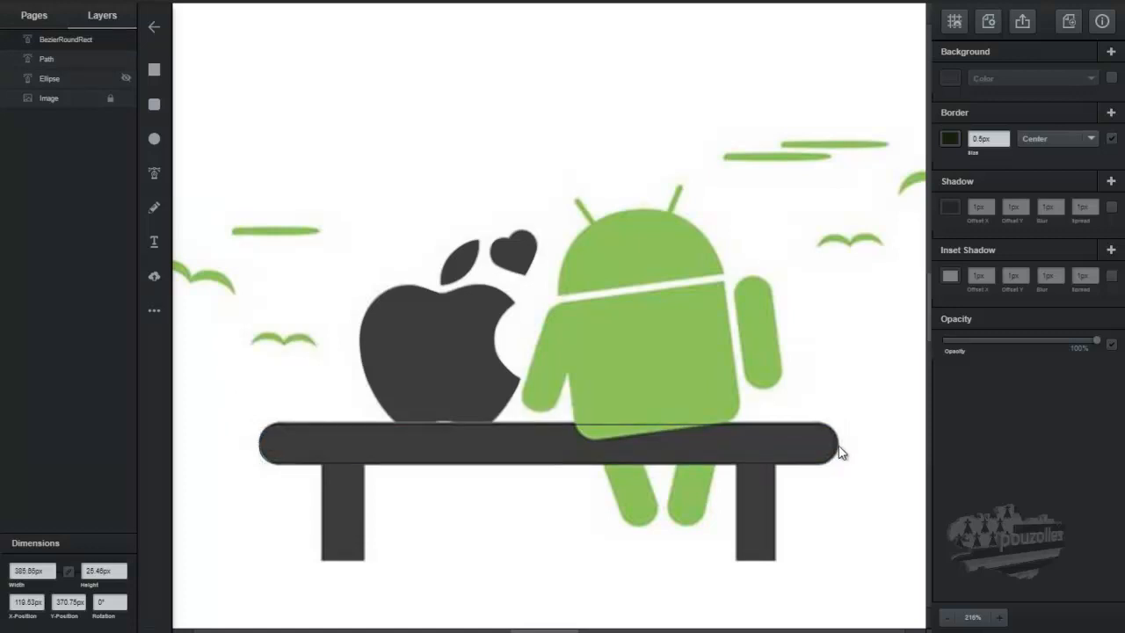
click(839, 445)
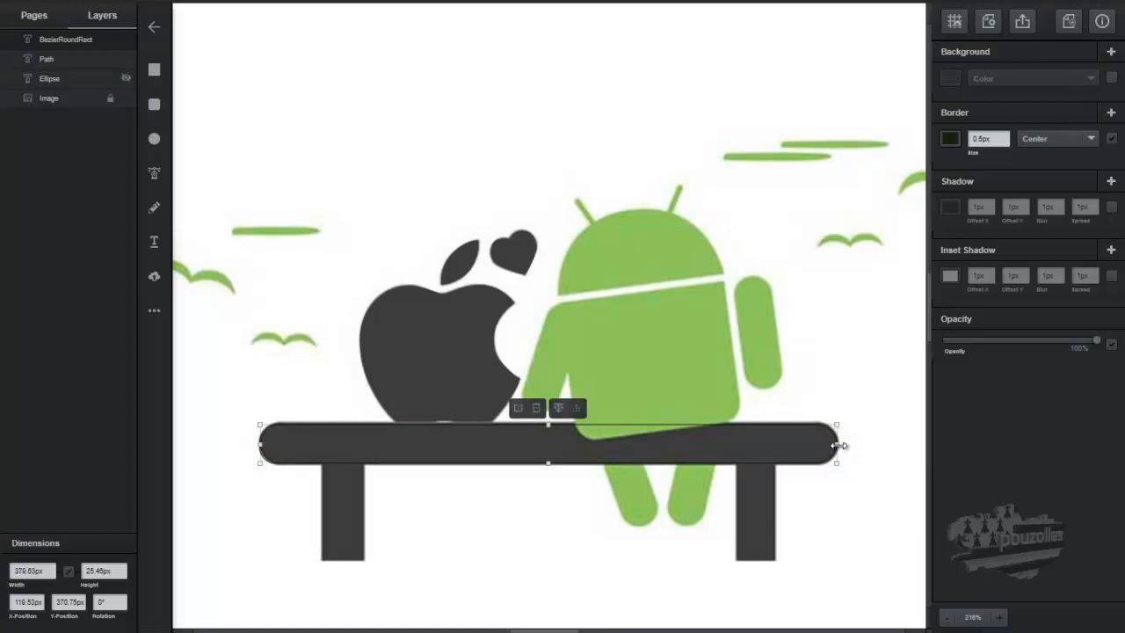
Step: Remove the bench seat's border, enable its dark grey background fill and deselect it
click(1112, 139)
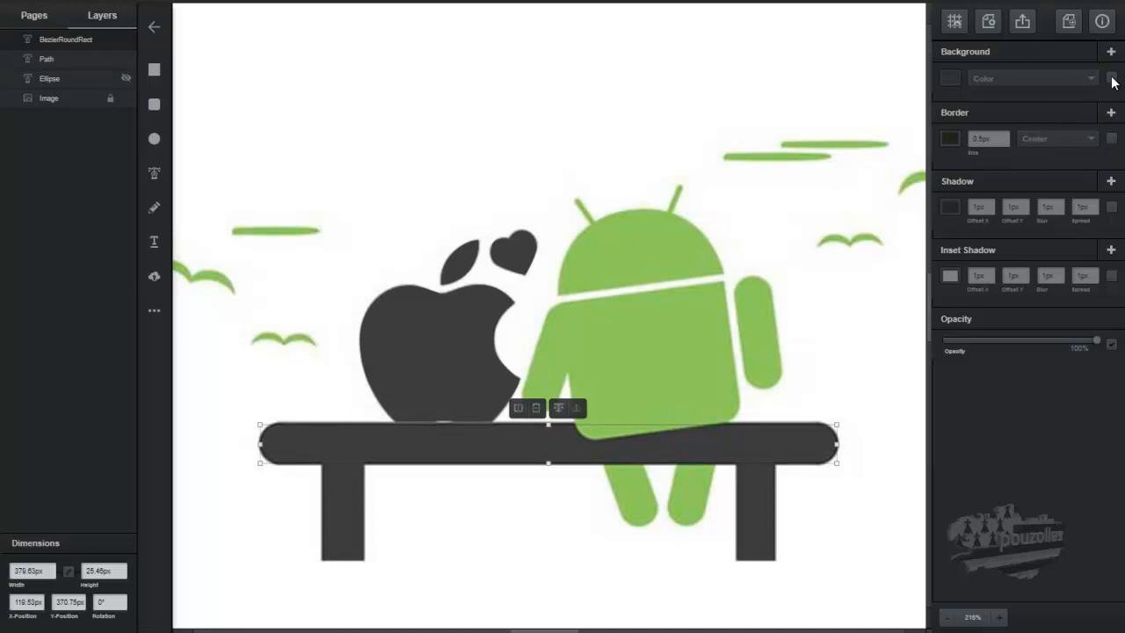
click(1112, 79)
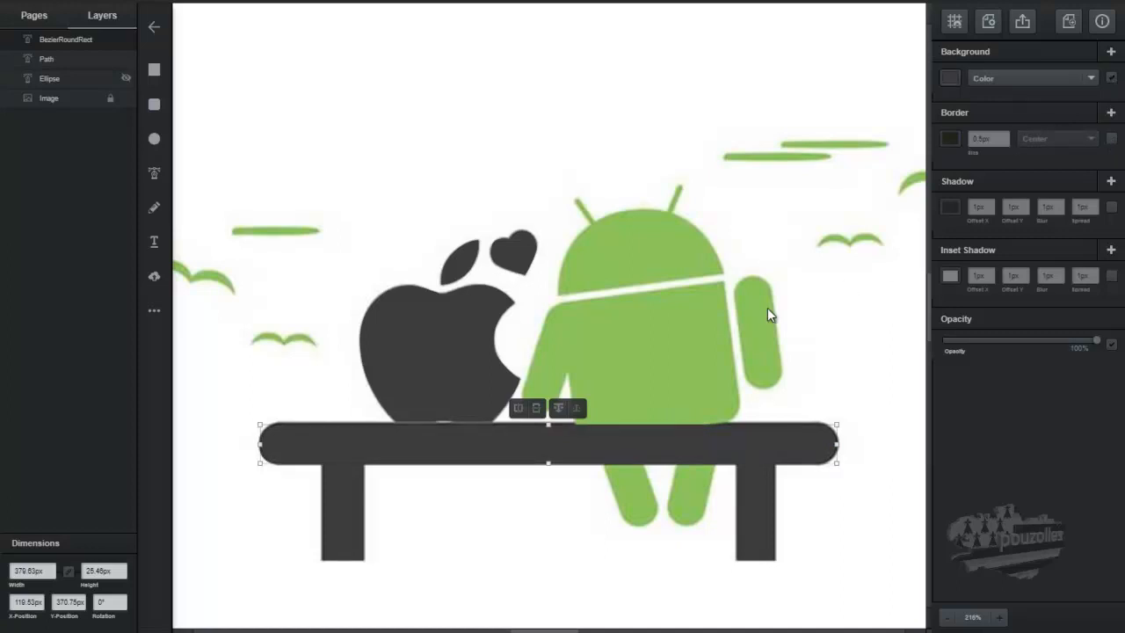
click(655, 331)
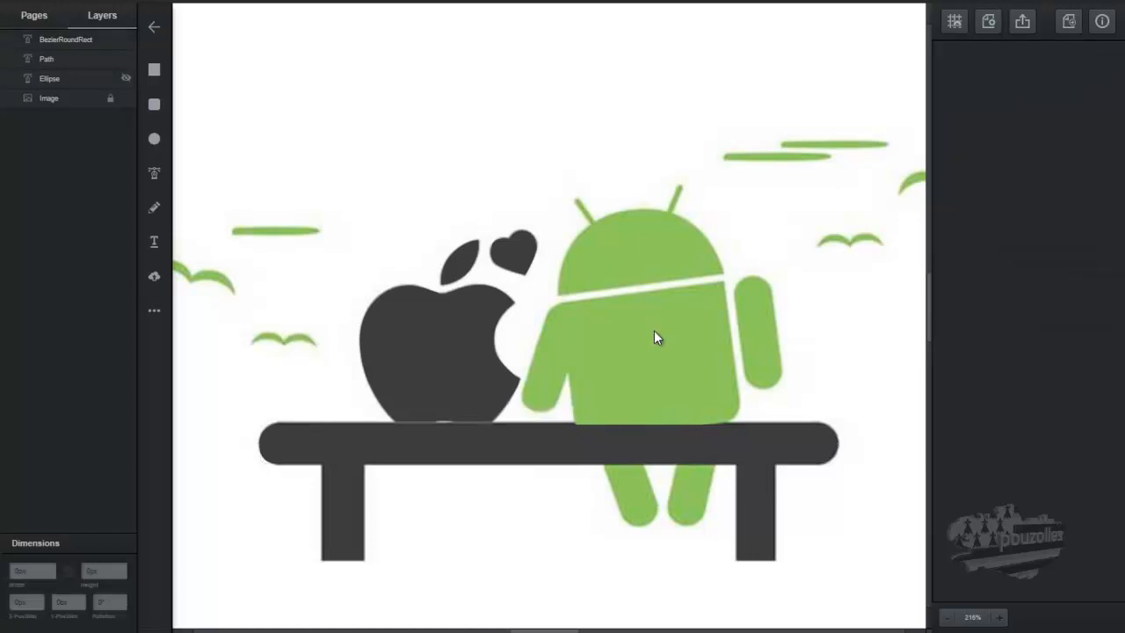
Step: Select the hidden Android tracing's layer, and hide and reshow the bench seat to compare how it overlaps the torso
double_click(43, 78)
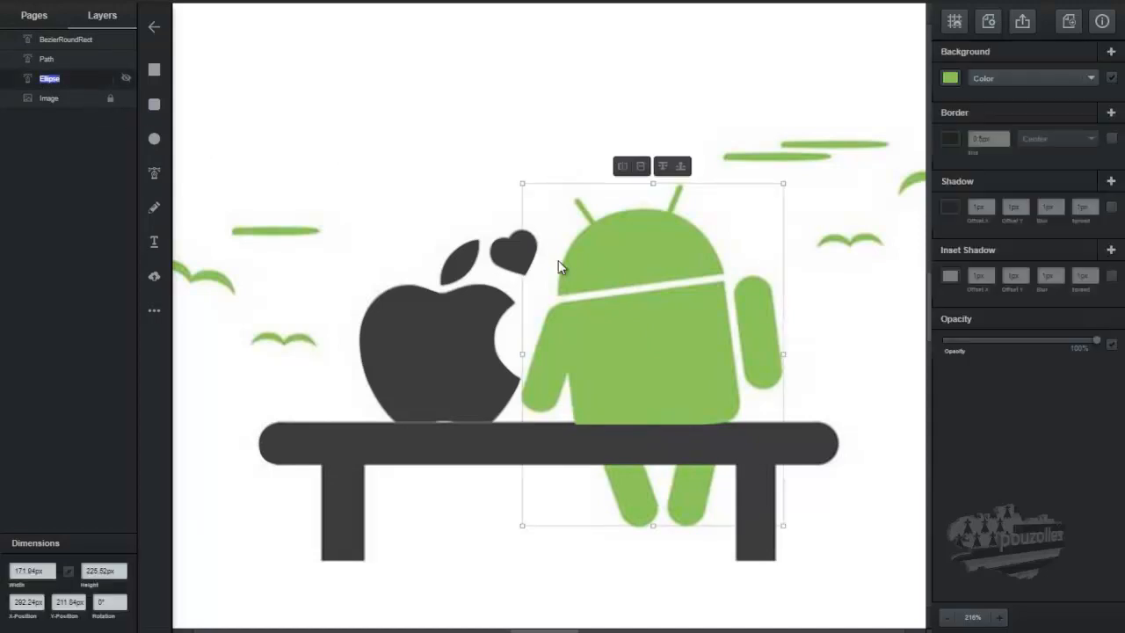
click(643, 316)
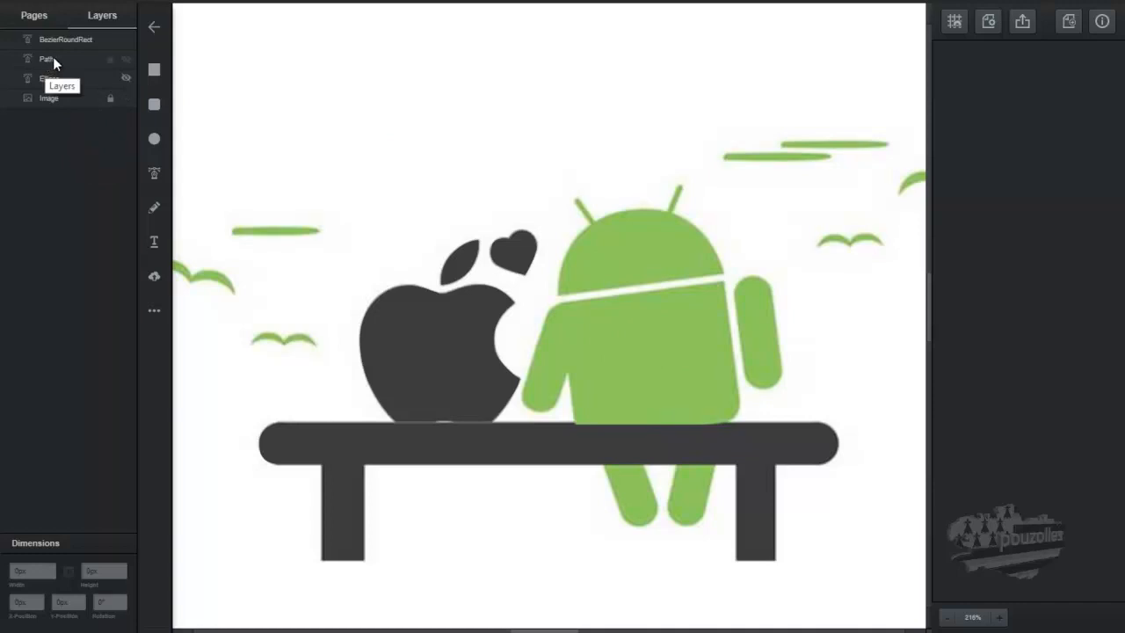
click(125, 40)
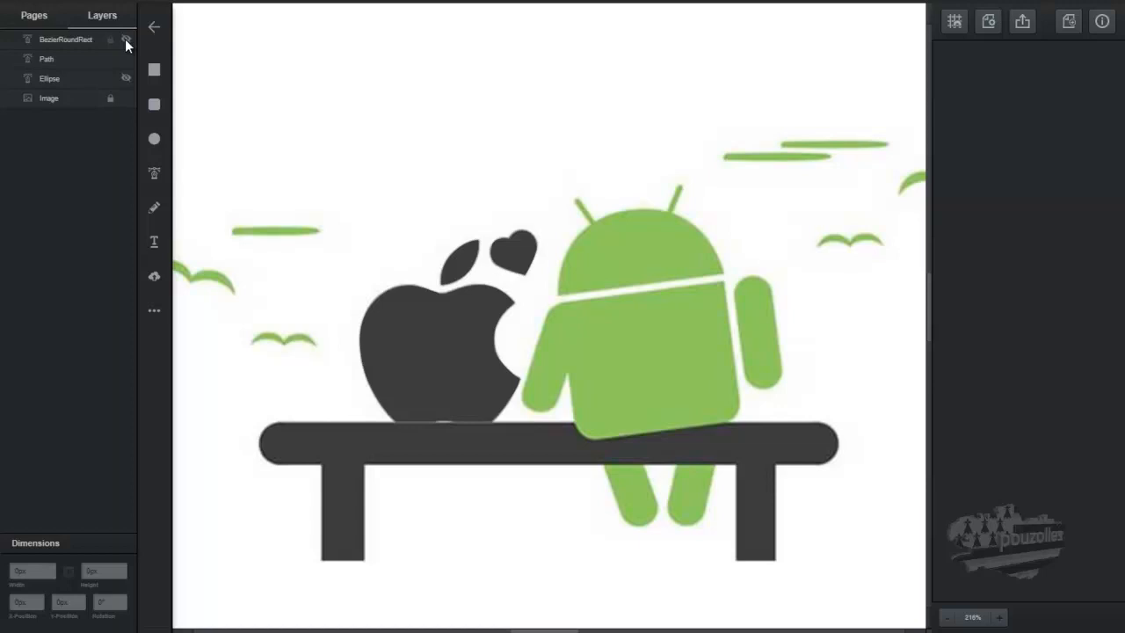
click(126, 40)
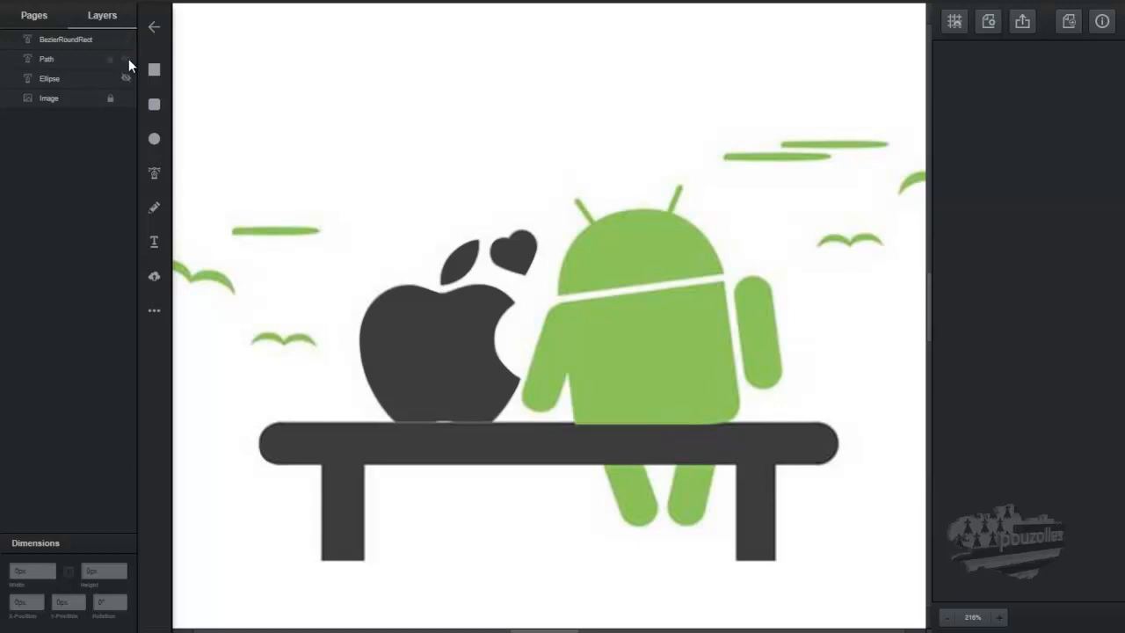
Step: Hide the apple tracing and the bitmap, and show the Android tracing with the bench seat
click(125, 59)
click(126, 99)
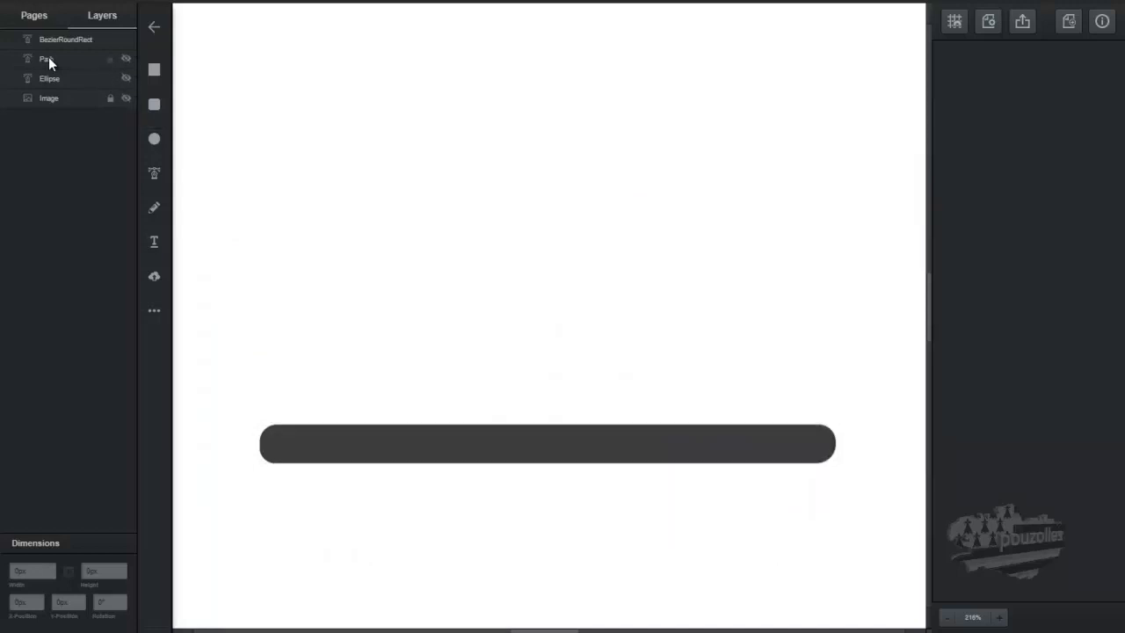
click(125, 78)
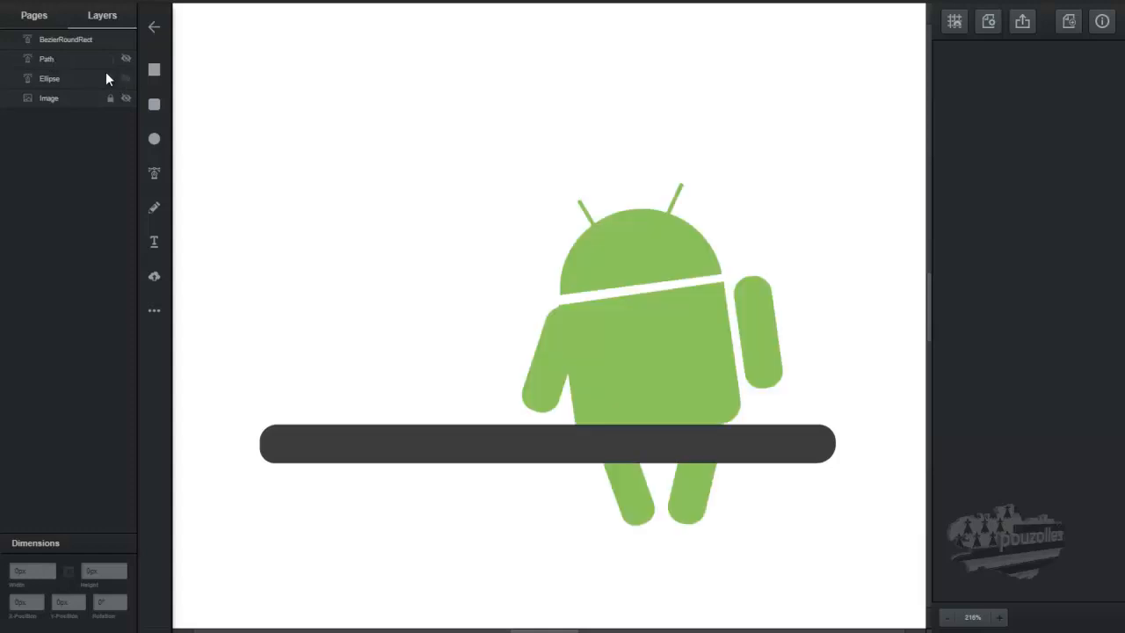
Step: Open the Android tracing for editing of its component shapes and select the torso
click(52, 78)
click(655, 364)
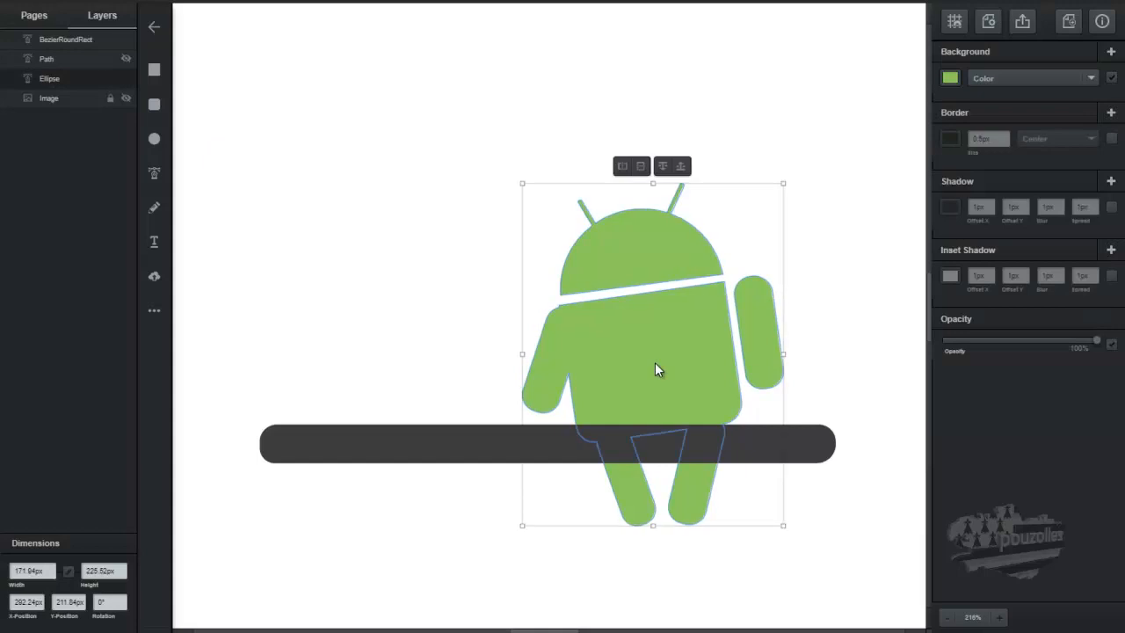
double_click(589, 397)
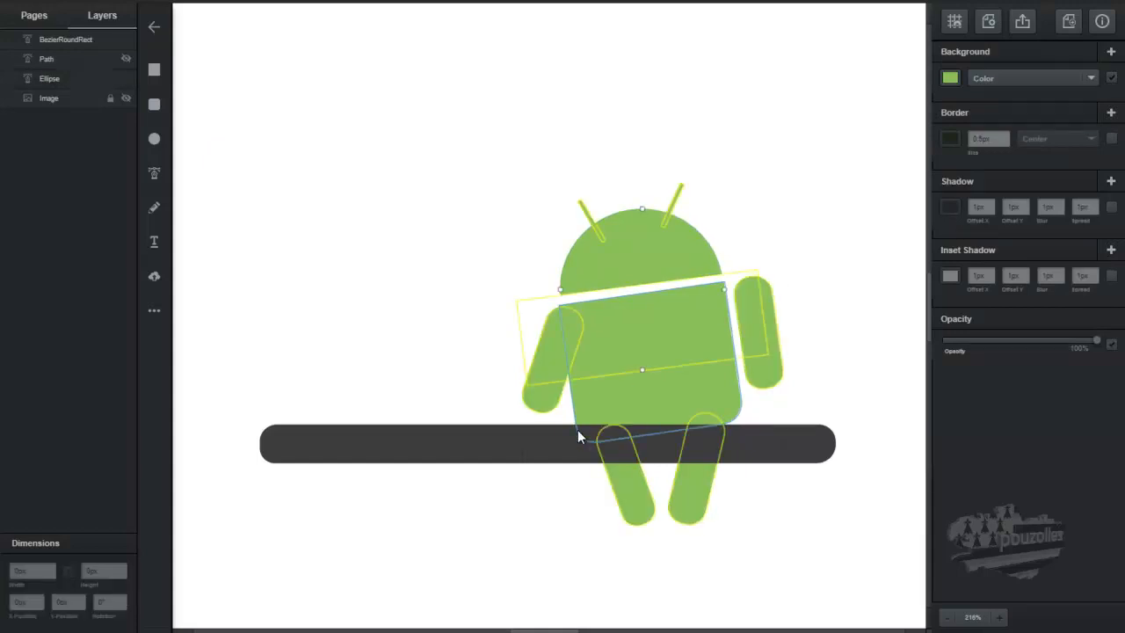
click(578, 430)
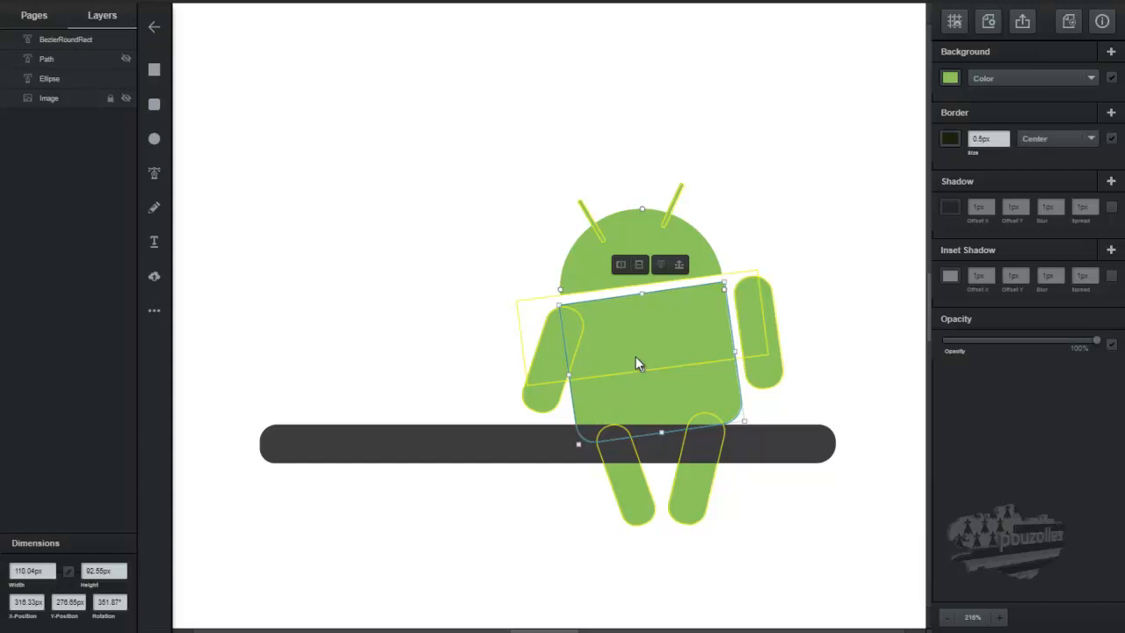
Step: Try to bring the Android's torso forward in front of the bench seat
click(679, 265)
click(681, 264)
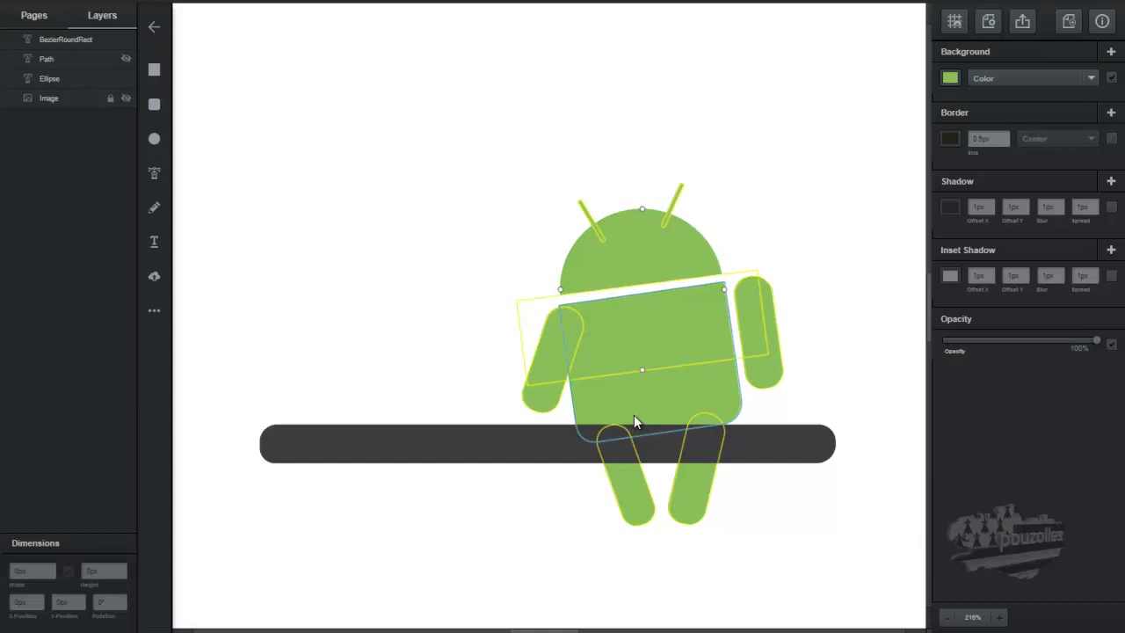
click(632, 416)
click(681, 265)
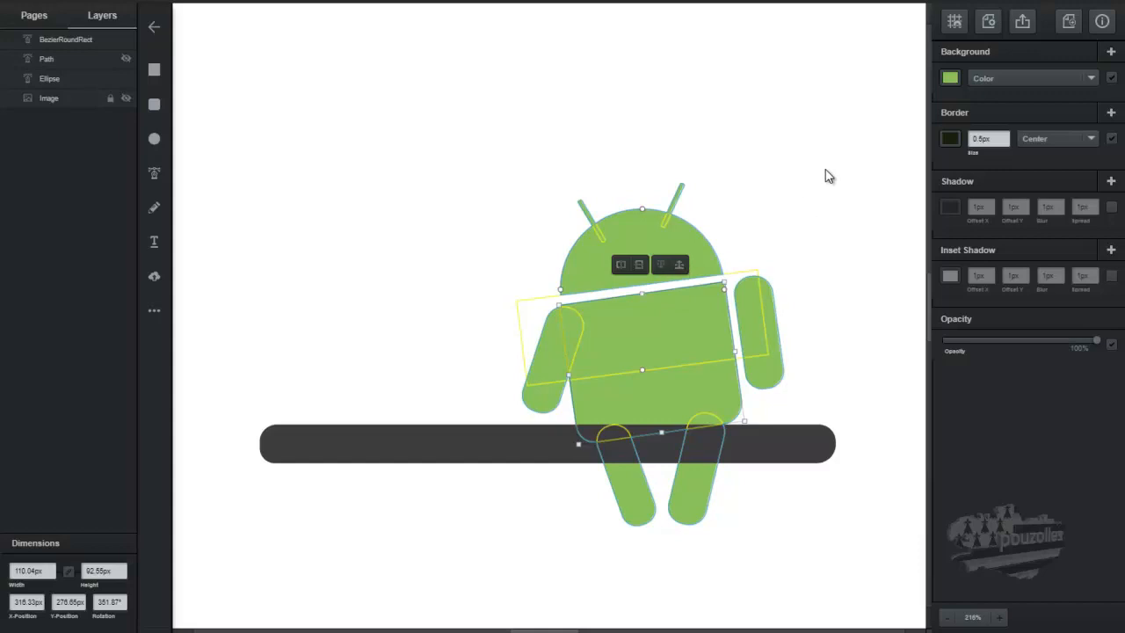
drag(871, 93, 489, 597)
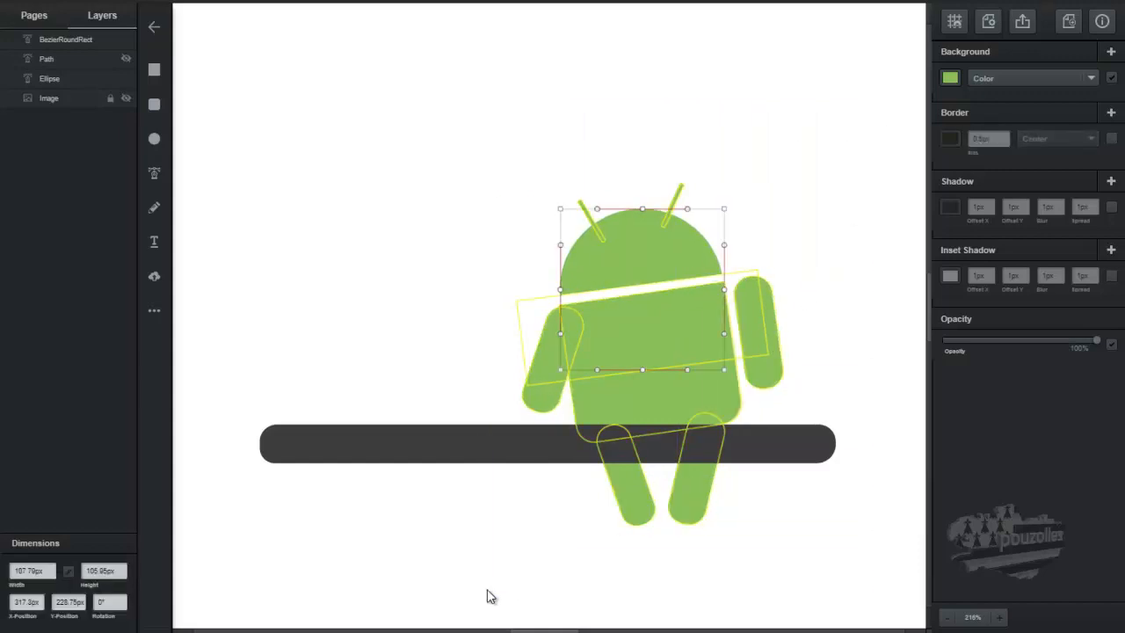
right_click(639, 344)
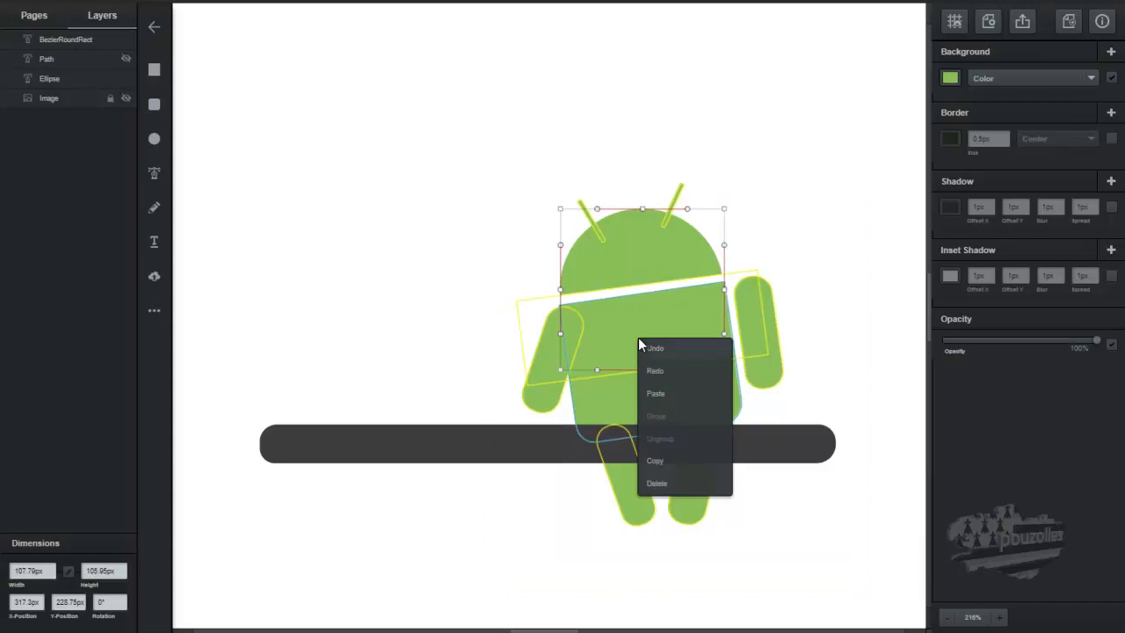
right_click(592, 419)
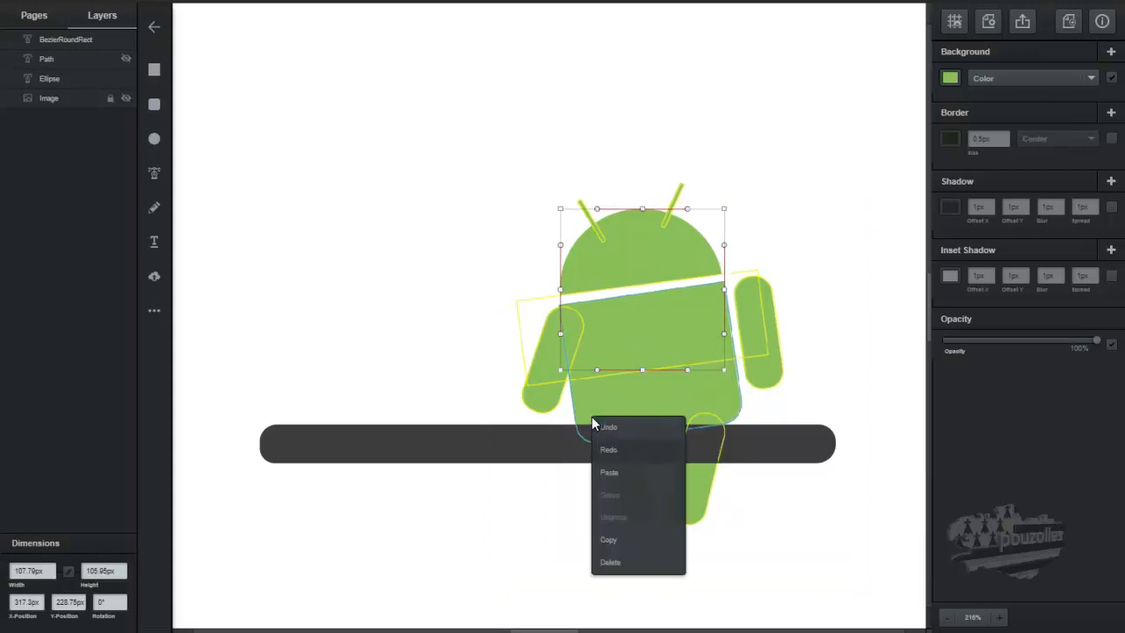
Step: Copy the Android's torso, paste it as a separate shape and align the copy over the original torso
click(589, 401)
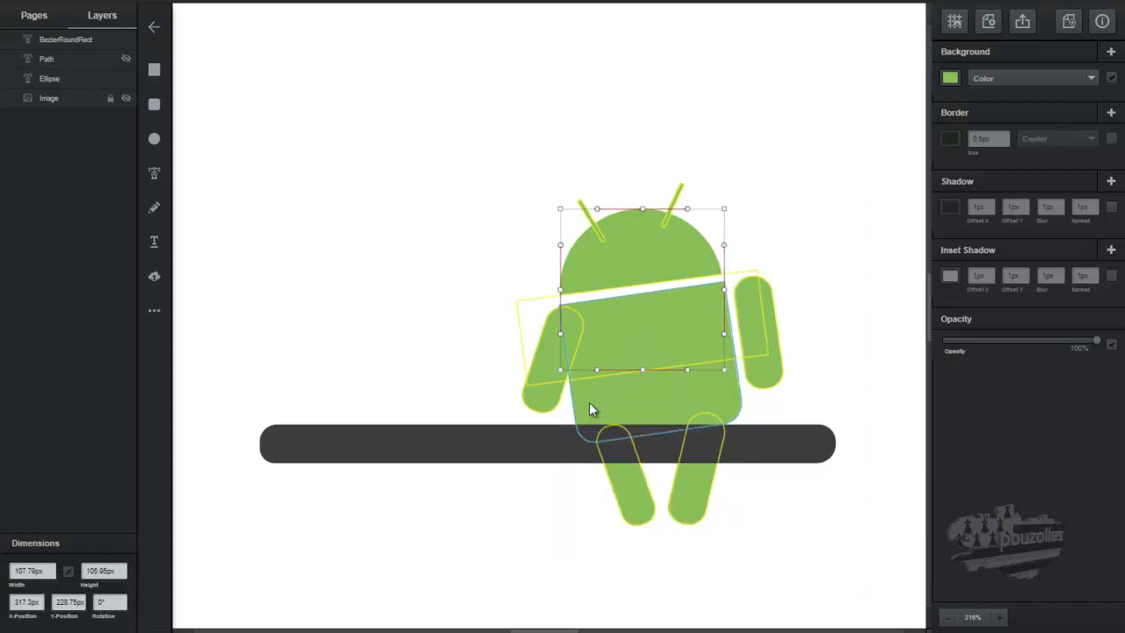
click(589, 402)
right_click(589, 410)
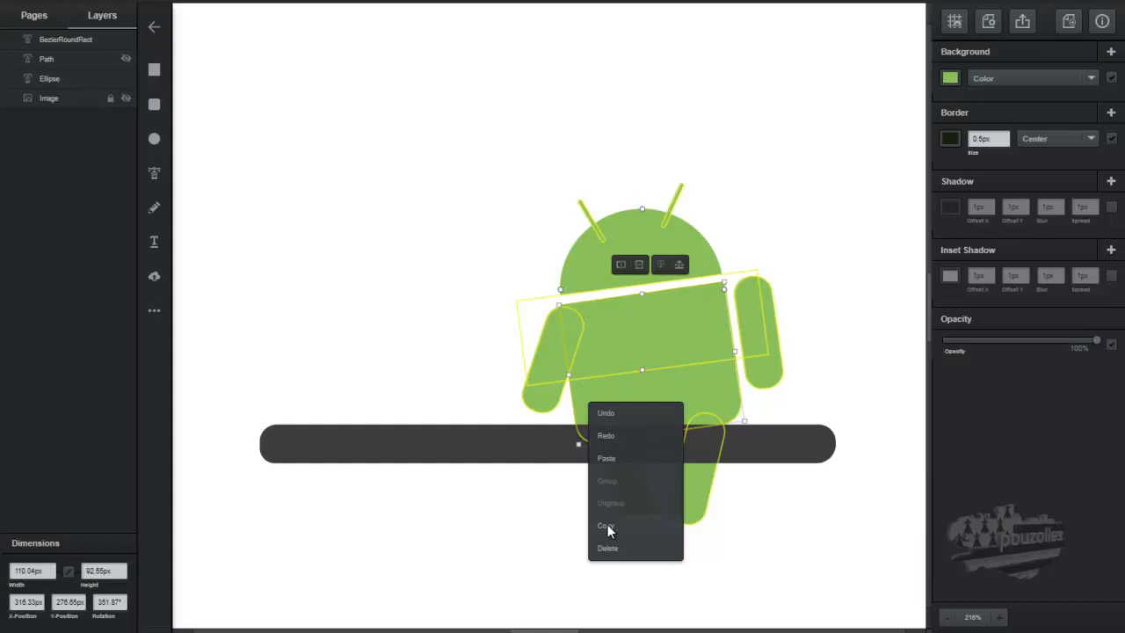
click(611, 361)
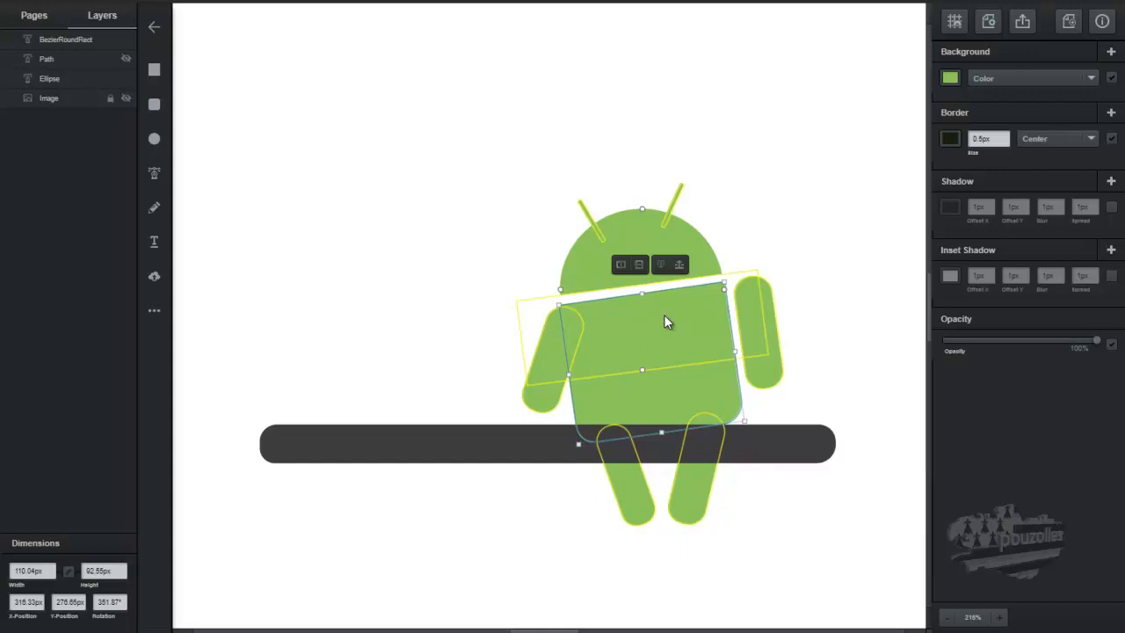
key(ctrl+v)
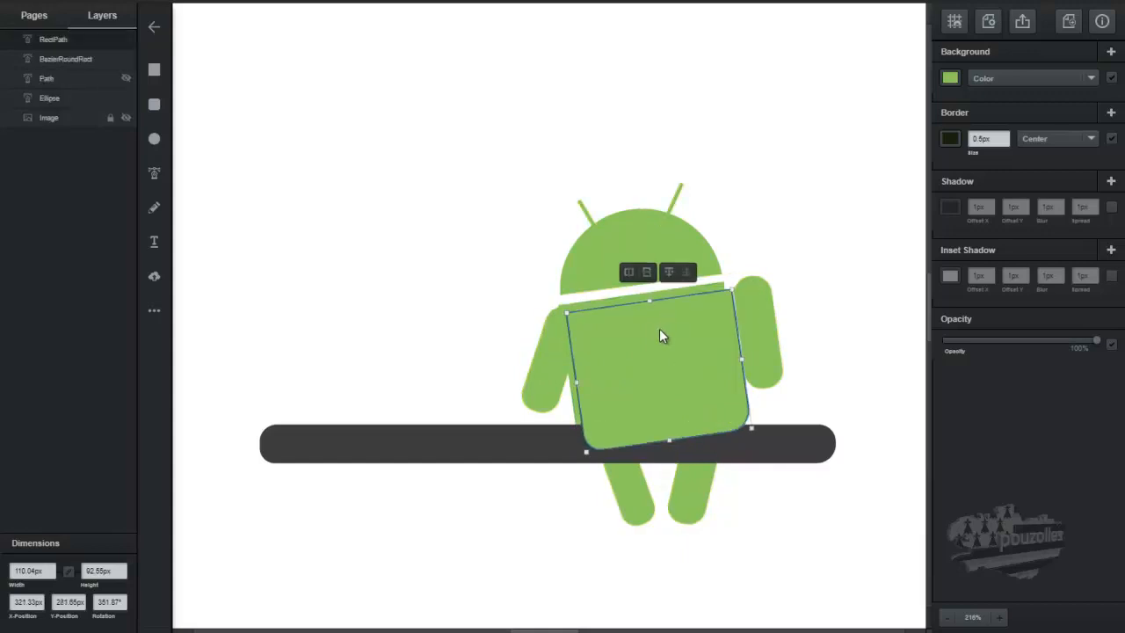
drag(654, 329, 652, 323)
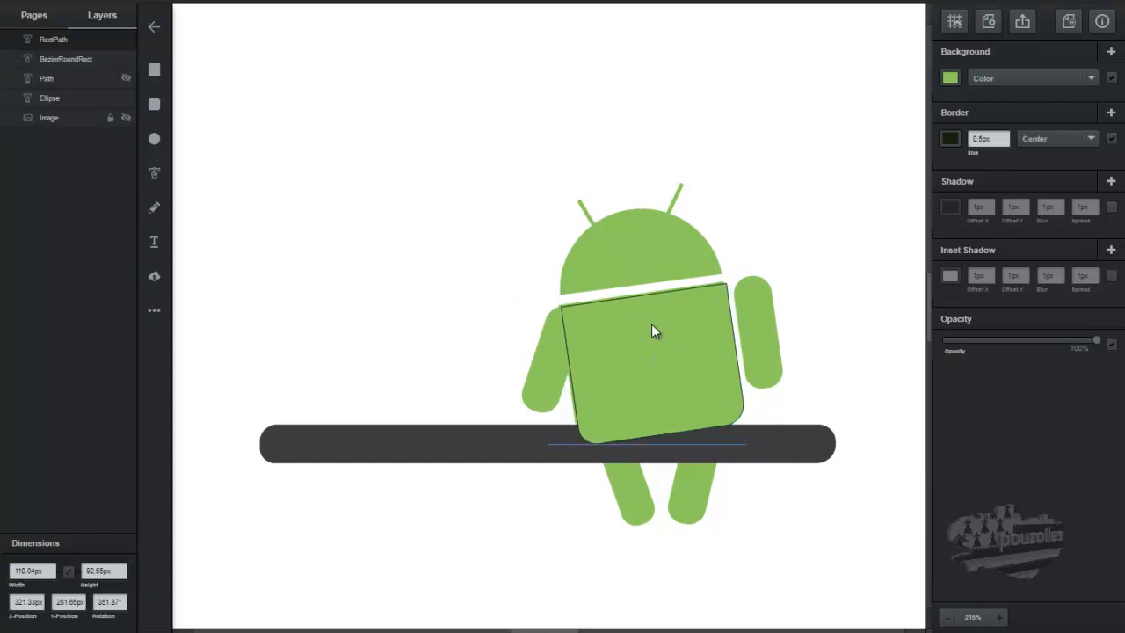
drag(652, 323, 650, 324)
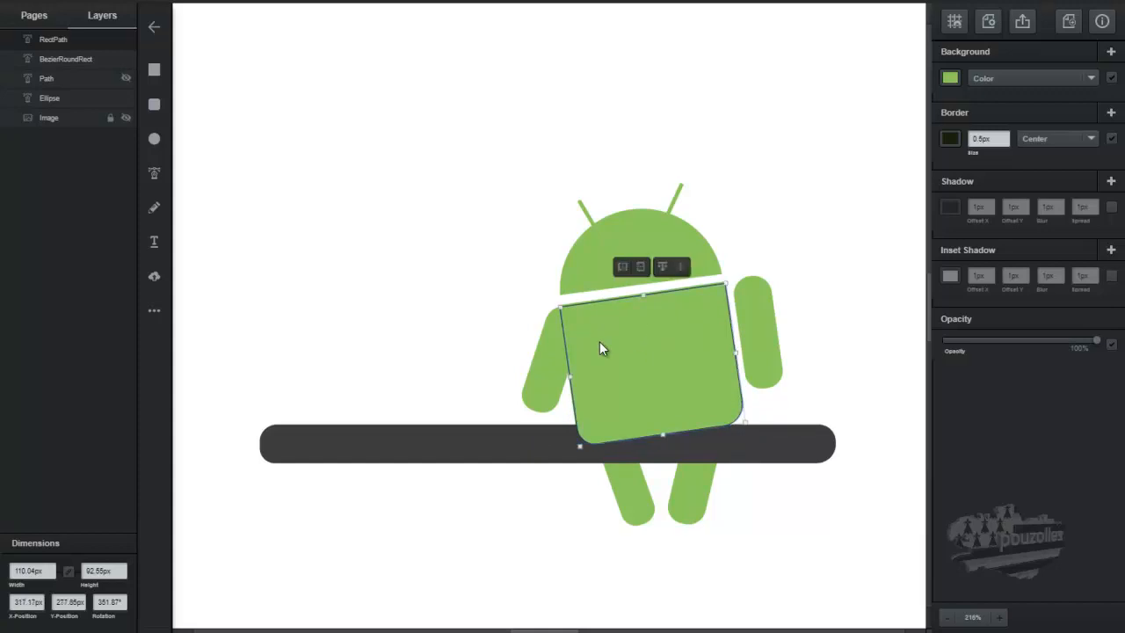
Step: Show the apple and Android tracings together with the bench seat and torso copy, hide the bitmap, and clear the selection
click(125, 97)
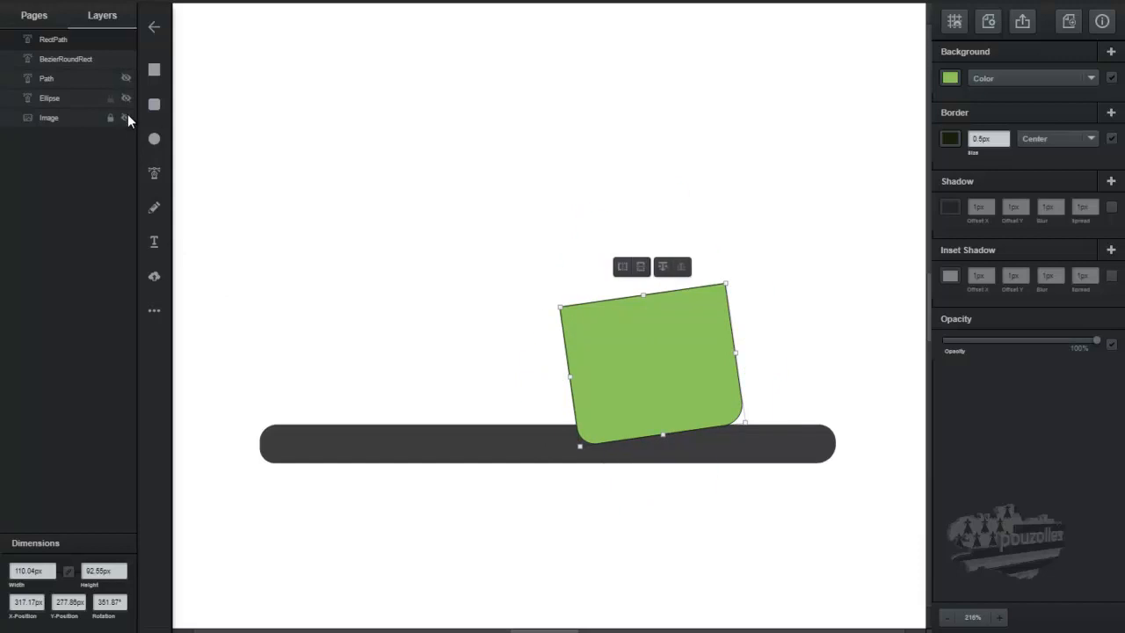
click(125, 116)
click(126, 78)
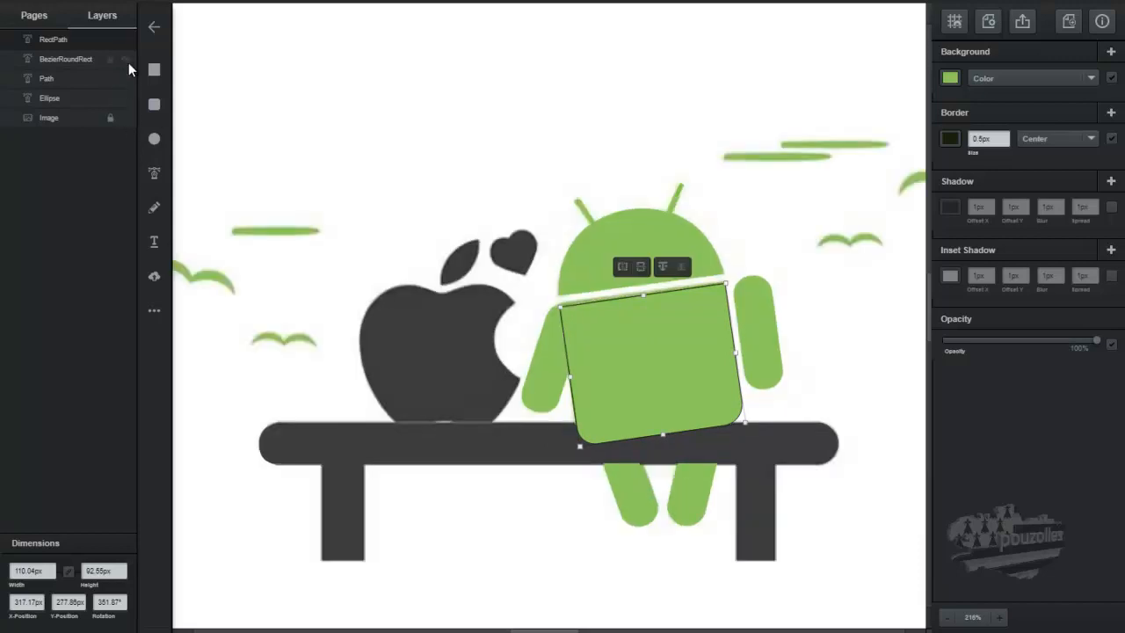
click(127, 60)
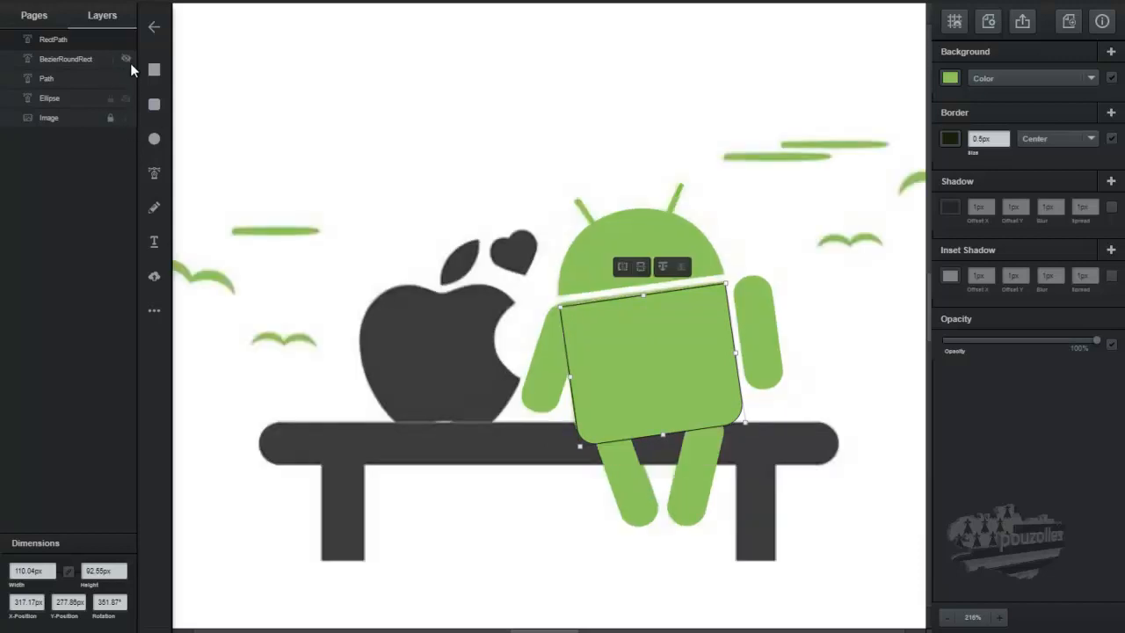
click(126, 59)
click(125, 120)
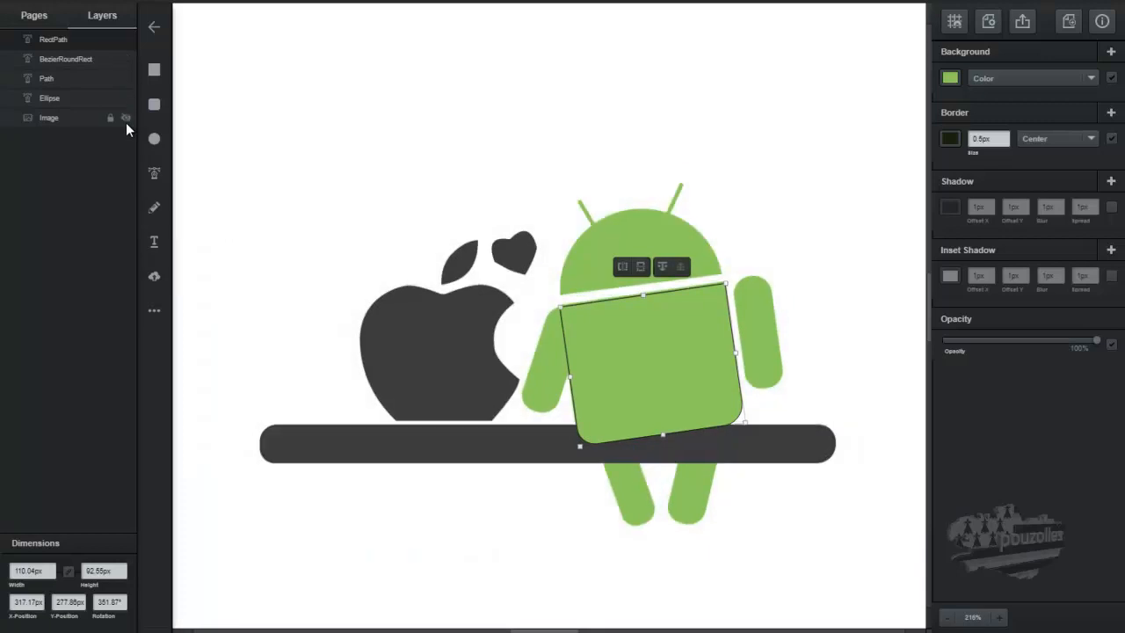
click(267, 223)
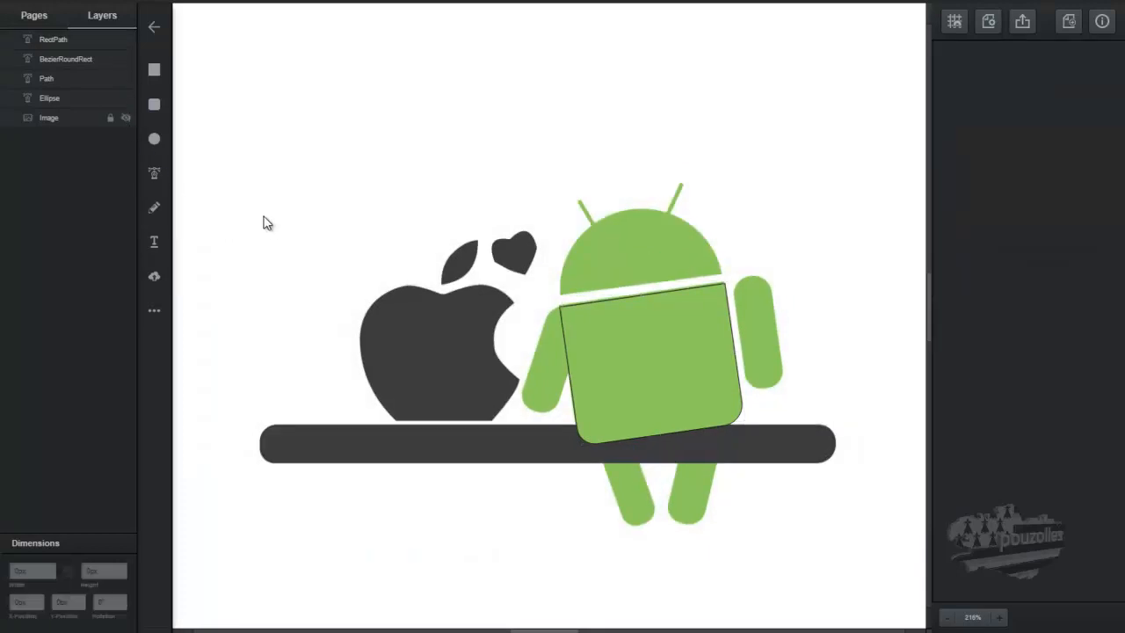
Step: Remove the border from the Android's torso copy and deselect it
click(623, 305)
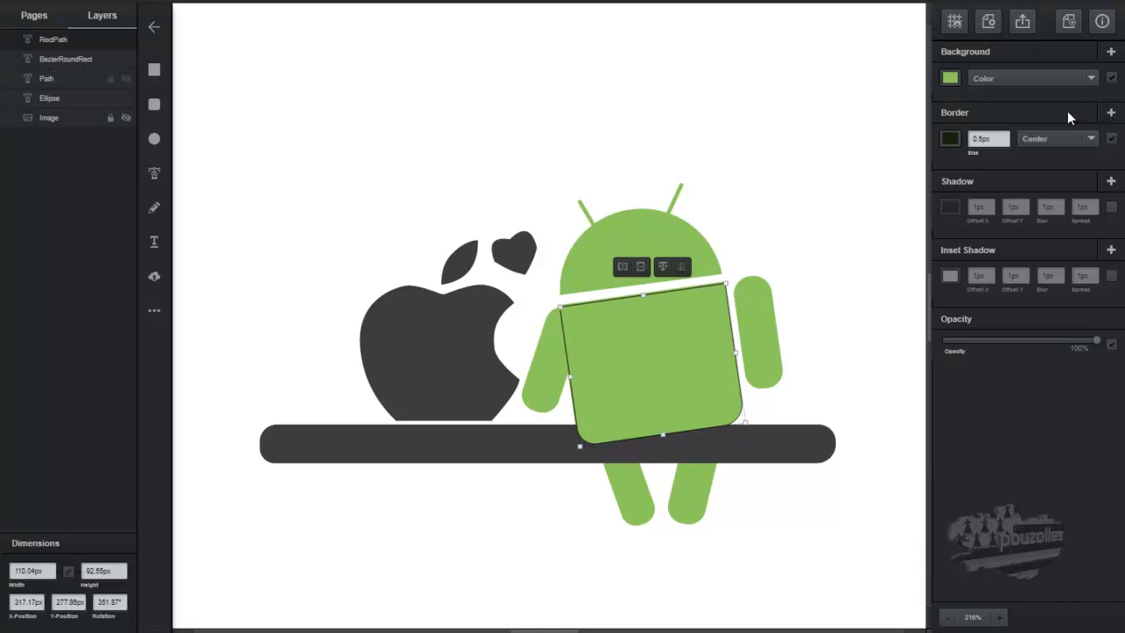
click(1112, 139)
click(1111, 139)
click(1111, 139)
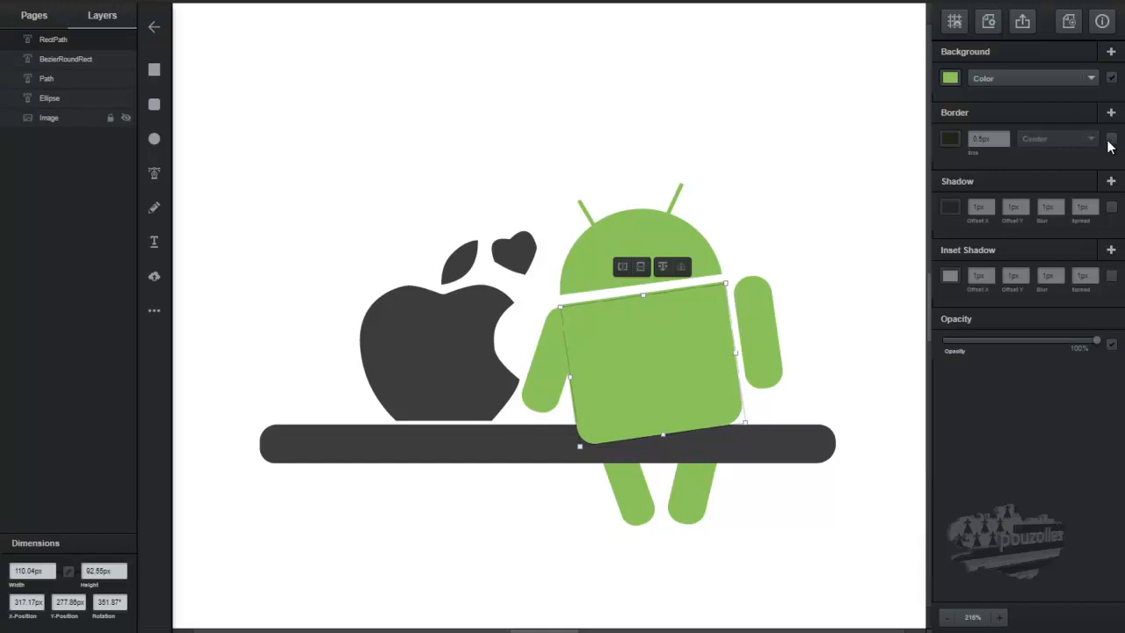
click(208, 166)
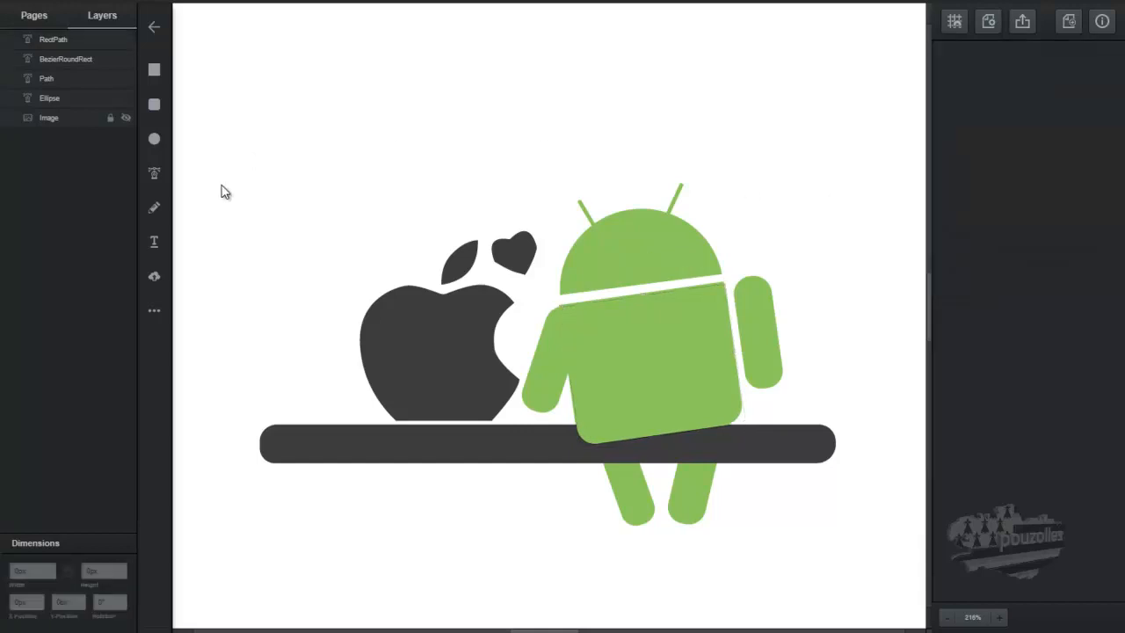
Step: Show the bitmap and draw a dark grey rectangle about 26 by 68 px over the bench leg below the apple
click(126, 117)
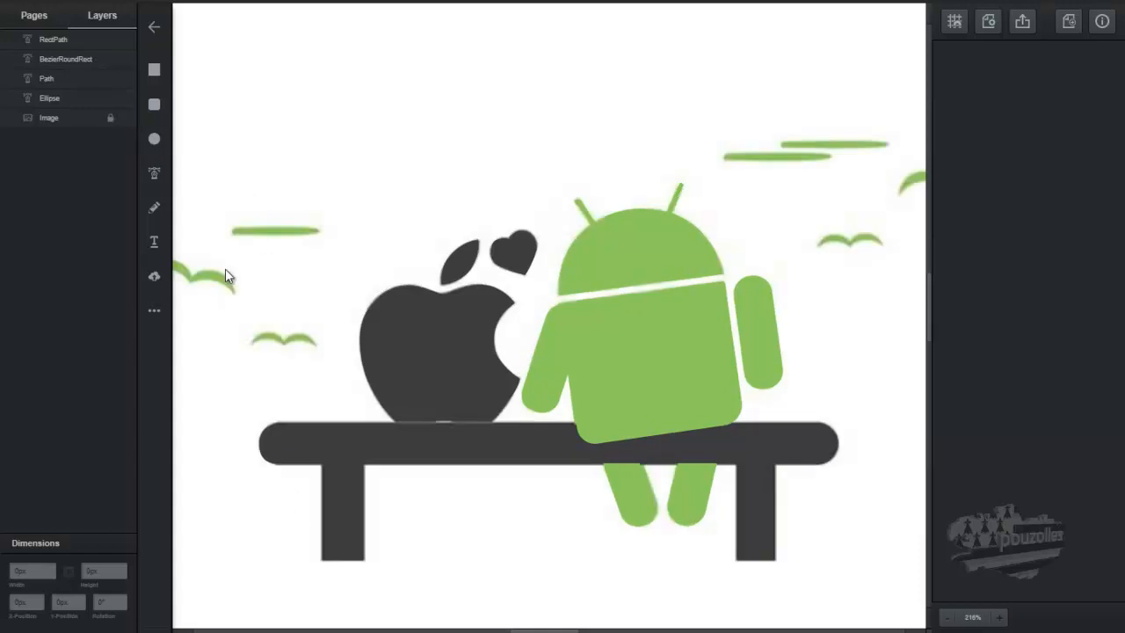
click(151, 67)
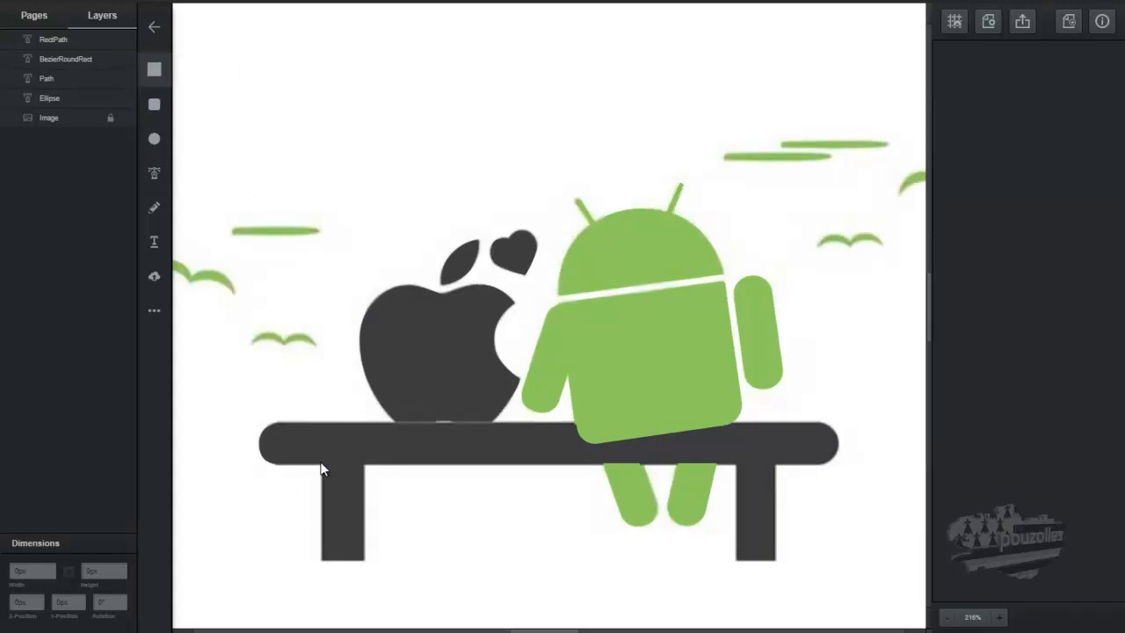
click(323, 559)
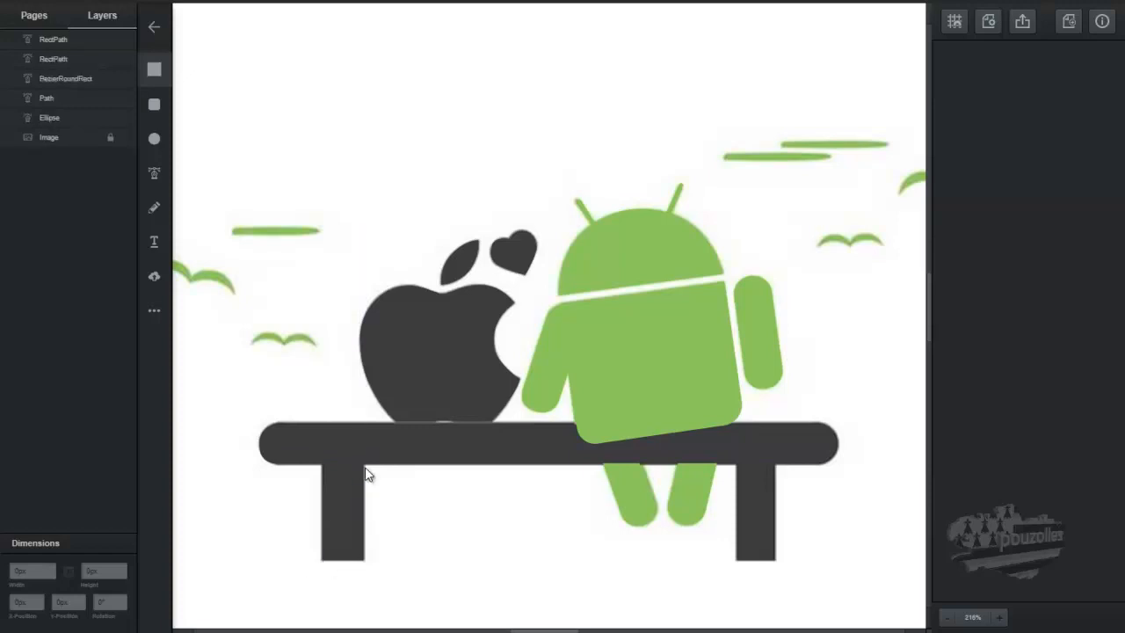
drag(363, 456, 363, 456)
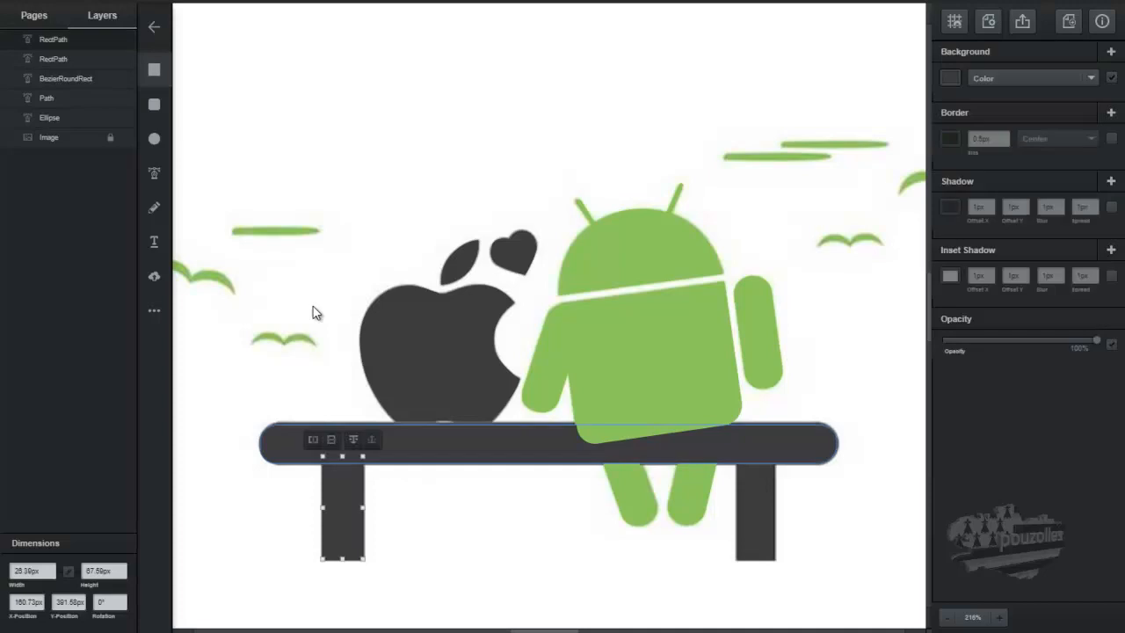
Step: Draw a dark grey rectangle about 24 by 72 px over the bench leg on the Android's side
click(154, 69)
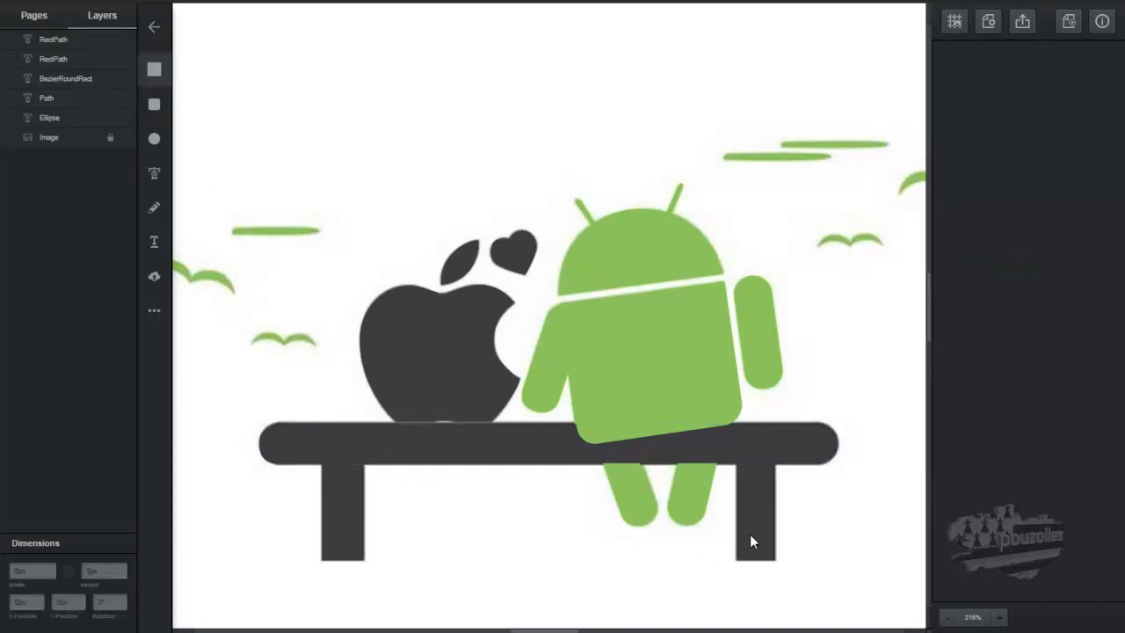
mouse_move(737, 560)
mouse_down()
mouse_move(775, 539)
mouse_move(774, 452)
mouse_up()
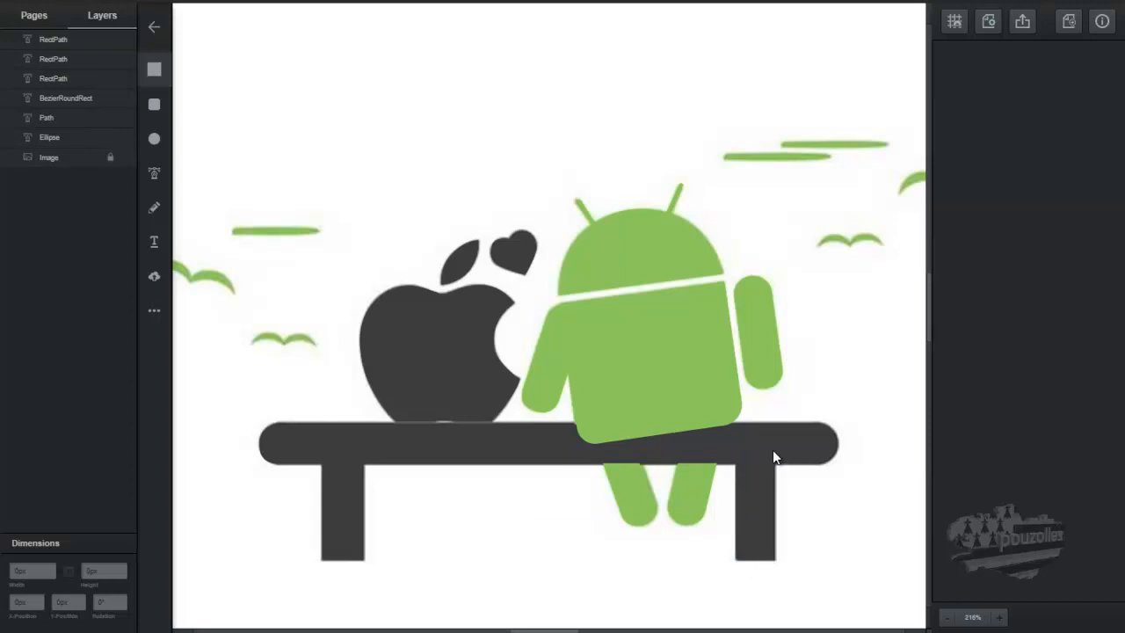
click(772, 450)
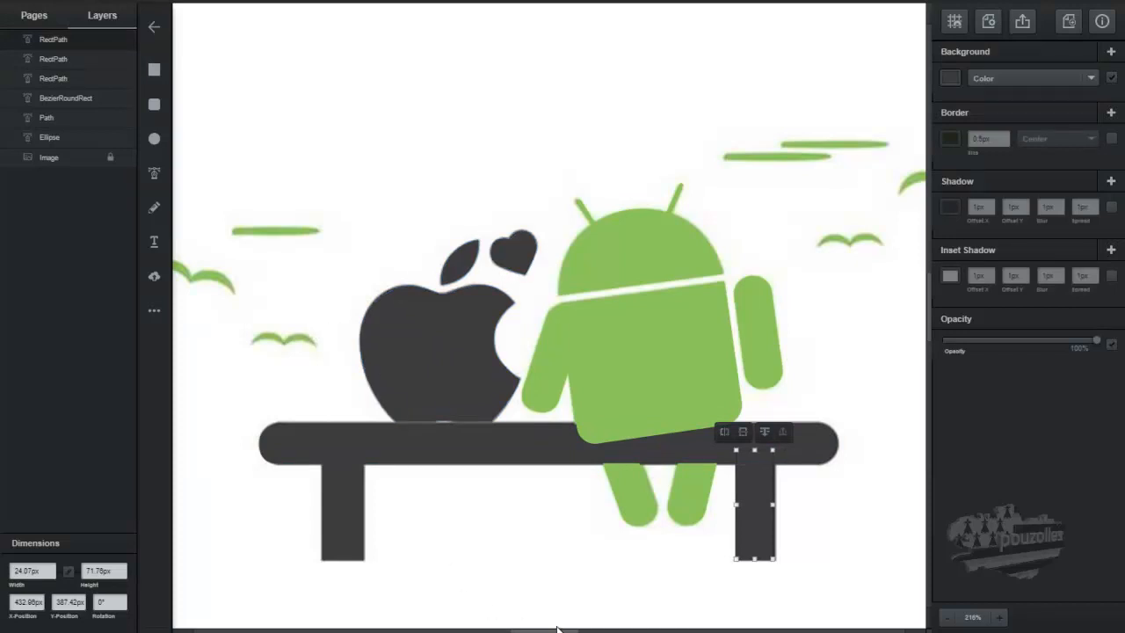
Step: Trace the upper edge of the large bird beyond the apple with the Pen tool, from wingtip to wingtip with a sharp centre dip
drag(554, 629, 504, 629)
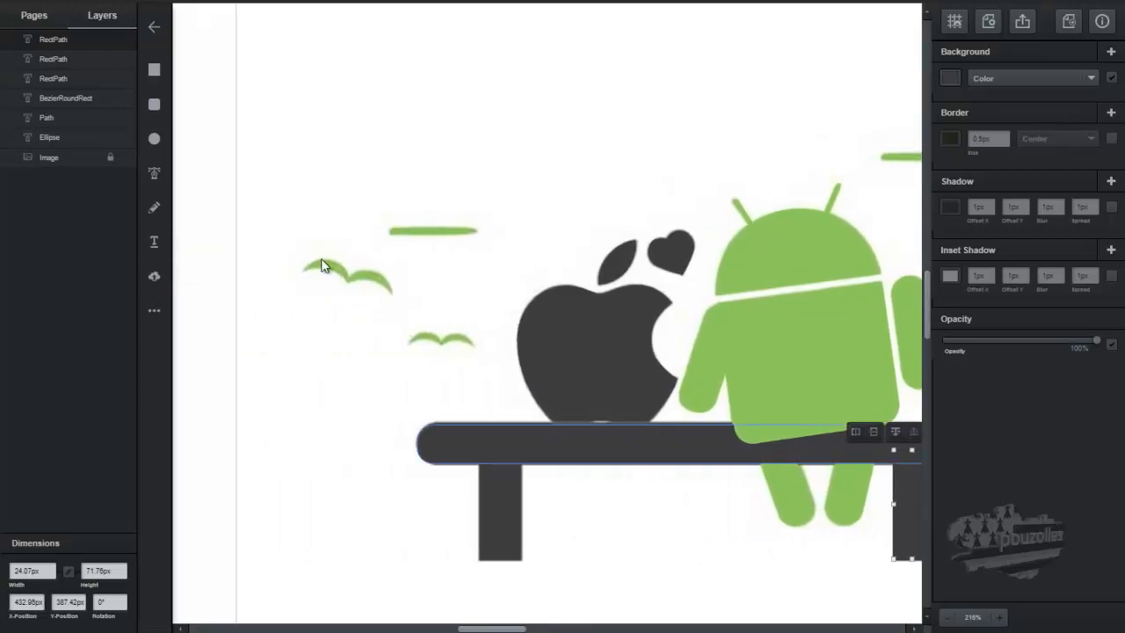
scroll(316, 261, up, 5)
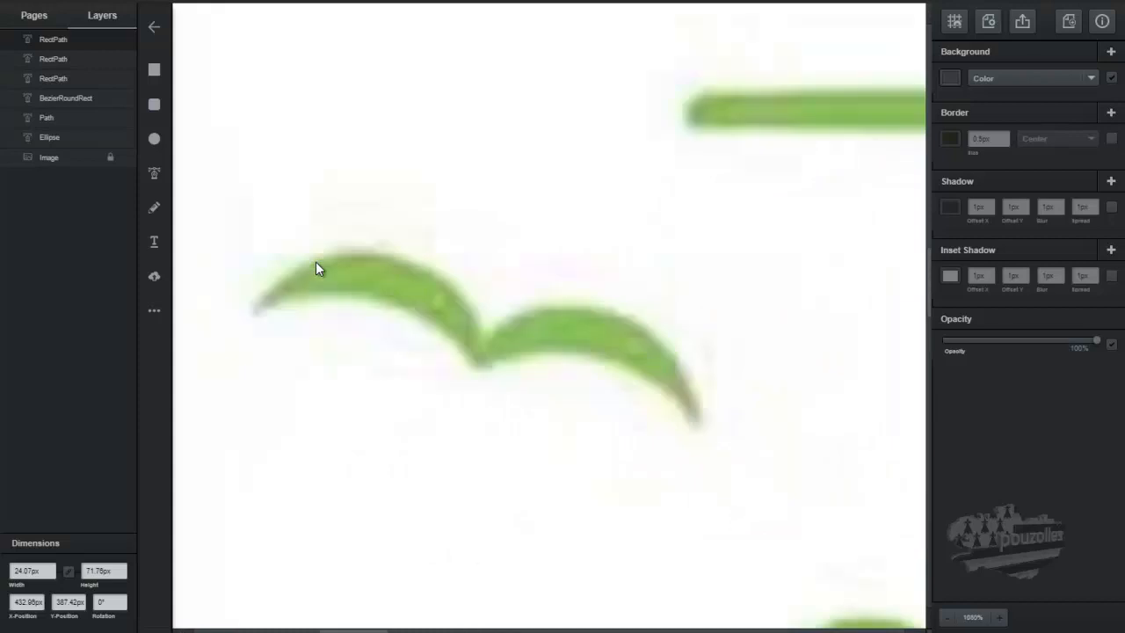
click(153, 173)
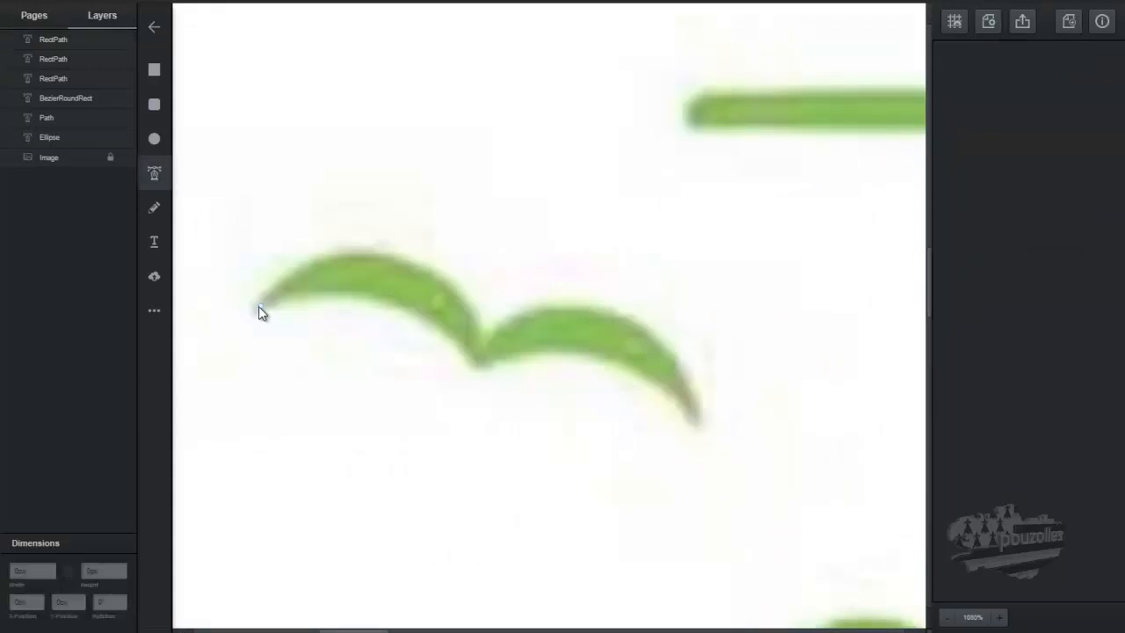
click(258, 307)
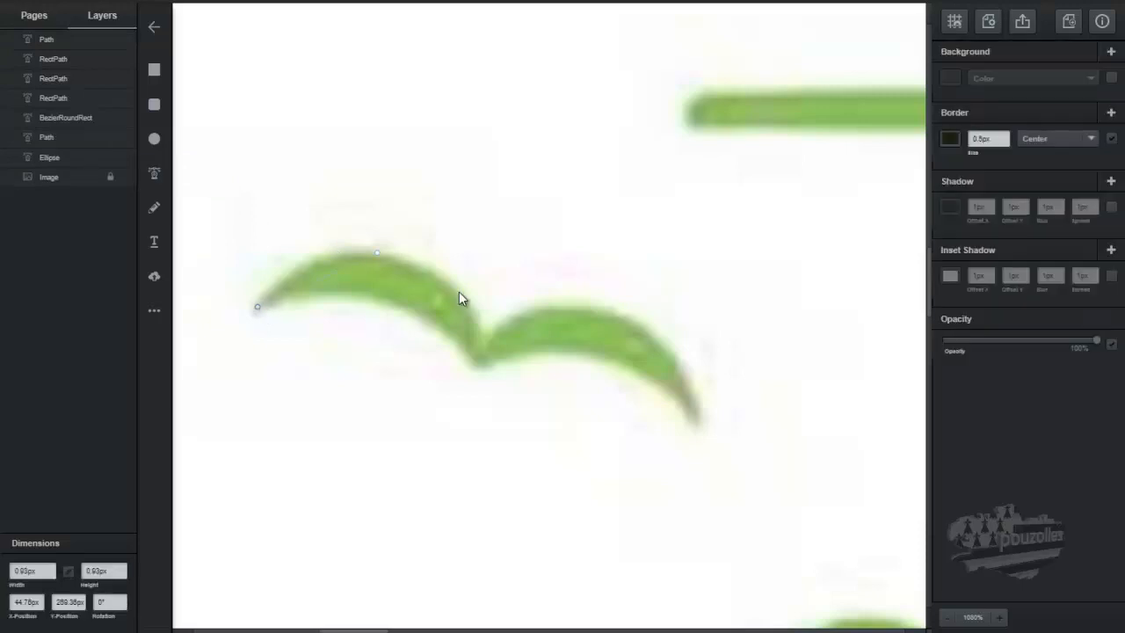
drag(483, 336, 575, 482)
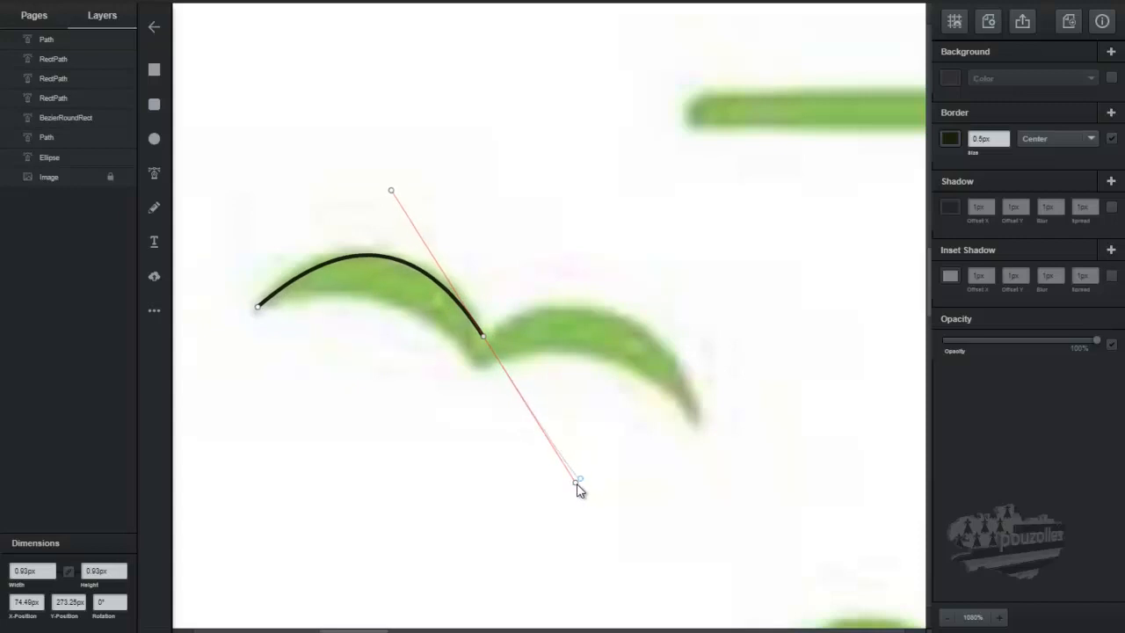
drag(575, 482, 613, 223)
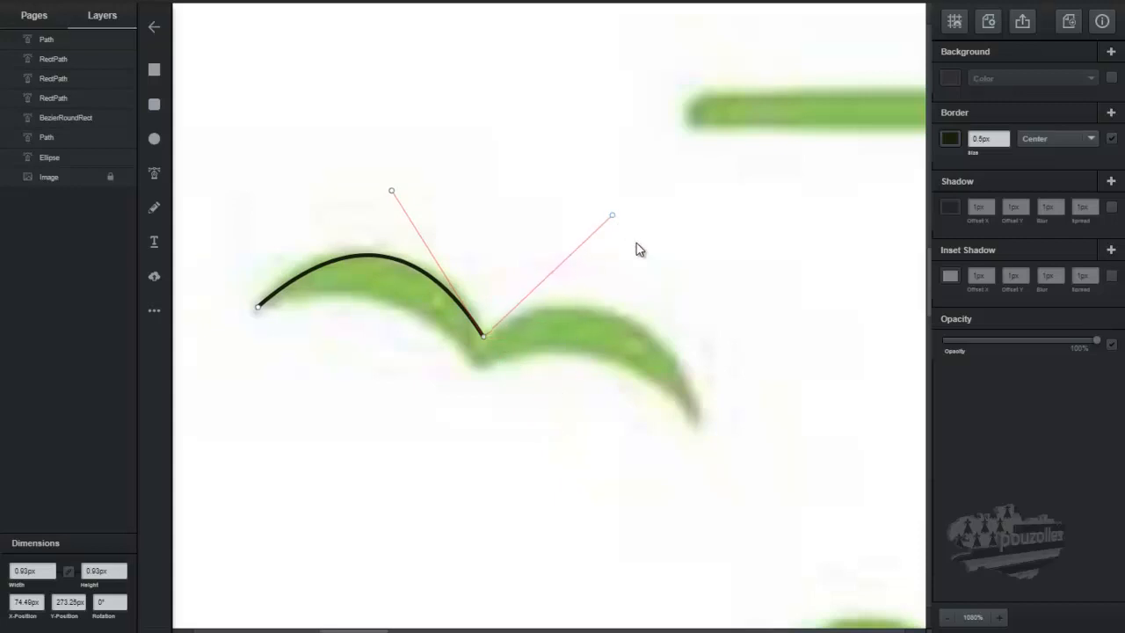
click(701, 425)
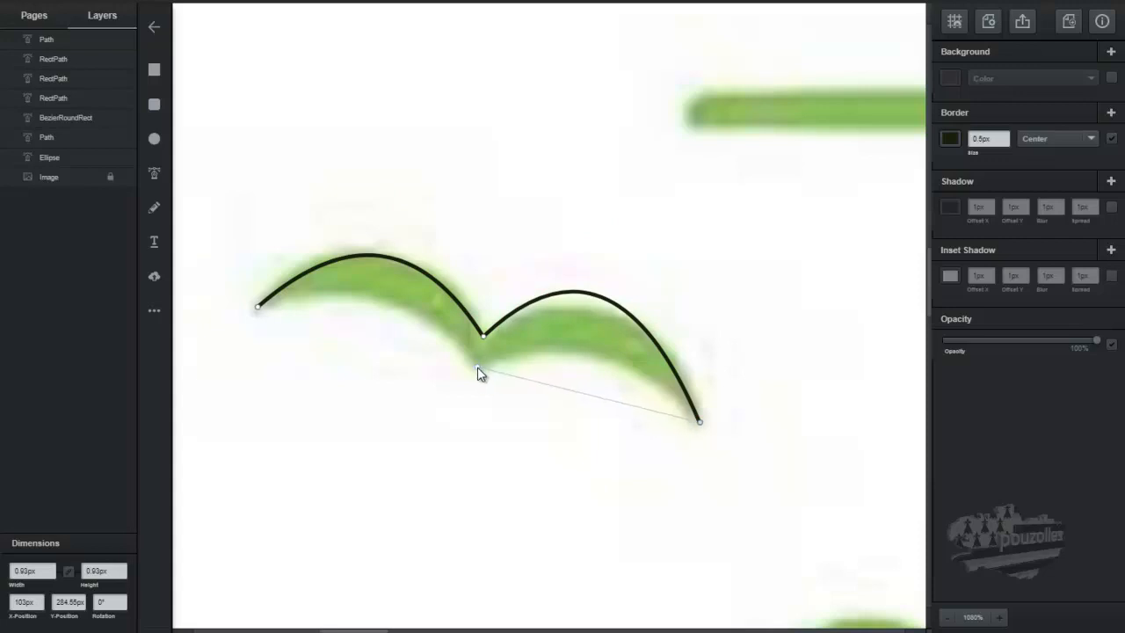
Step: Trace the bird's lower edge back through the centre point and close the path at the first wingtip, about 58 by 22 px
drag(477, 367, 339, 389)
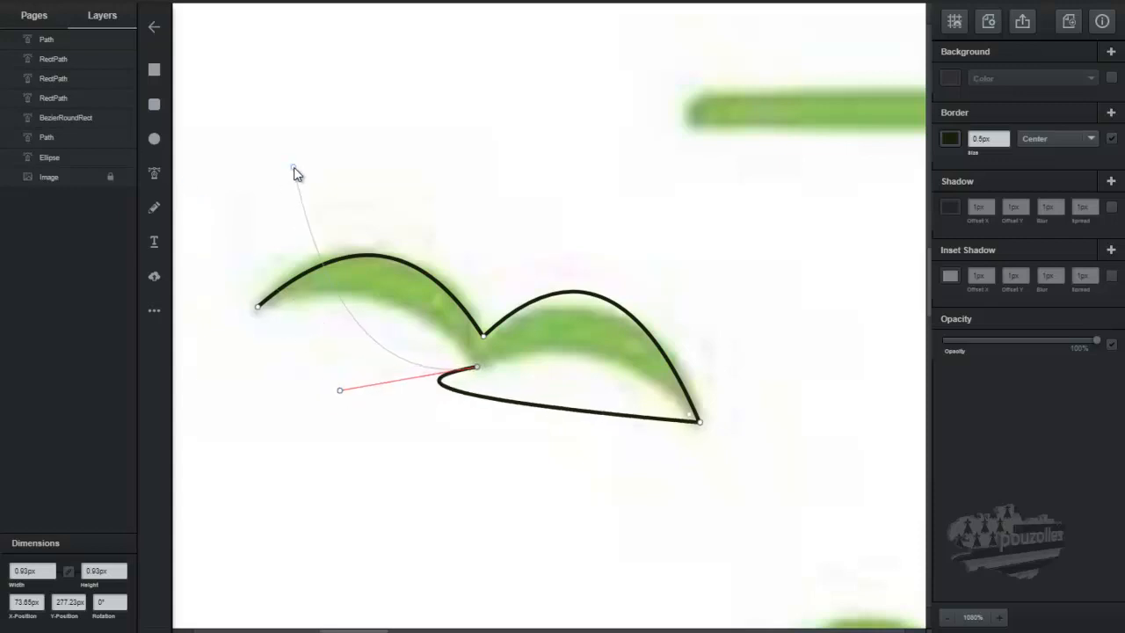
key(ctrl+z)
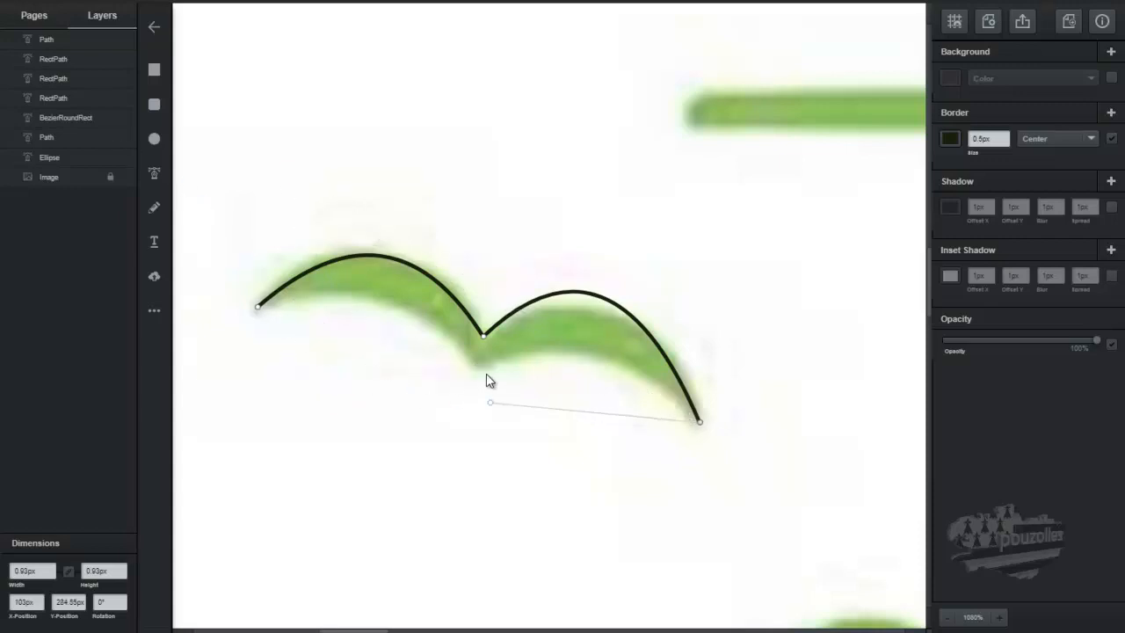
drag(481, 375, 321, 425)
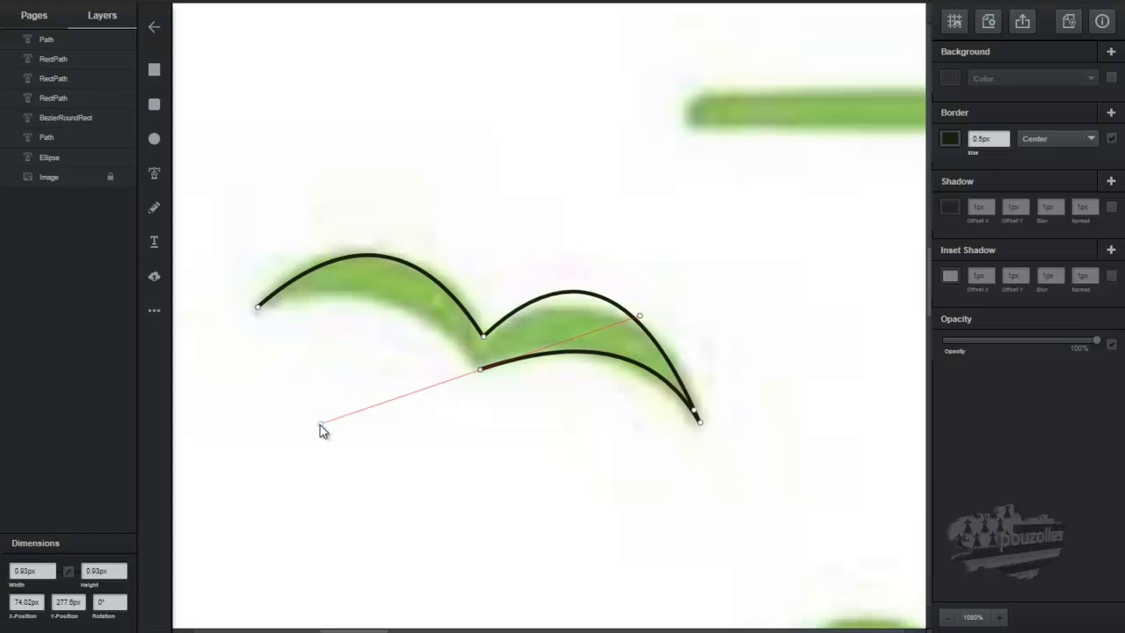
drag(321, 425, 341, 274)
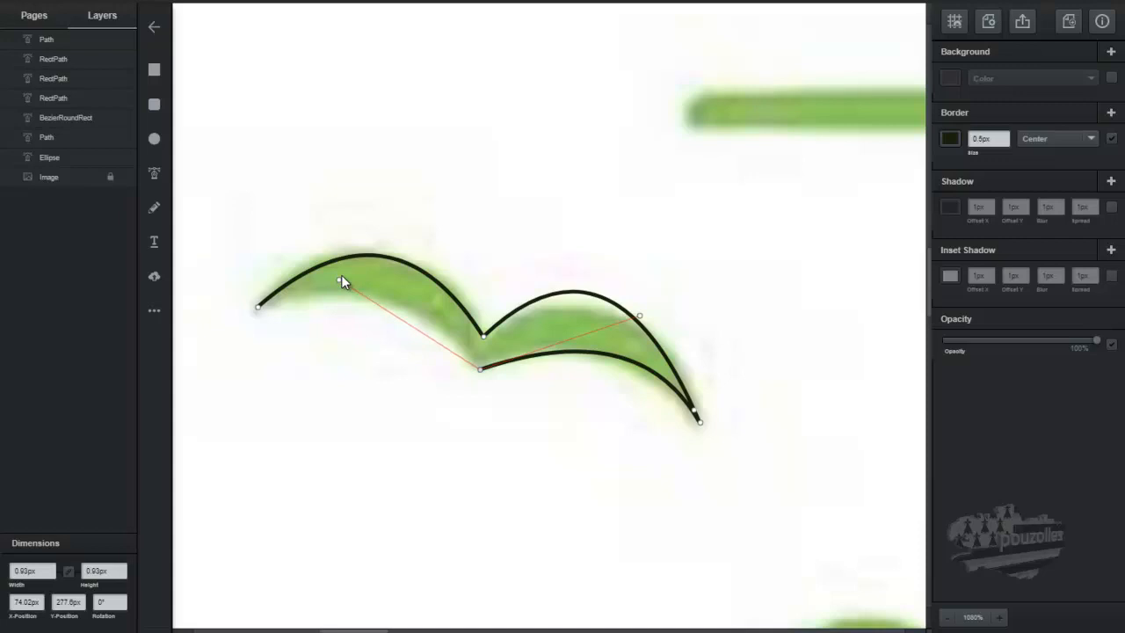
click(259, 306)
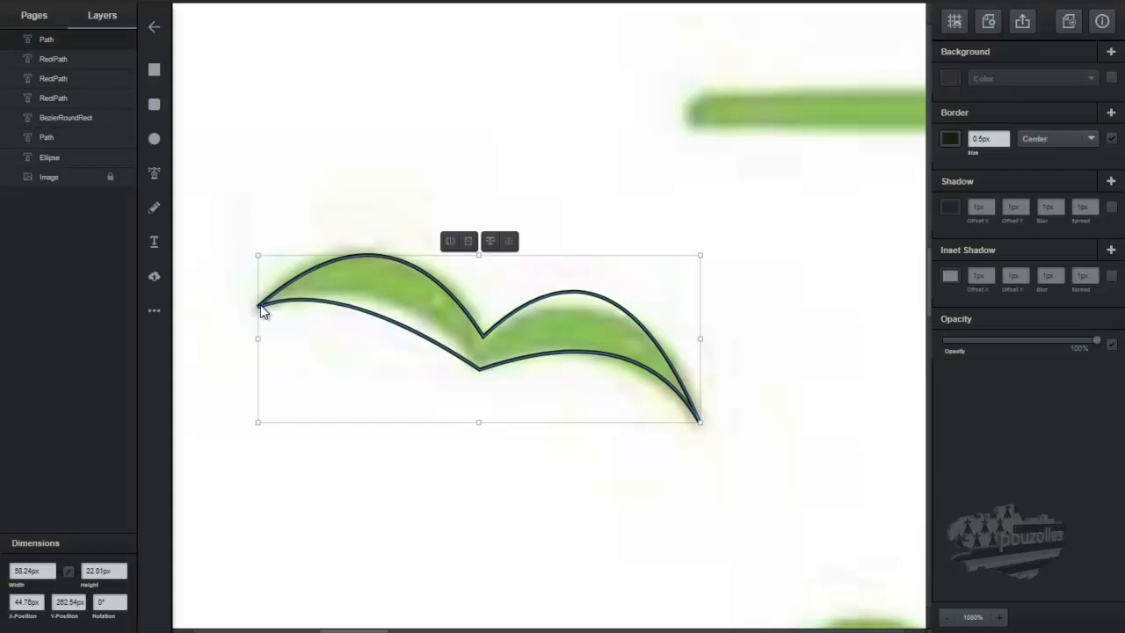
Step: Reset the lower centre point's handles and bend each side separately to follow the underside of both wings
double_click(482, 376)
double_click(482, 376)
double_click(481, 370)
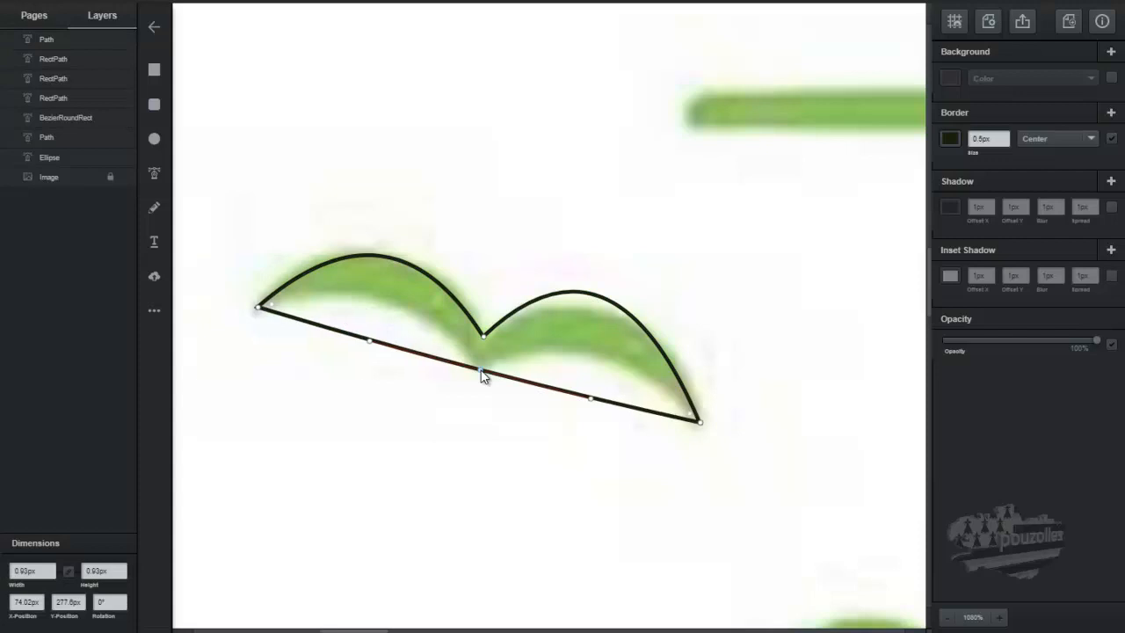
drag(371, 347, 390, 302)
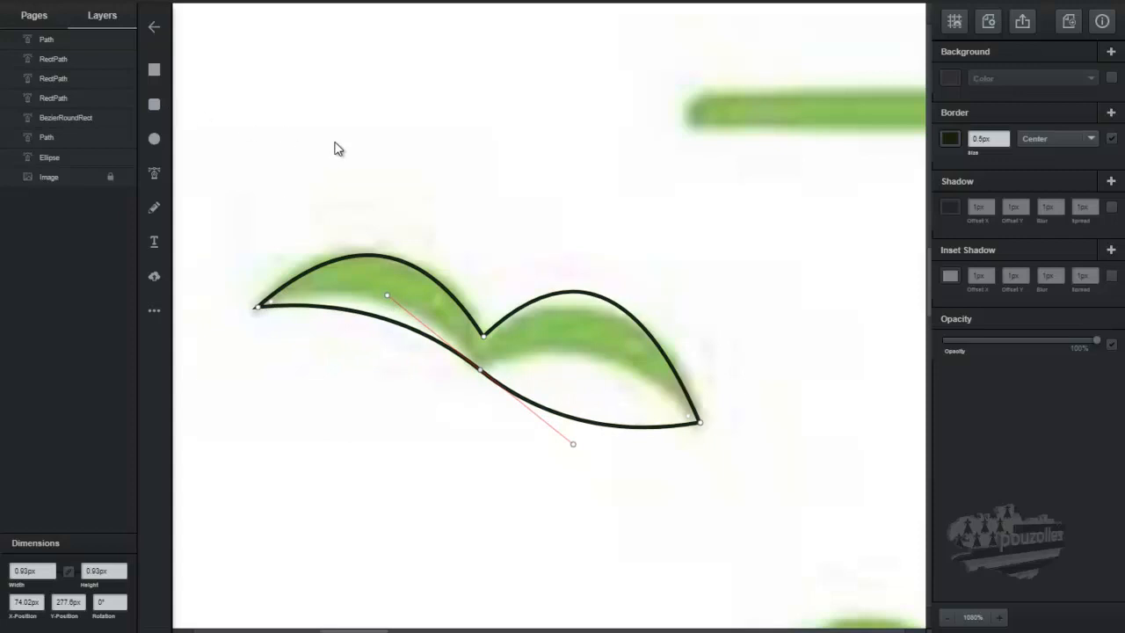
key(ctrl+z)
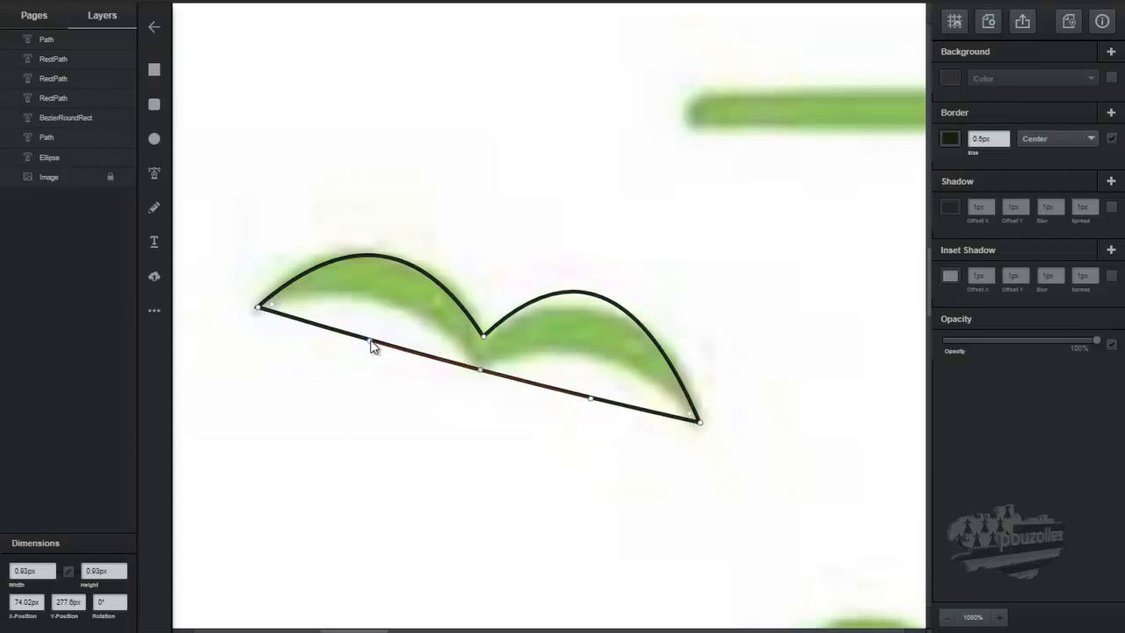
drag(371, 344, 390, 269)
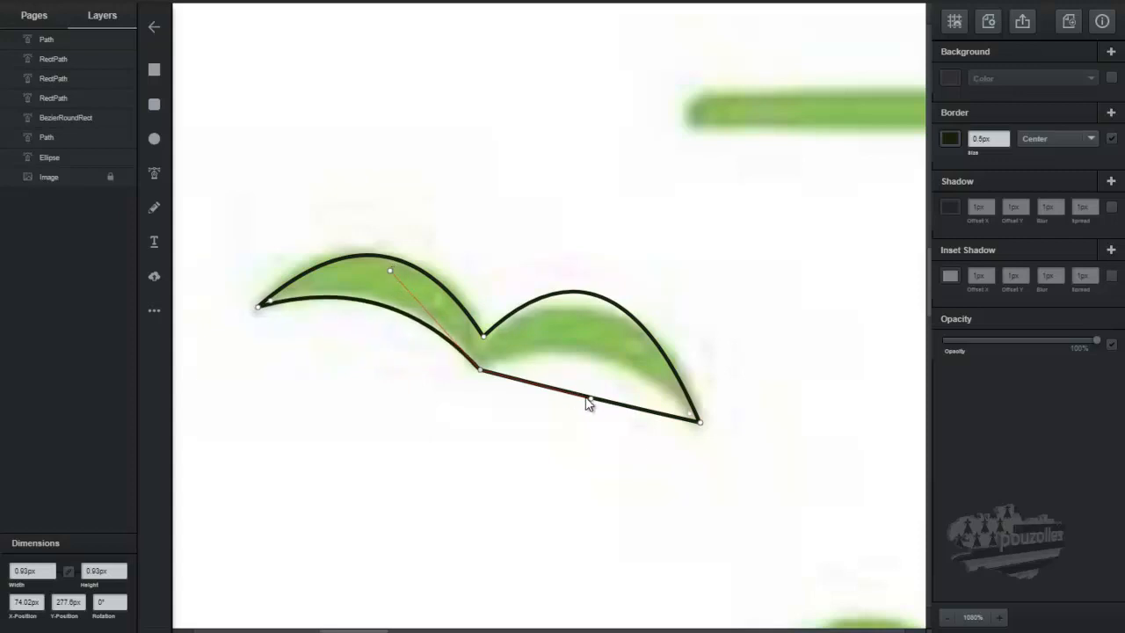
drag(594, 403, 598, 323)
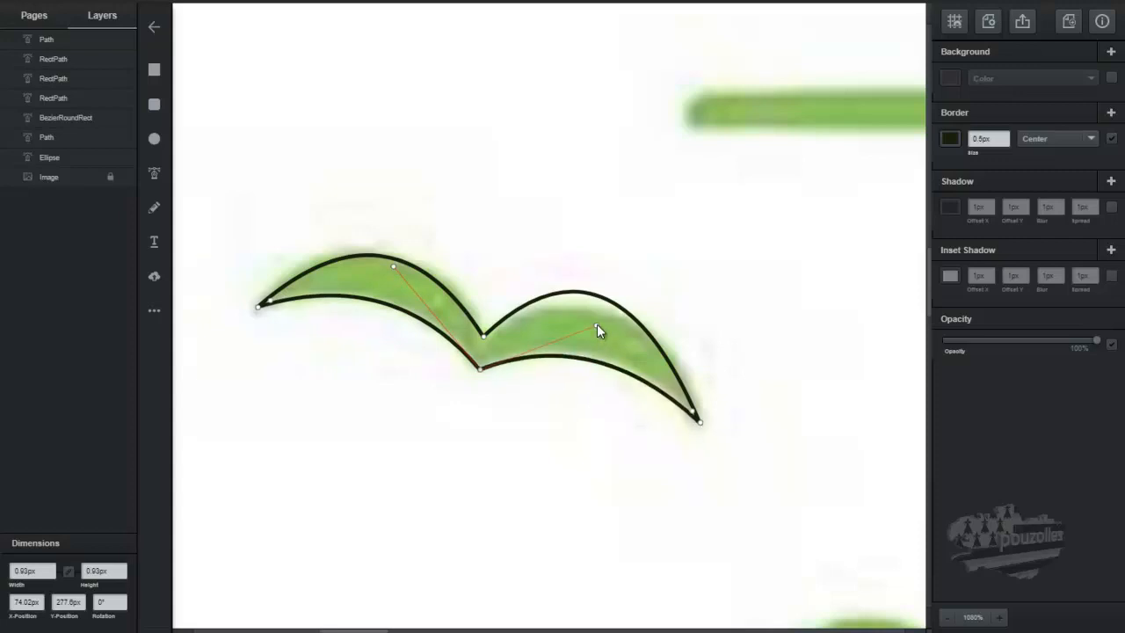
Step: Refine the upper and lower curves of the wing nearer the apple so they follow the bitmap bird
double_click(701, 423)
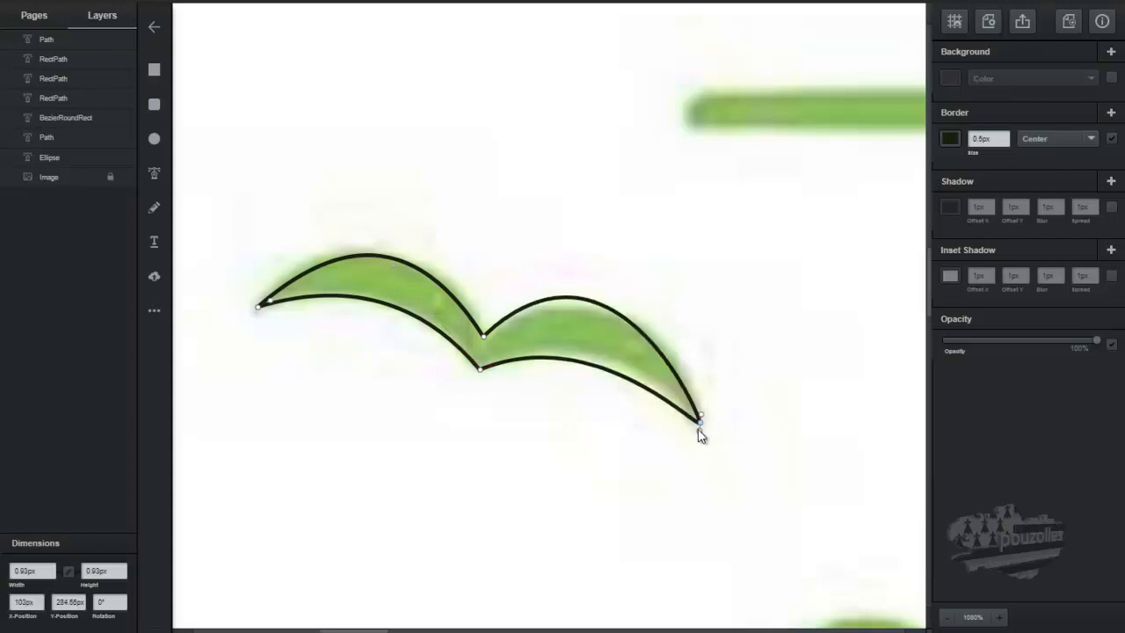
drag(702, 414, 699, 409)
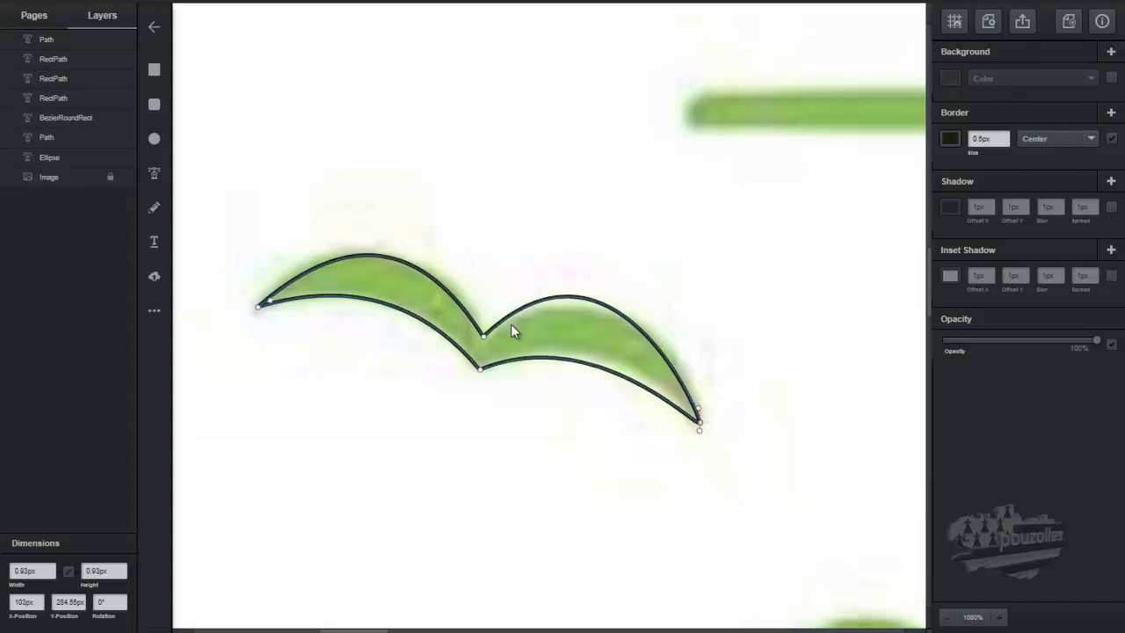
click(484, 336)
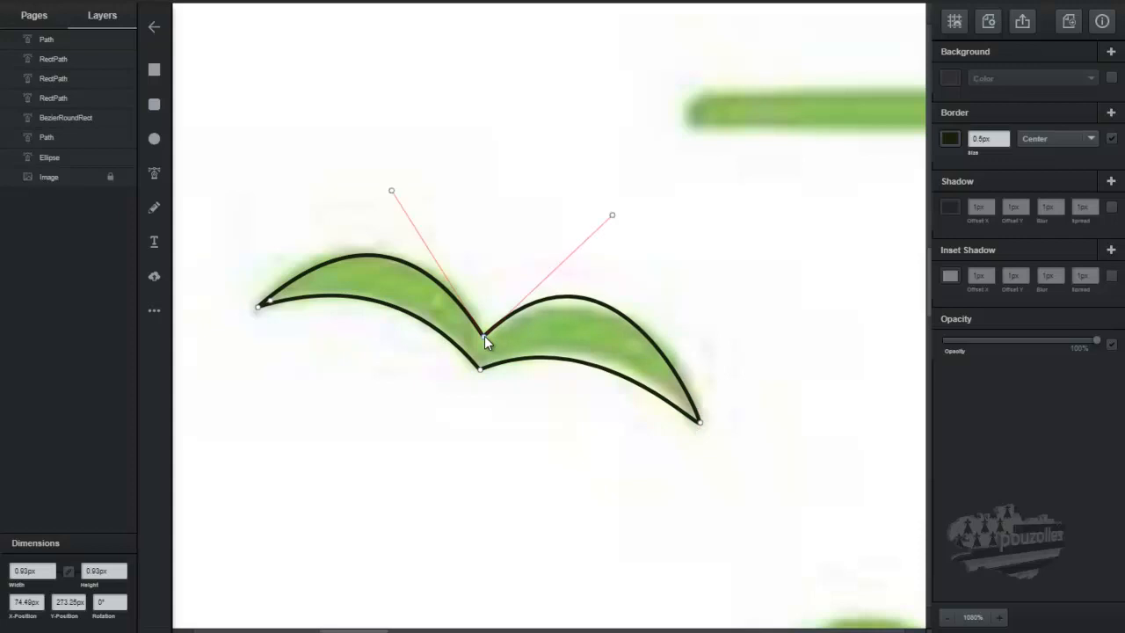
drag(613, 217, 652, 237)
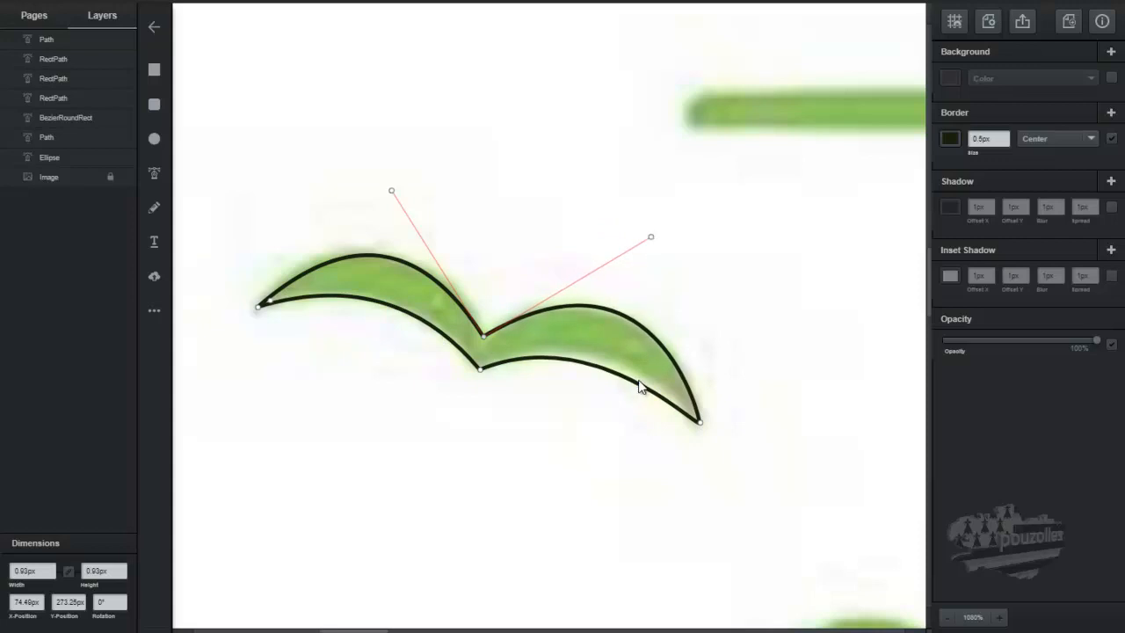
click(481, 369)
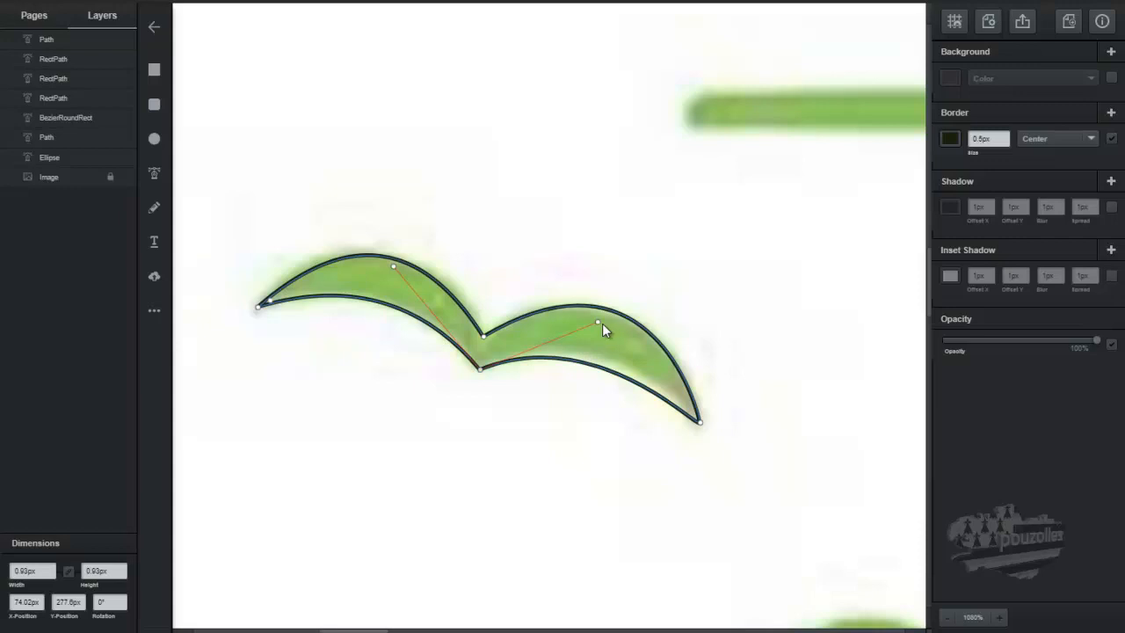
drag(598, 322, 626, 313)
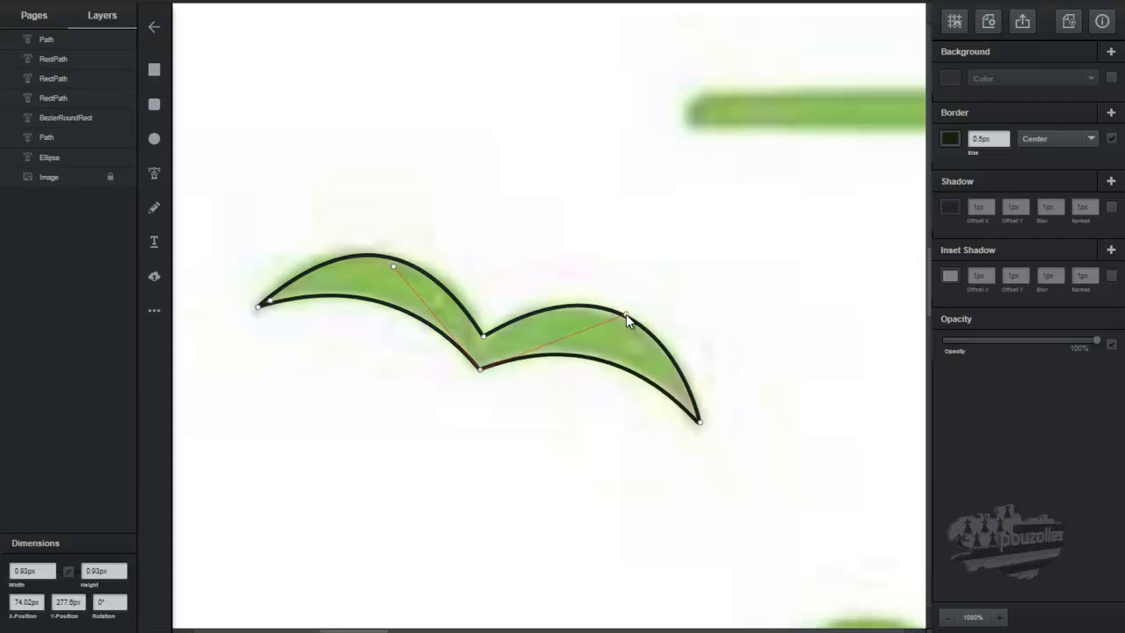
Step: Remove the bird's border and fill it with the green sampled from the bitmap's stripe above it
click(1111, 138)
click(1110, 78)
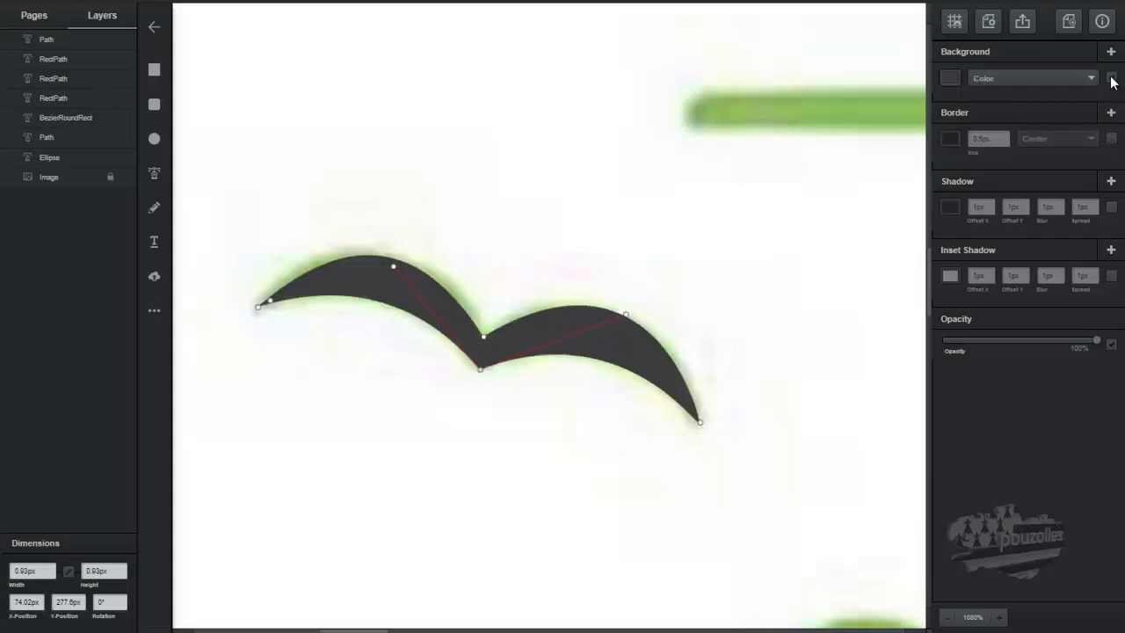
click(947, 78)
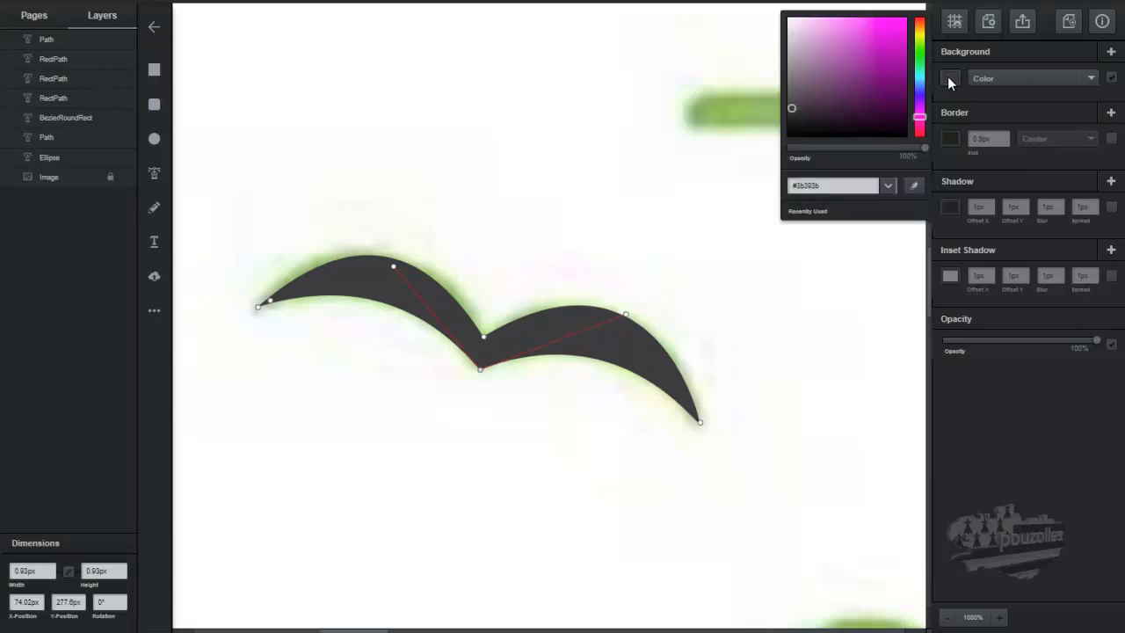
click(911, 186)
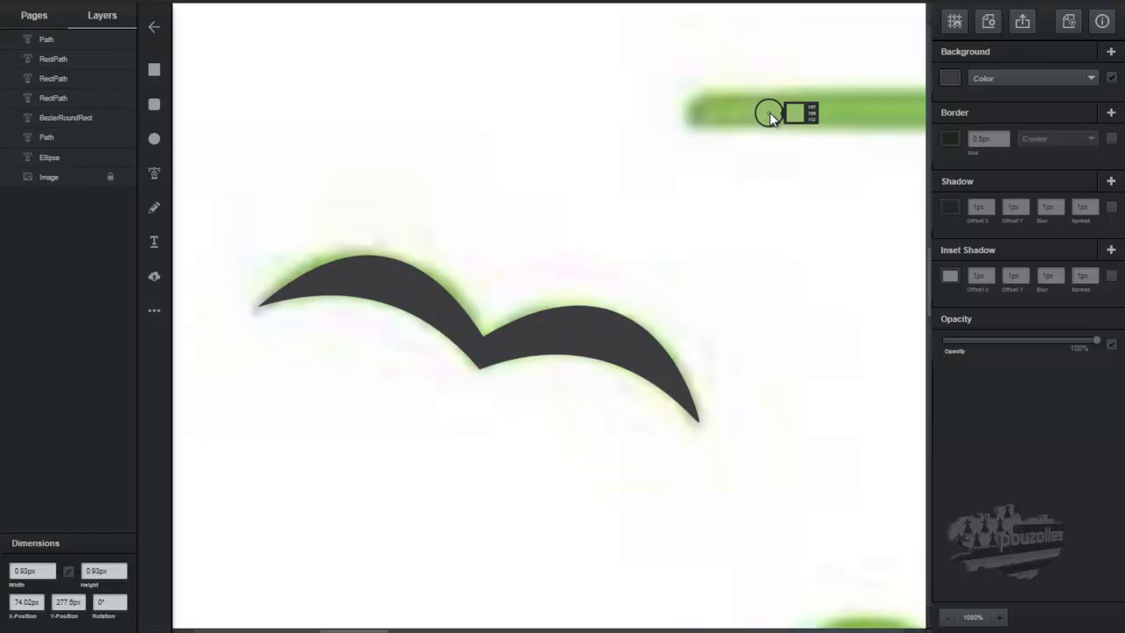
click(769, 115)
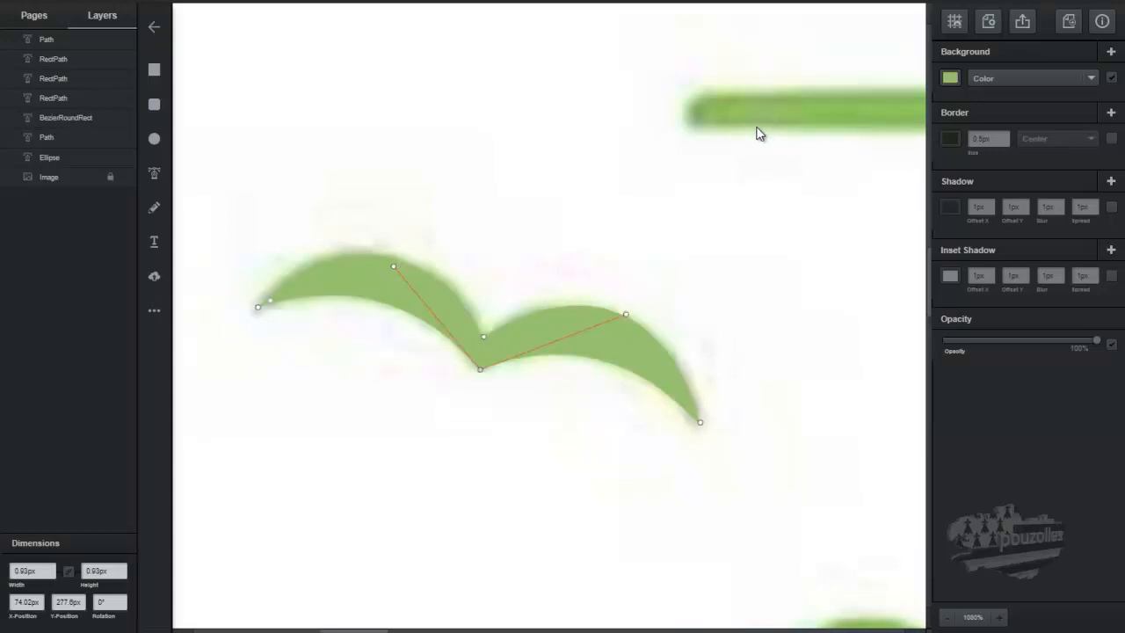
Step: Draw a green rounded rectangle about 57 by 3 px over the bitmap's stripe above the traced bird
scroll(564, 383, down, 2)
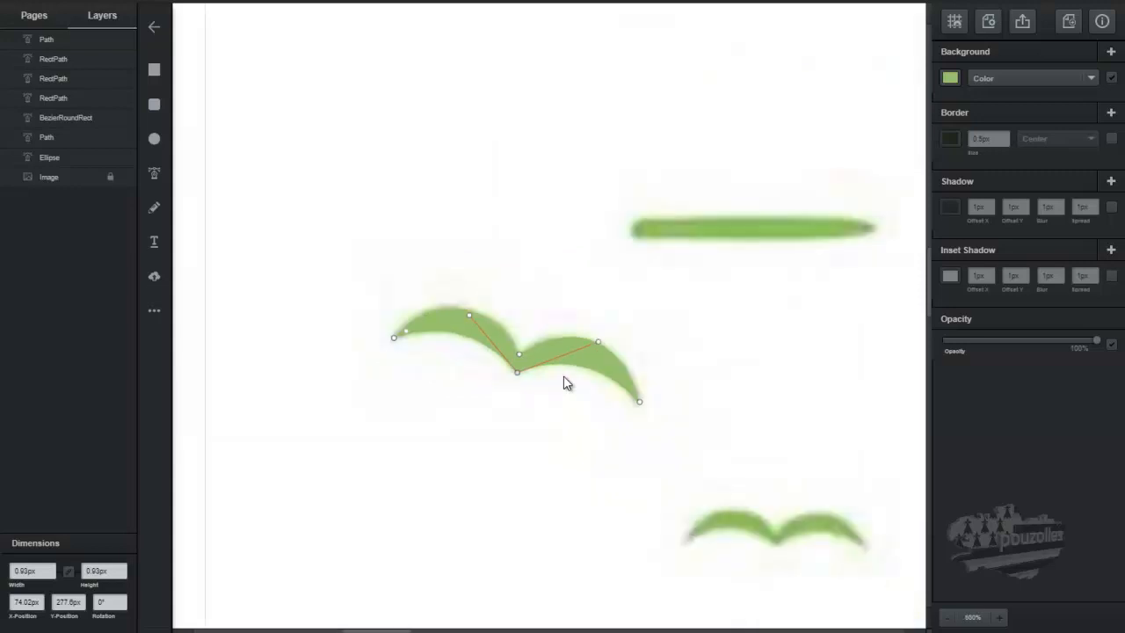
scroll(557, 384, down, 2)
scroll(436, 329, down, 2)
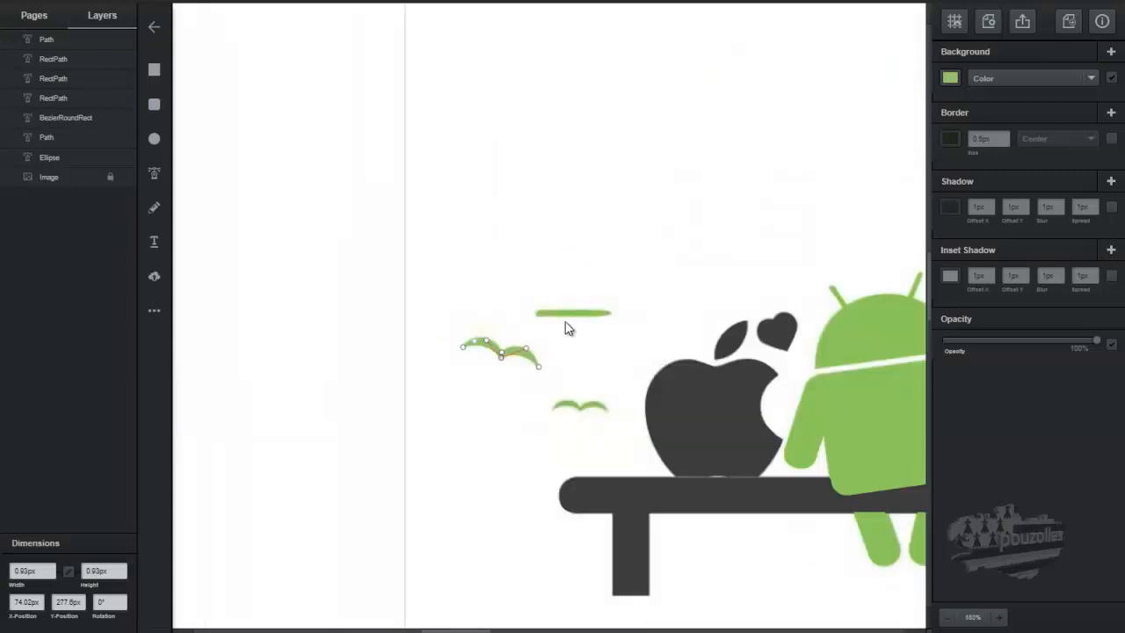
click(159, 104)
mouse_move(538, 280)
mouse_down()
mouse_move(613, 285)
mouse_move(590, 295)
mouse_move(589, 313)
mouse_up()
Step: Duplicate the traced green bird and place the copy over the smaller bitmap bird beside the apple
scroll(353, 361, down, 5)
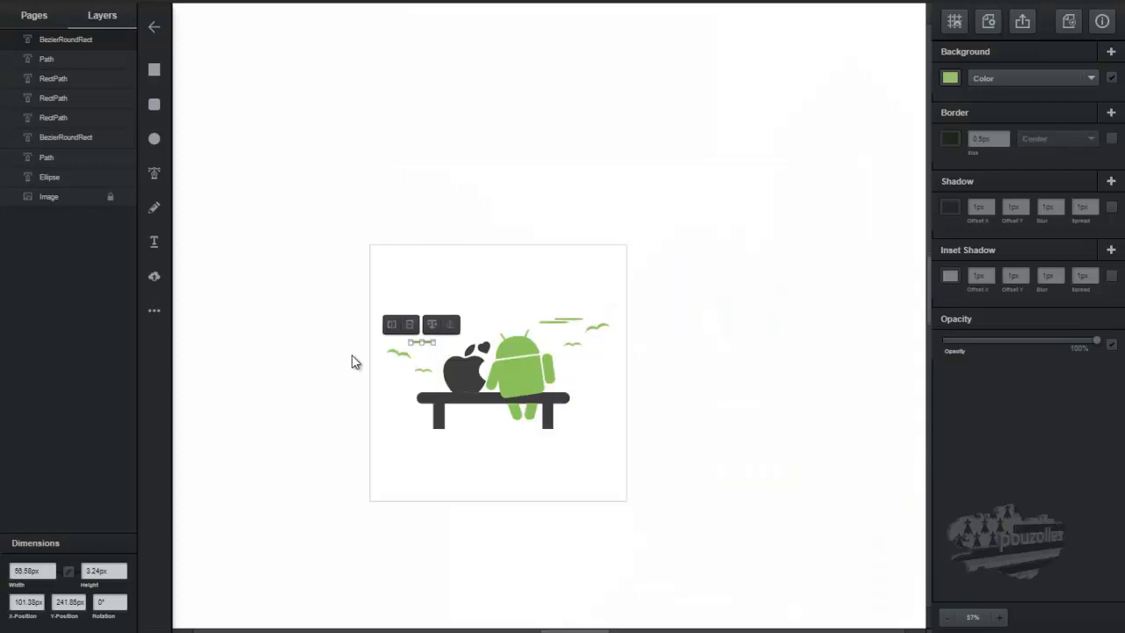
scroll(406, 357, up, 1)
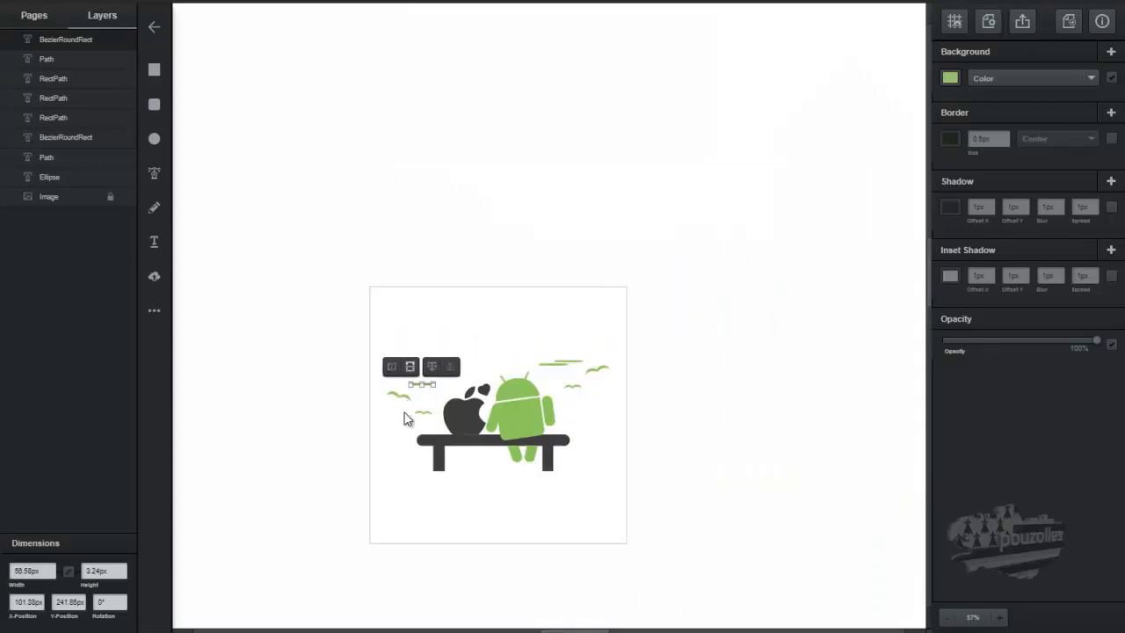
scroll(404, 461, up, 7)
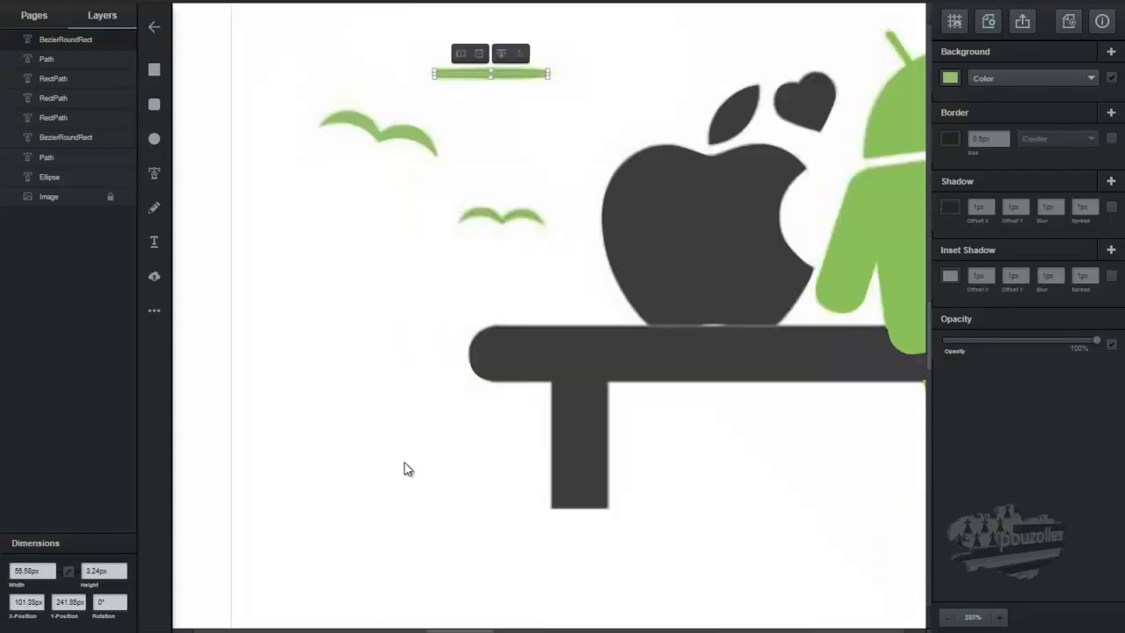
scroll(404, 469, down, 3)
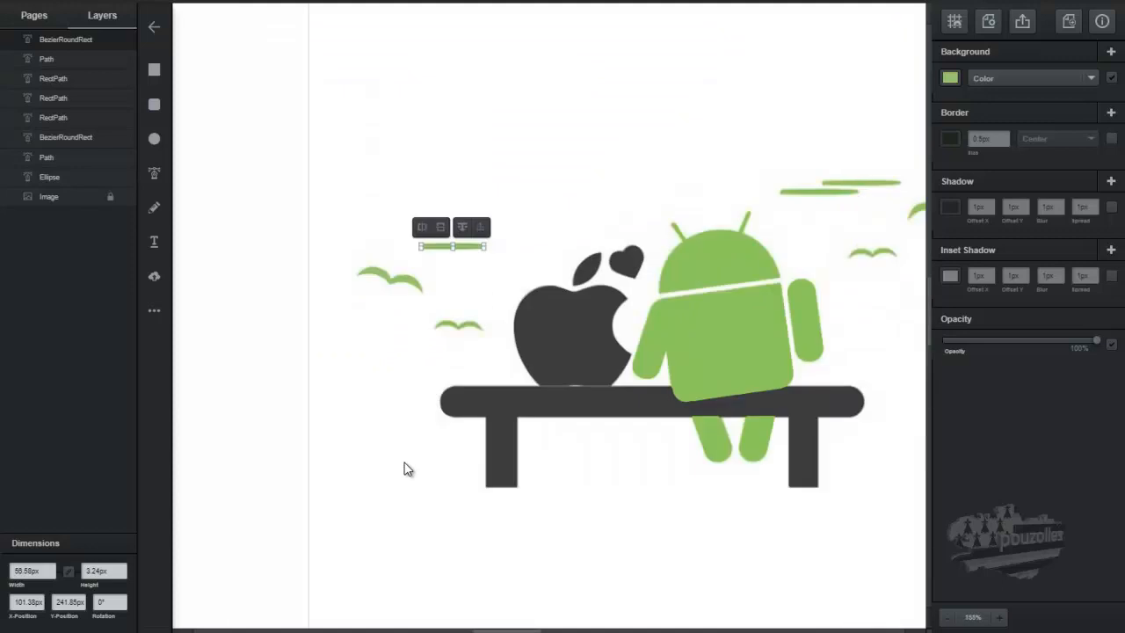
click(392, 285)
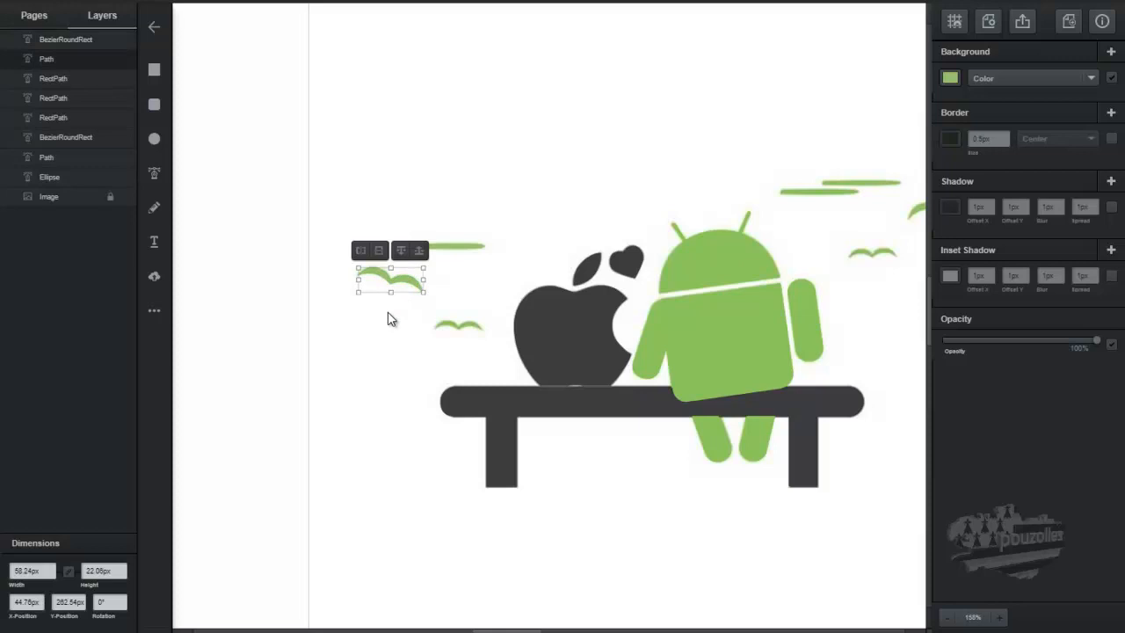
key(ctrl+d)
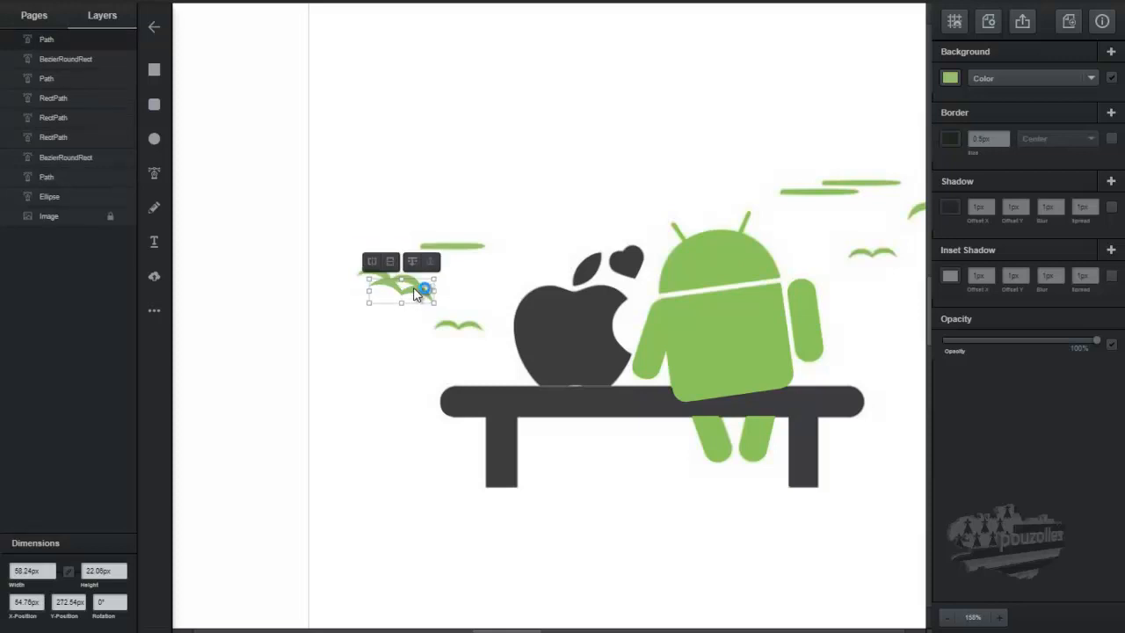
drag(413, 289, 474, 331)
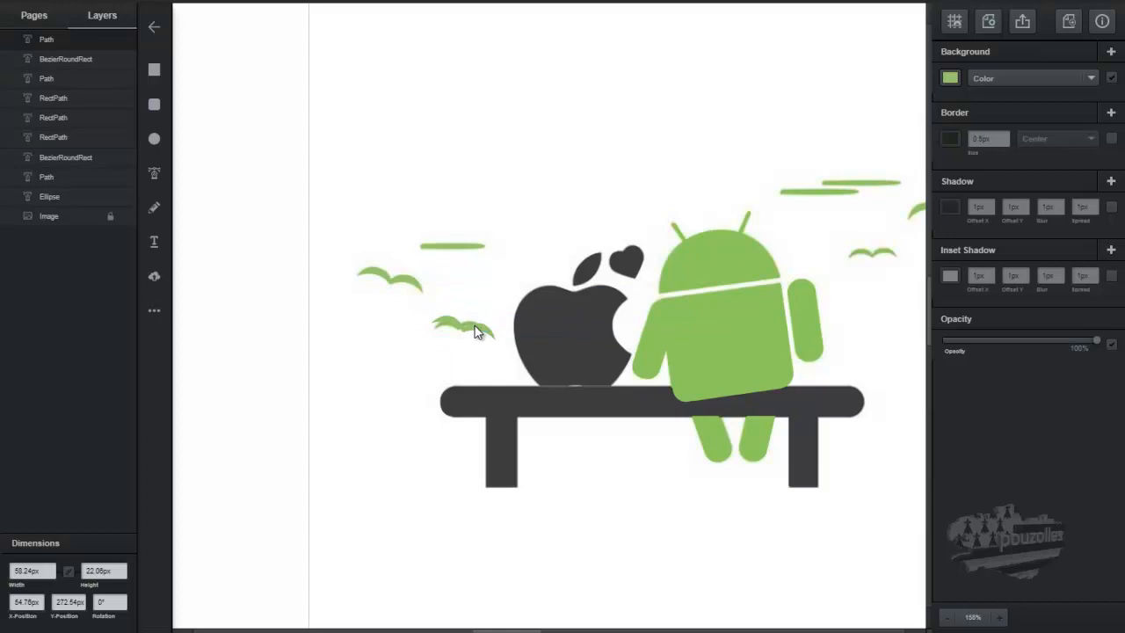
Step: Rotate the bird copy to about 346.6° and shrink it to about 44 by 18 px to match the bitmap
click(424, 351)
click(444, 323)
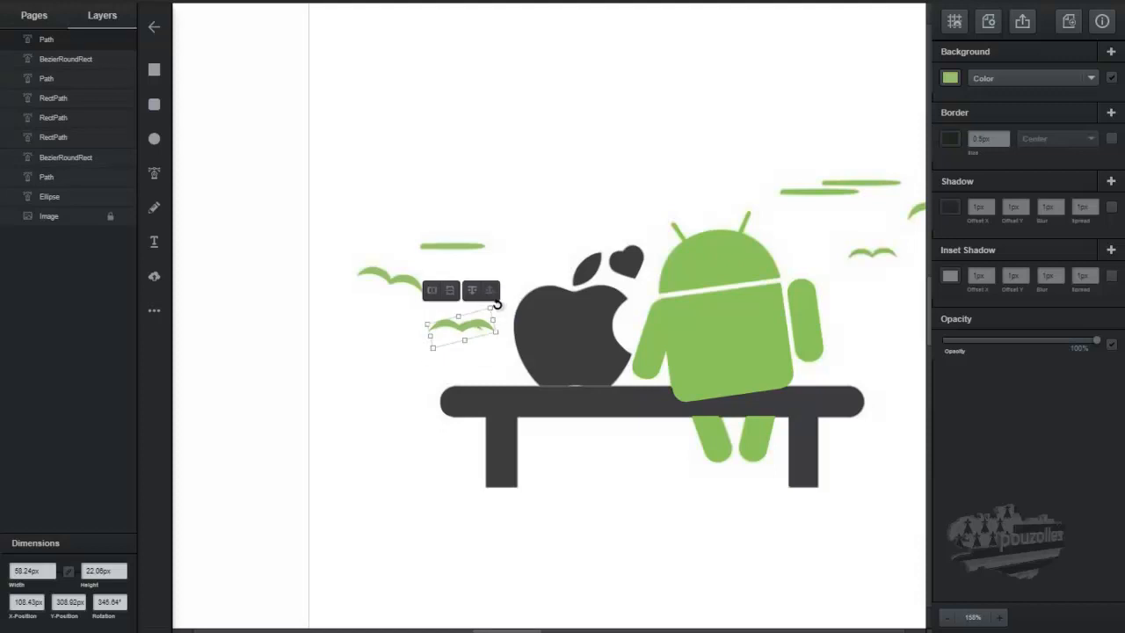
drag(496, 333, 480, 339)
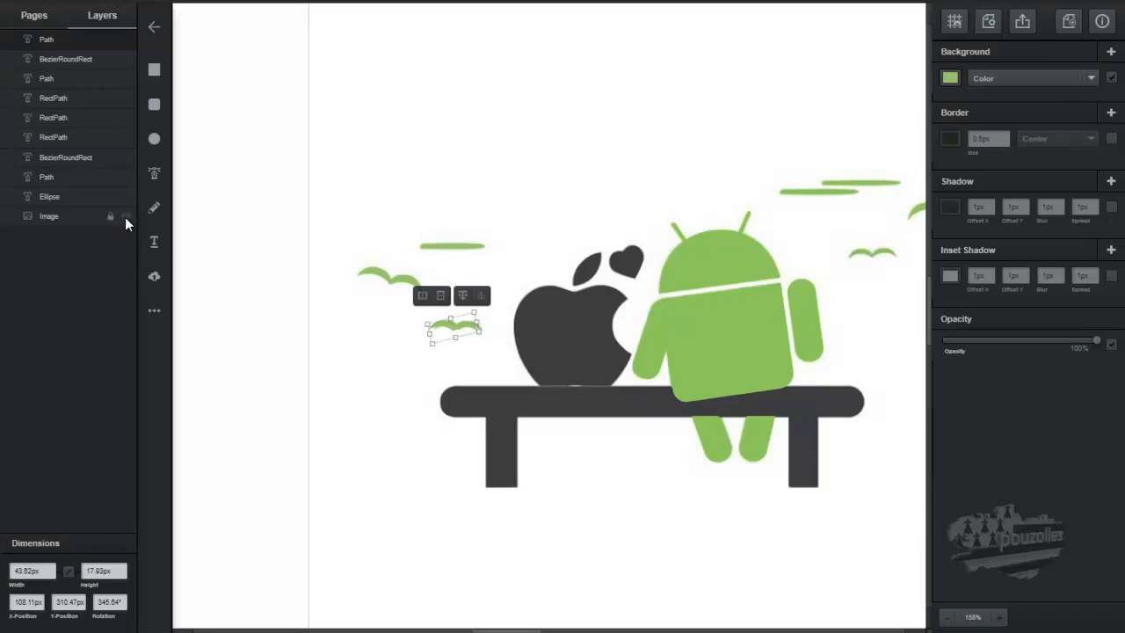
Step: Hide the bitmap image layer and examine the traced vector scene on its own
click(125, 217)
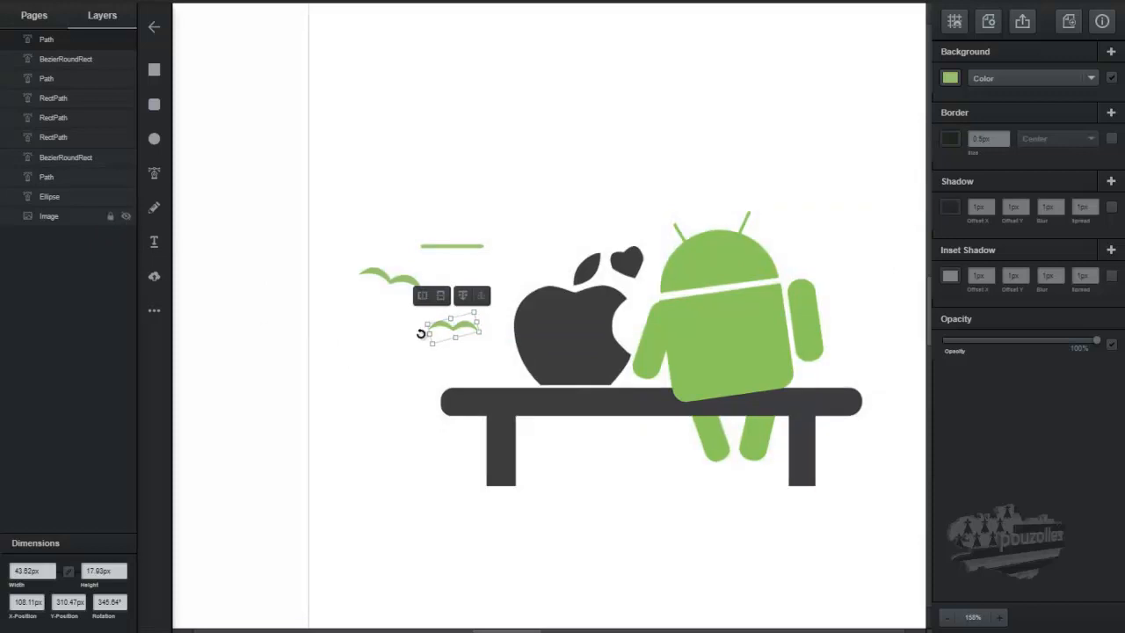
scroll(420, 333, down, 3)
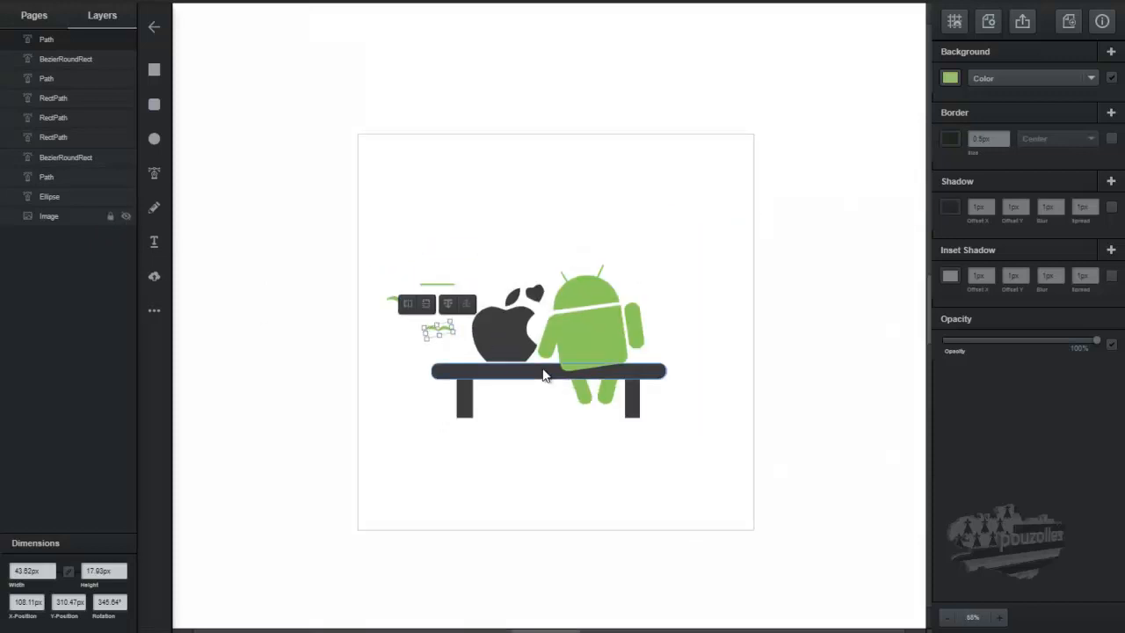
scroll(543, 375, up, 8)
scroll(542, 375, down, 2)
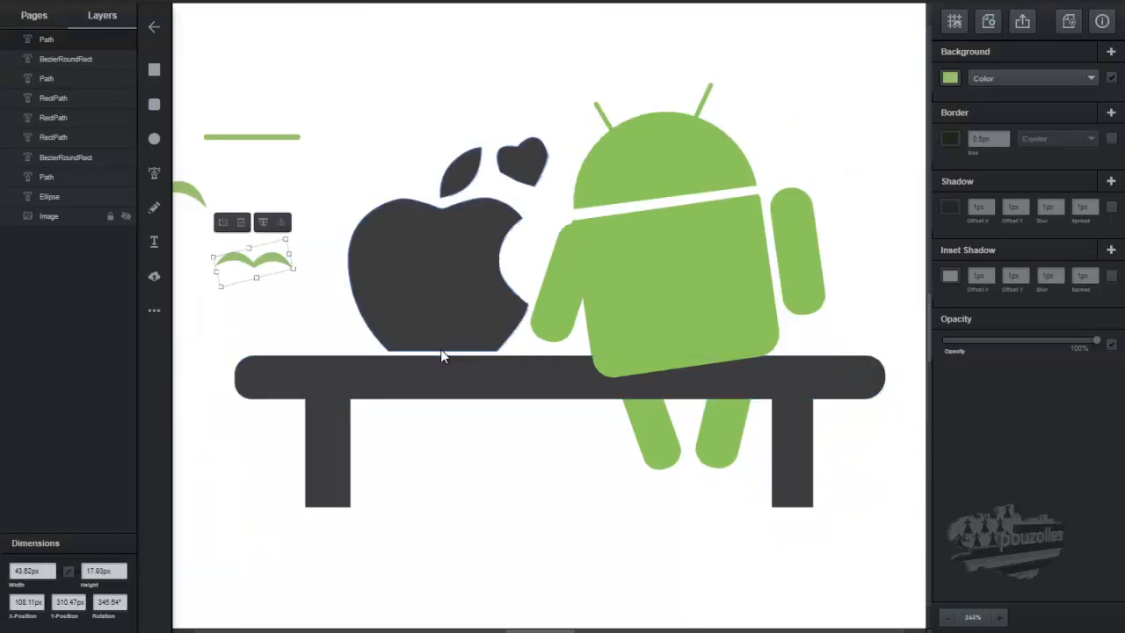
Step: Edit the heart's path above the apple and delete the surplus point at its lower side corner nearest the leaf
click(516, 166)
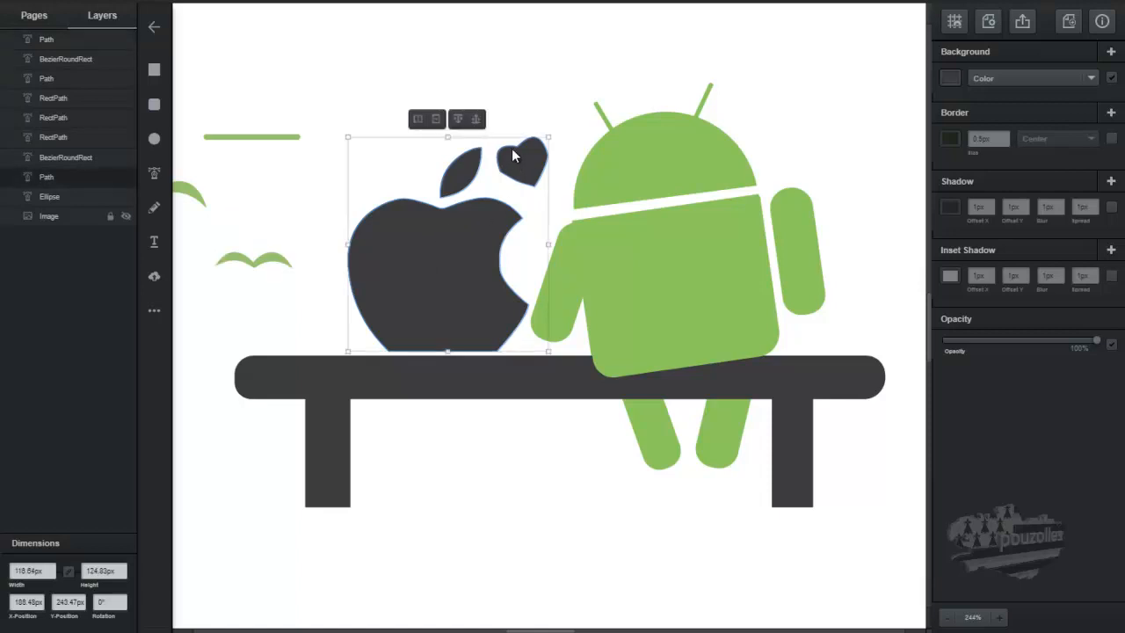
double_click(513, 154)
click(513, 154)
scroll(521, 156, up, 5)
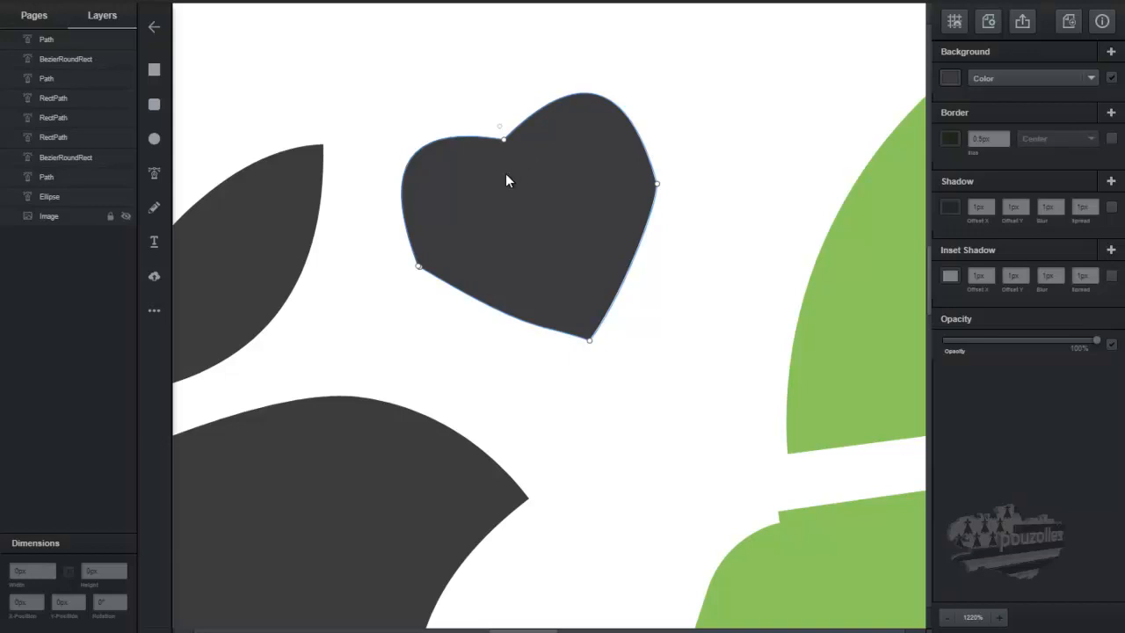
double_click(419, 267)
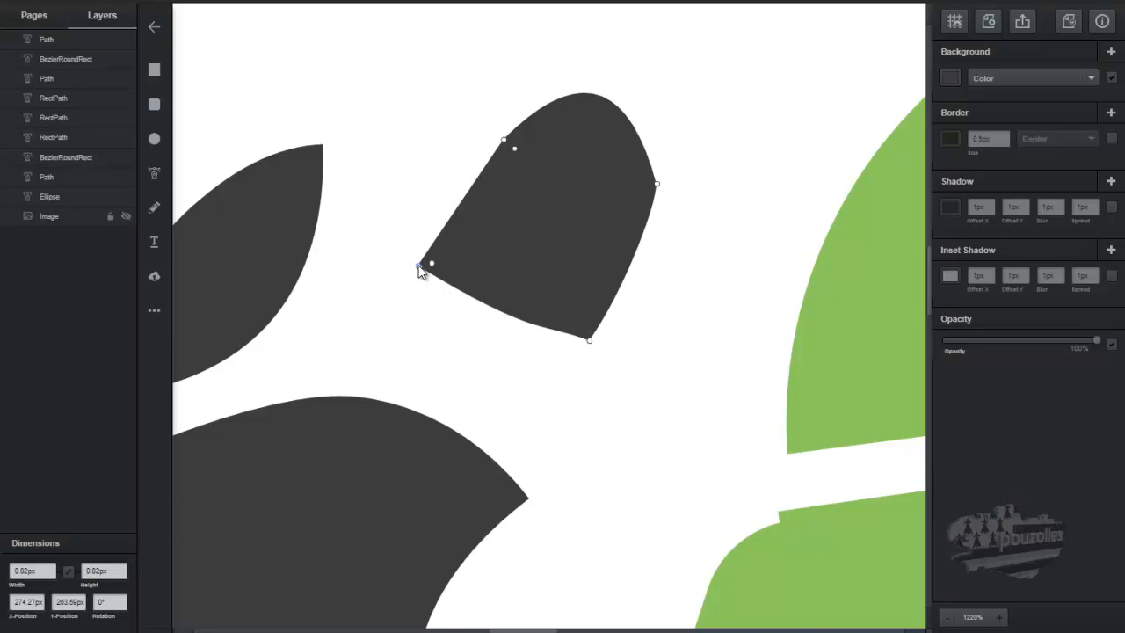
double_click(419, 267)
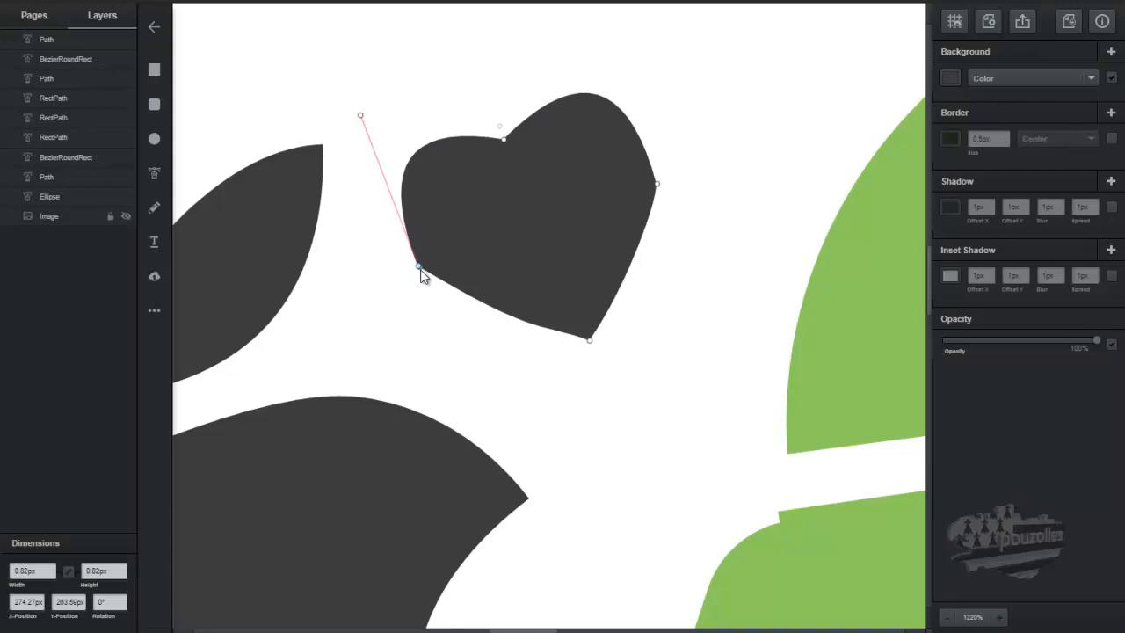
drag(419, 269, 415, 258)
click(419, 266)
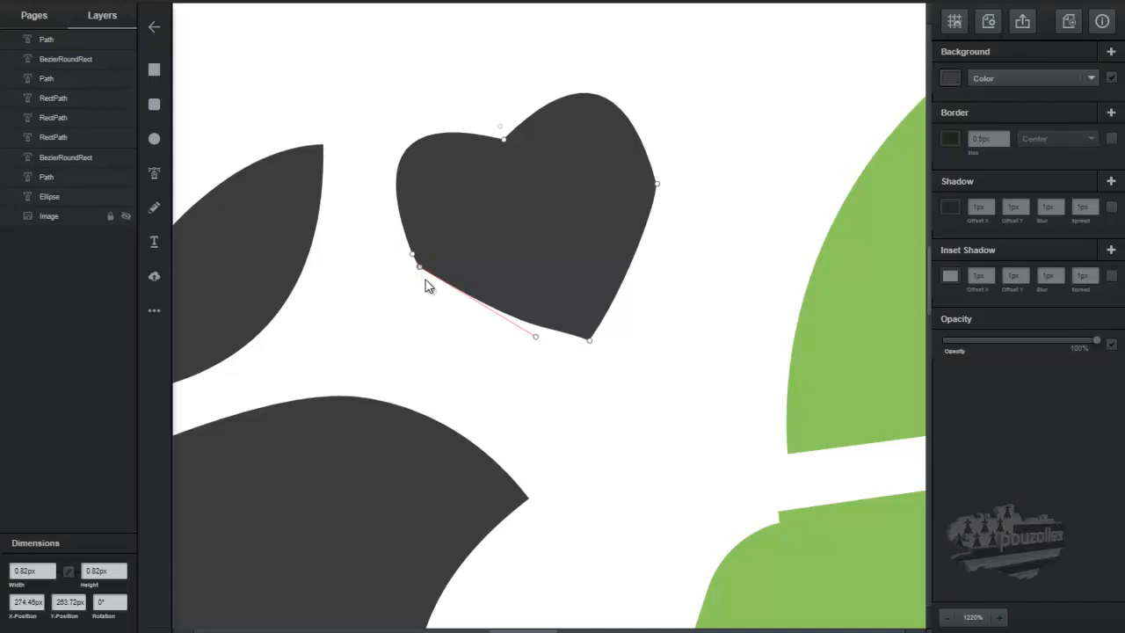
key(Delete)
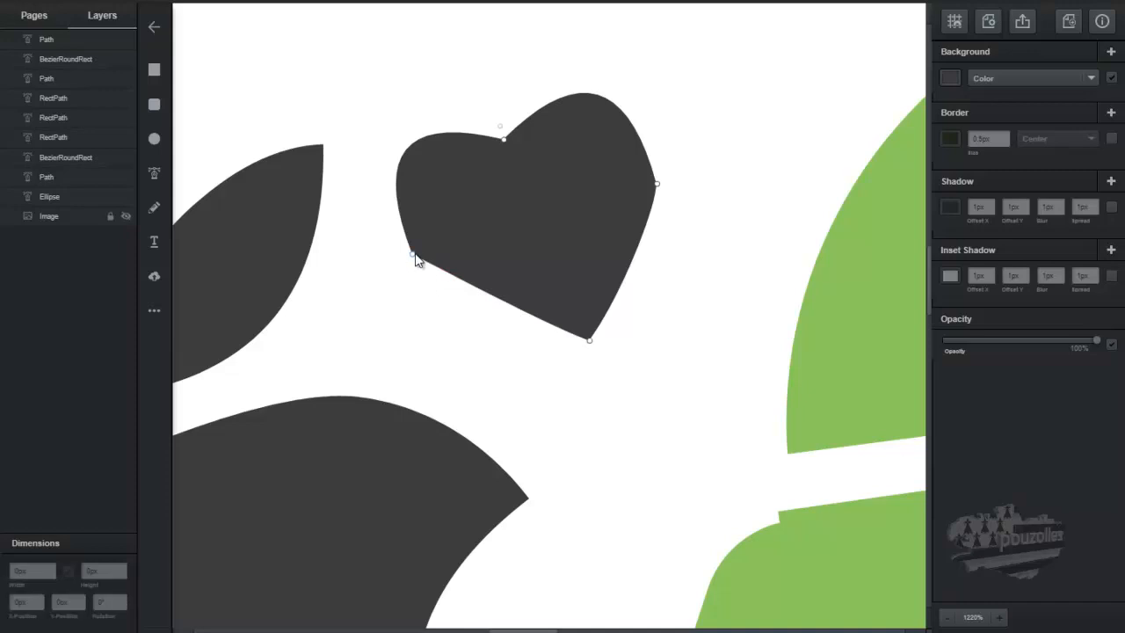
Step: Reset the remaining corner point's handles, pull out new symmetric ones, and show the bitmap image again
double_click(413, 255)
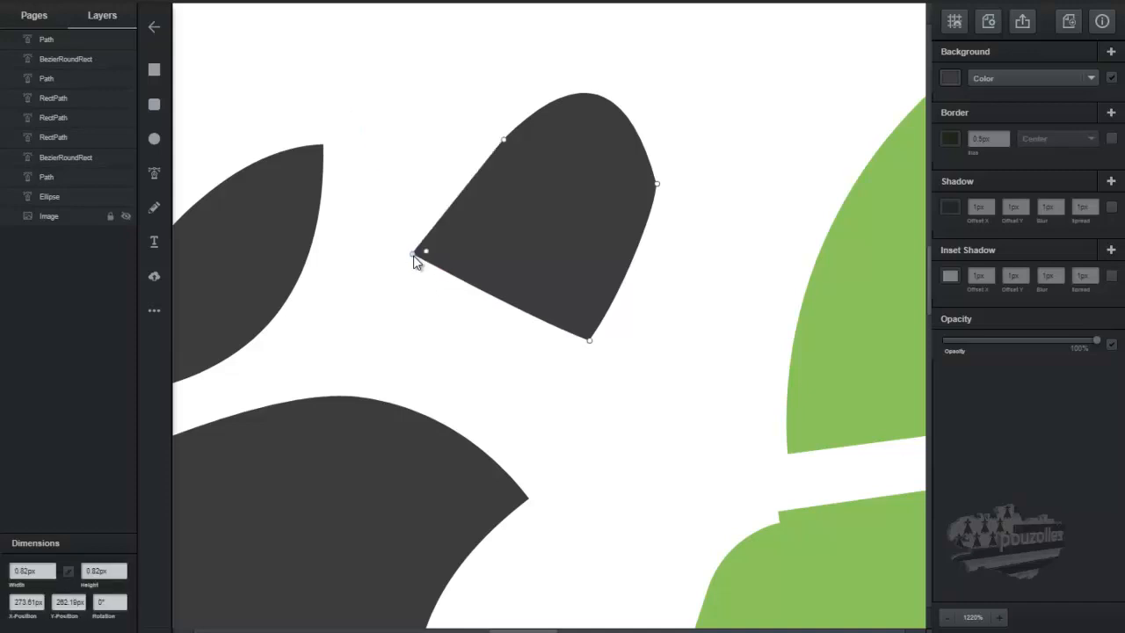
double_click(413, 255)
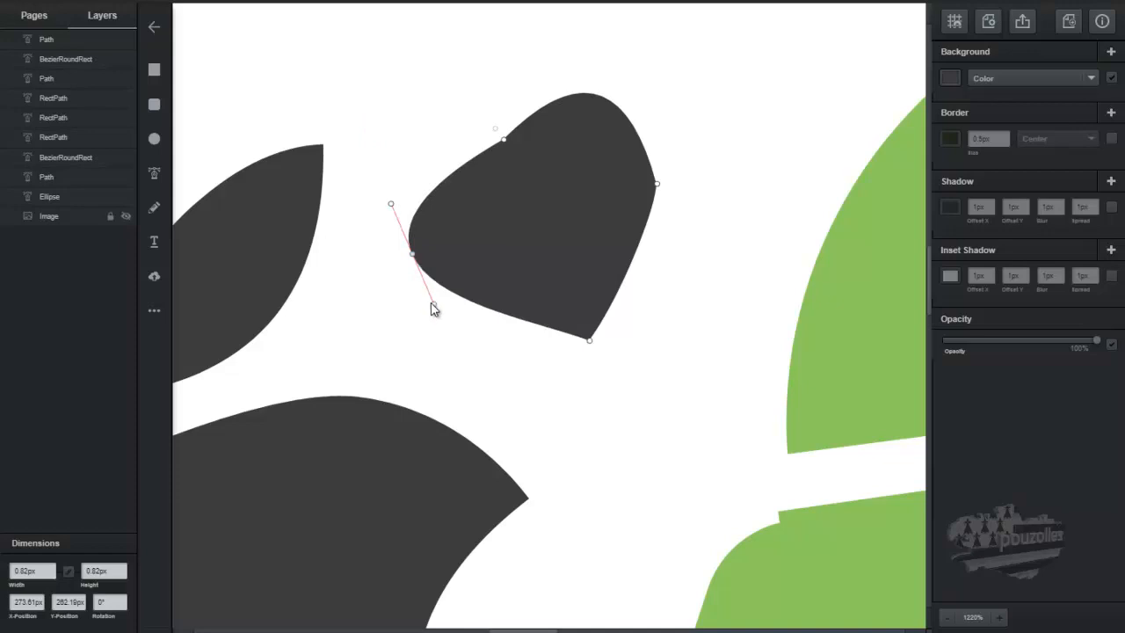
click(125, 216)
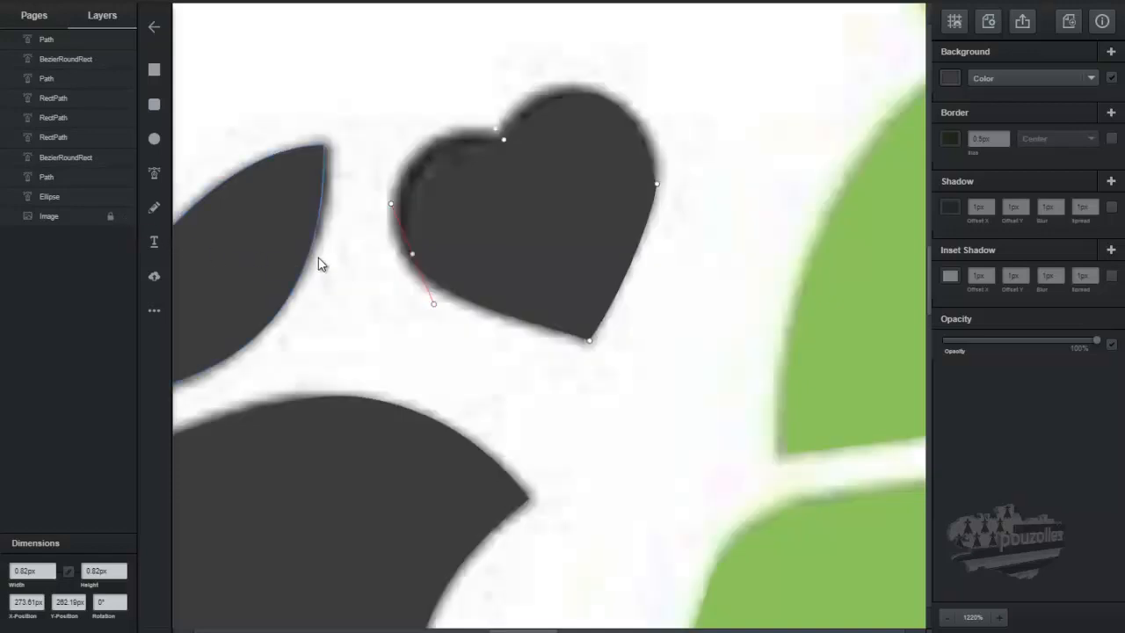
Step: Try to show the heart as an outline by disabling its background and enabling its border
click(1112, 78)
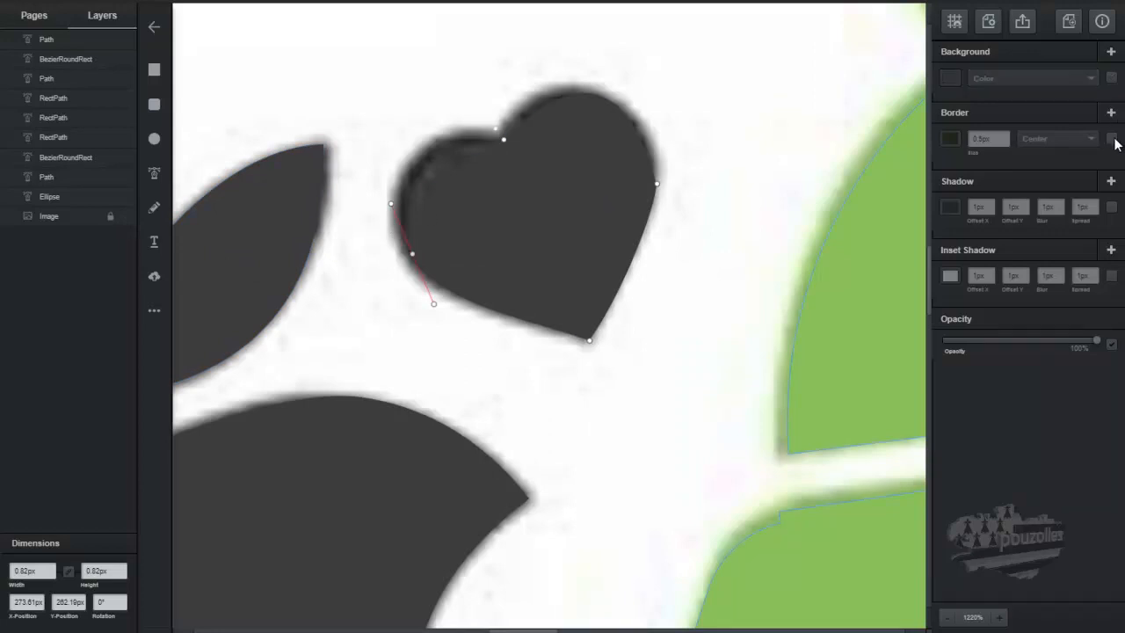
click(1112, 139)
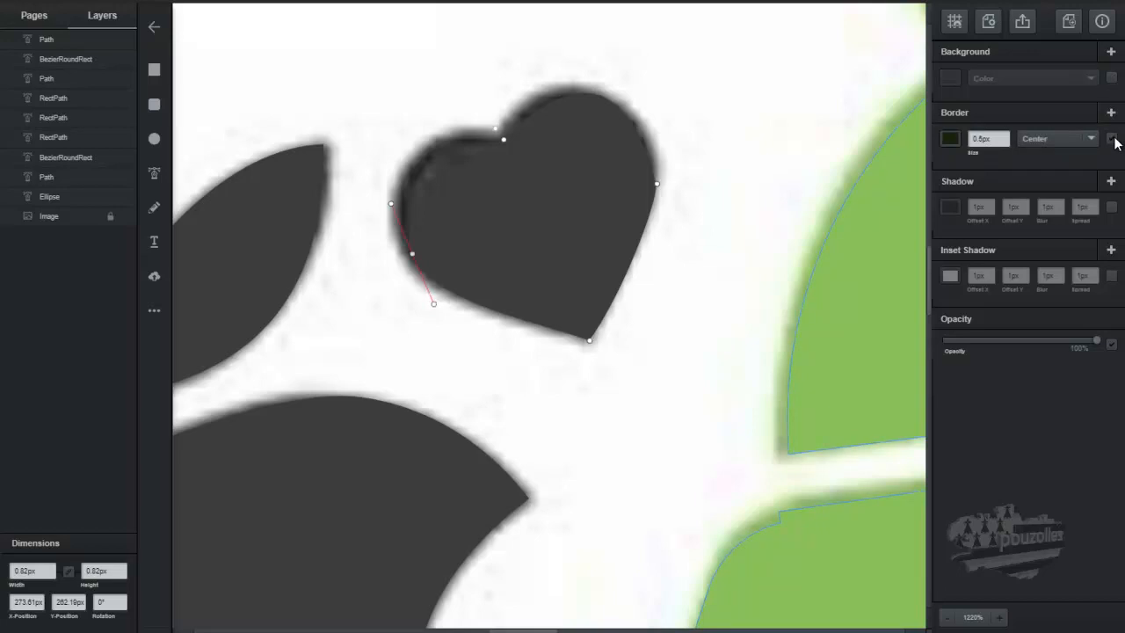
click(1113, 138)
click(1112, 78)
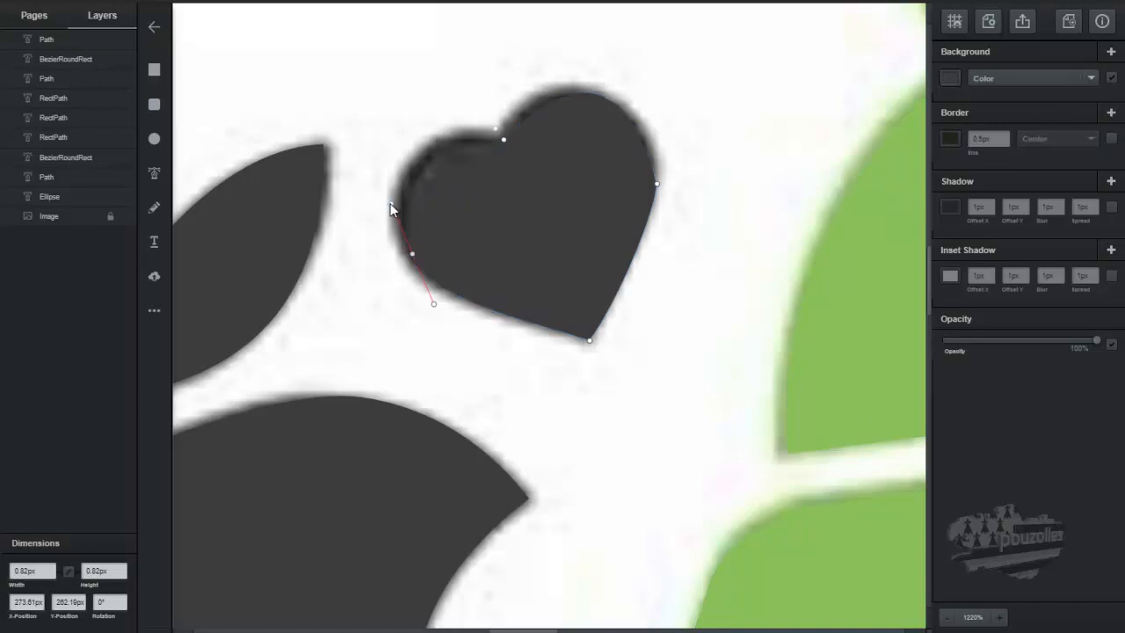
Step: Bend the heart's lobe nearest the leaf outward so it follows the bitmap heart
drag(391, 205, 386, 194)
drag(382, 171, 368, 119)
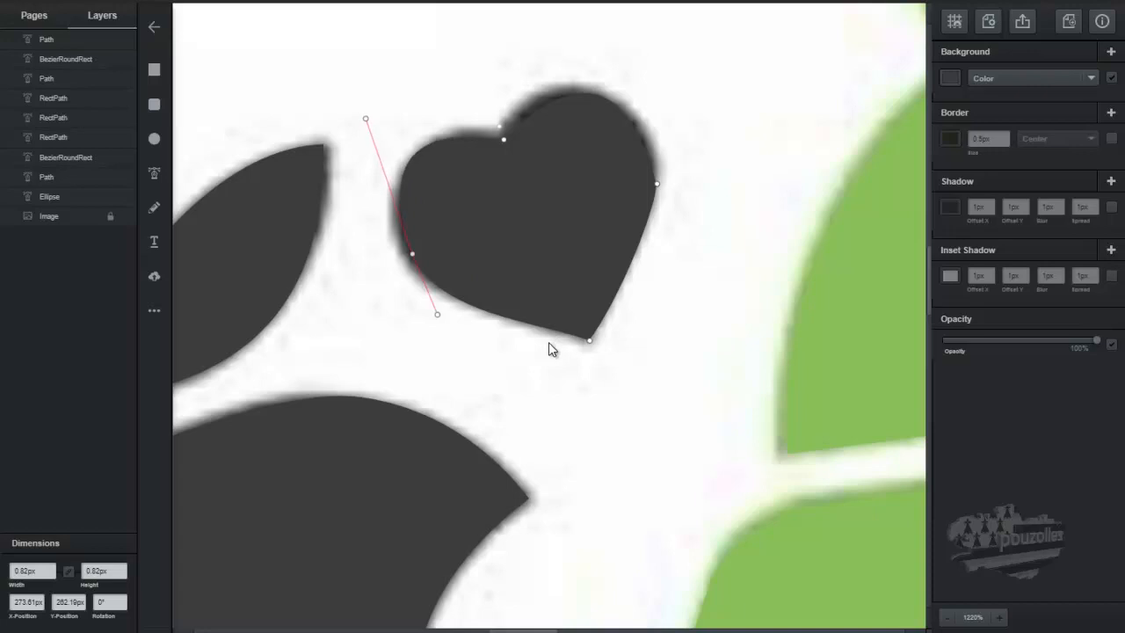
scroll(548, 342, down, 3)
scroll(549, 342, down, 5)
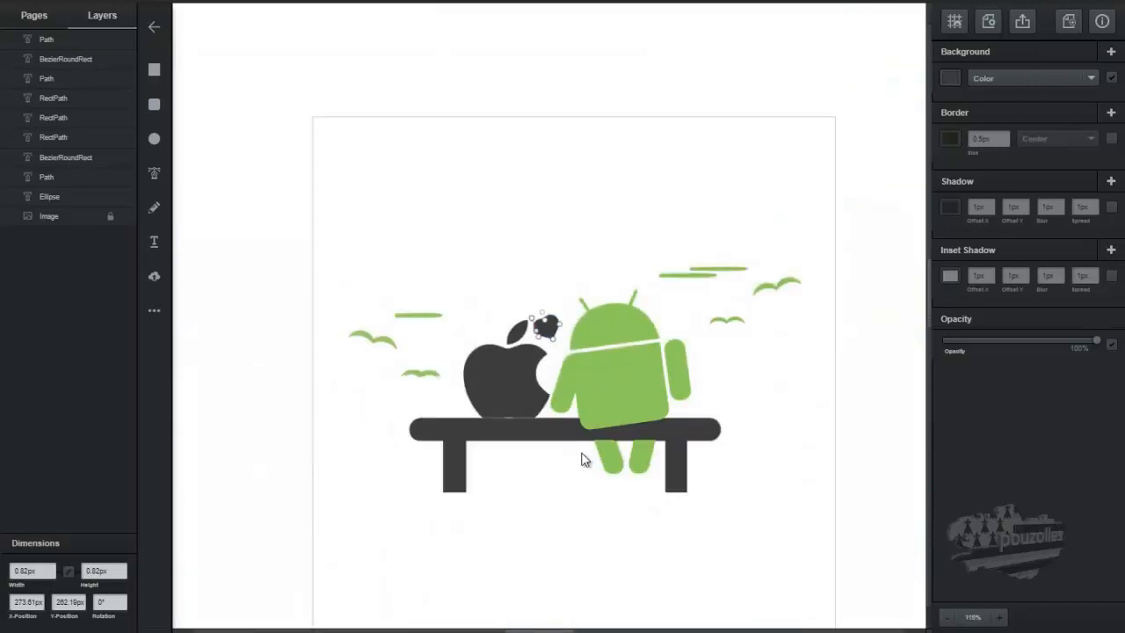
Step: Delete the bitmap image layer and leave the apple's path editing
click(801, 345)
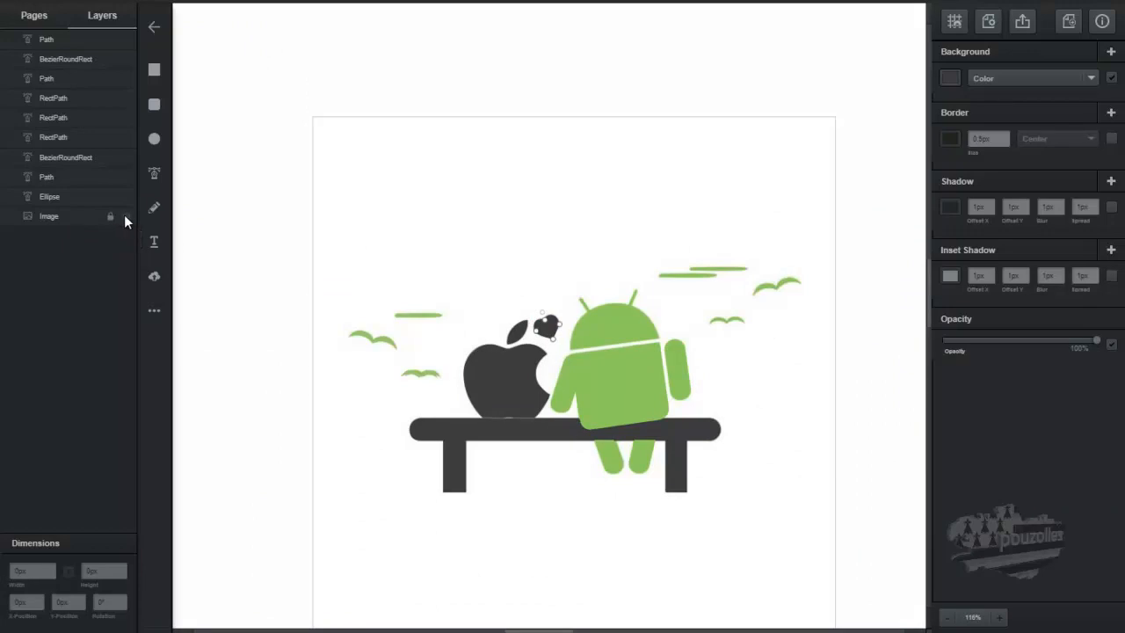
click(39, 219)
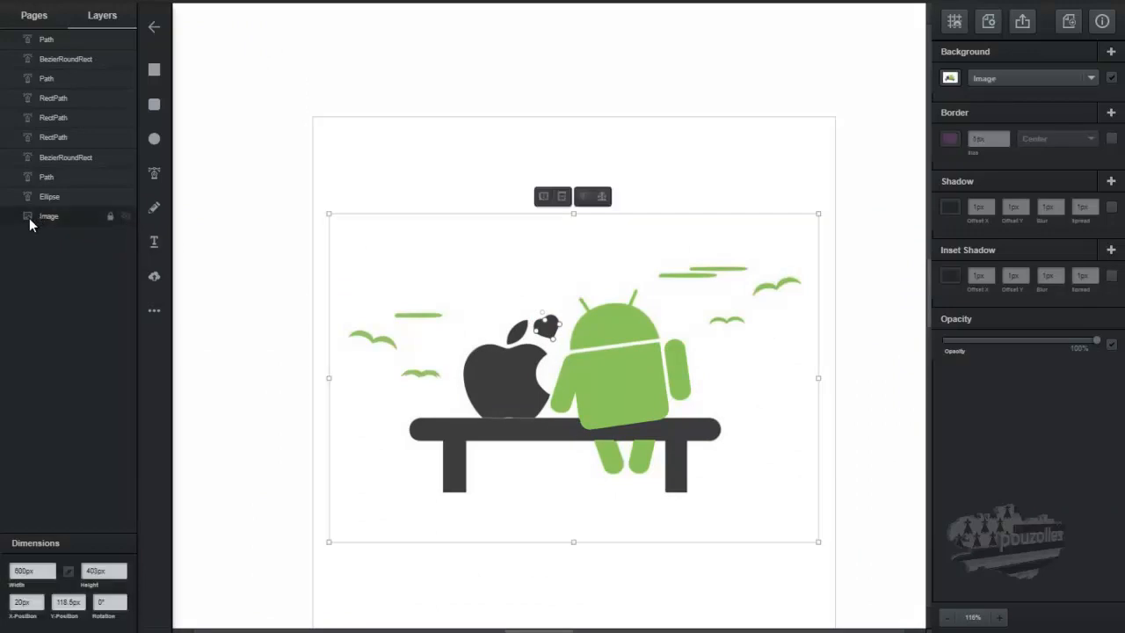
key(Delete)
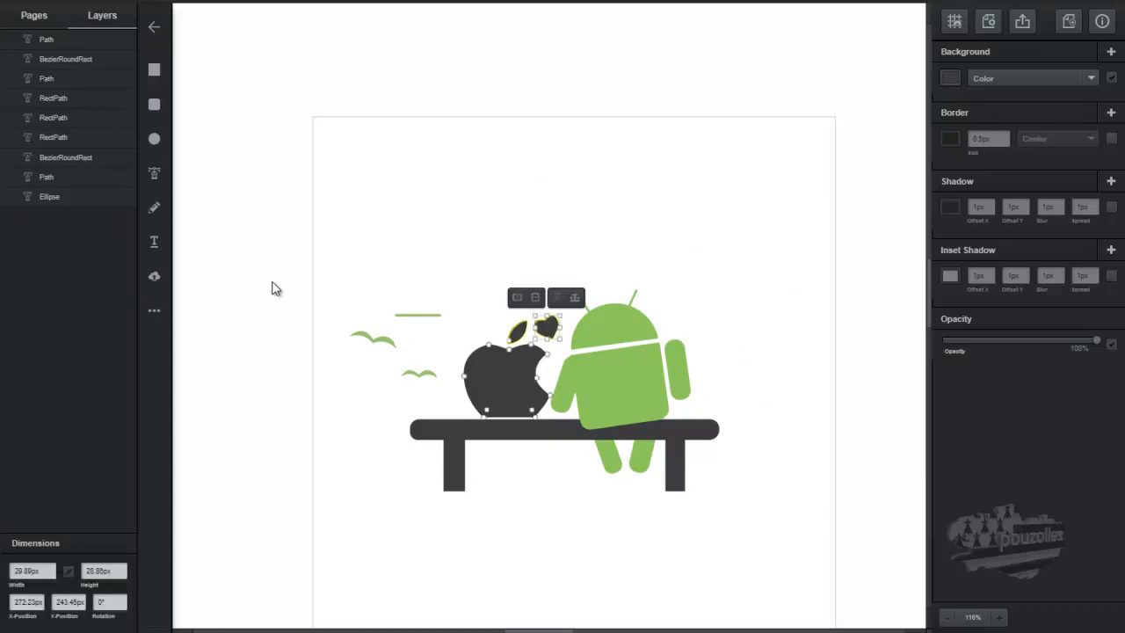
key(Escape)
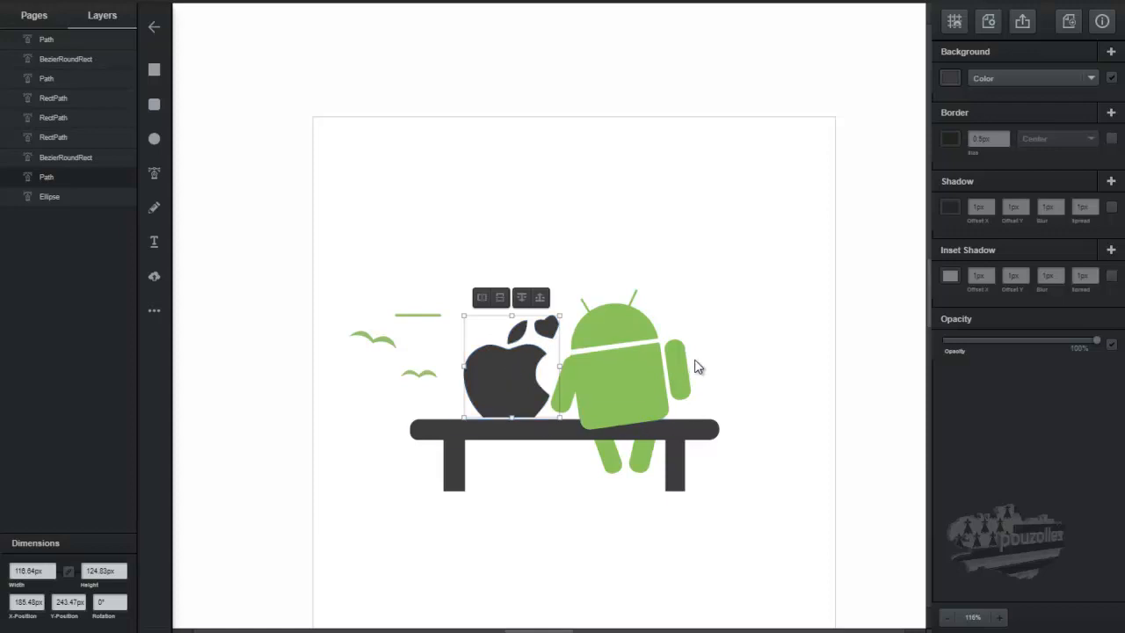
Step: Open the page's png export preview and try an export width of 3000 px, followed by 300 px
click(1022, 22)
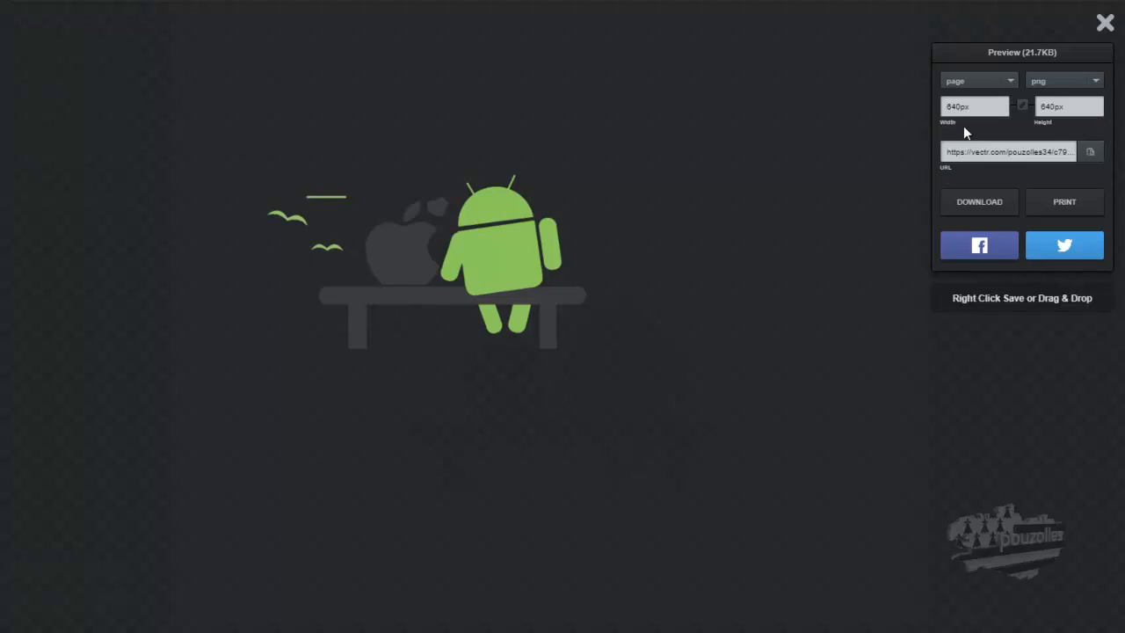
click(1104, 23)
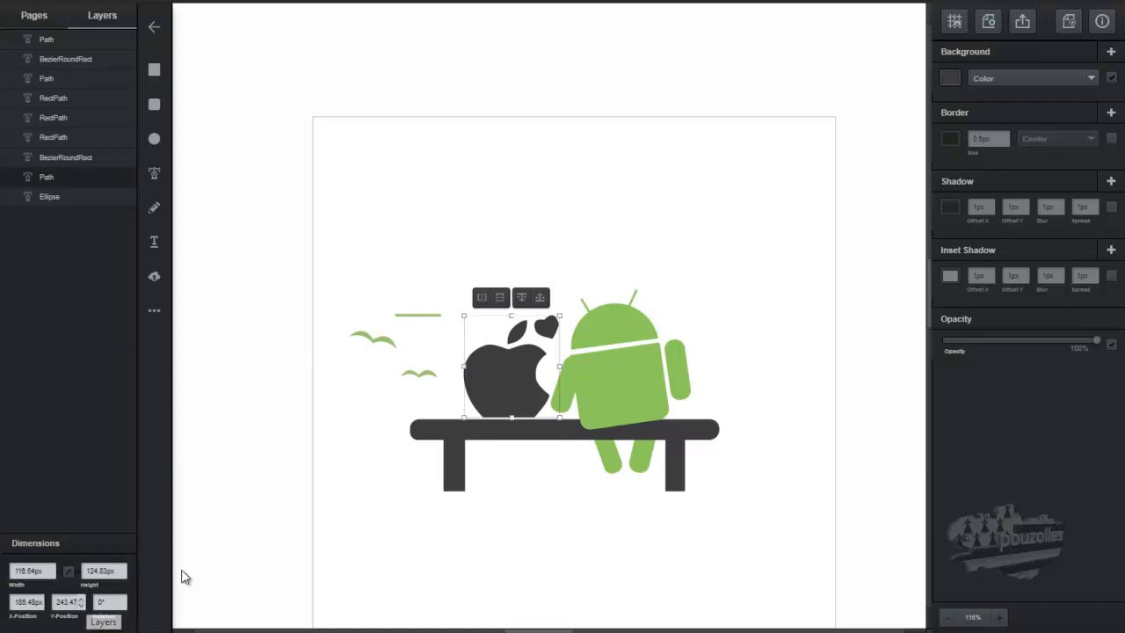
click(1024, 22)
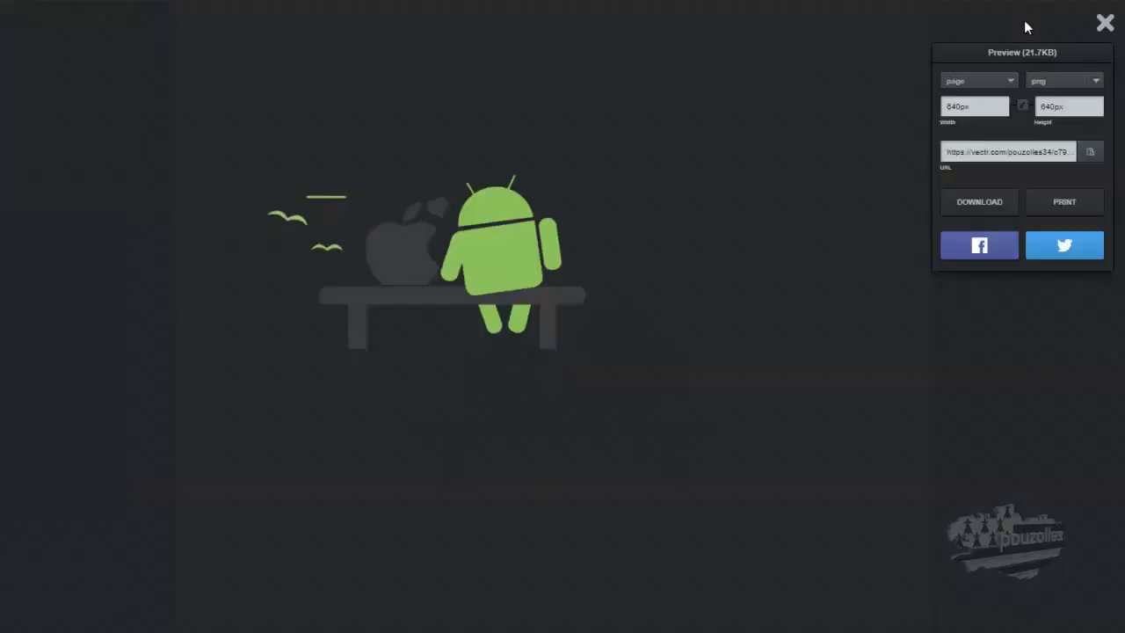
double_click(965, 107)
text(3000)
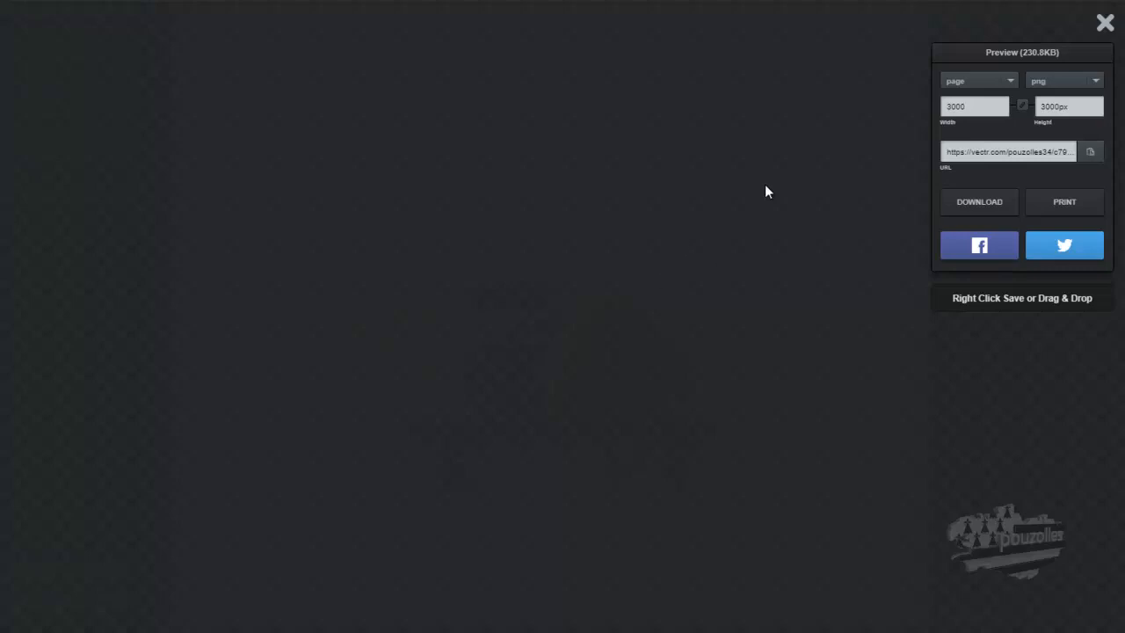
key(BackSpace)
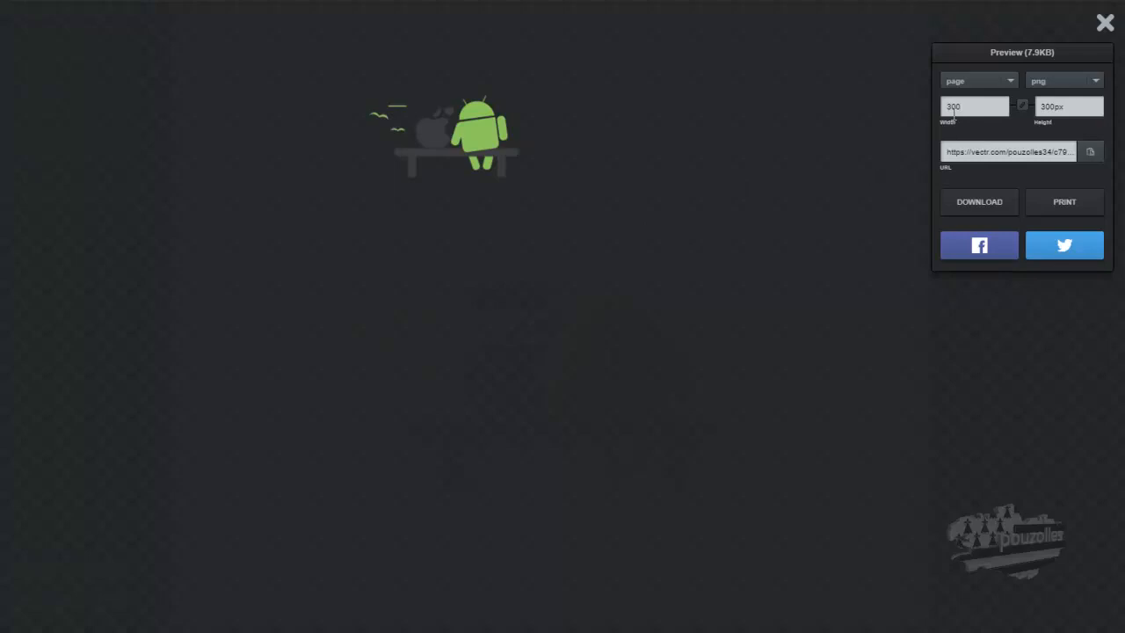
Step: Set the png export width to 2000 px, check the enlarged preview, and download the page image
key(BackSpace)
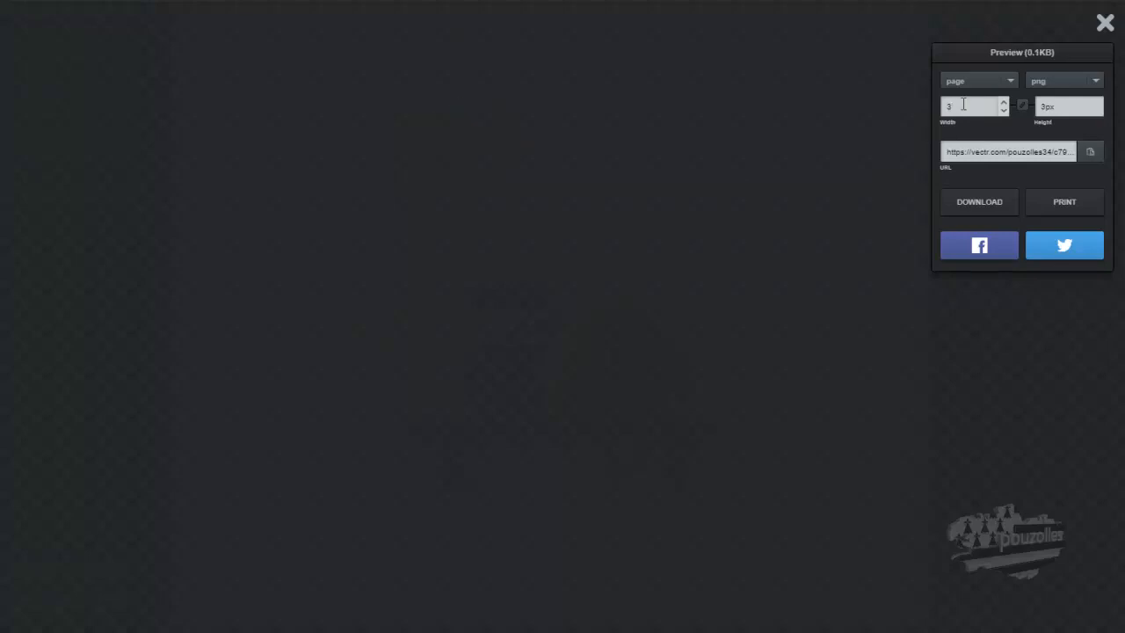
text(2000)
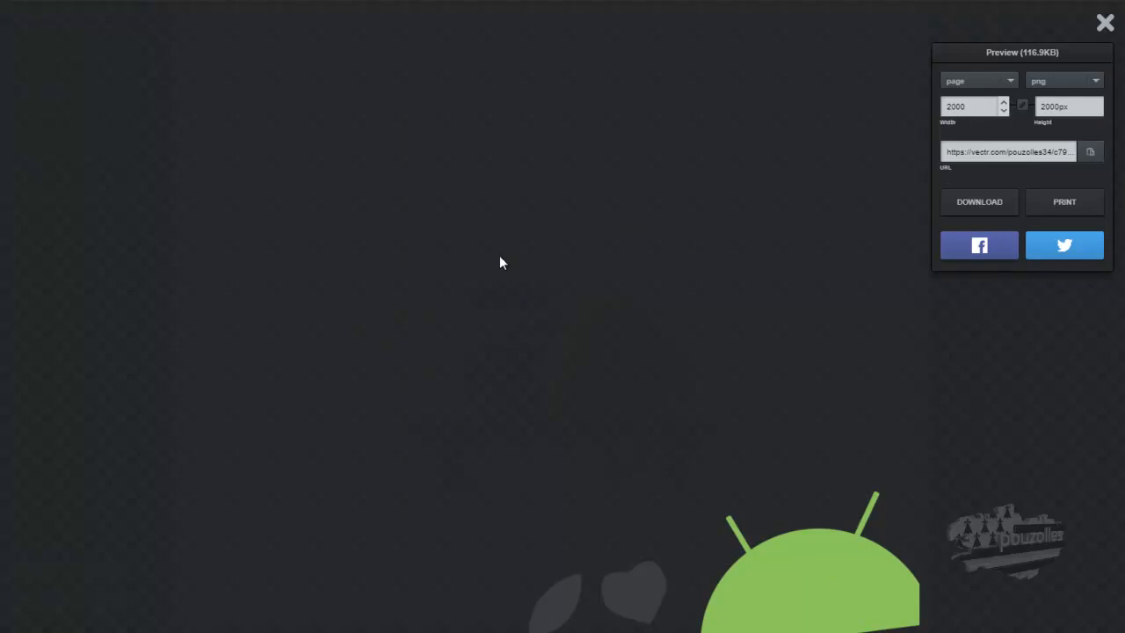
scroll(565, 337, down, 8)
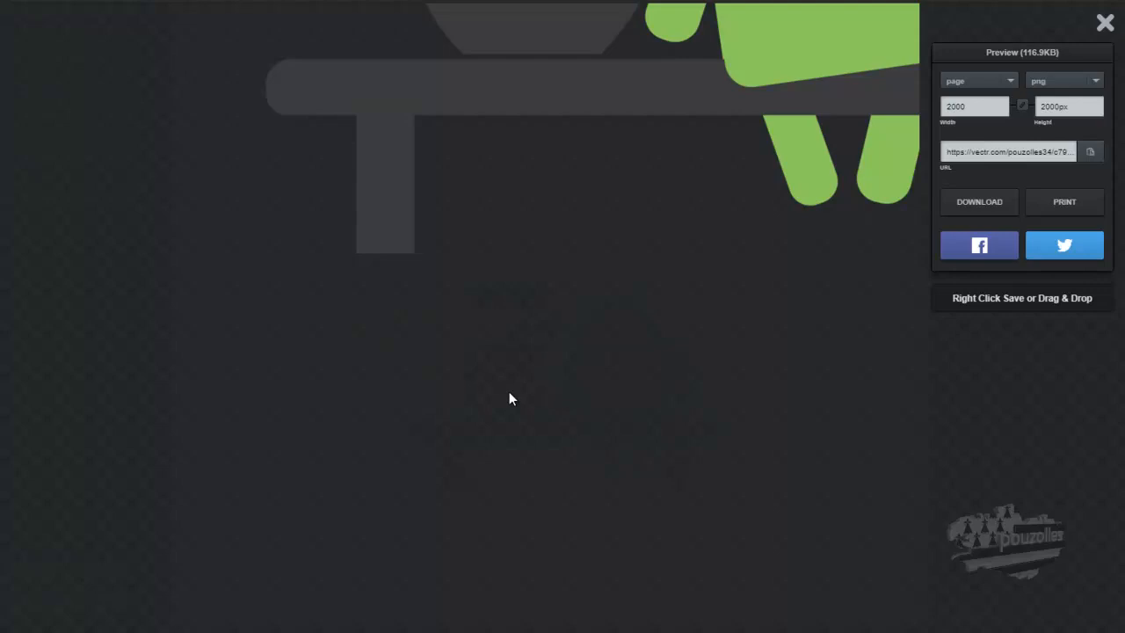
scroll(509, 391, up, 5)
scroll(508, 392, up, 1)
scroll(509, 392, down, 1)
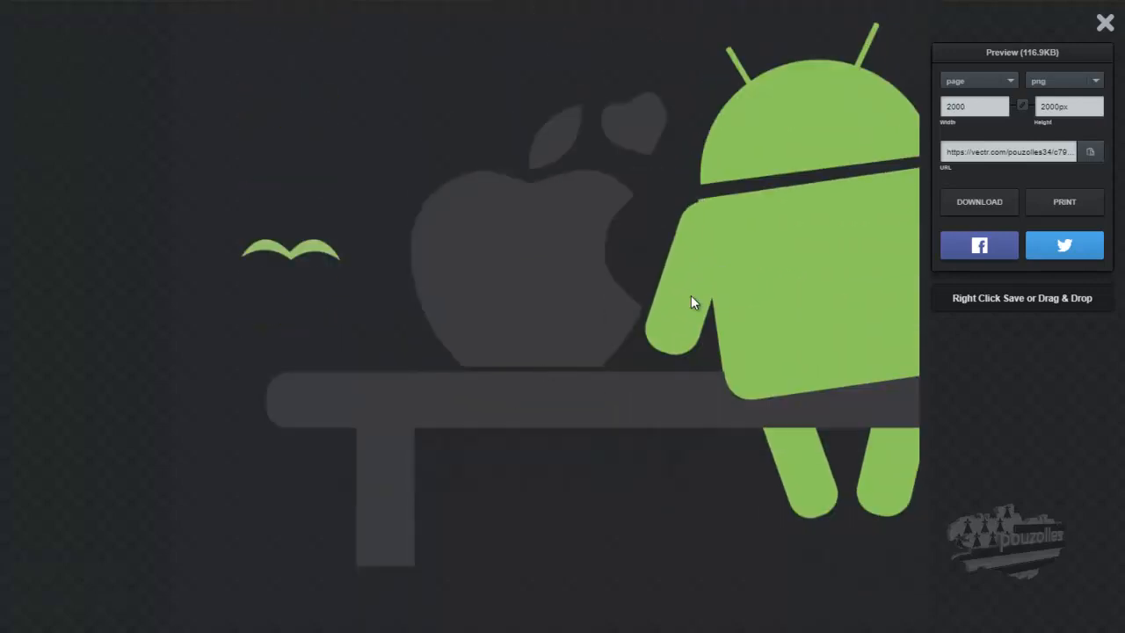
click(975, 203)
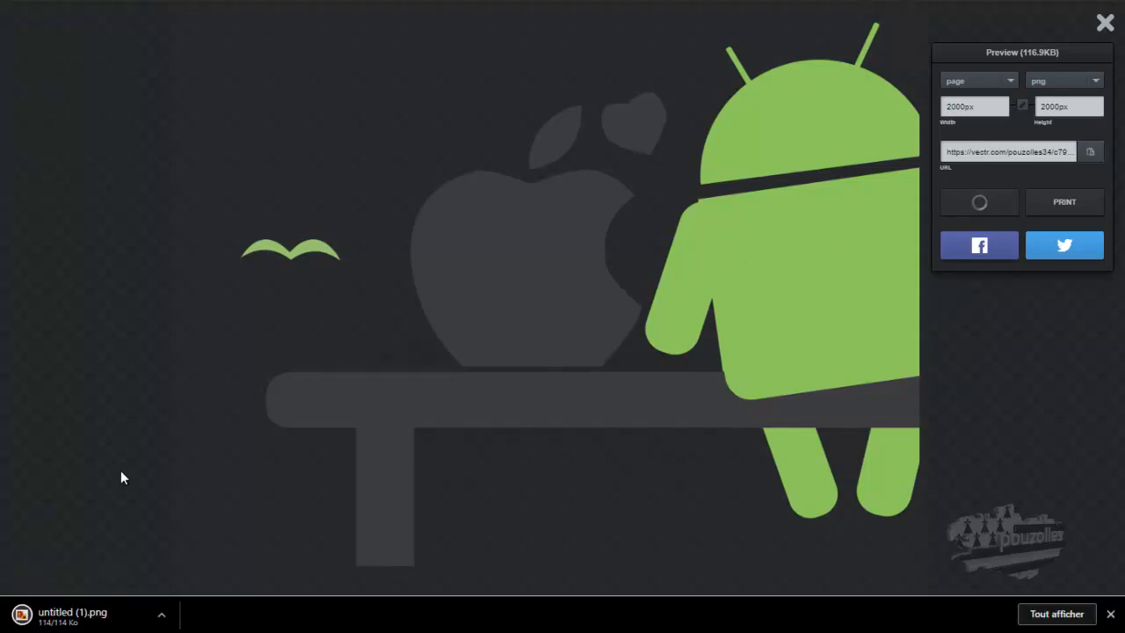
Step: Open the downloaded untitled (1).png at full window size, inspect its shape edges close up, and leave the export preview
click(58, 619)
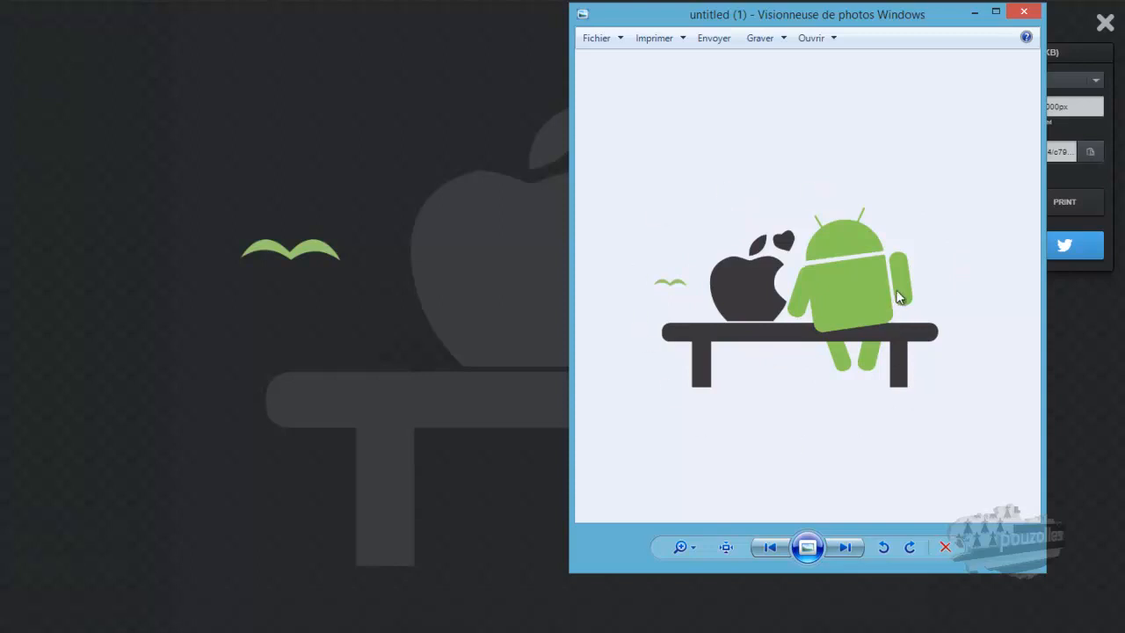
click(995, 12)
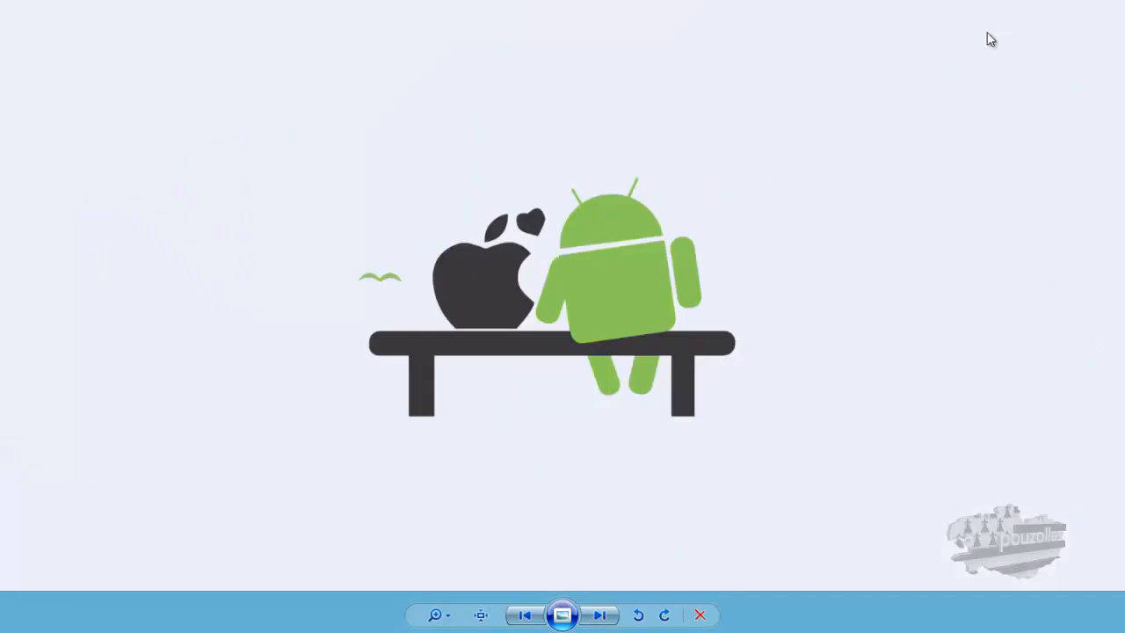
scroll(579, 292, up, 5)
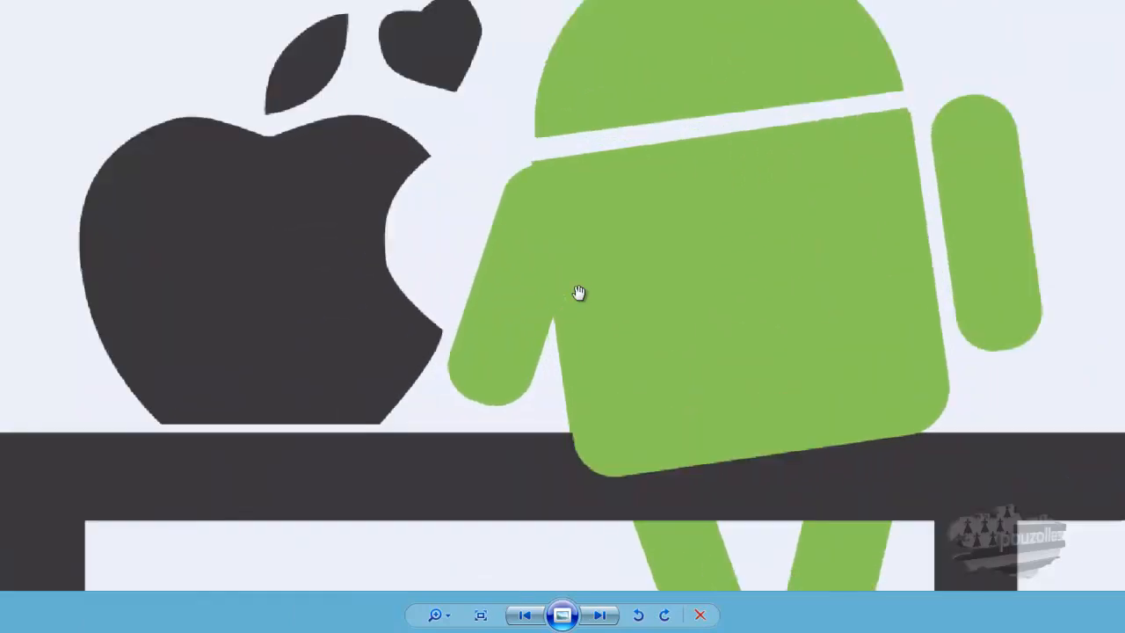
scroll(578, 293, down, 3)
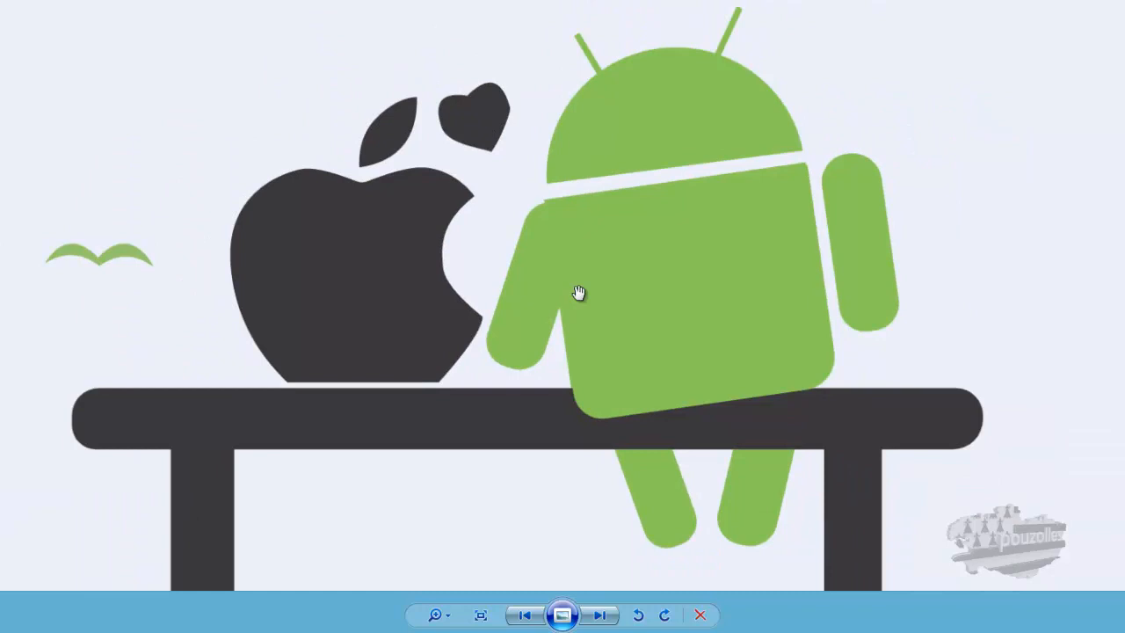
scroll(578, 293, down, 4)
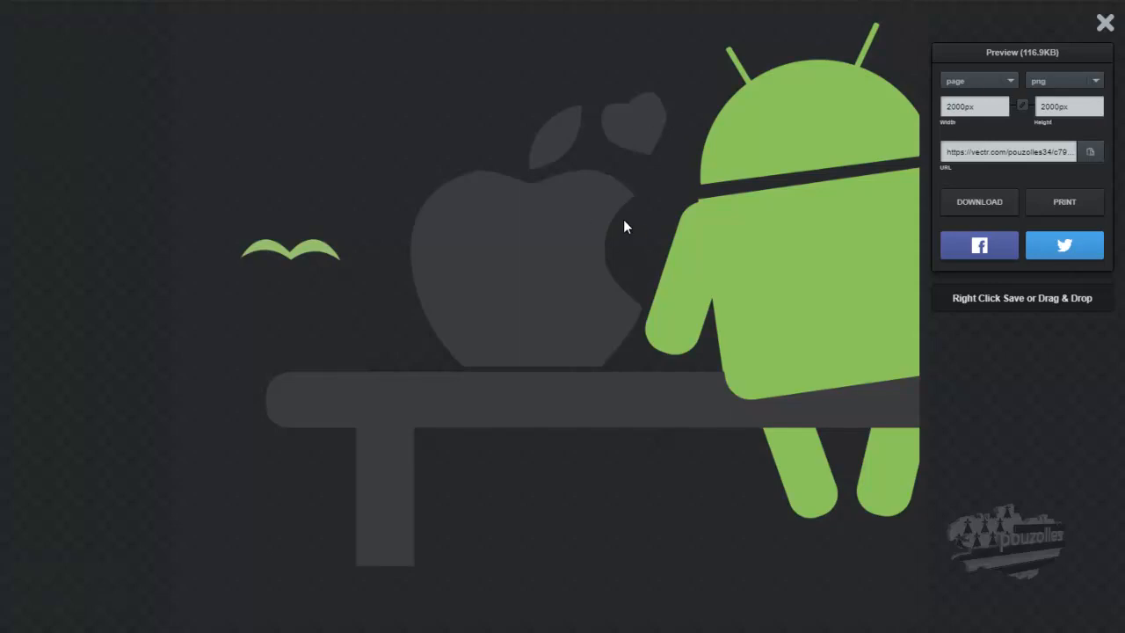
click(1105, 24)
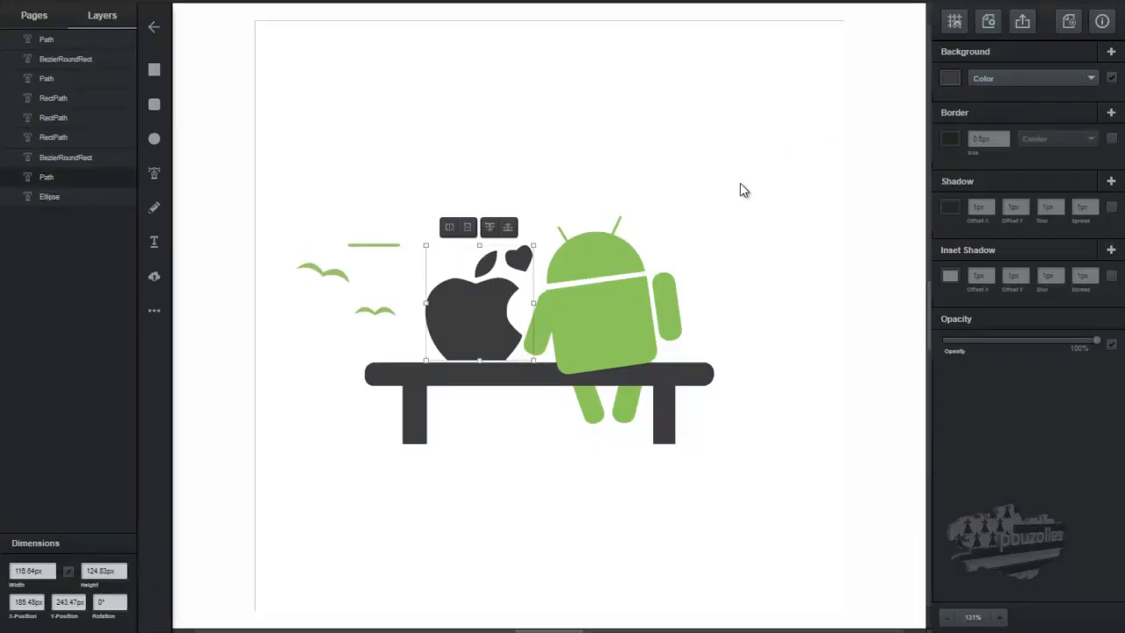
Step: Select the whole bench scene and set its width to 800 px, keeping its proportions
drag(754, 140, 271, 553)
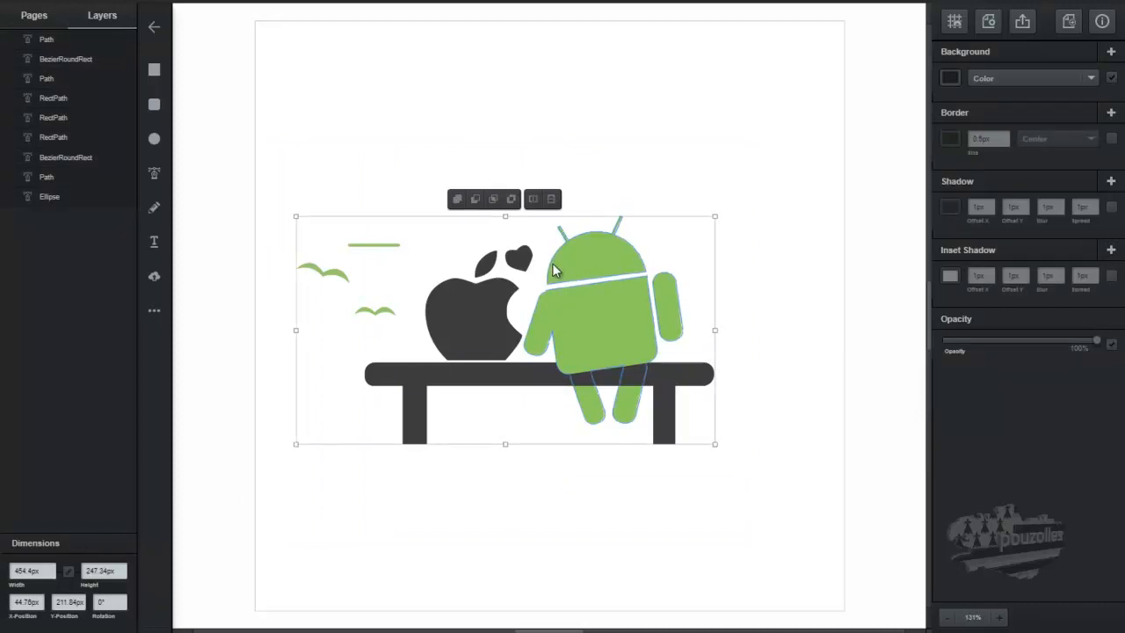
double_click(25, 570)
triple_click(29, 572)
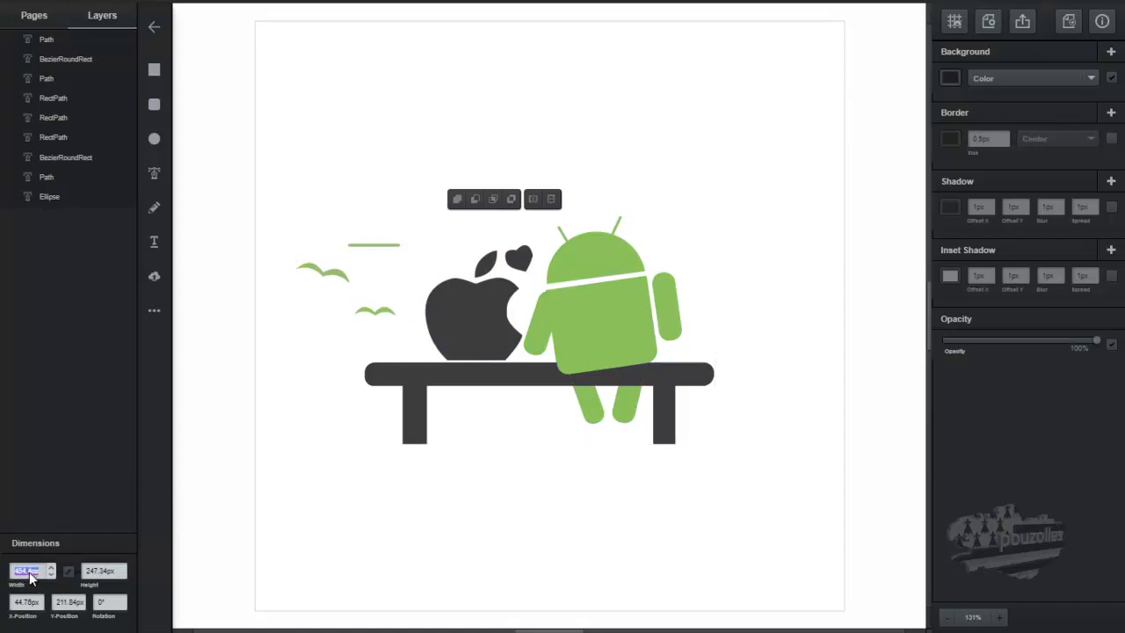
text(800)
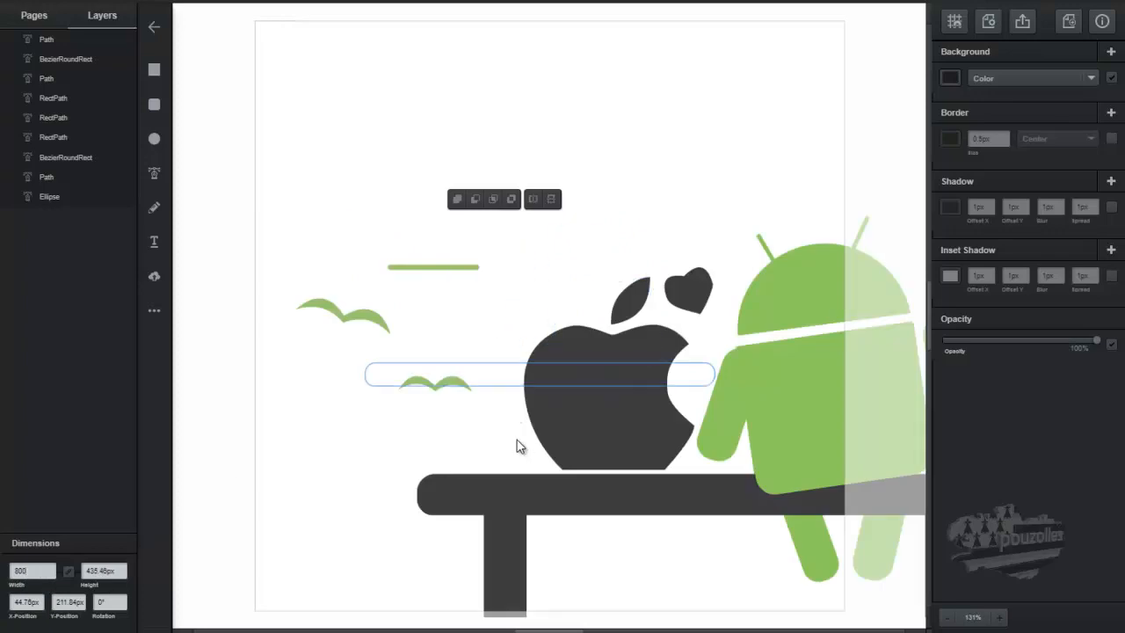
click(404, 350)
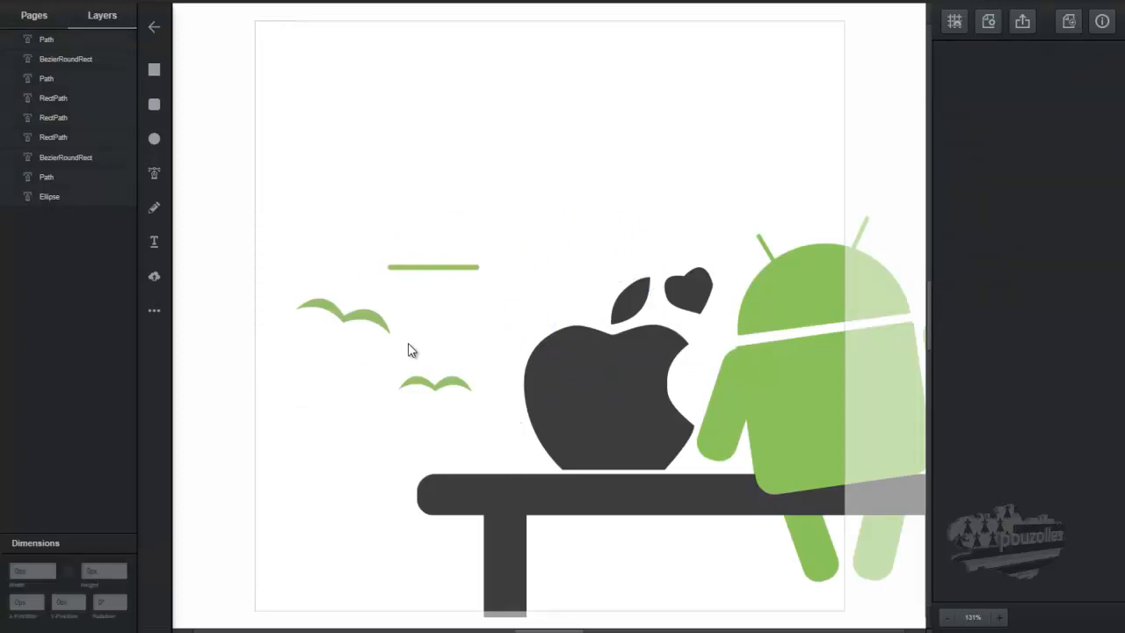
scroll(409, 350, down, 1)
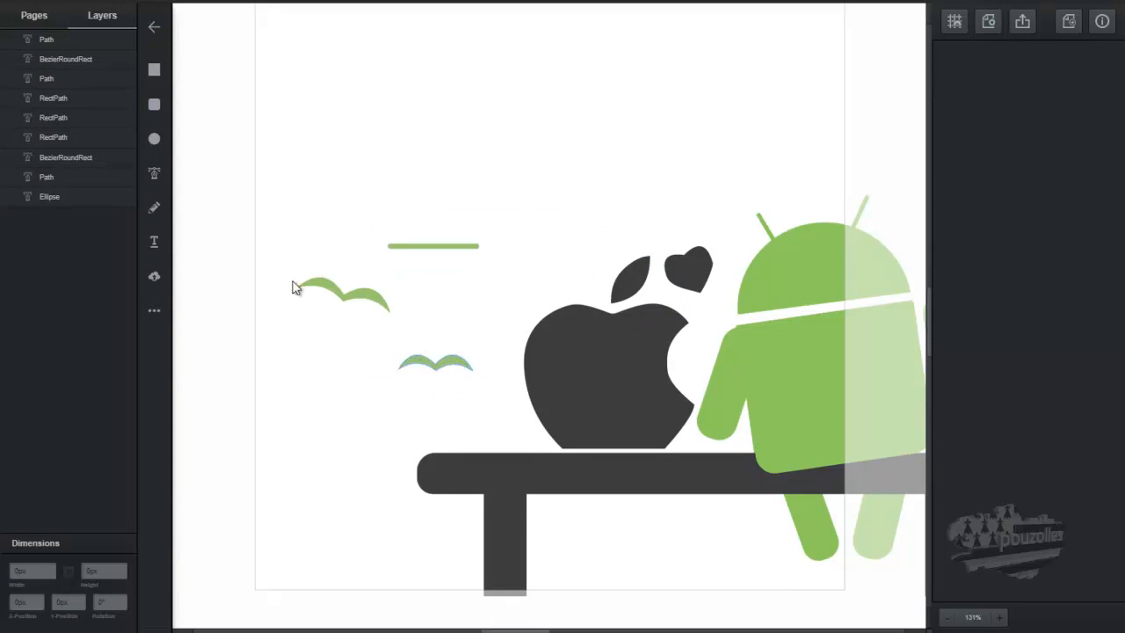
click(45, 38)
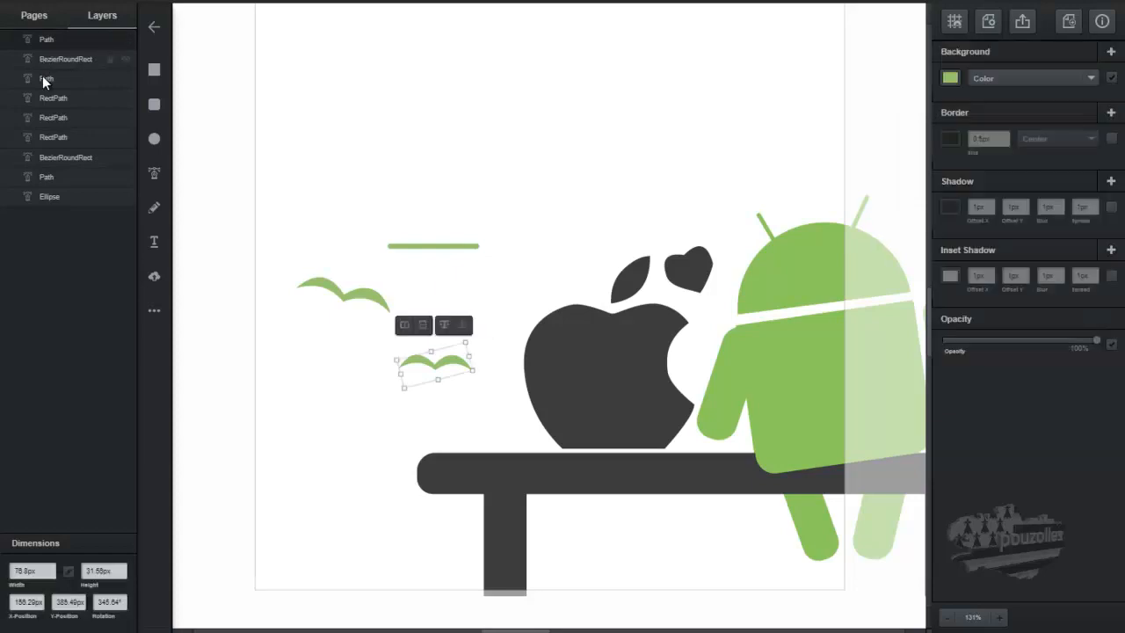
shift+click(42, 77)
shift+click(44, 97)
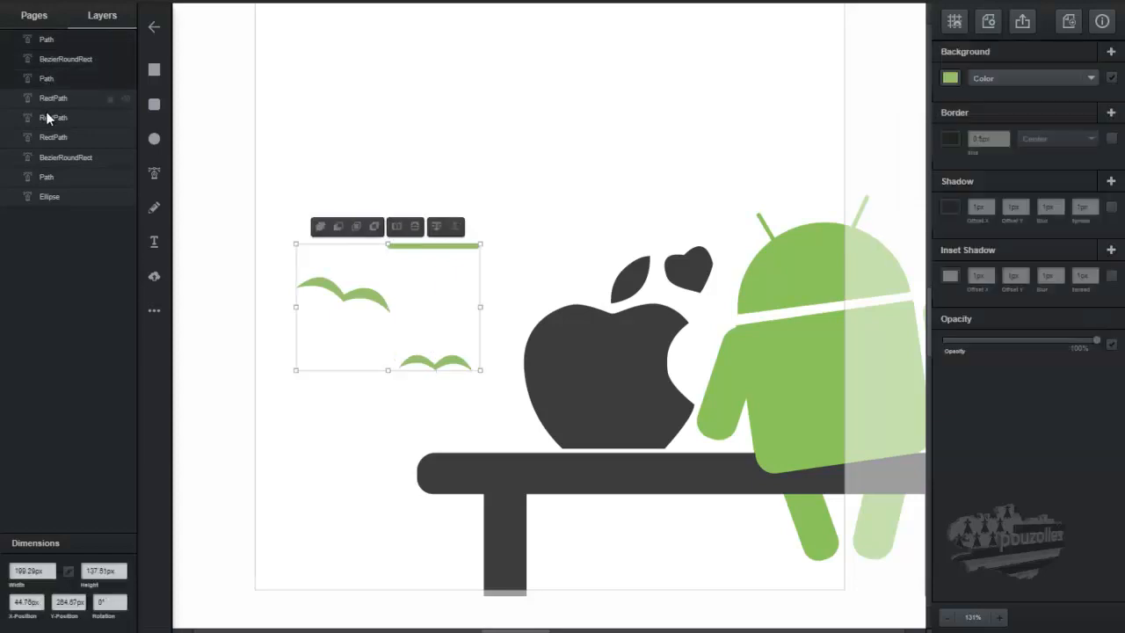
shift+click(46, 116)
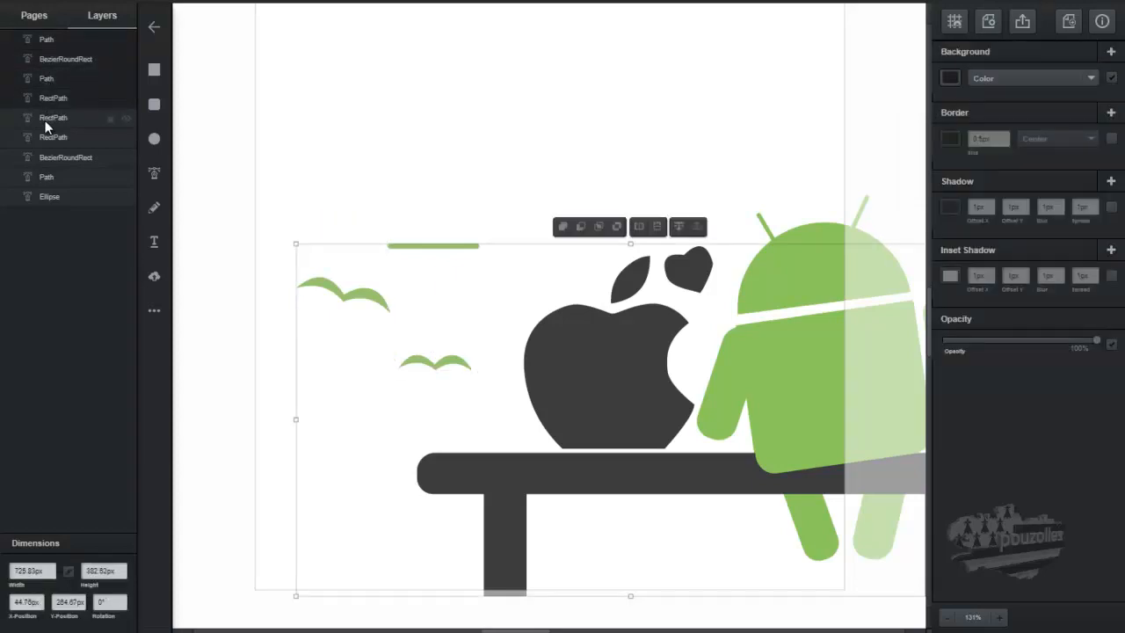
shift+click(45, 176)
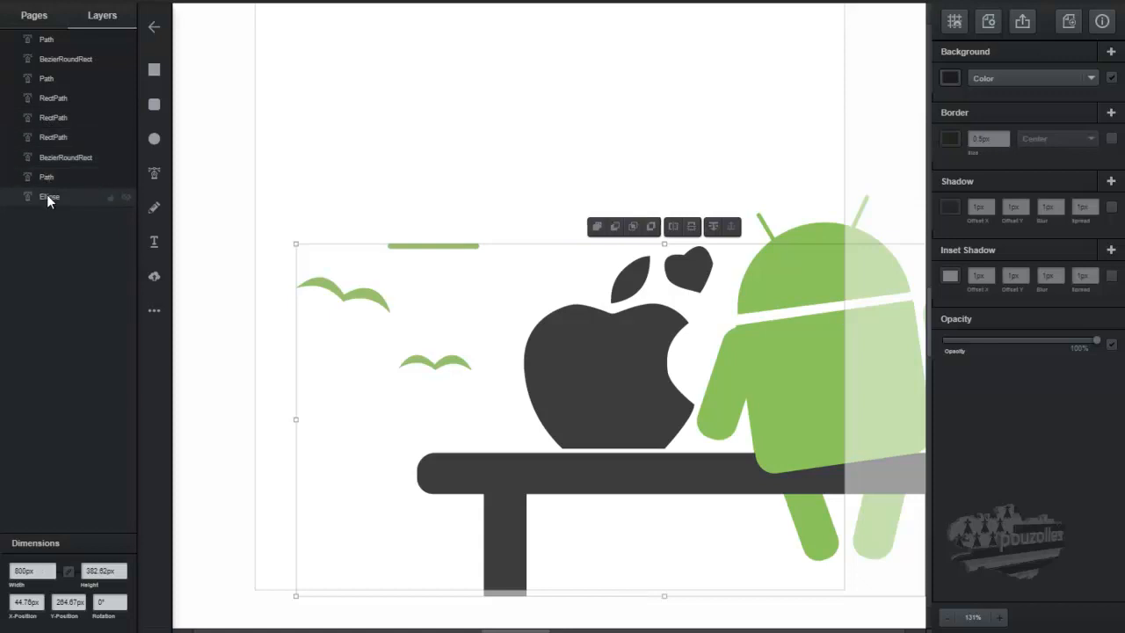
shift+click(48, 197)
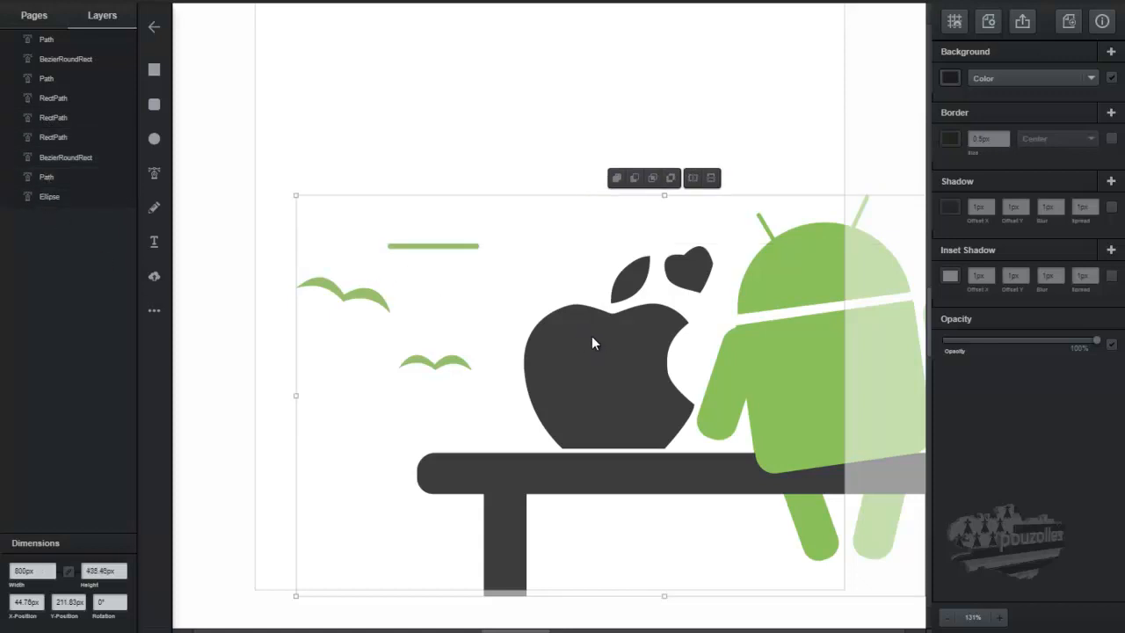
click(510, 281)
key(ctrl+z)
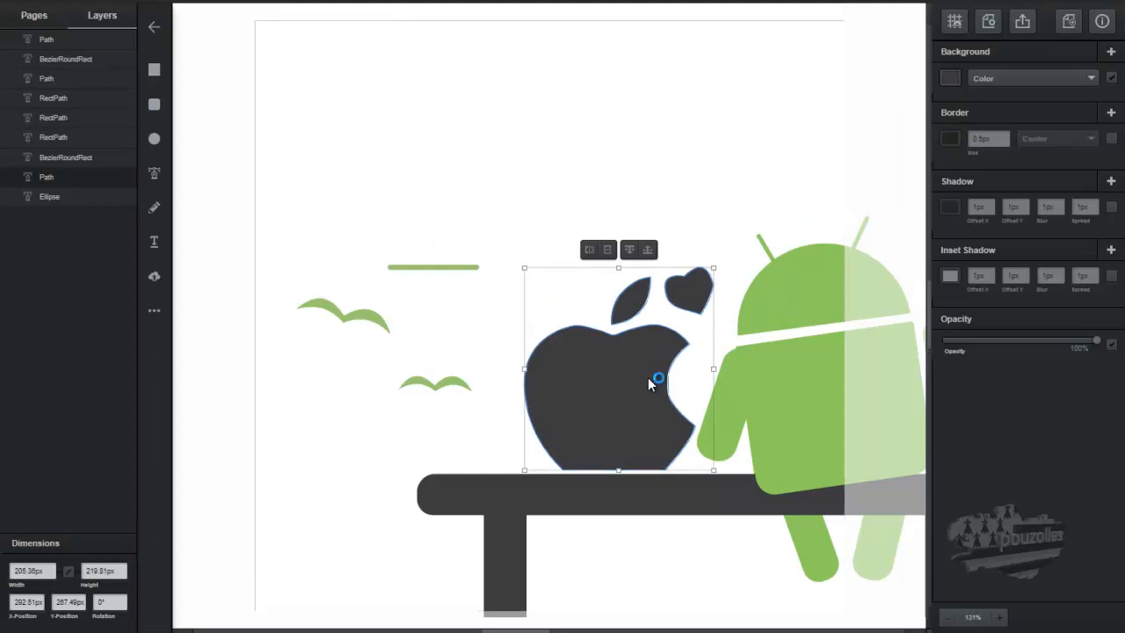
Step: Select all shapes of the enlarged scene and move them up and to the left, to about X -143 px, Y 87 px
scroll(648, 377, down, 3)
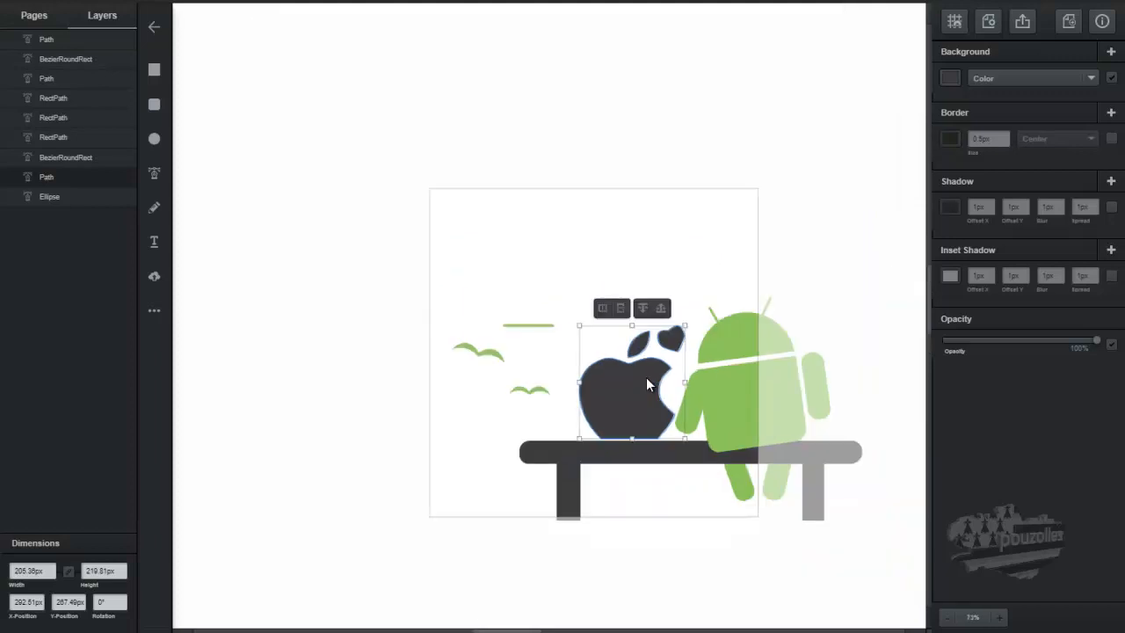
drag(895, 228, 507, 513)
drag(628, 398, 531, 334)
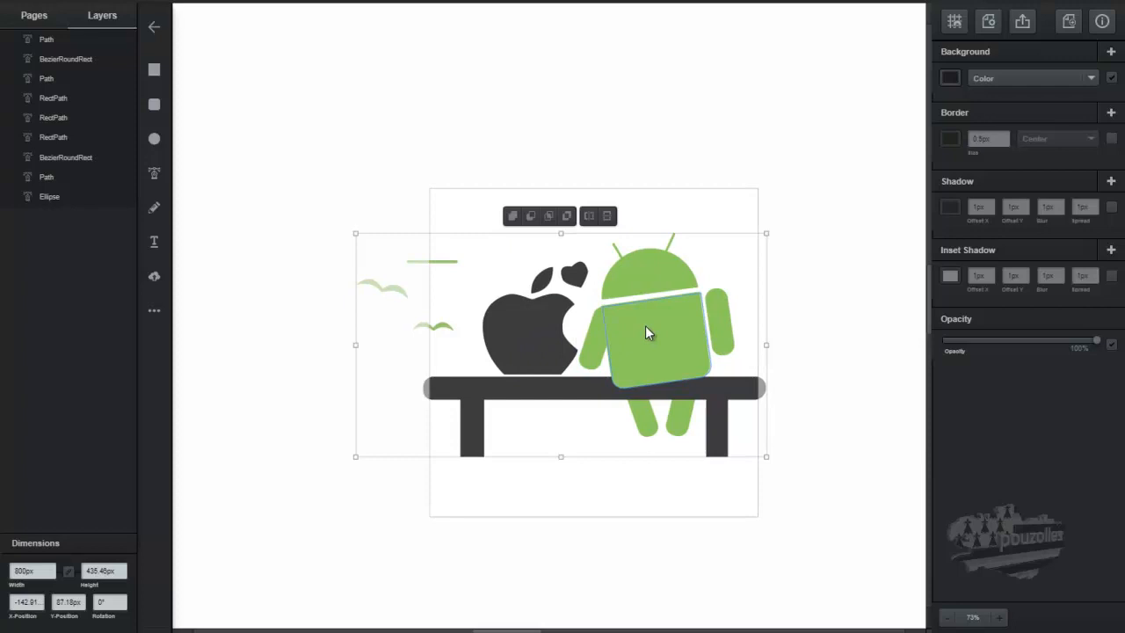
Step: Examine the edges of the enlarged android's body and shoulder close up, and leave nothing selected
scroll(645, 332, up, 10)
scroll(645, 332, down, 3)
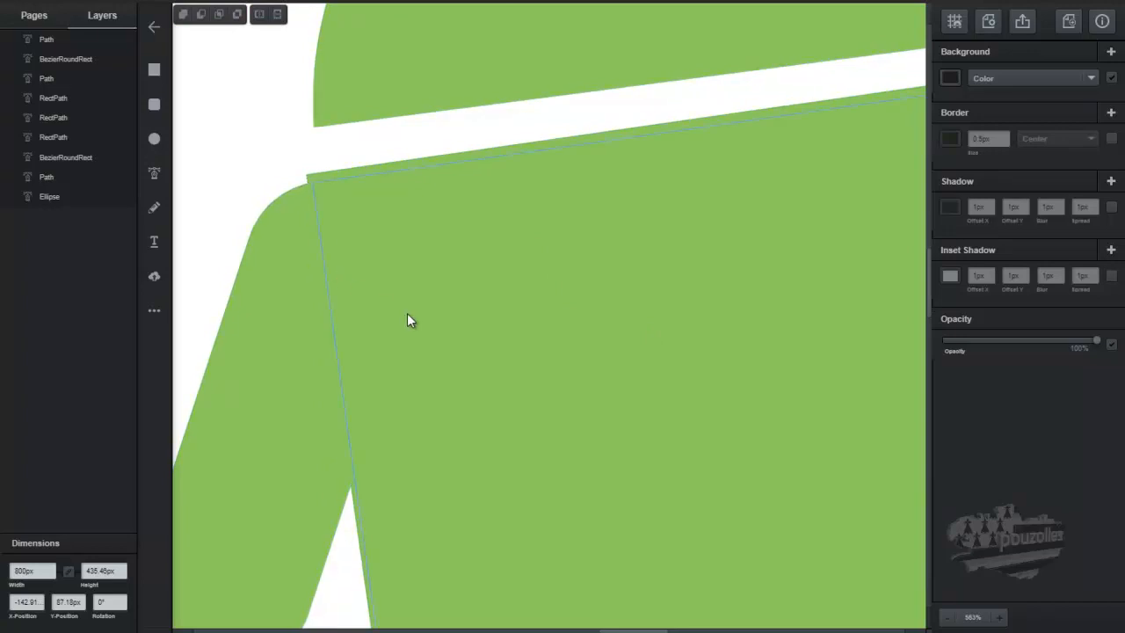
scroll(409, 320, down, 2)
scroll(410, 319, down, 2)
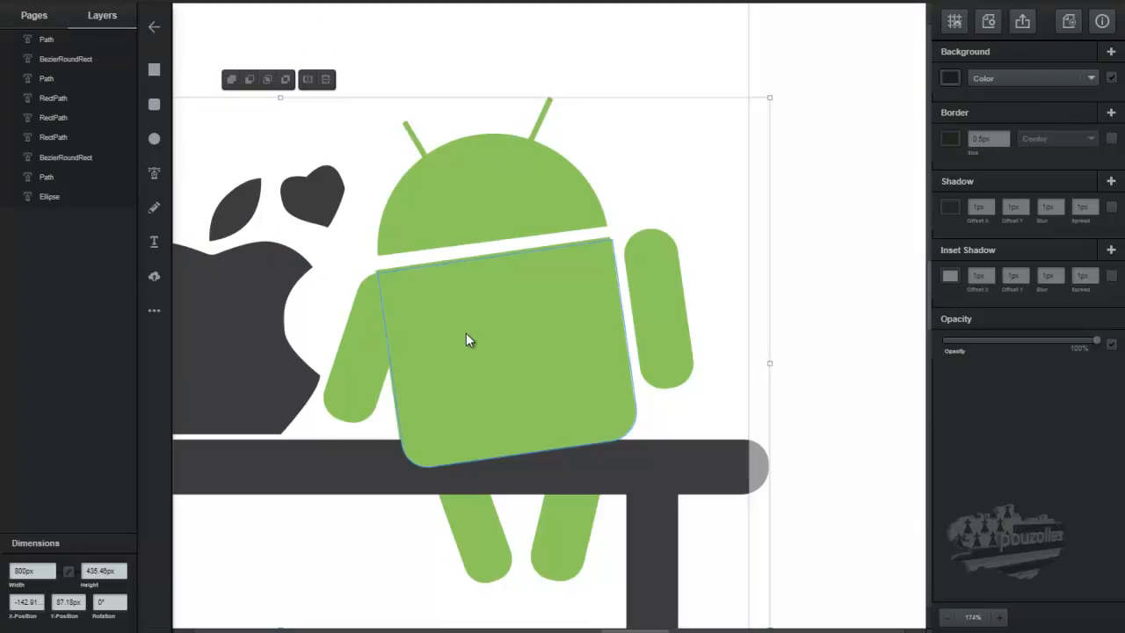
scroll(466, 340, down, 2)
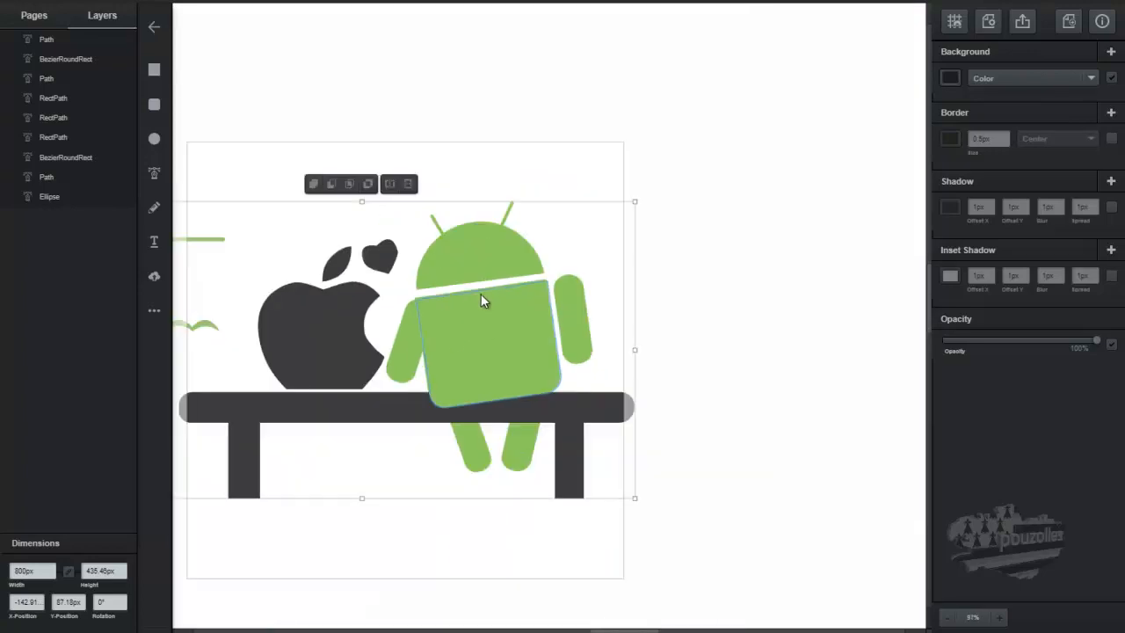
click(476, 323)
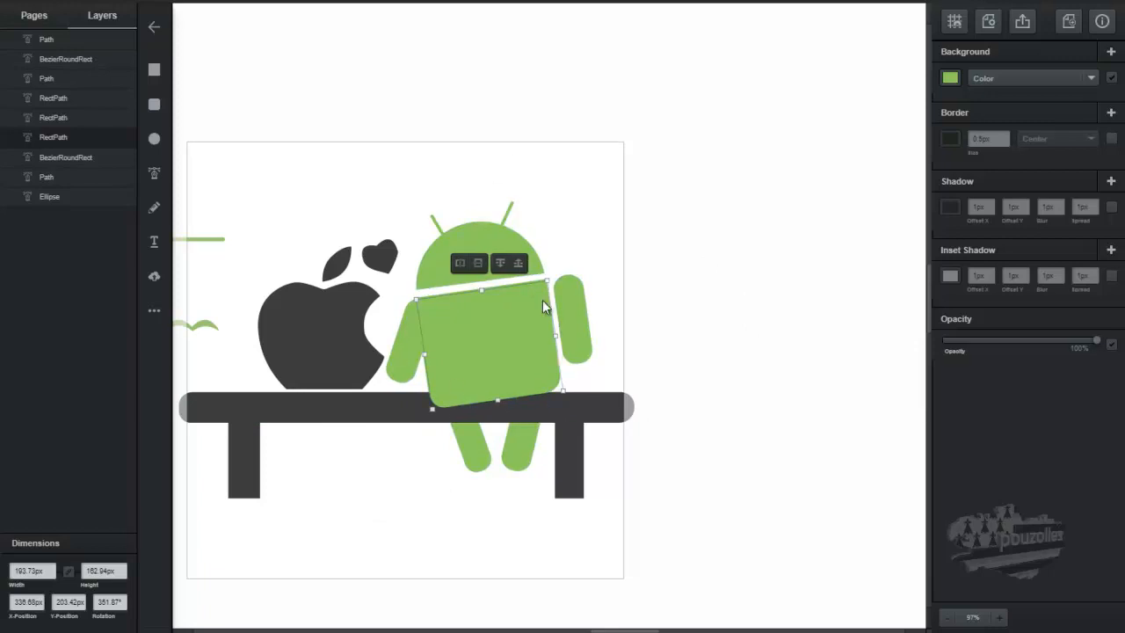
click(814, 331)
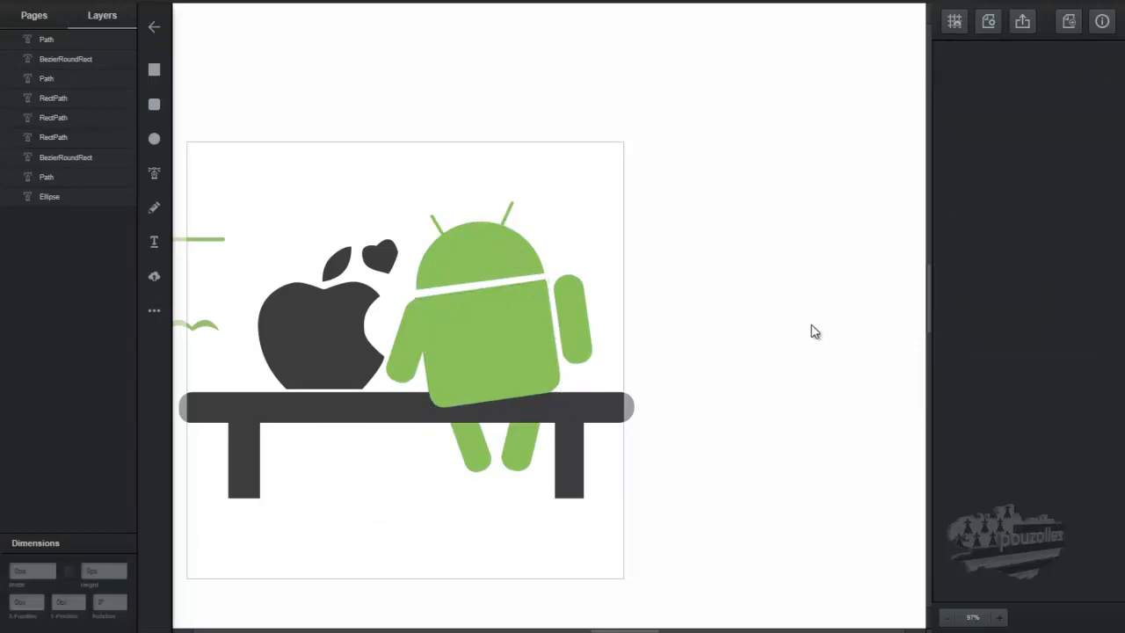